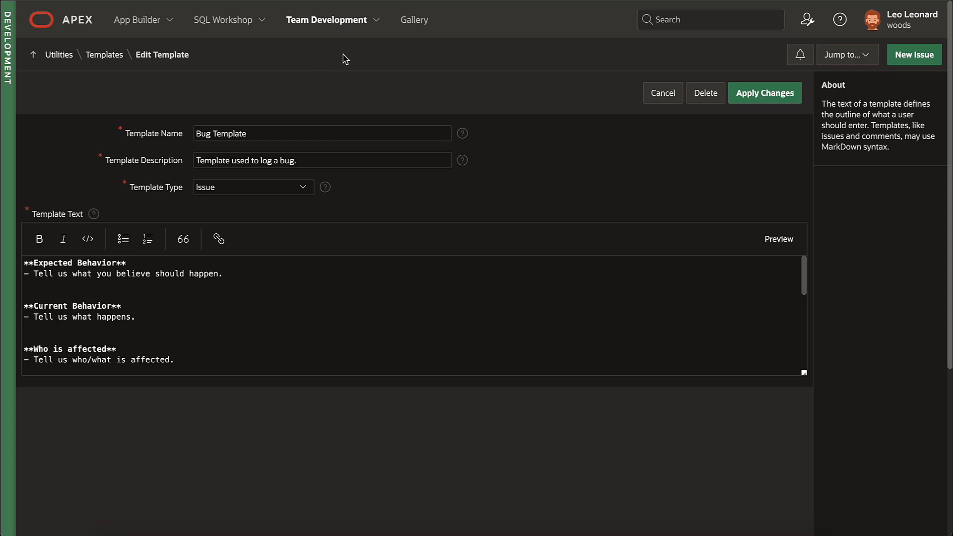
Step: Go to the Team Development Labels page showing the five label groups
left_click(376, 19)
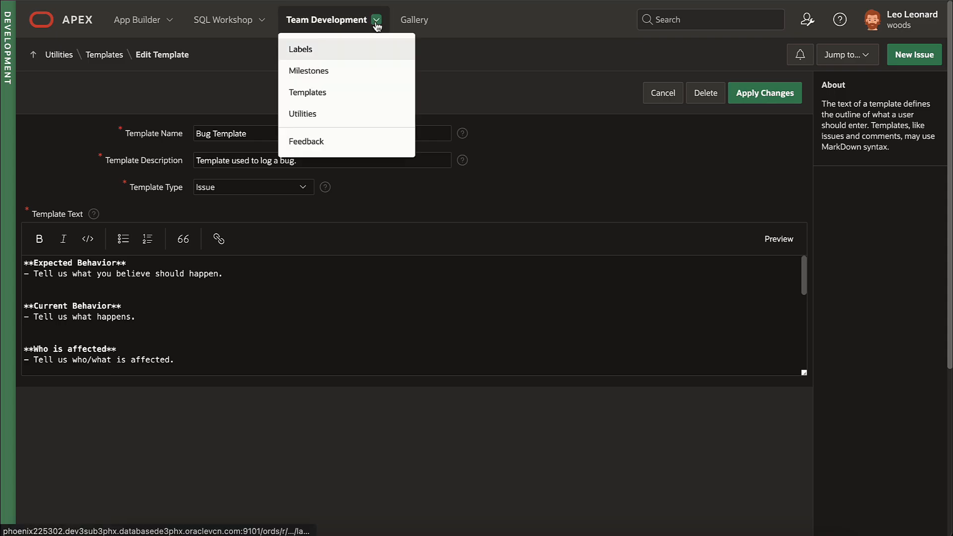
left_click(362, 51)
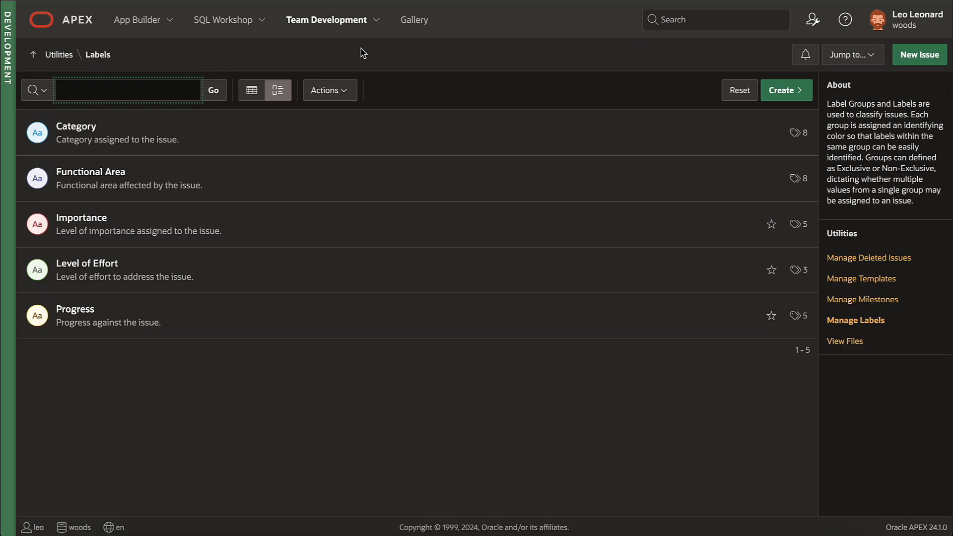
Step: Add 'doctor /fk doctors' and 'procedure /fk medical_procedures' to patient_procedures and view the generated SQL
left_click(84, 127)
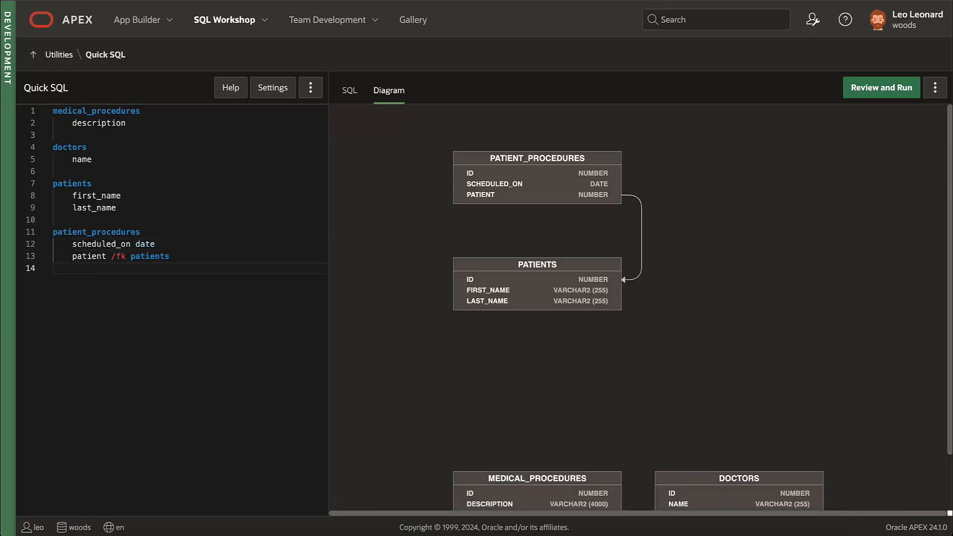
type("doctor /fk doctors")
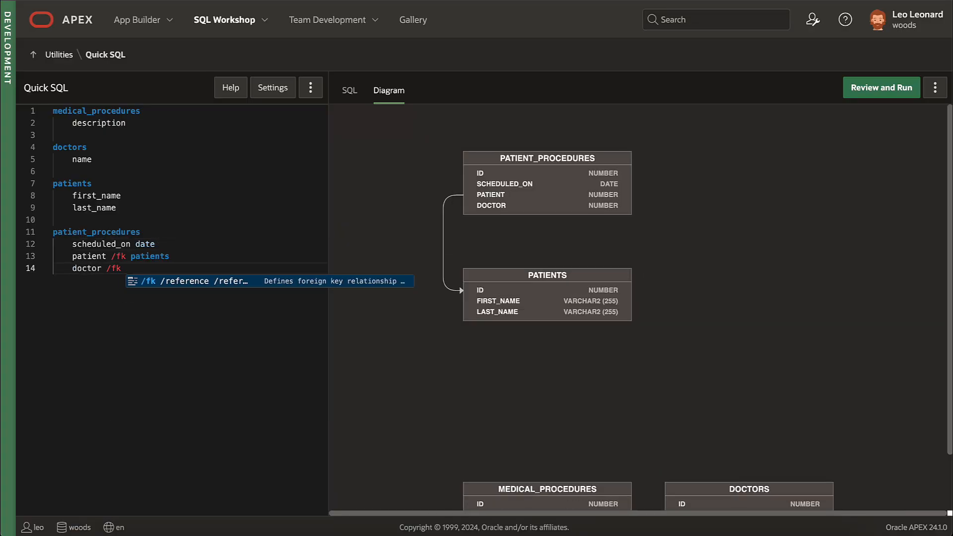
key("Return")
key("Return")
type("pro")
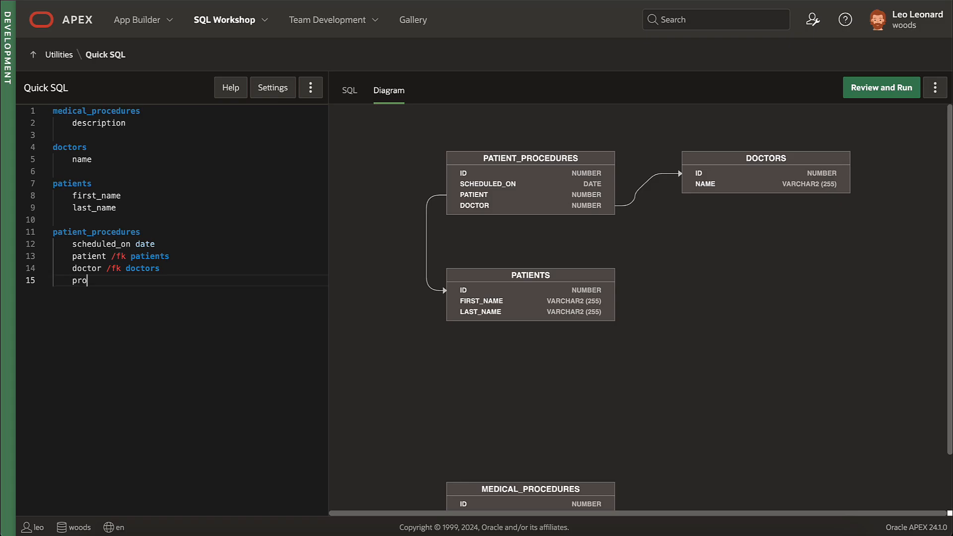
type("cedure /fk medical_procedures")
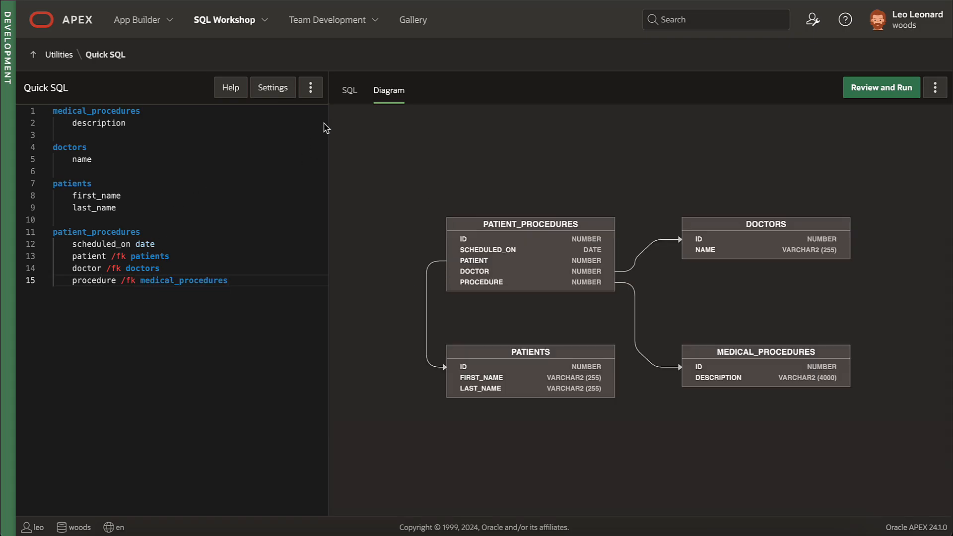
left_click(347, 91)
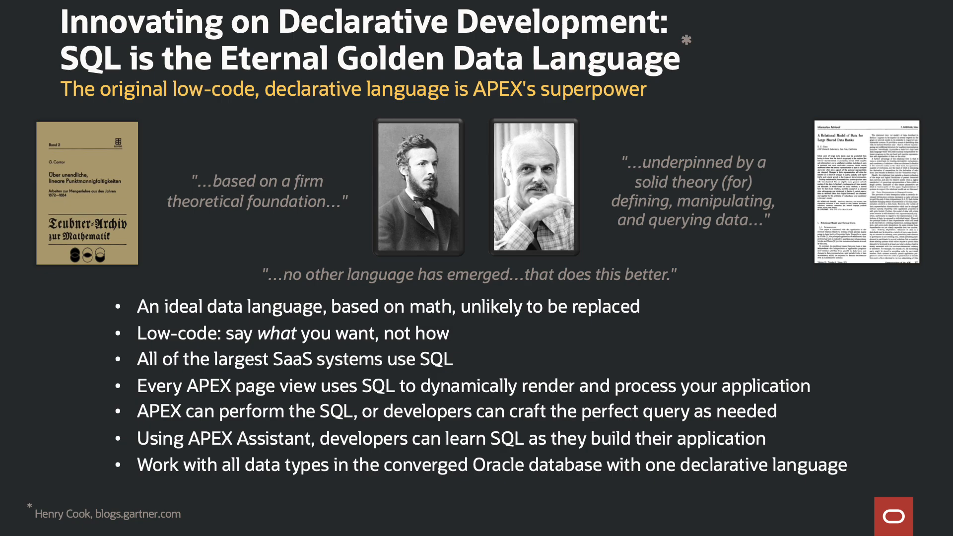
Step: Advance to the Oracle 23ai Converged Database slide, then open the APEX Assistant for the query
key("Right")
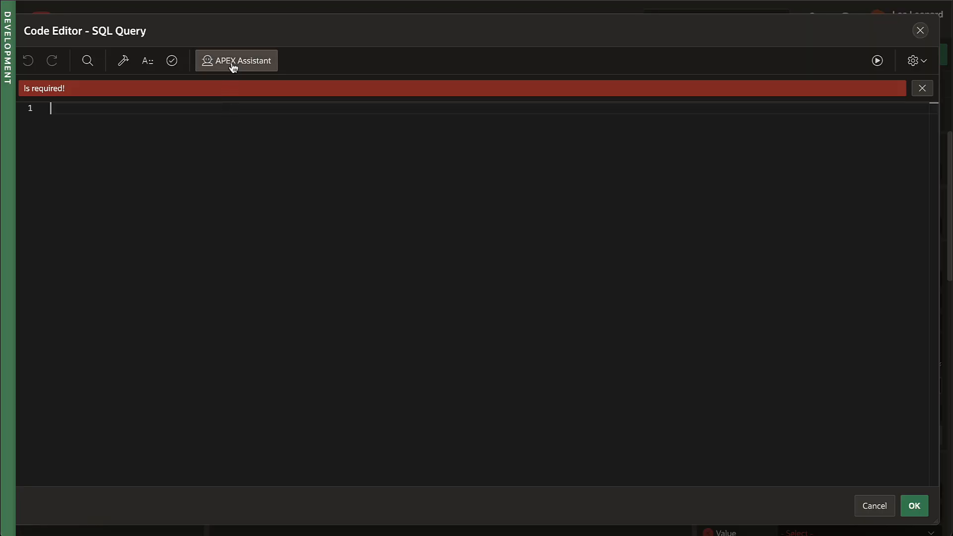
left_click(230, 63)
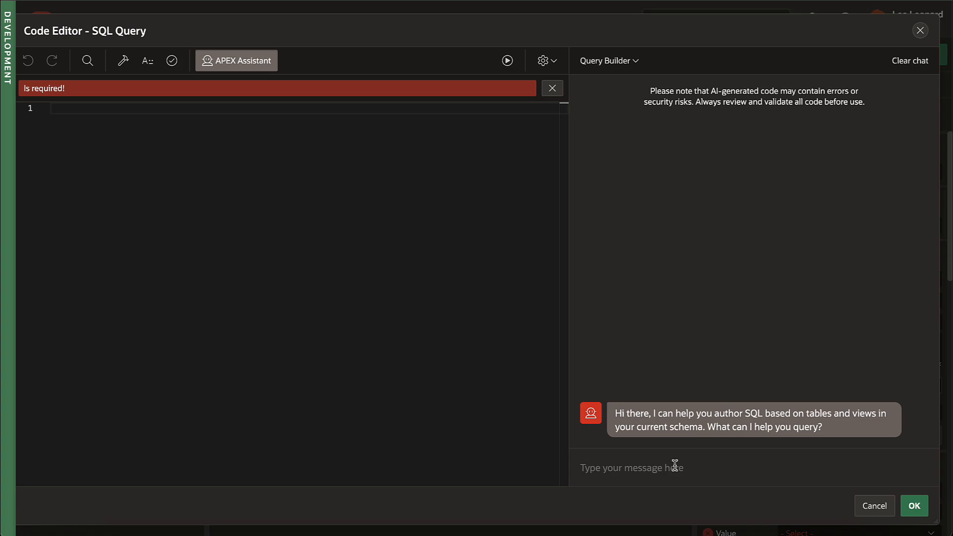
Step: Feed the Revenue chart assistant SQL summing amount due by month, labelled MONTH, valued TOTAL_AMOUNT_DUE
type("sum of amount due for patient procedures for the preceding 24 months grouped by month with months shown as YYYY-MM")
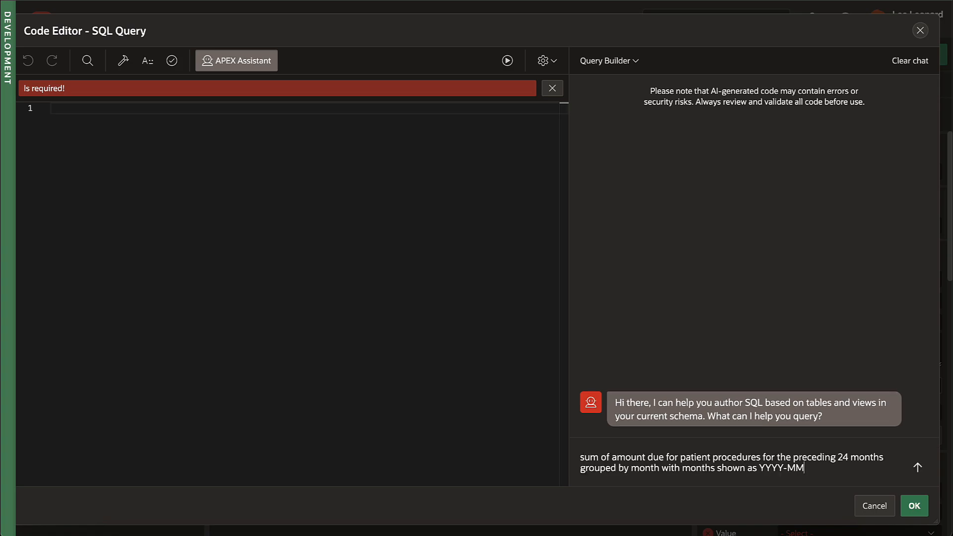
key("Return")
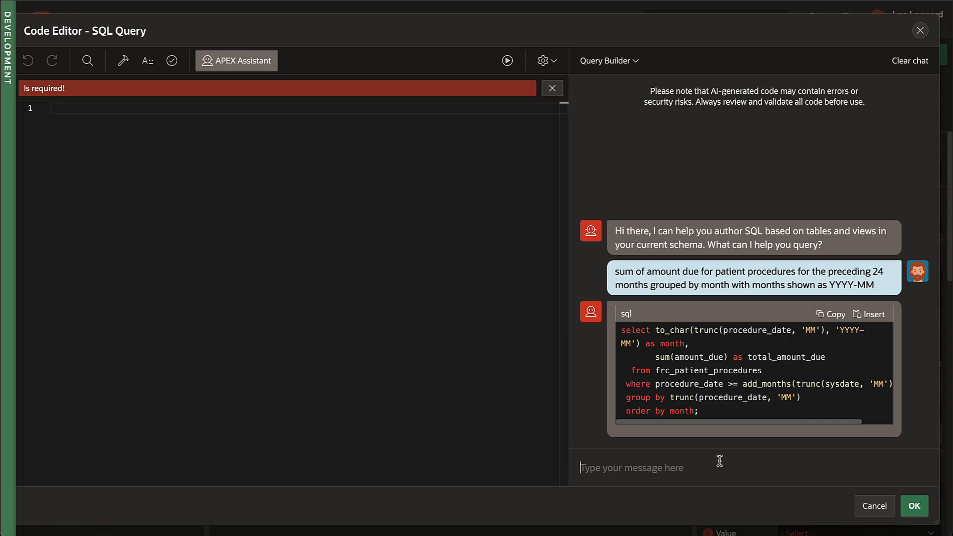
left_click(874, 314)
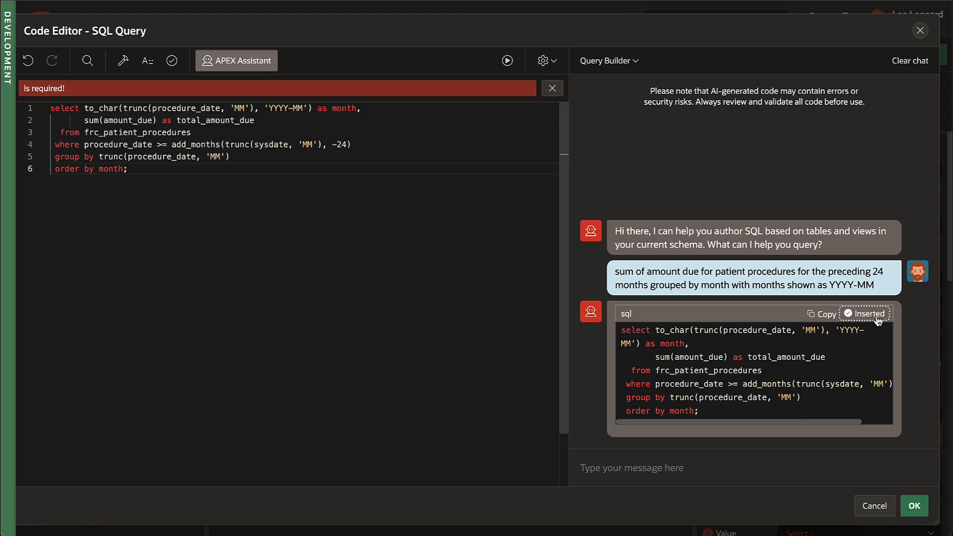
left_click(914, 506)
scroll(829, 355, "down", 5)
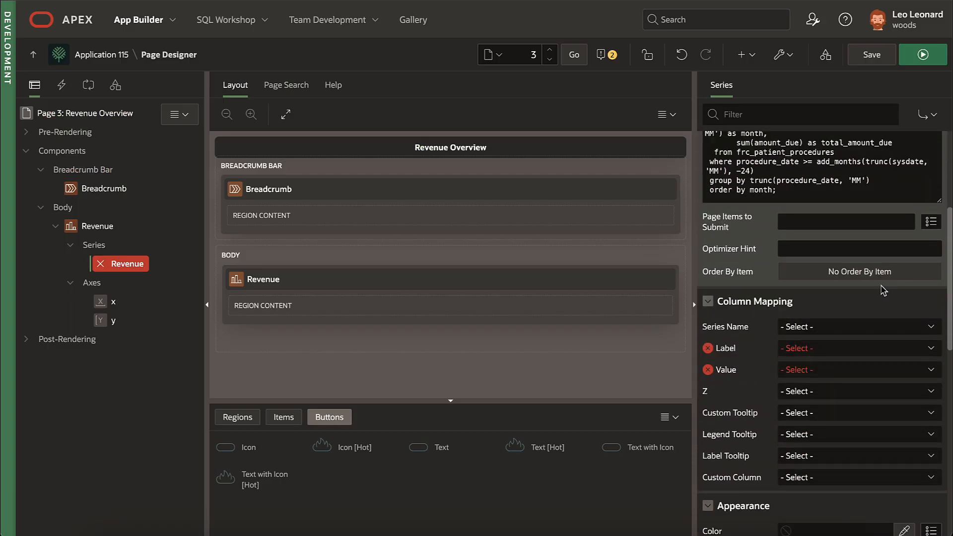
left_click(830, 355)
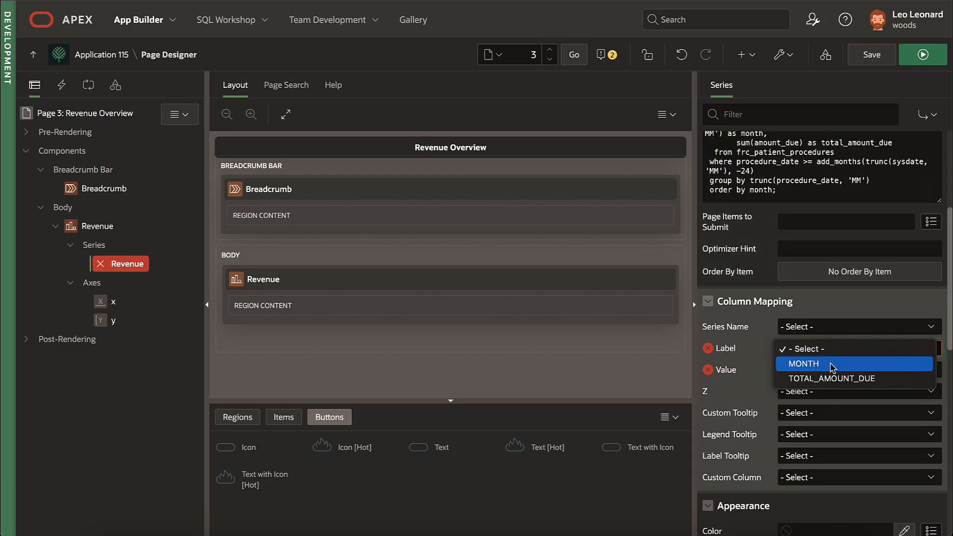
left_click(831, 364)
left_click(832, 371)
left_click(833, 386)
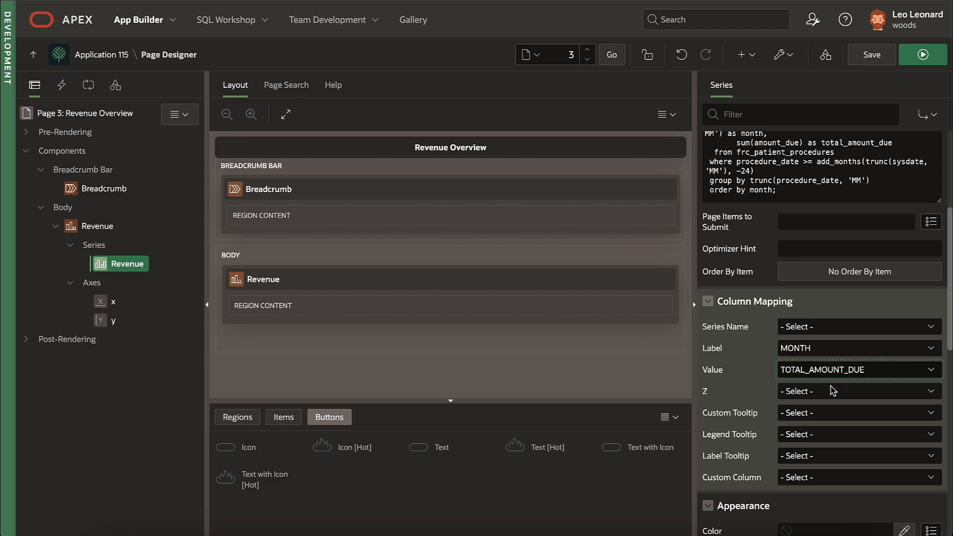
left_click(922, 54)
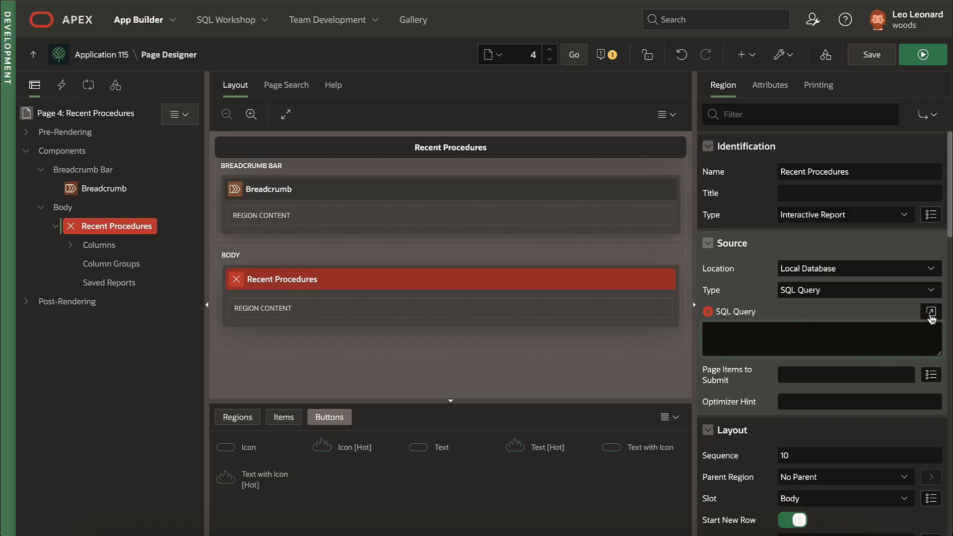
Step: Generate the Recent Procedures query of patient names, procedures, amounts and doctors, then save and run
left_click(931, 310)
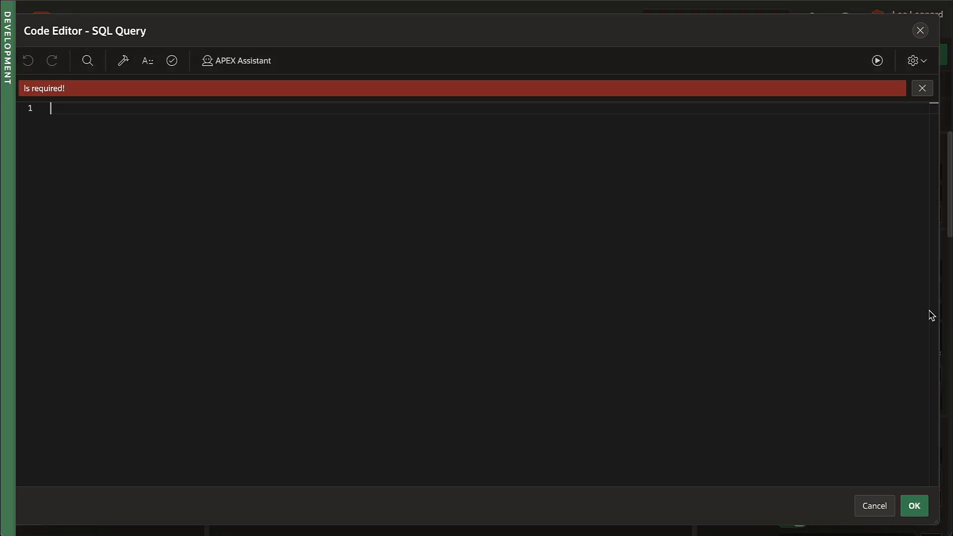
left_click(236, 61)
left_click(594, 462)
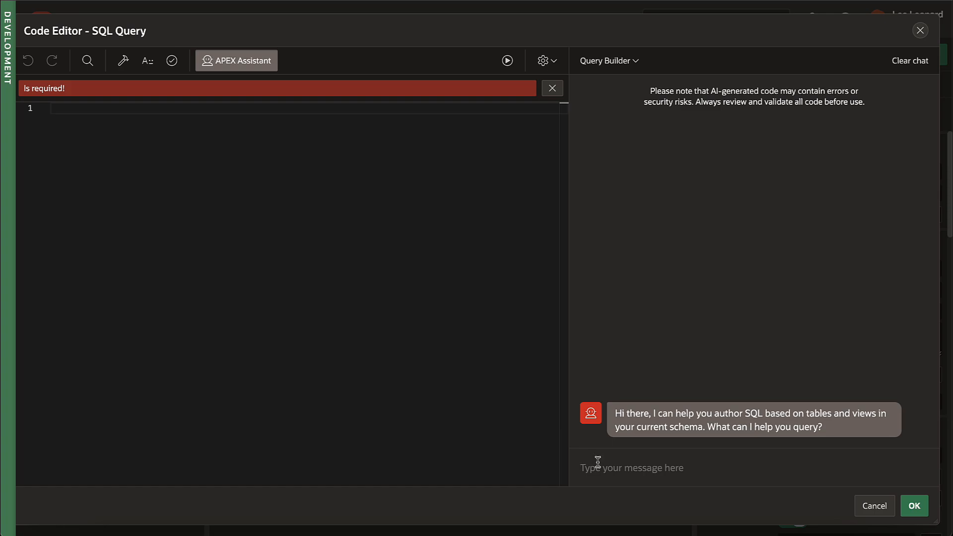
type("List of patient names, procedure descriptions, total amount, and doctor names for patient procedures in the past 60 days most recent ones first")
key("Return")
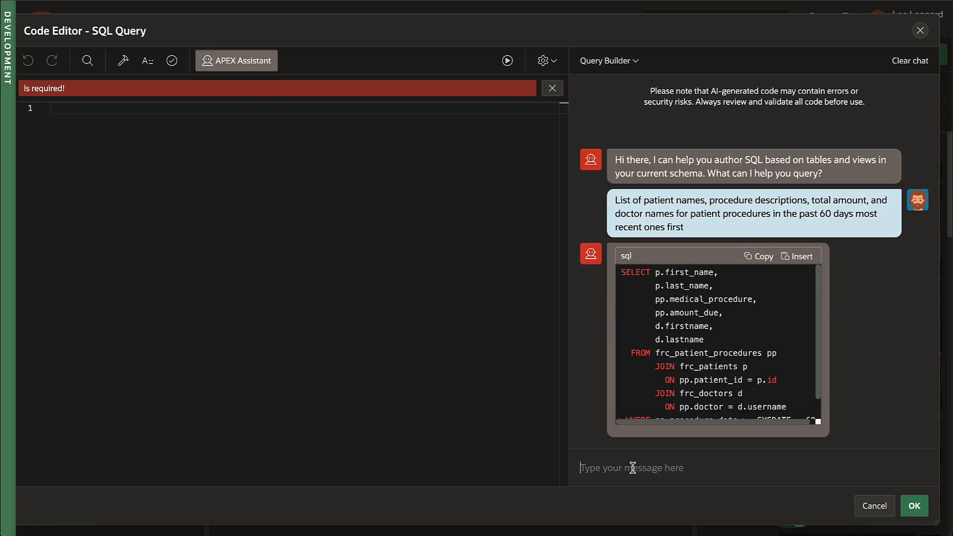
left_click(798, 256)
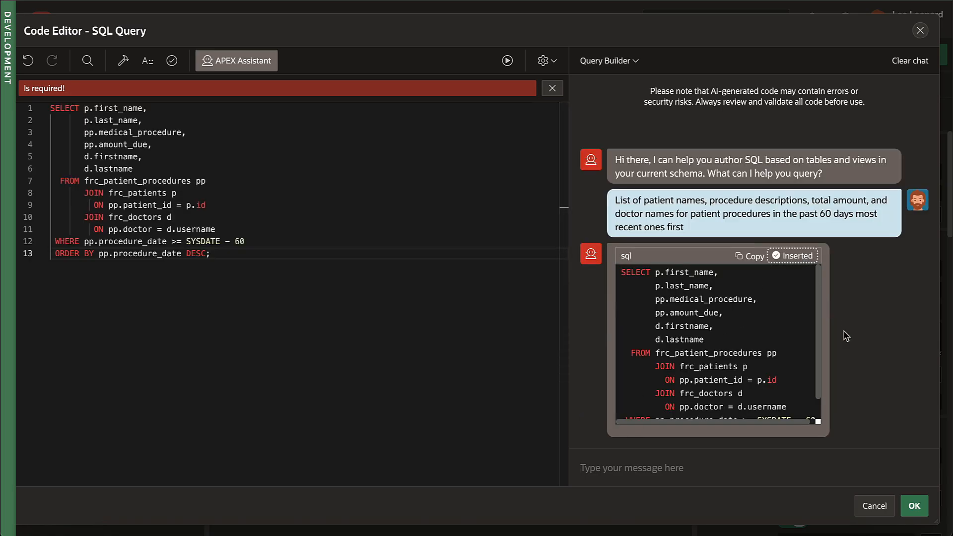
left_click(916, 511)
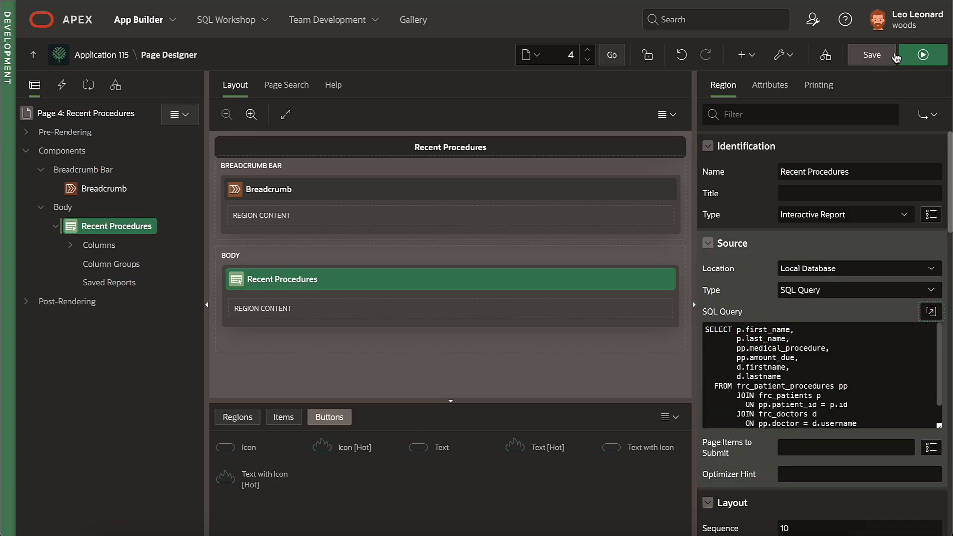
left_click(922, 54)
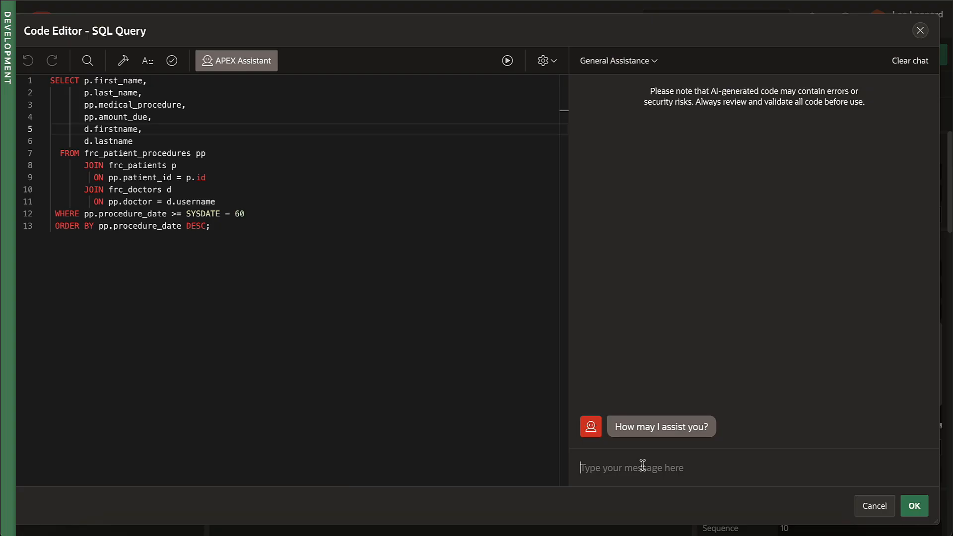
Step: Ask the assistant how inner and left outer joins differ, read its reply, and draft an apex_string.split question
type("What's the difference between join and left outer join?")
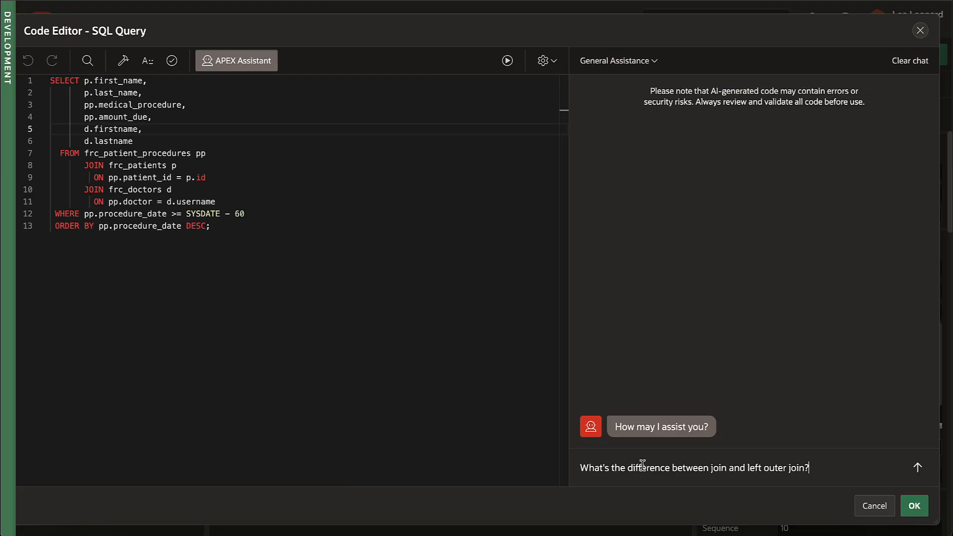
key("Return")
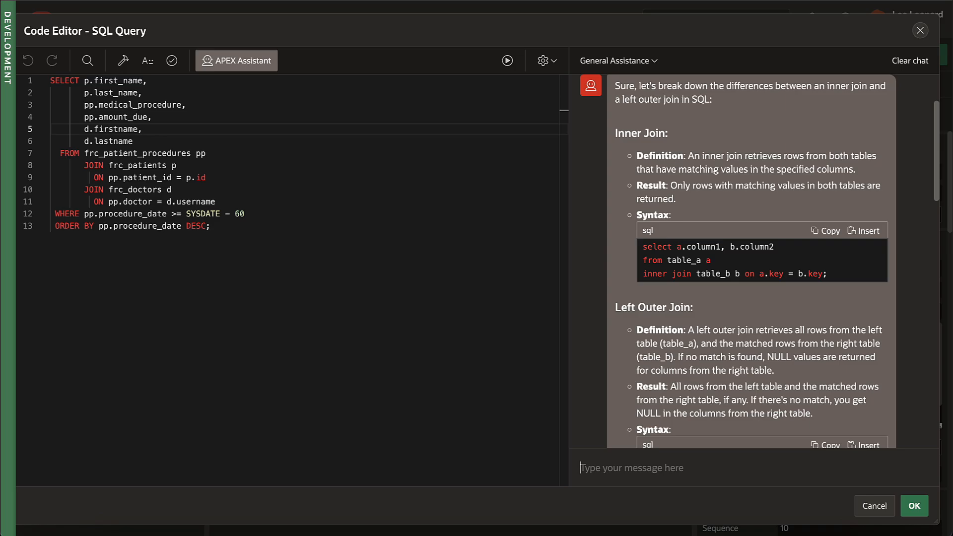
scroll(678, 420, "down", 3)
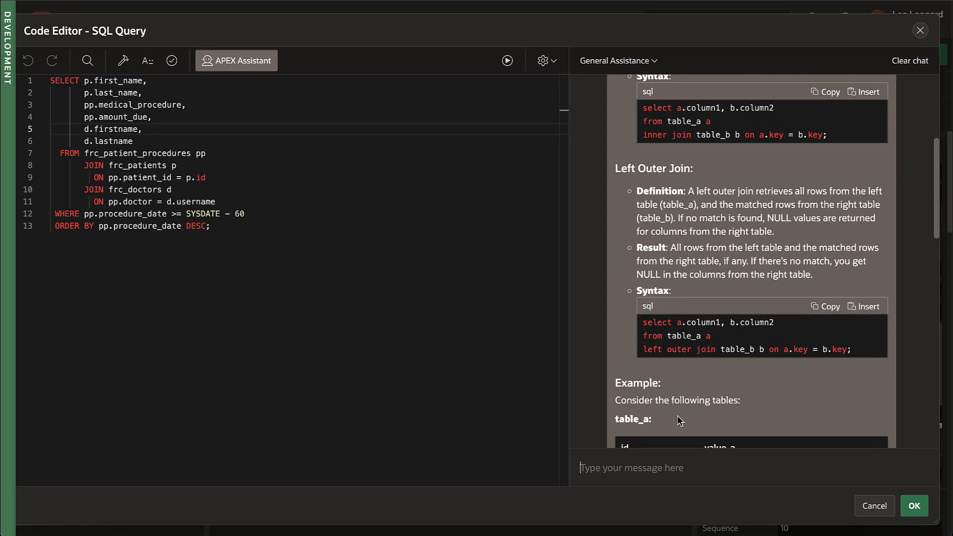
scroll(679, 421, "down", 4)
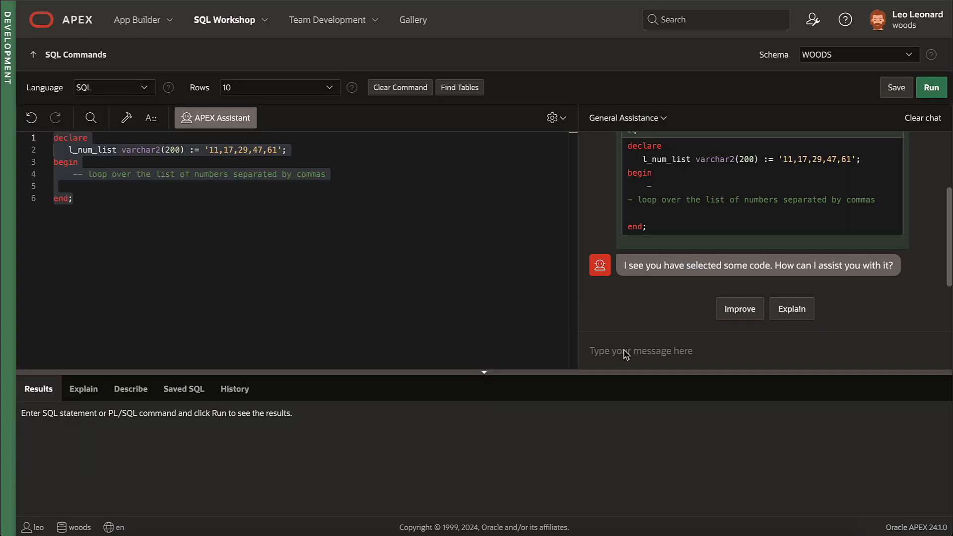
type("how can I process a csv list of numbers using a select for loop with apex_string.split_")
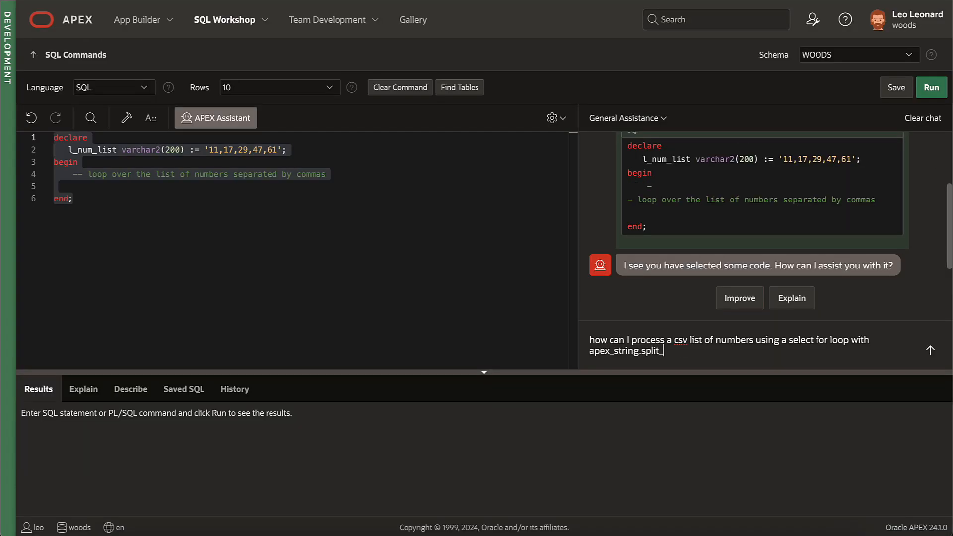
type("numbers?")
Step: Insert the assistant's apex_string.split loop code and run it to print the numbers
key("Return")
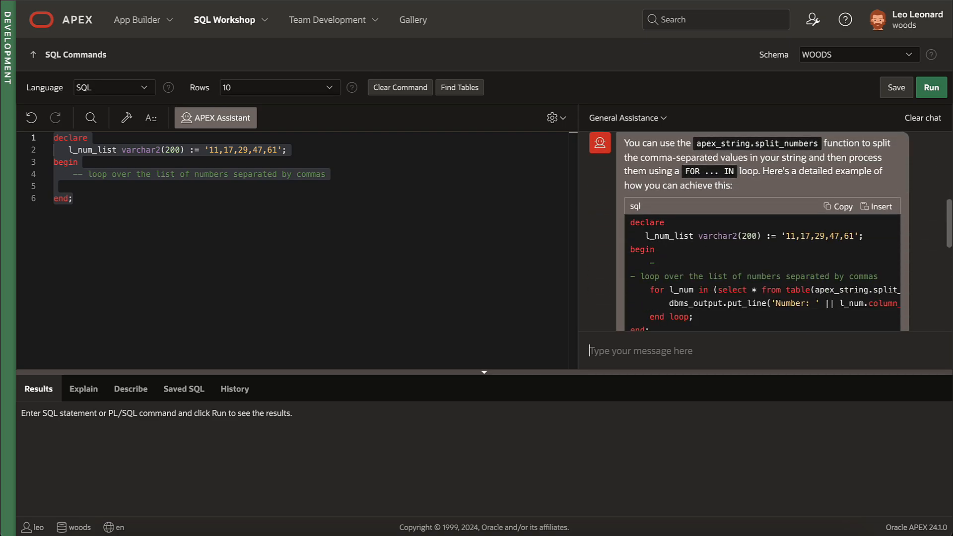
left_click(875, 206)
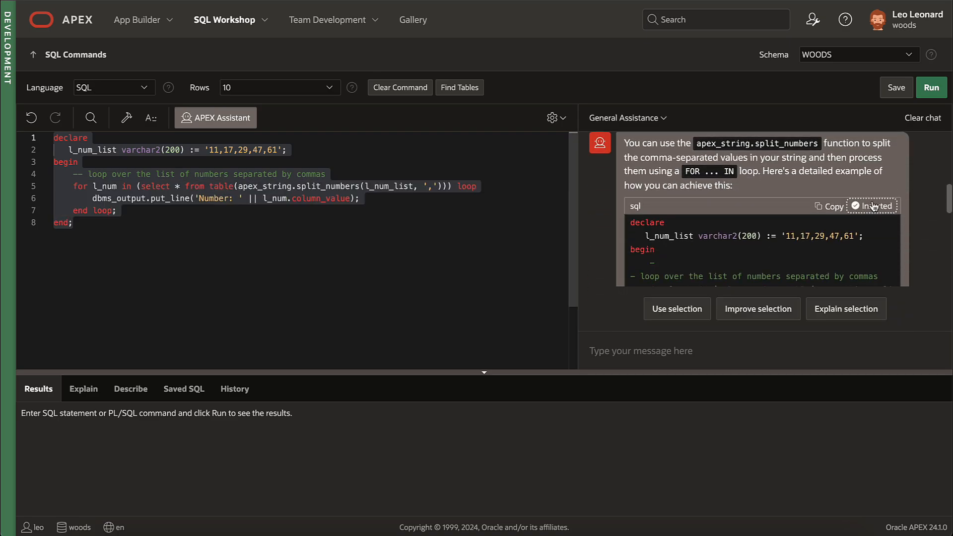
left_click(371, 204)
left_click(932, 88)
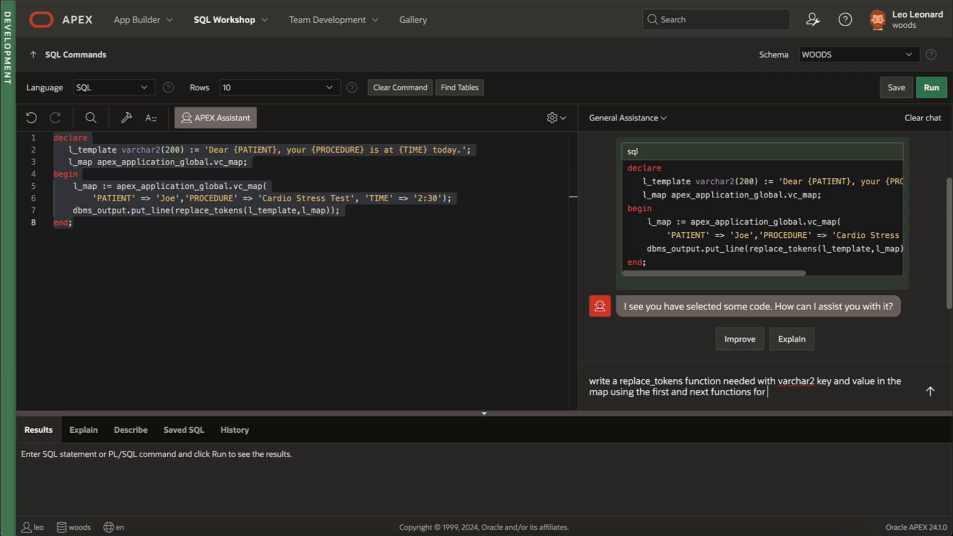
Step: Generate the replace_tokens function, run it to create the function, then run the template test block
type("map access")
key("Return")
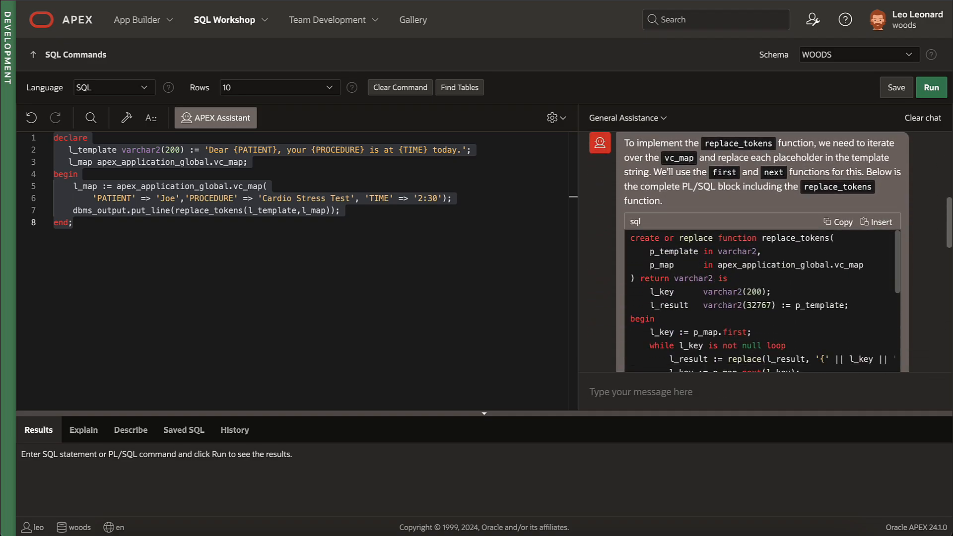
left_click(861, 223)
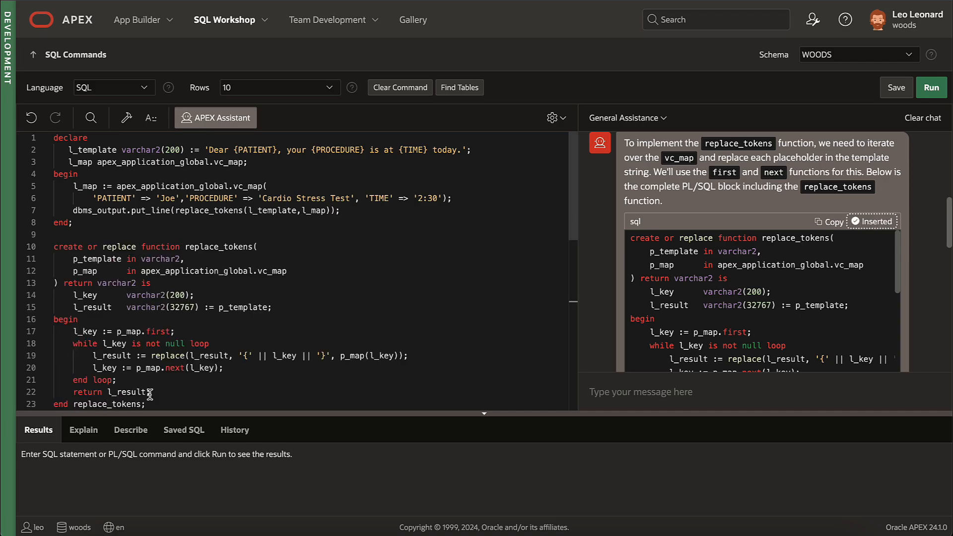
scroll(152, 395, "down", 1)
left_click_drag(148, 373, 50, 139)
left_click(931, 88)
scroll(199, 248, "up", 3)
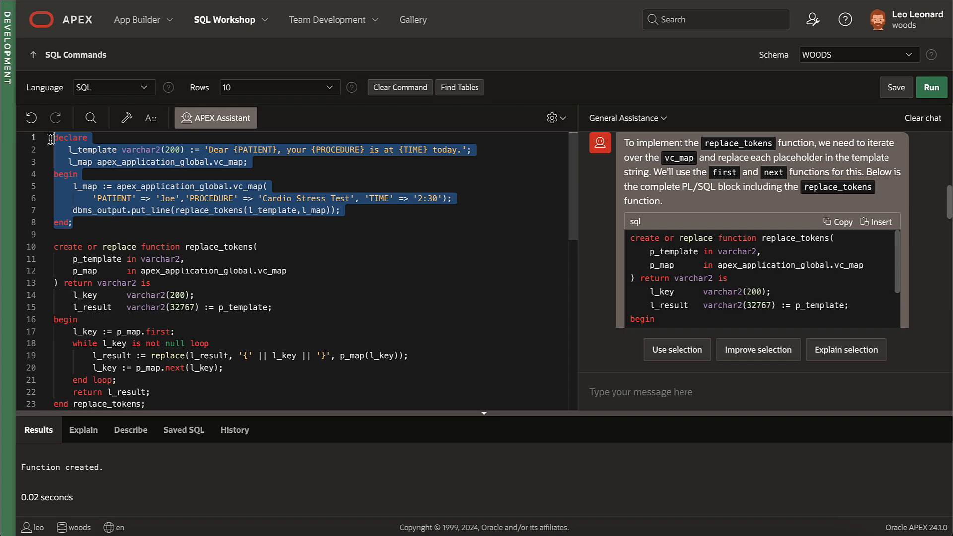
left_click(935, 92)
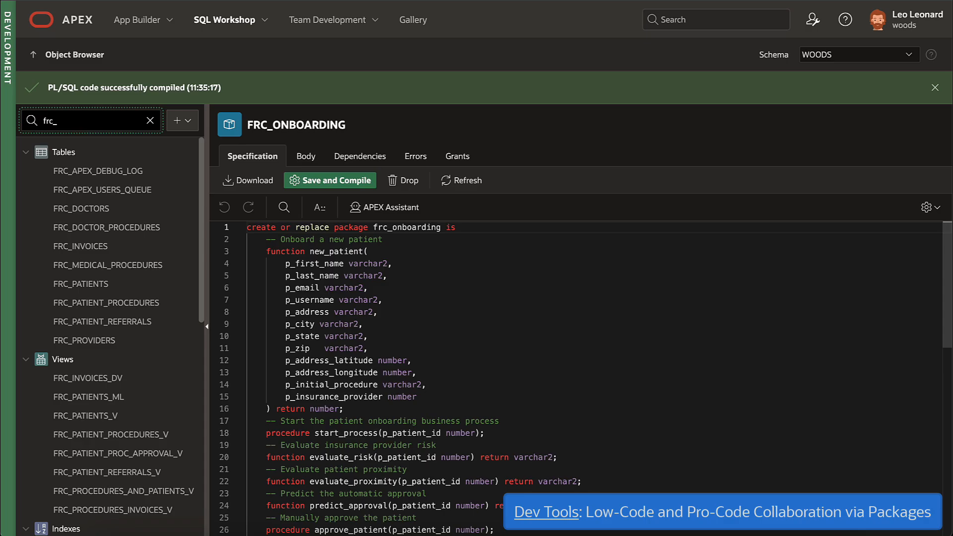
Step: Filter the Object Browser with 'frc_onb' and open the FRC_ONBOARDING package
left_click(90, 123)
type("frc_onb")
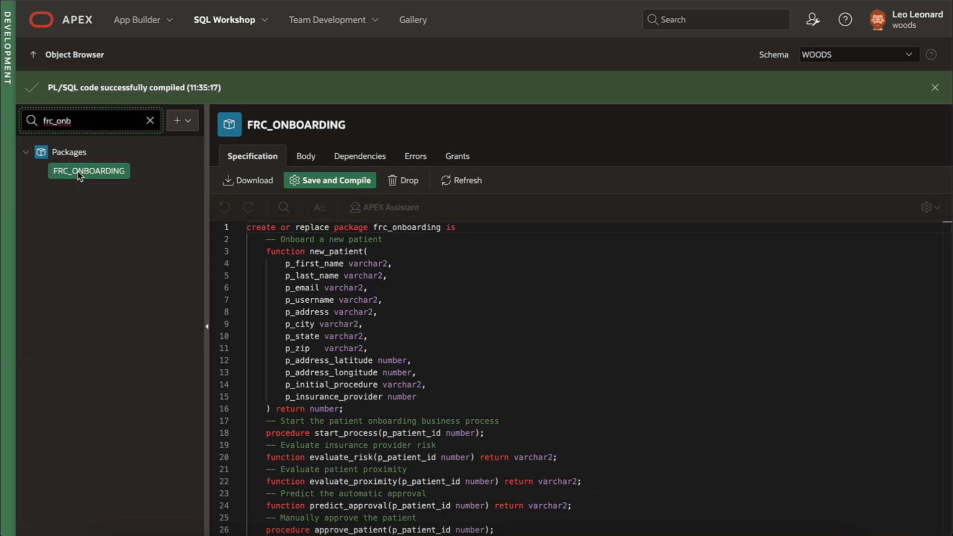
left_click(79, 173)
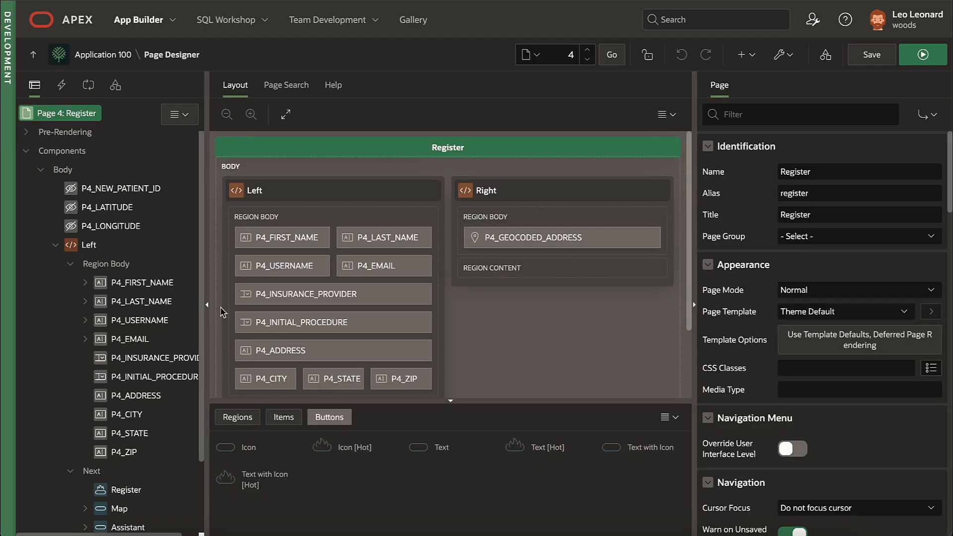
Step: Inspect Create User Account's p_username, p_first_name and p_last_name parameter mappings on page 4
left_click(89, 87)
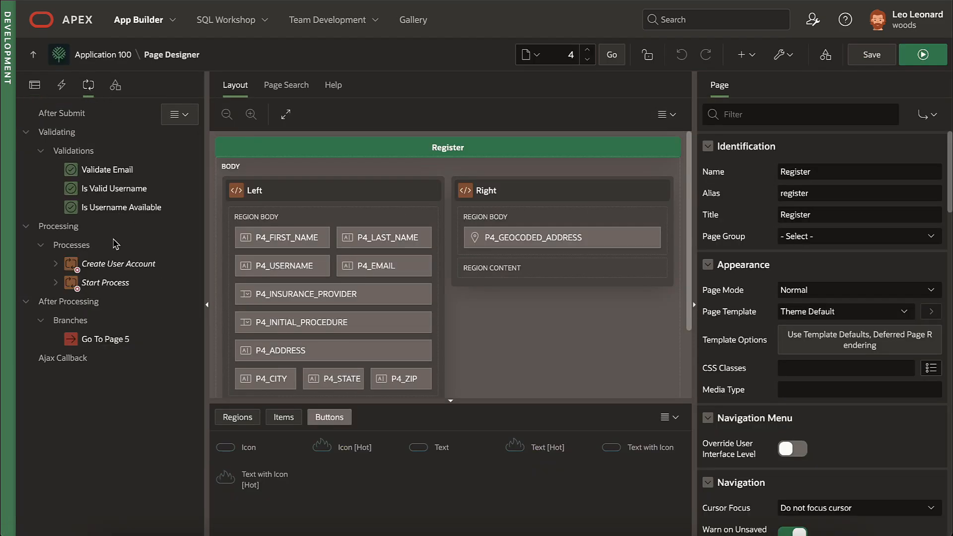
left_click(113, 265)
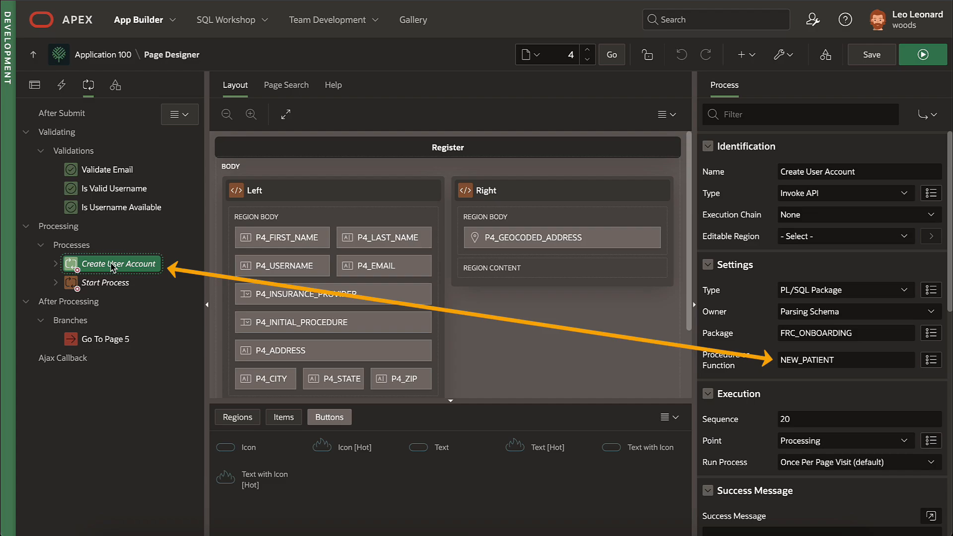
left_click(56, 264)
left_click(71, 283)
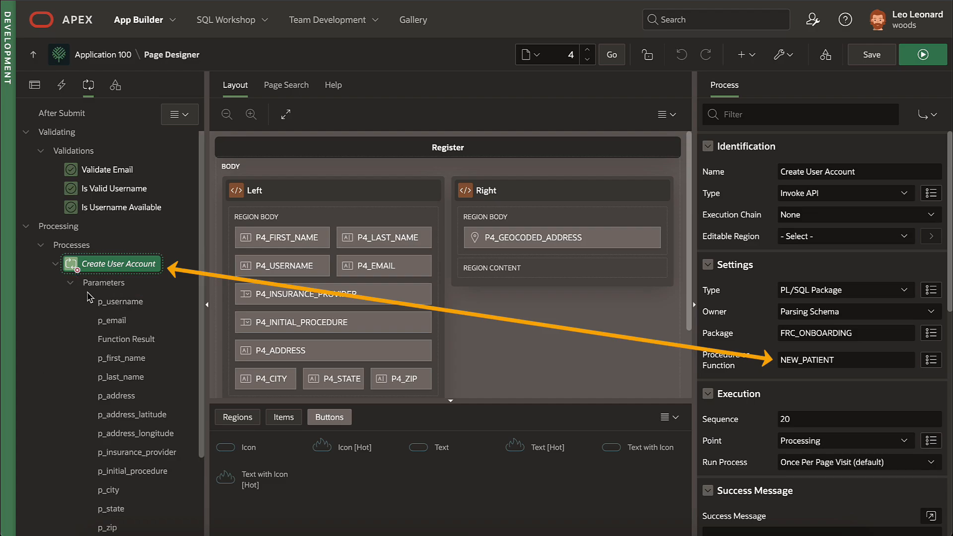
left_click(120, 304)
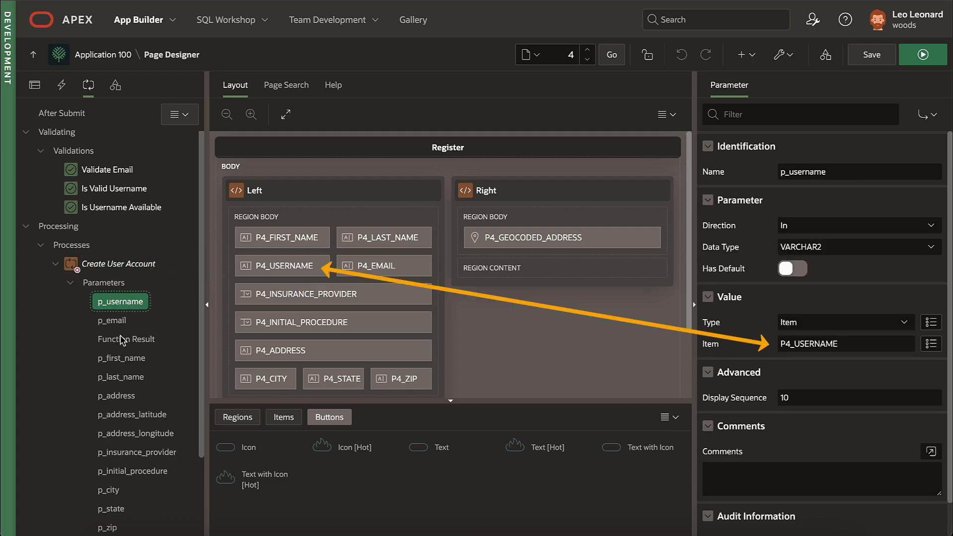
left_click(122, 359)
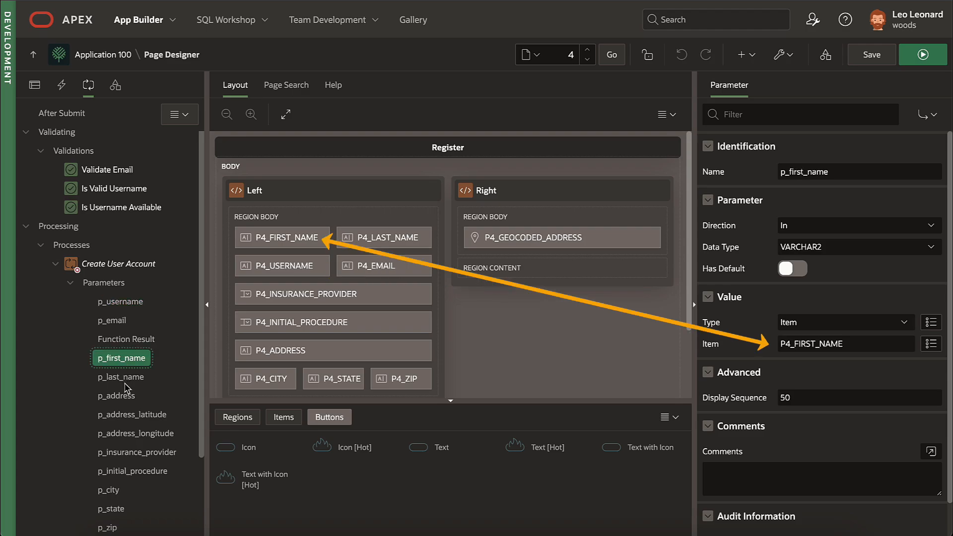
left_click(127, 378)
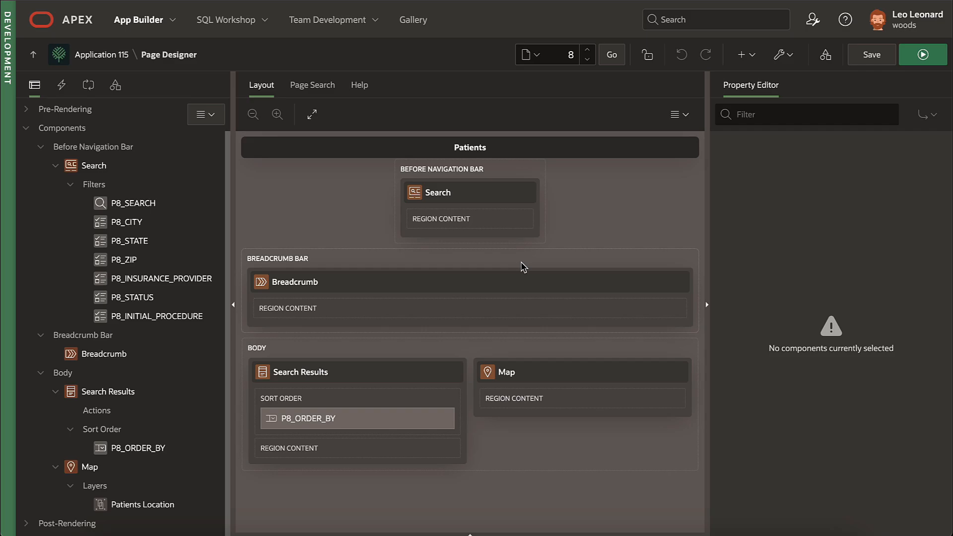
Step: Review the Search, Search Results and Map regions of the Patients page
left_click(497, 183)
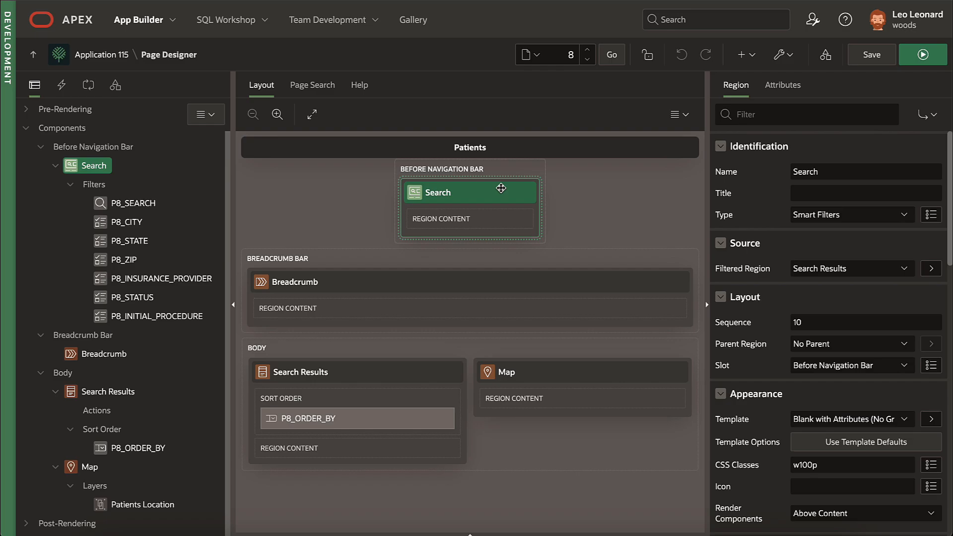
left_click(388, 370)
left_click(538, 374)
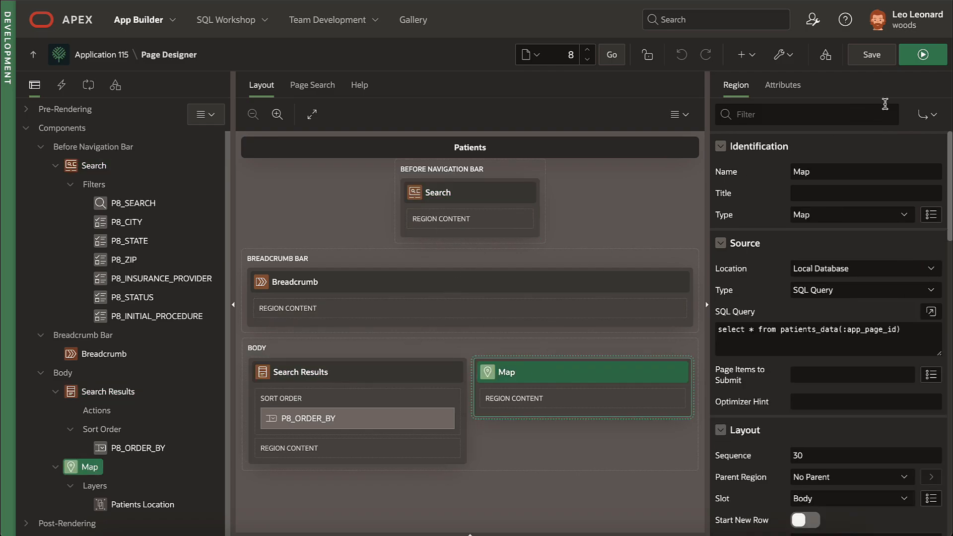
Step: Run the Patients page and filter patients to the city Hayward
left_click(923, 55)
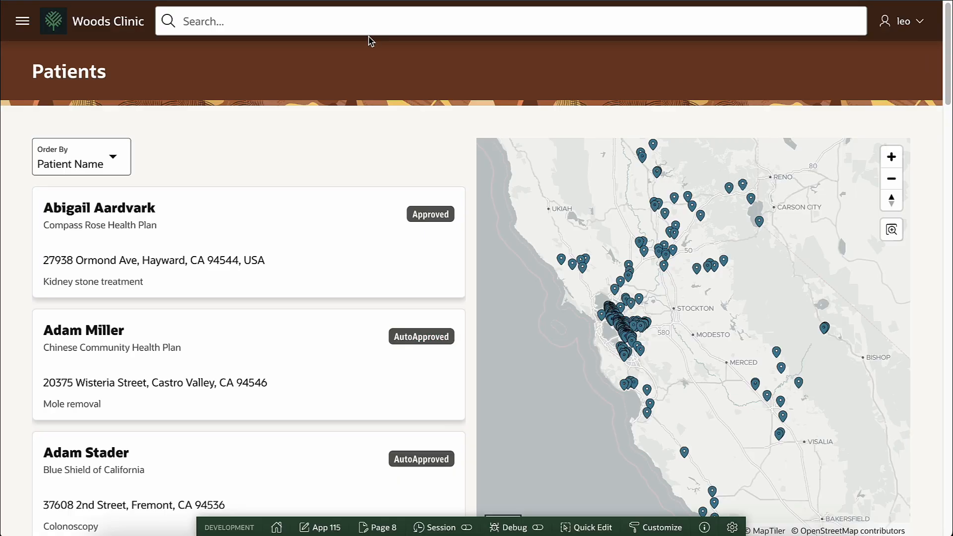
left_click(358, 21)
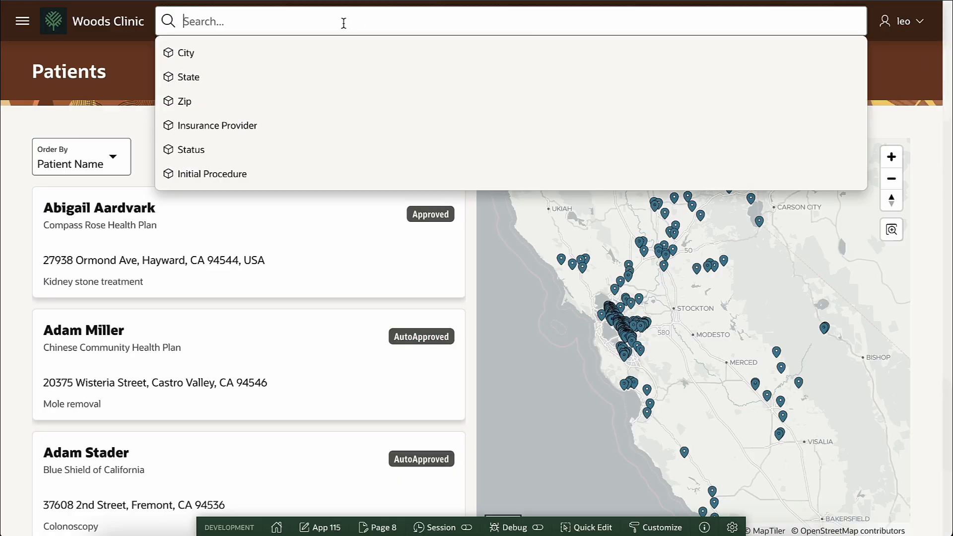
left_click(217, 54)
left_click(197, 123)
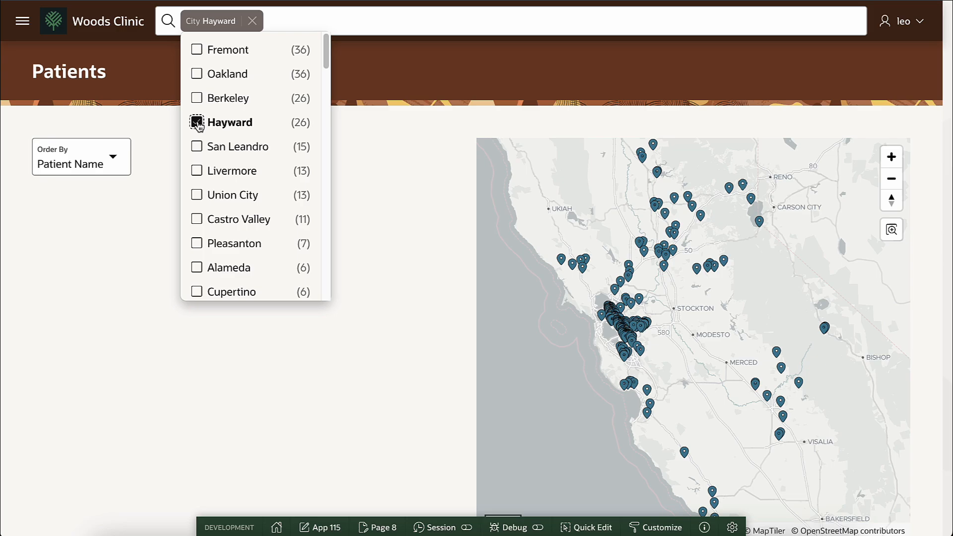
left_click(357, 133)
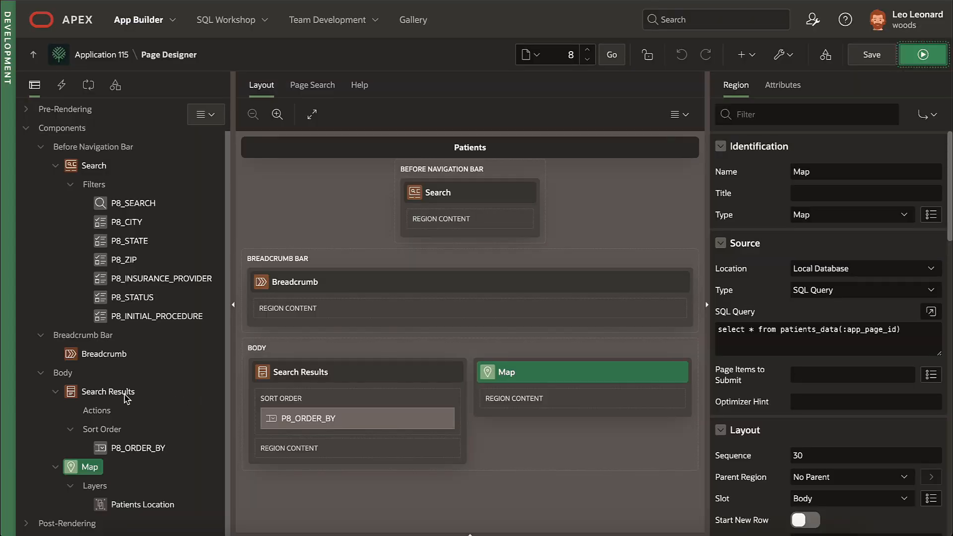
Step: Create a dynamic action named 'When Results Refresh' on the Search Results region
left_click(118, 393)
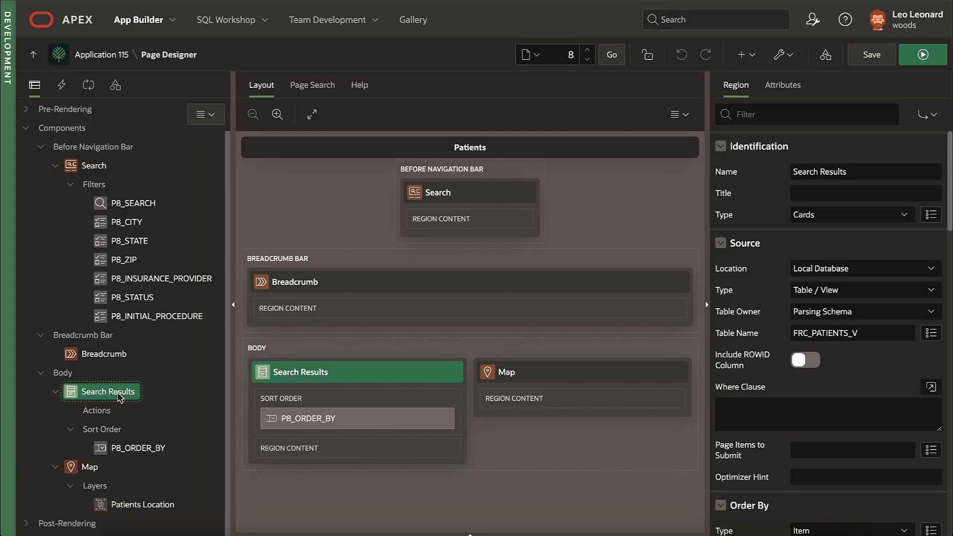
right_click(119, 398)
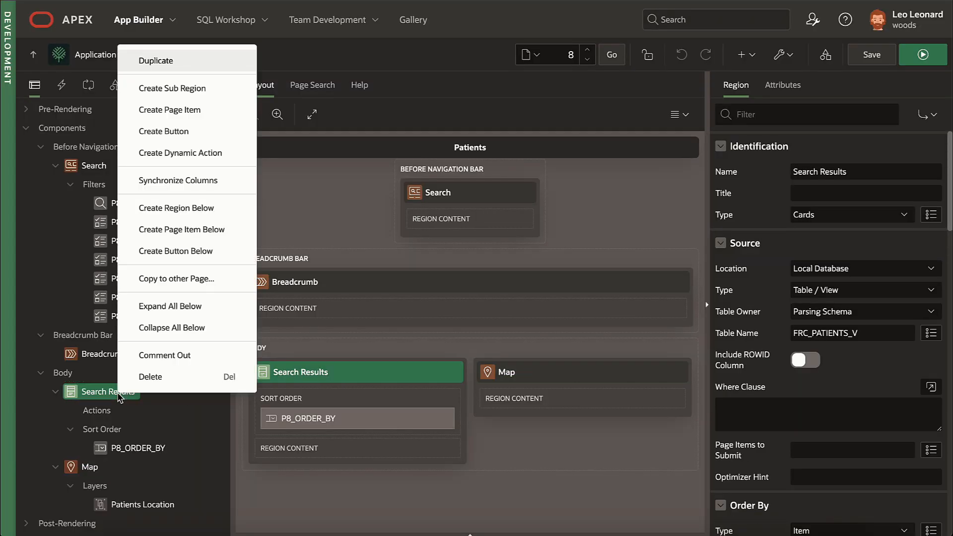
left_click(199, 154)
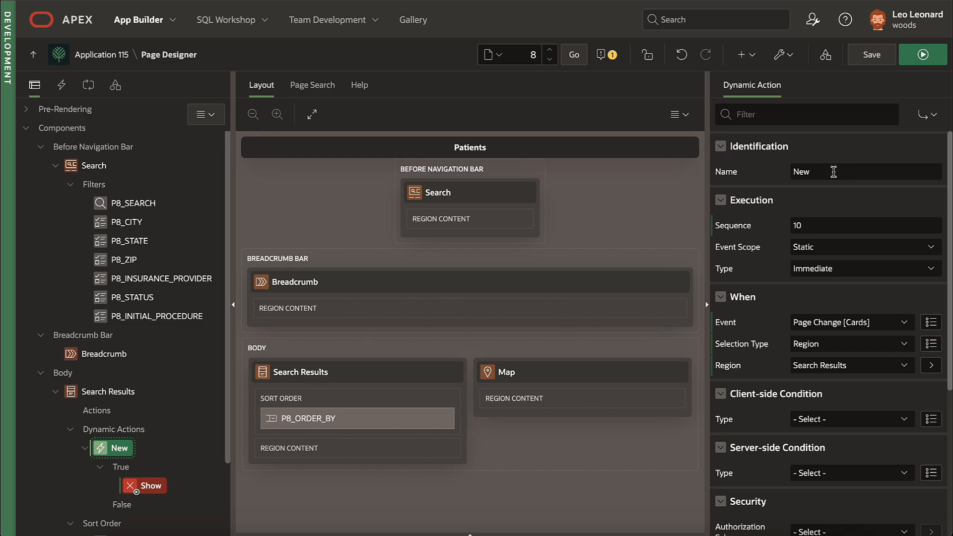
left_click(776, 172)
type("When Results Refreshed")
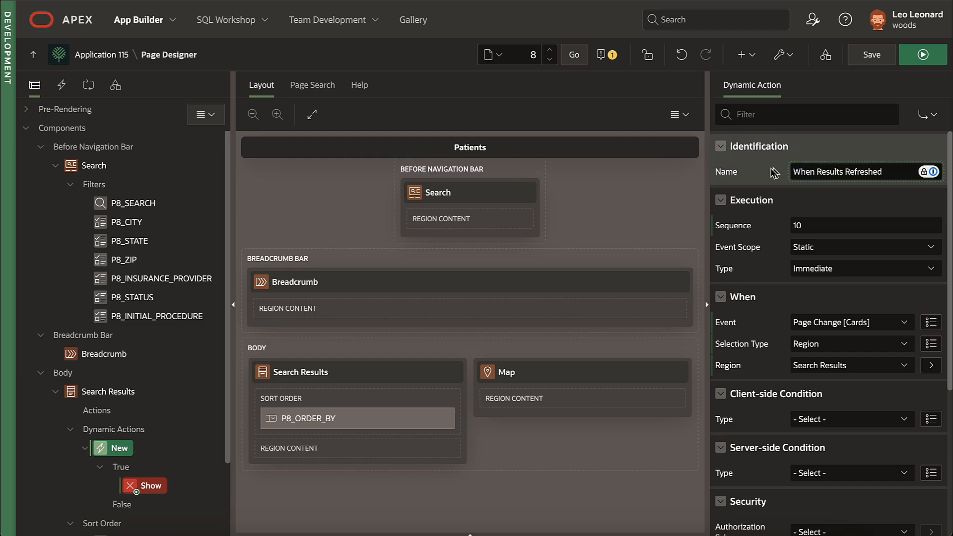
Step: Set its true action to Refresh with the Map region as the affected element
left_click(153, 486)
left_click(836, 193)
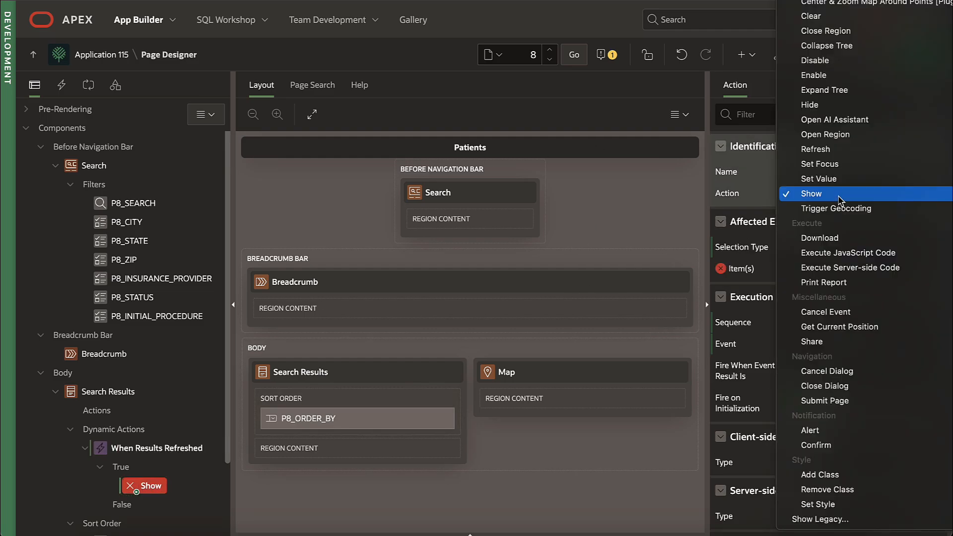
key("Up")
key("Up")
key("Up")
key("Up")
key("Return")
left_click(825, 247)
left_click(826, 272)
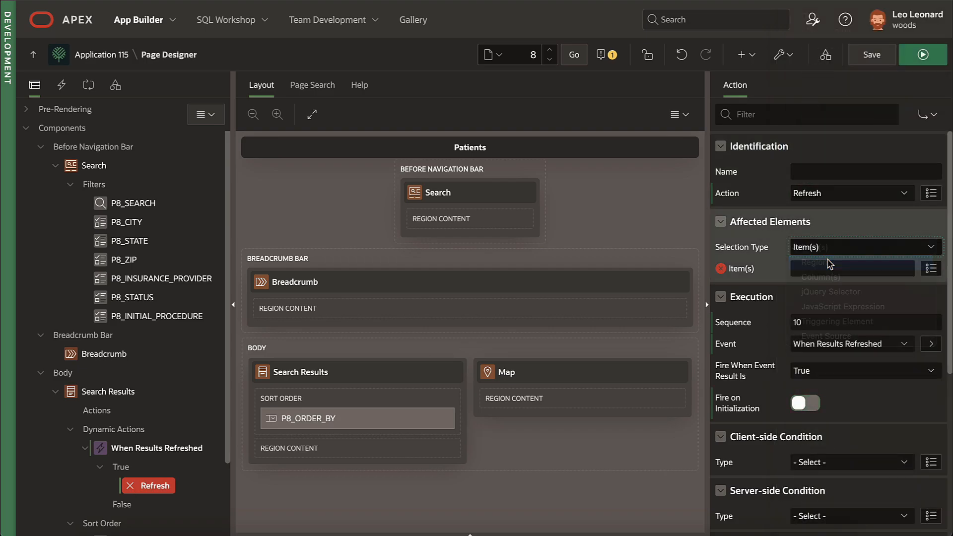
left_click(829, 268)
left_click(836, 309)
Step: Save and run, clear the text and City Hayward filters, and add a dynamic action on Map
left_click(923, 54)
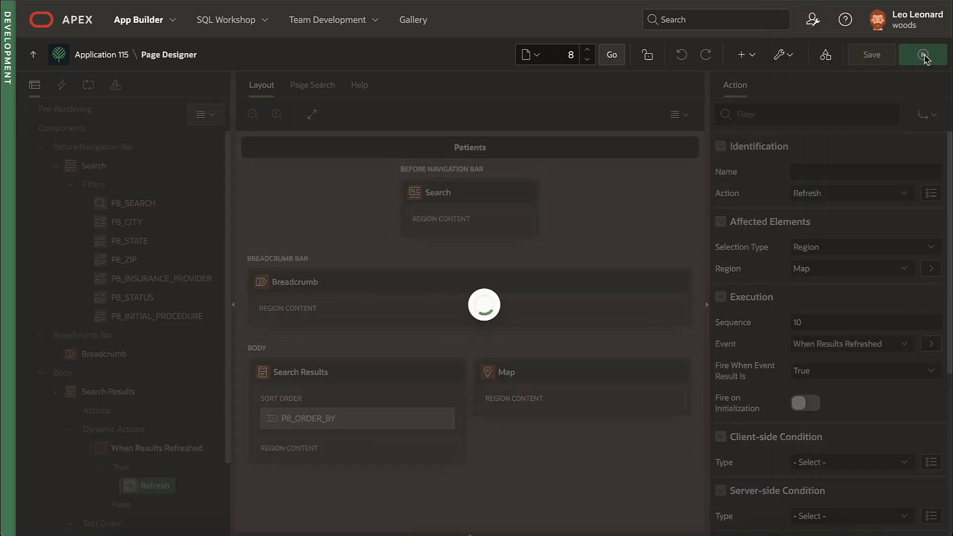
left_click(305, 20)
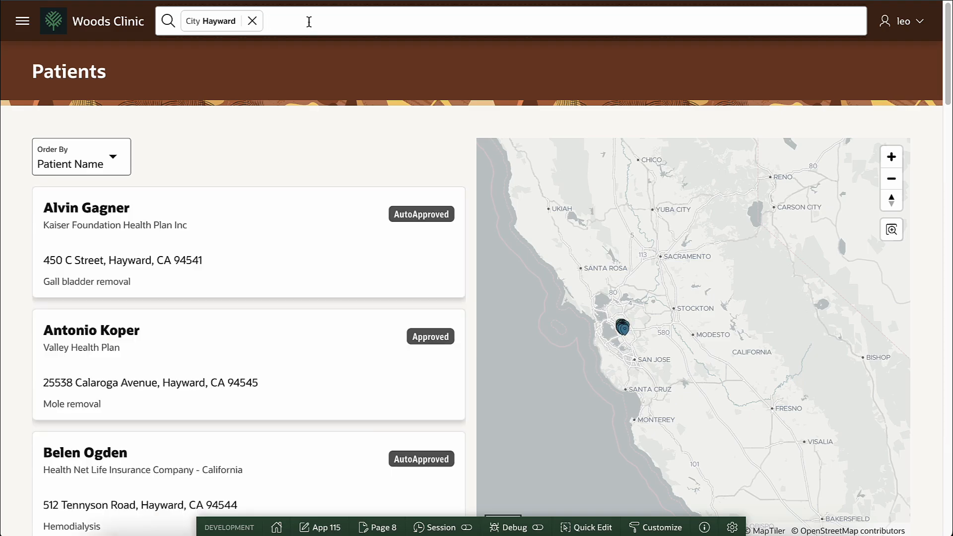
left_click(252, 21)
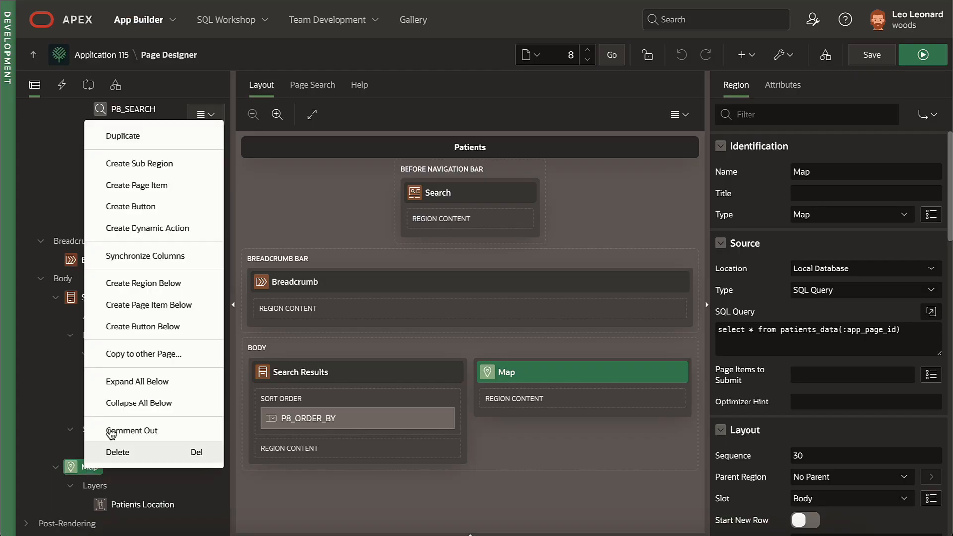
left_click(130, 173)
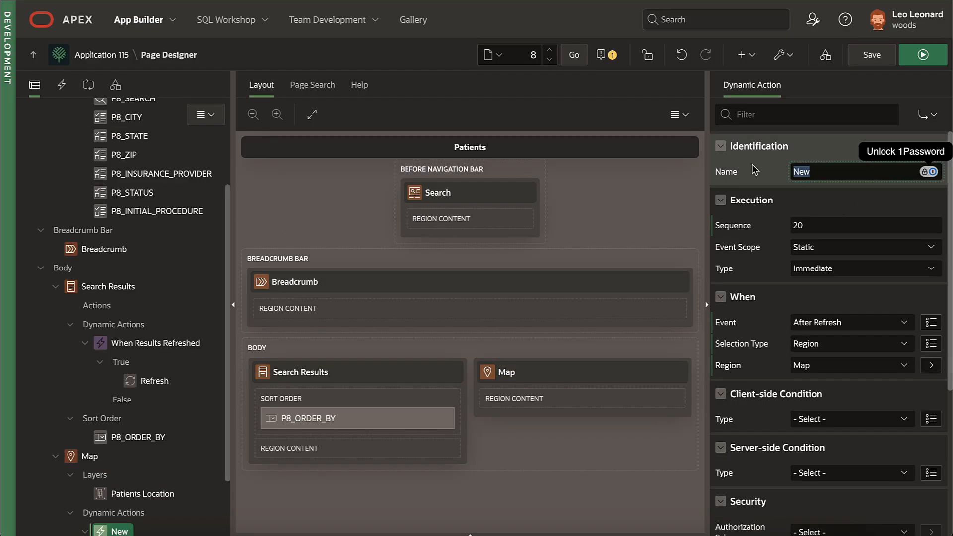
Step: Name the Map dynamic action 'When Map Refreshed' and have it center and zoom the Map region
type("When Map Refreshed")
scroll(159, 360, "down", 2)
left_click(149, 486)
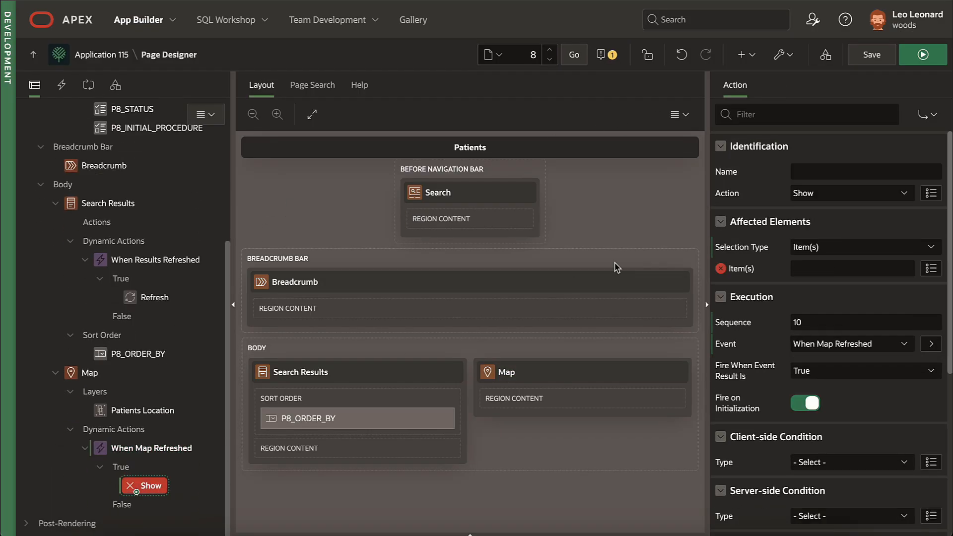
left_click(836, 193)
left_click(843, 7)
left_click(842, 247)
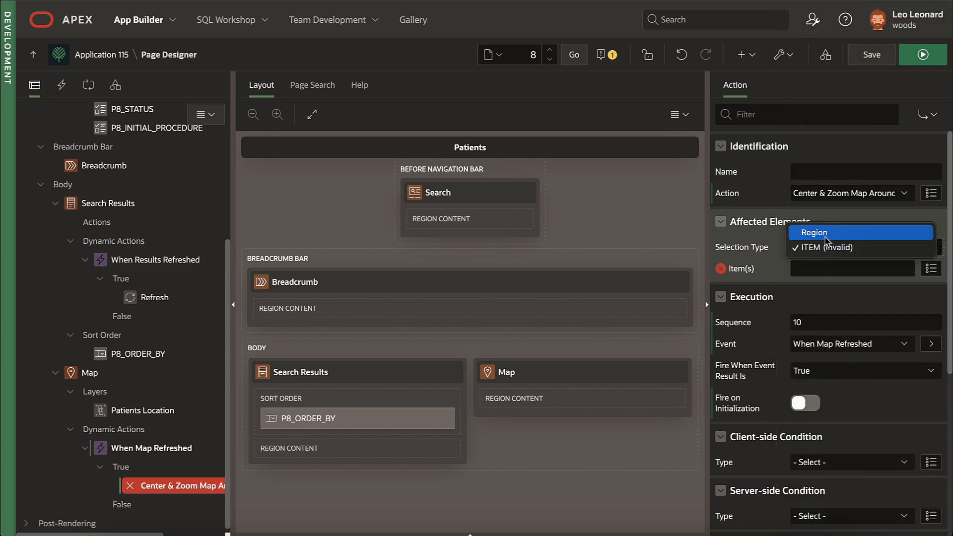
left_click(809, 236)
left_click(844, 268)
left_click(814, 291)
Step: Save and run, swap the Castro Valley city filter for zip 94550, then start a new page
left_click(923, 62)
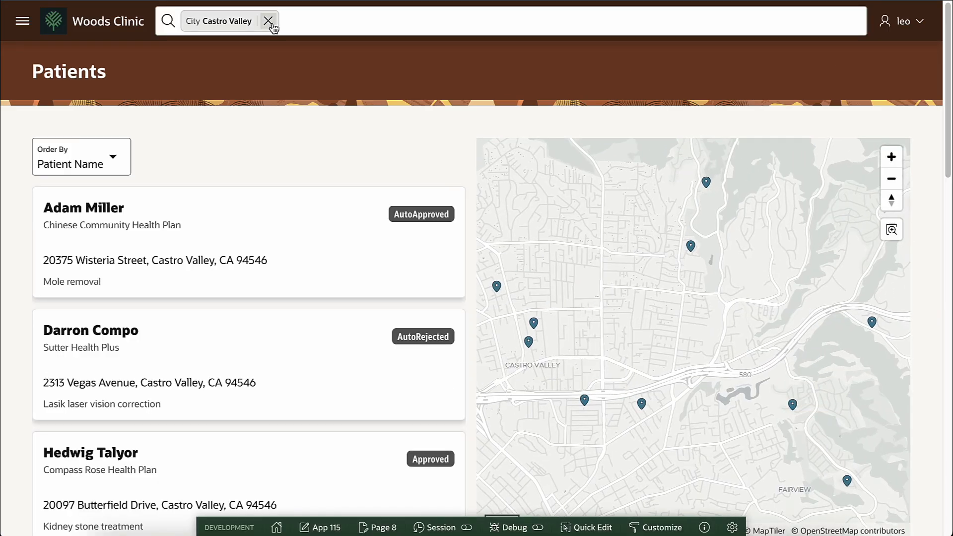
left_click(268, 21)
left_click(268, 22)
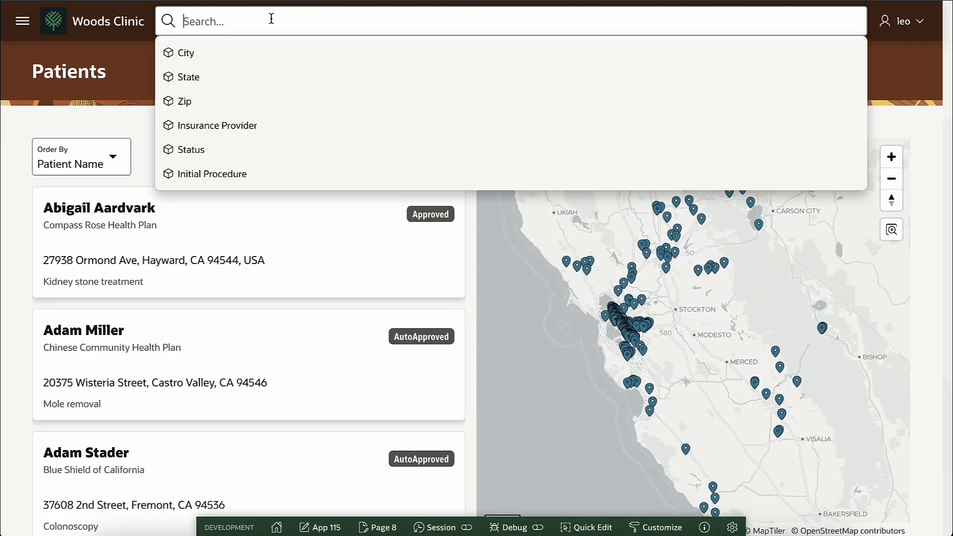
left_click(259, 98)
left_click(197, 171)
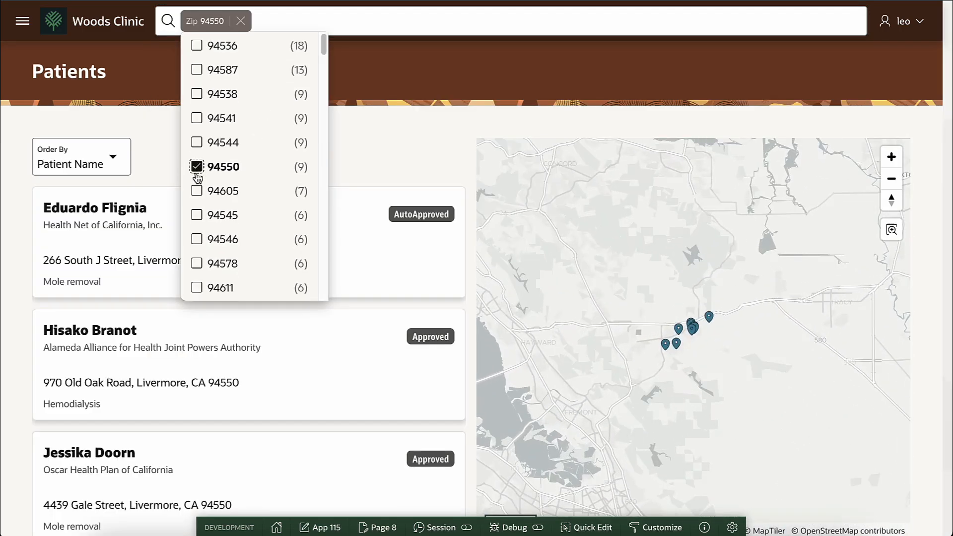
left_click(367, 141)
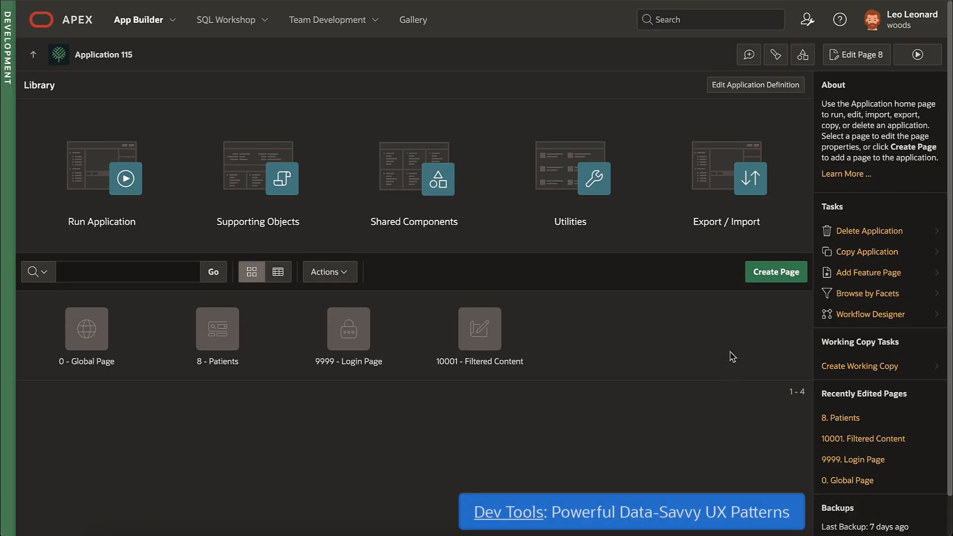
left_click(772, 272)
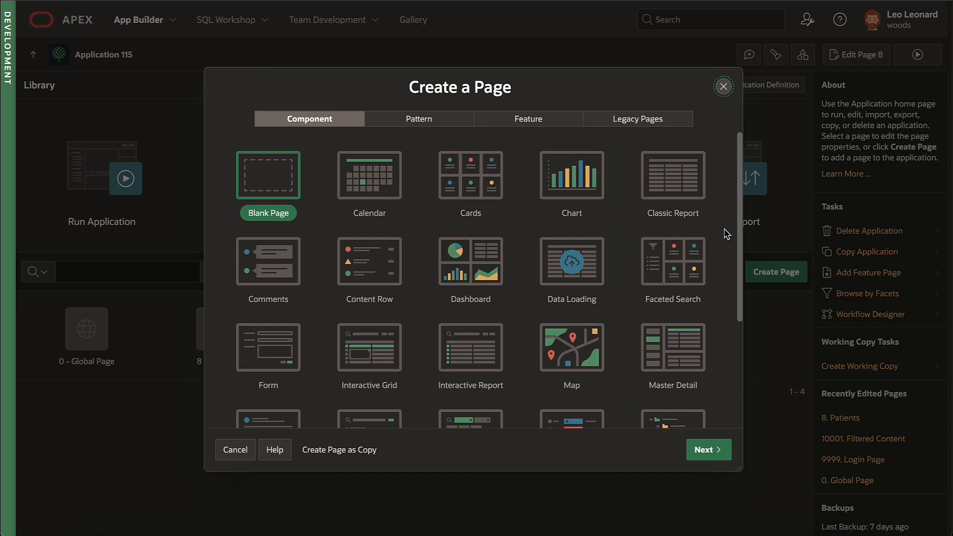
Step: Start a faceted search page named Find Patient on the FRC_PATIENTS_V table
scroll(726, 233, "down", 3)
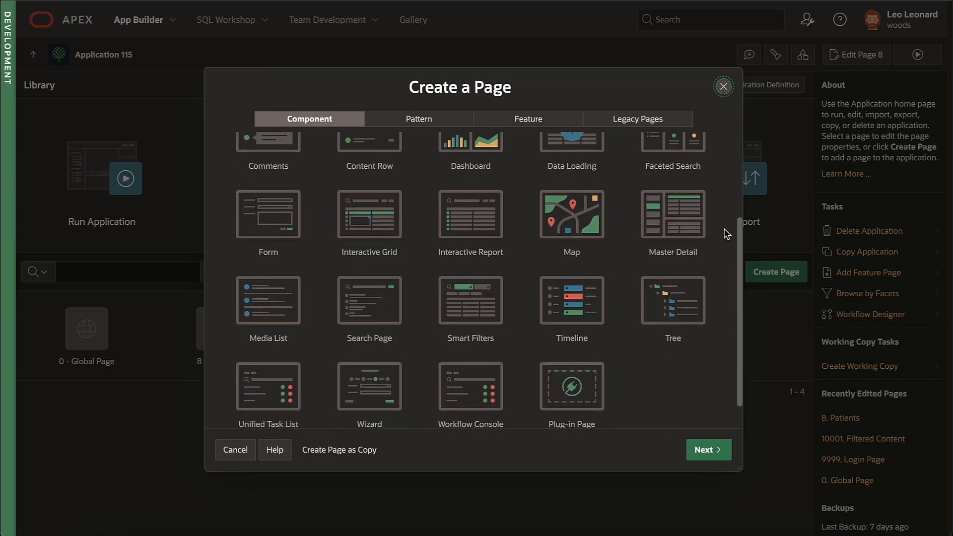
scroll(726, 233, "down", 1)
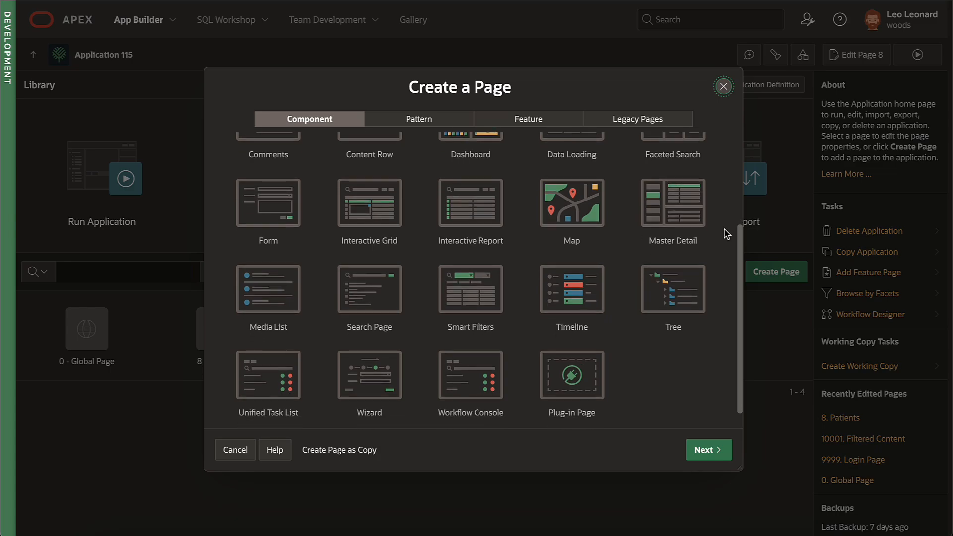
scroll(726, 234, "up", 3)
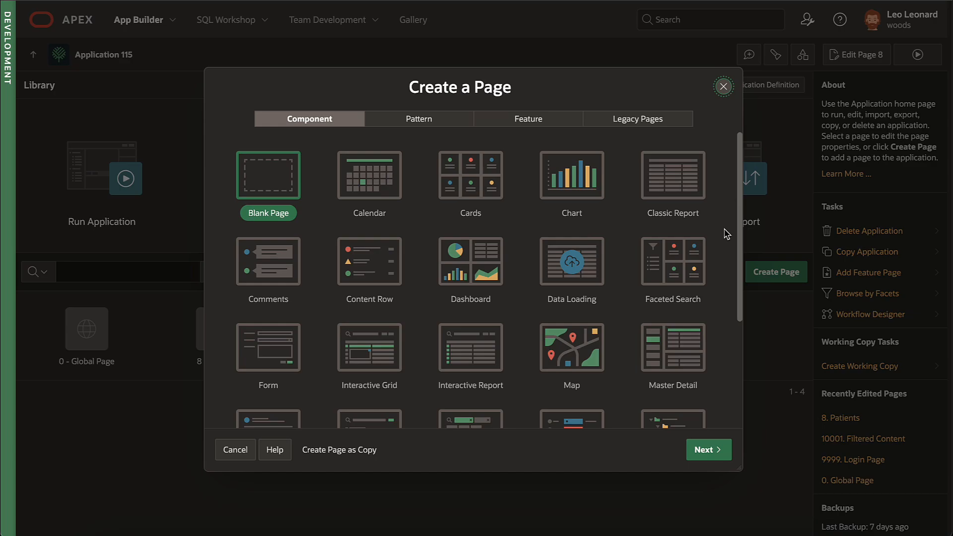
left_click(675, 256)
type("Fi")
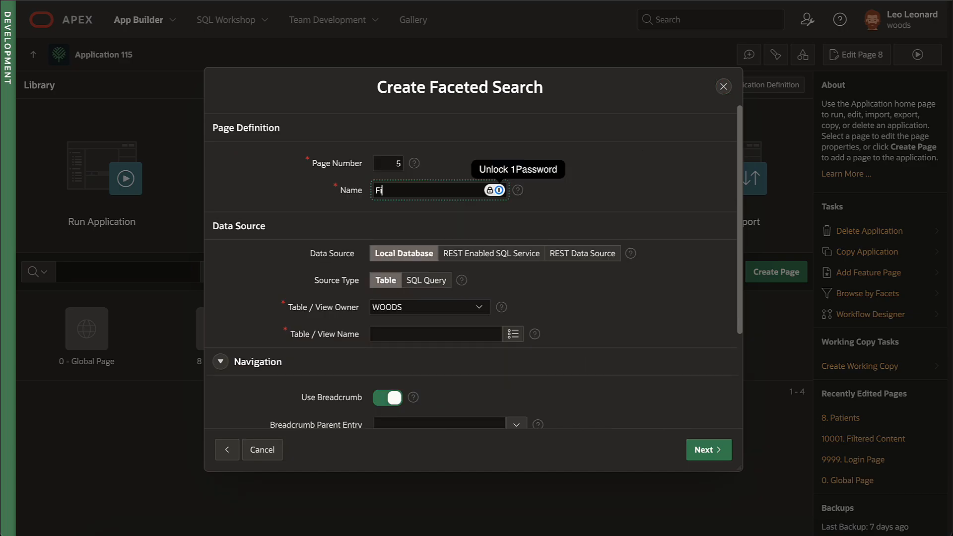
type("nd Patient")
left_click(436, 334)
type("FRC_PATIENTS_V")
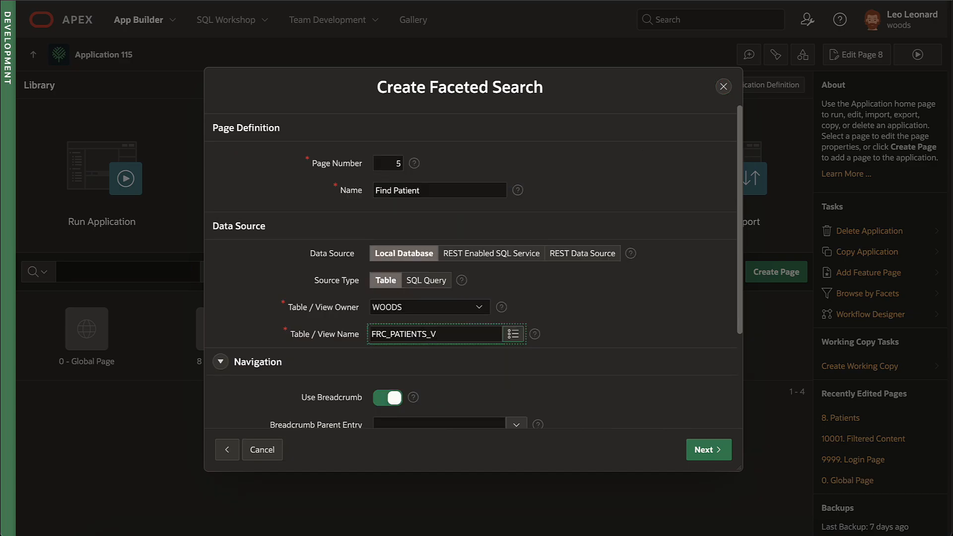
left_click(708, 449)
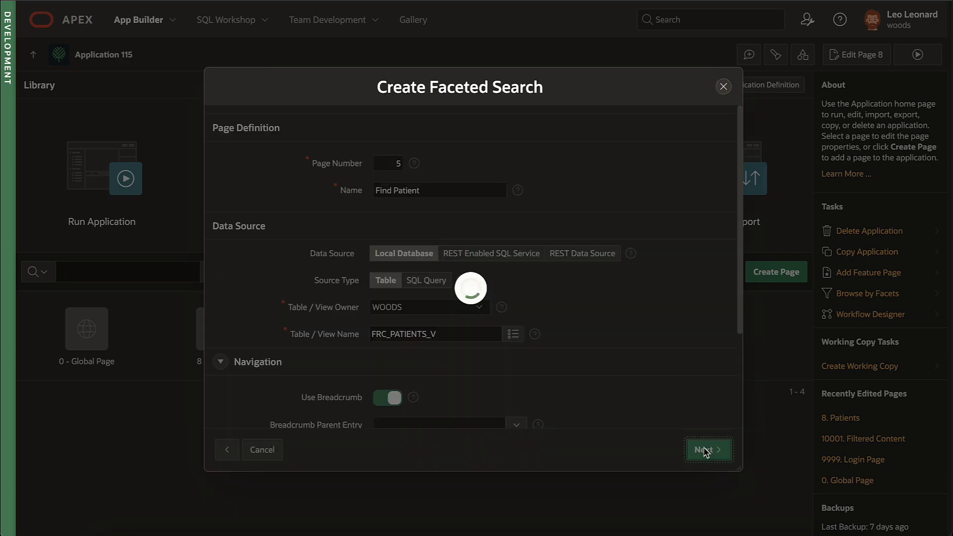
Step: Drop INSURANCE_POLICY_NUMBER and REGISTRATION_COMPLETED facets, add CITY, then create and run the page
scroll(436, 323, "down", 5)
left_click(334, 251)
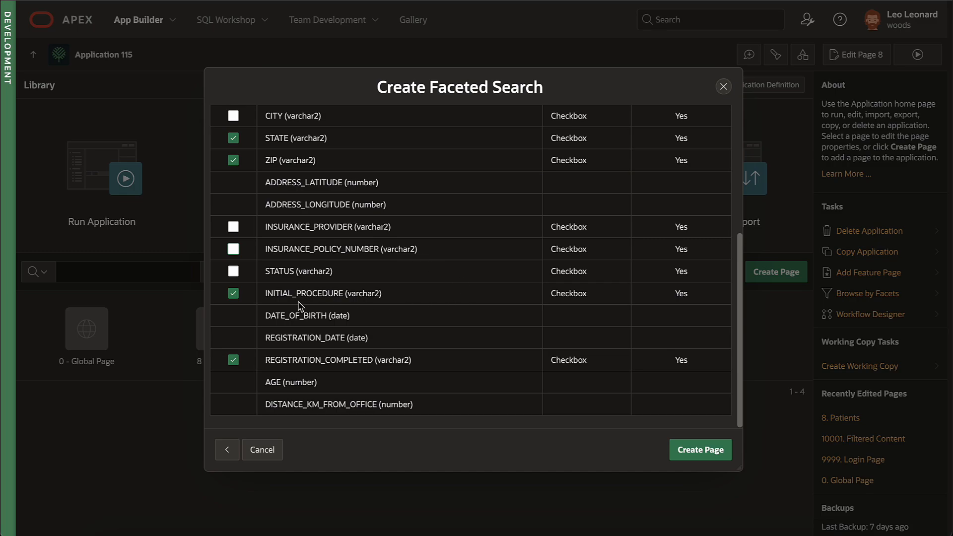
left_click(266, 353)
scroll(400, 304, "up", 5)
left_click(309, 330)
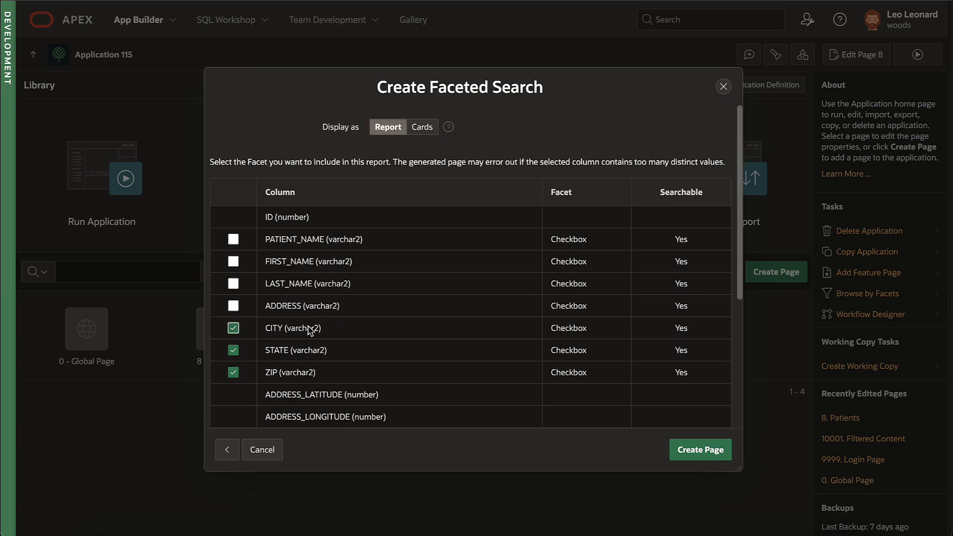
left_click(700, 449)
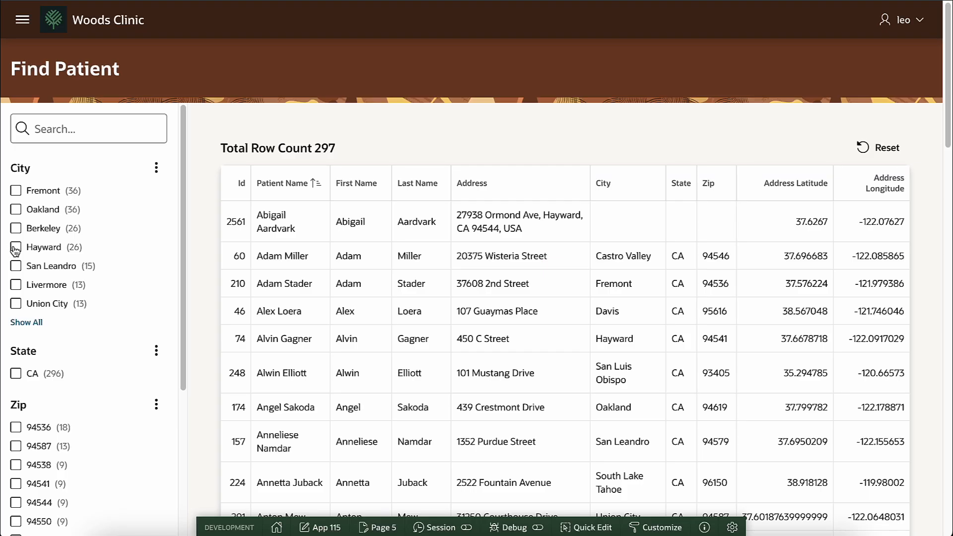
Step: Filter patients to Hayward and zip 94544, then switch the Search Results region to Cards
left_click(15, 247)
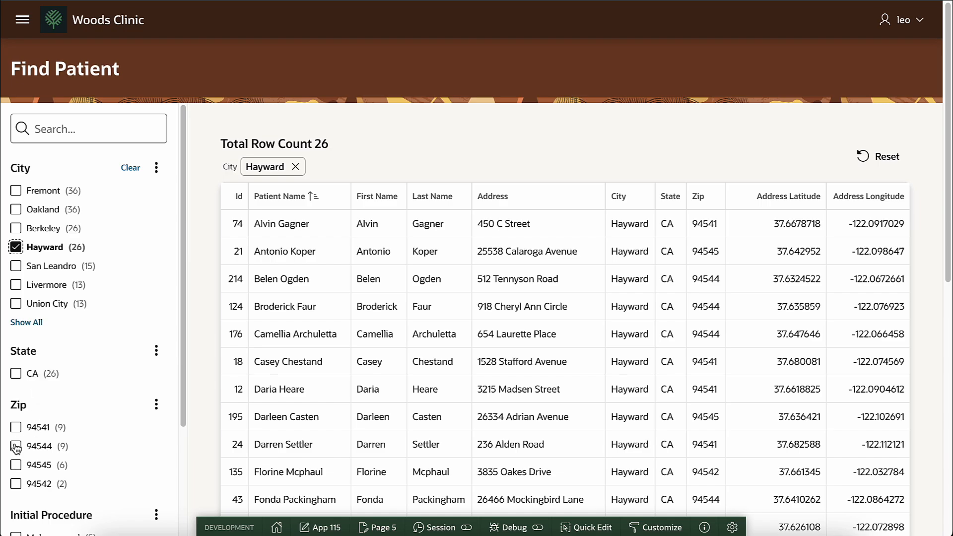
left_click(15, 446)
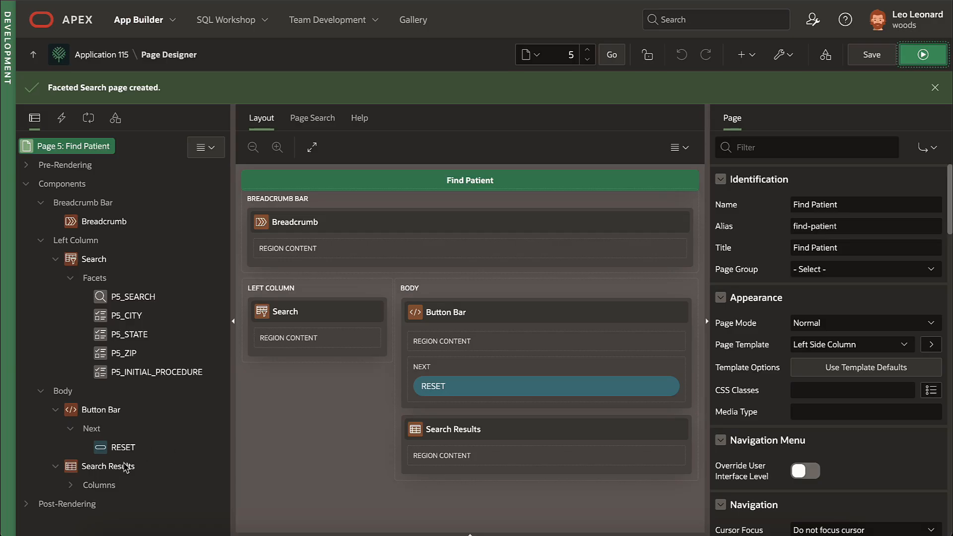
left_click(125, 467)
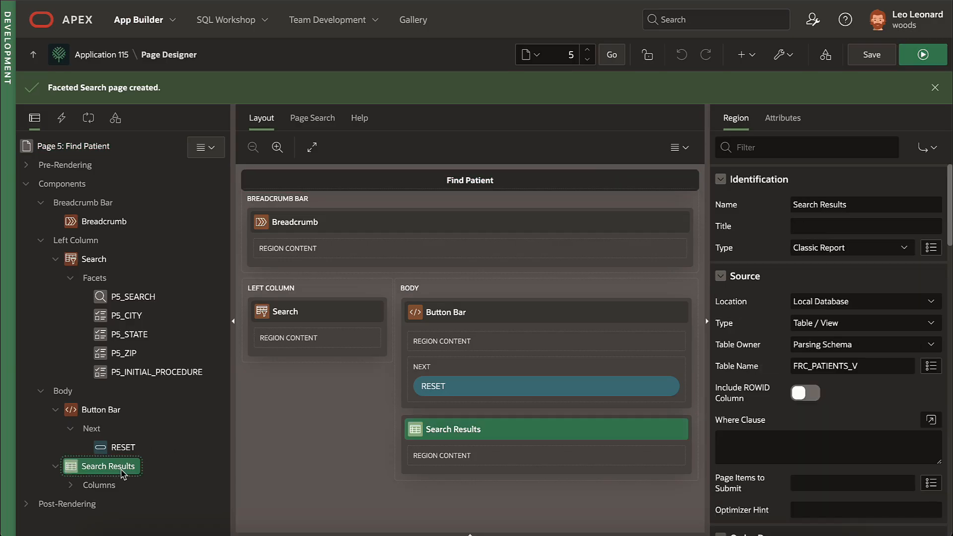
left_click(854, 250)
left_click(851, 219)
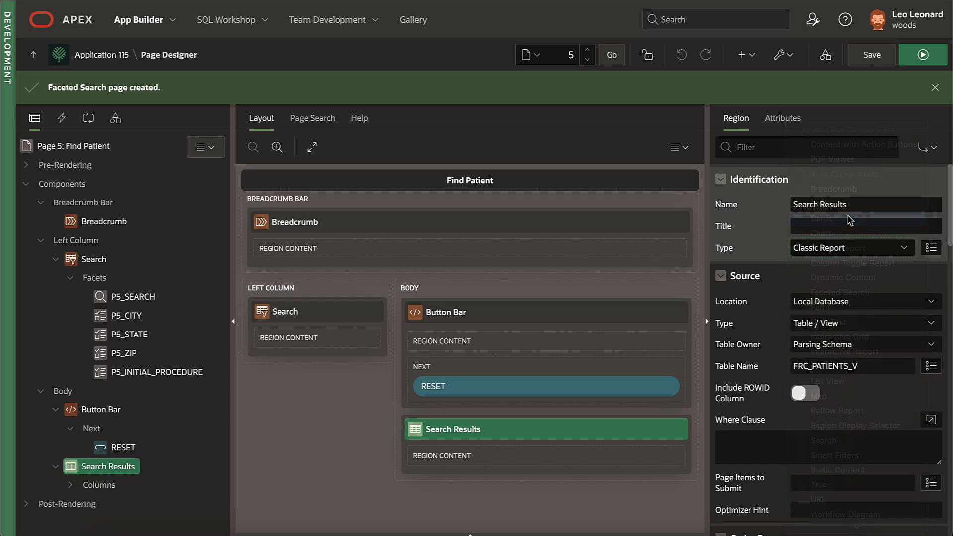
Step: Title the cards with PATIENT_NAME and subtitle them with INSURANCE_PROVIDER
left_click(799, 129)
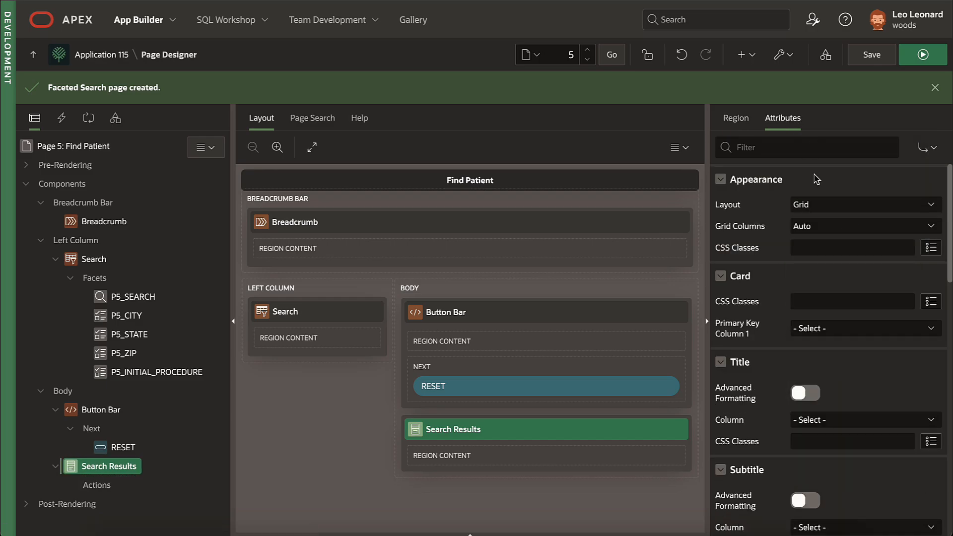
scroll(814, 268, "down", 2)
left_click(839, 379)
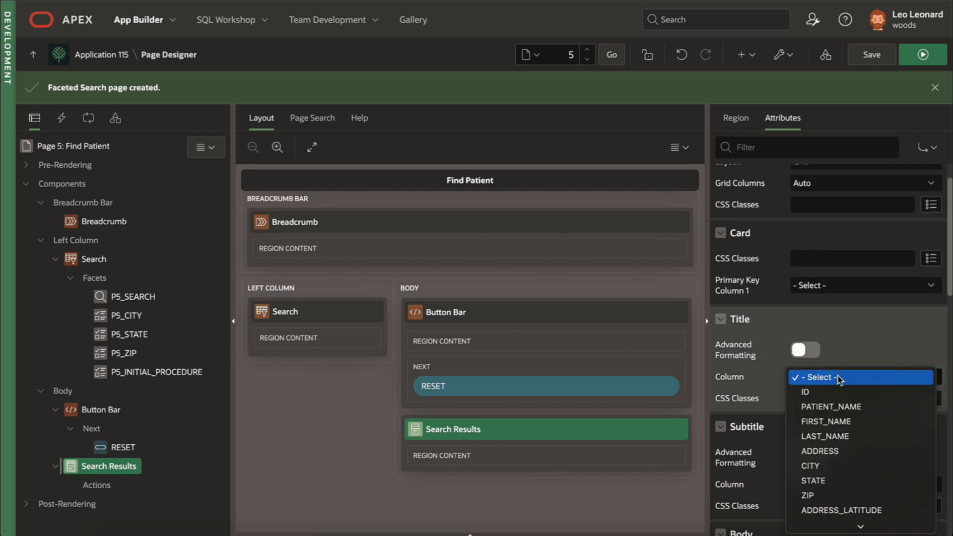
left_click(854, 407)
scroll(847, 335, "down", 4)
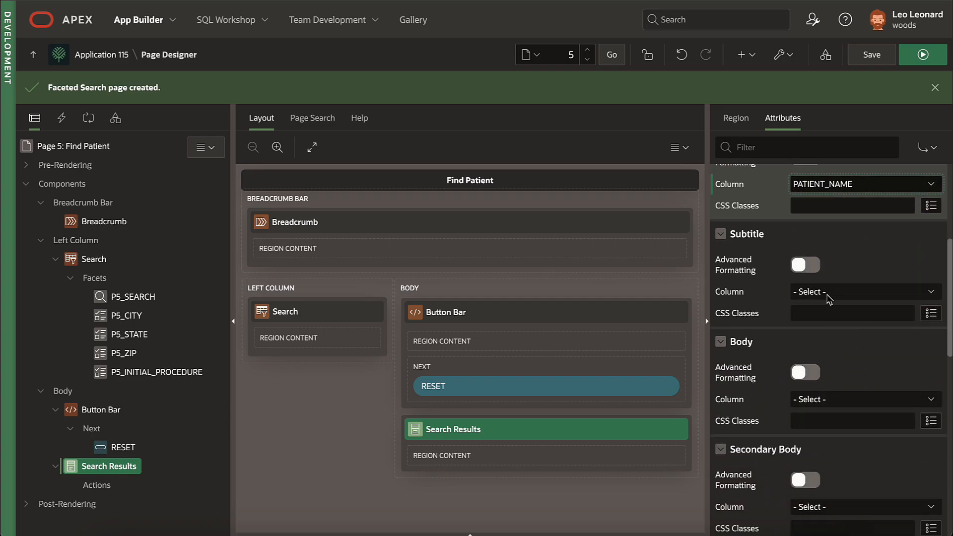
left_click(829, 298)
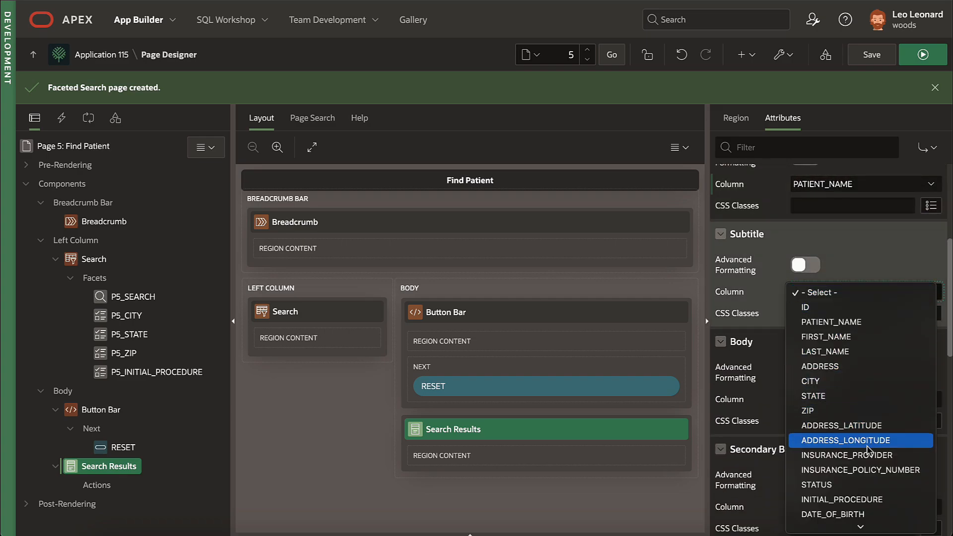
left_click(846, 455)
scroll(843, 322, "down", 2)
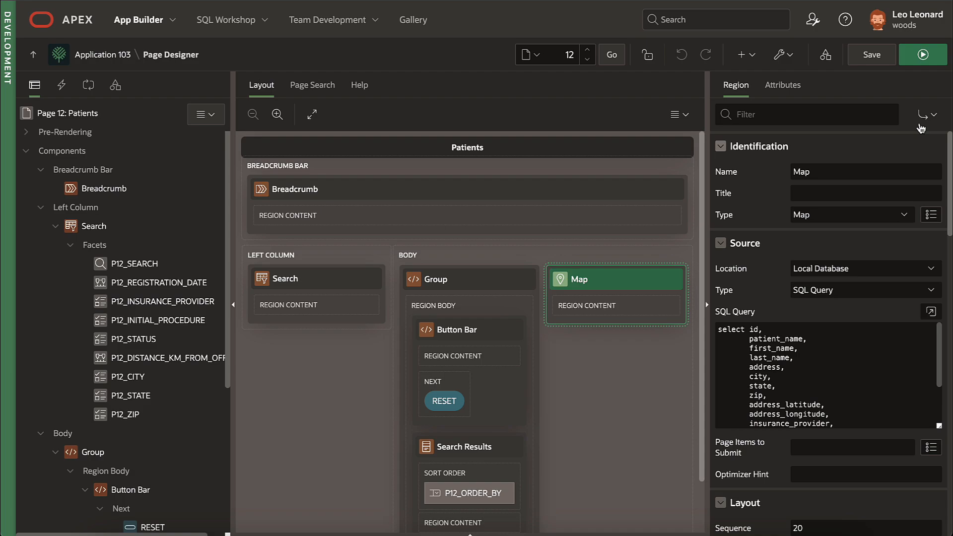
Step: Run the Patients page, filtering by Compass Rose Health Plan, Colonoscopy, then distance <10 and 10-50 km
left_click(923, 54)
left_click(45, 330)
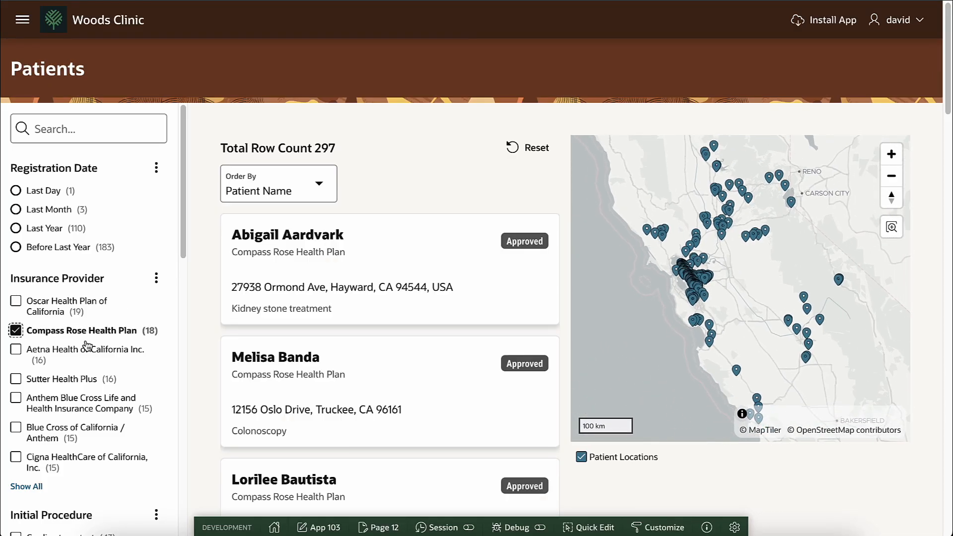
scroll(101, 329, "down", 4)
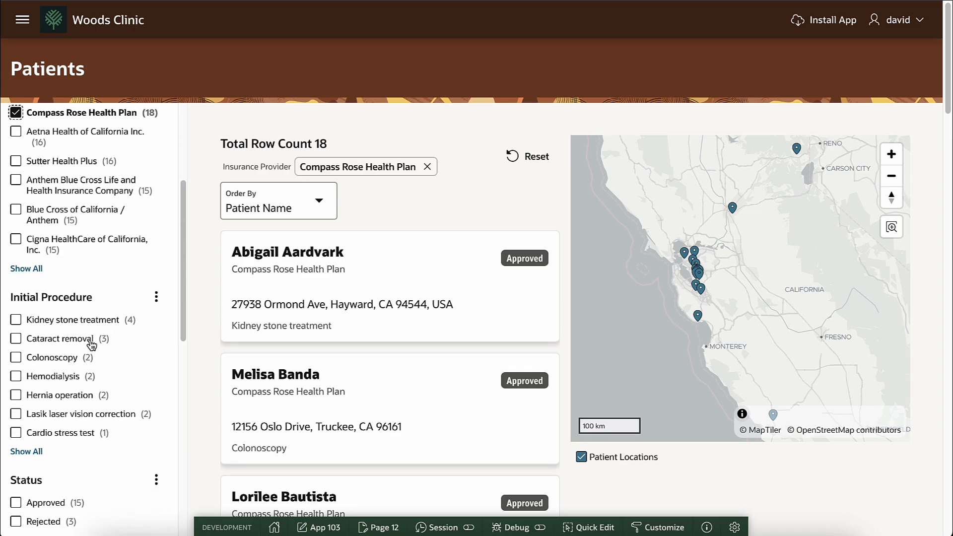
left_click(16, 358)
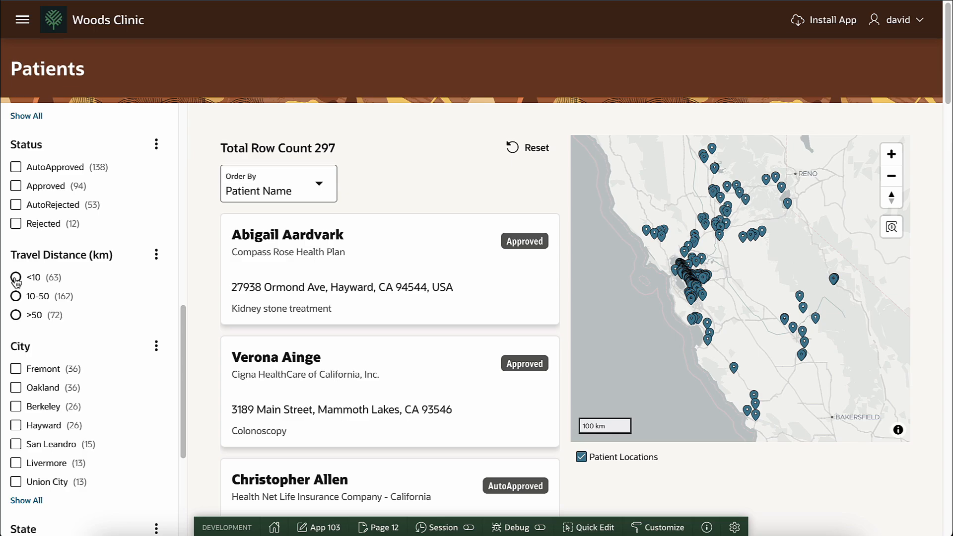
left_click(16, 277)
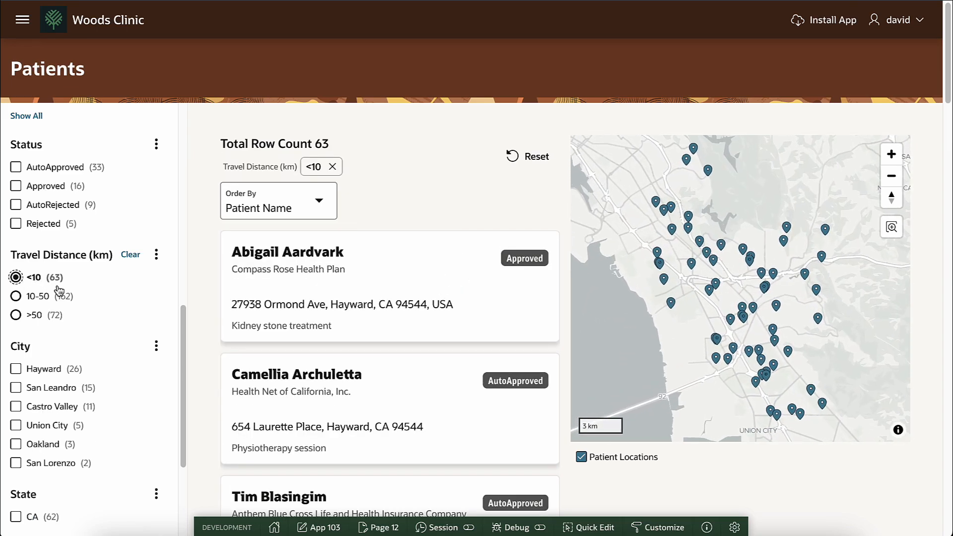
left_click(16, 296)
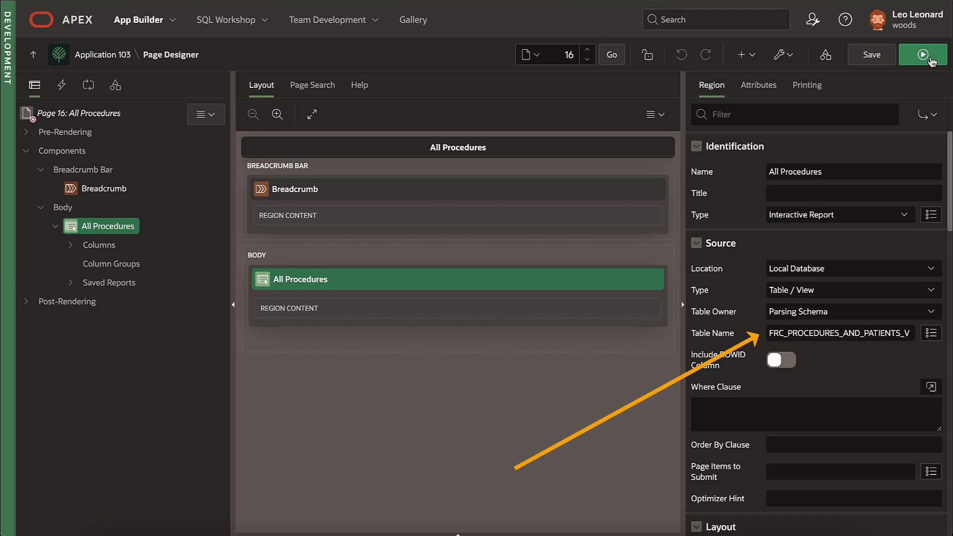
Step: Run the All Procedures page and filter the report to Status = Paid
left_click(923, 54)
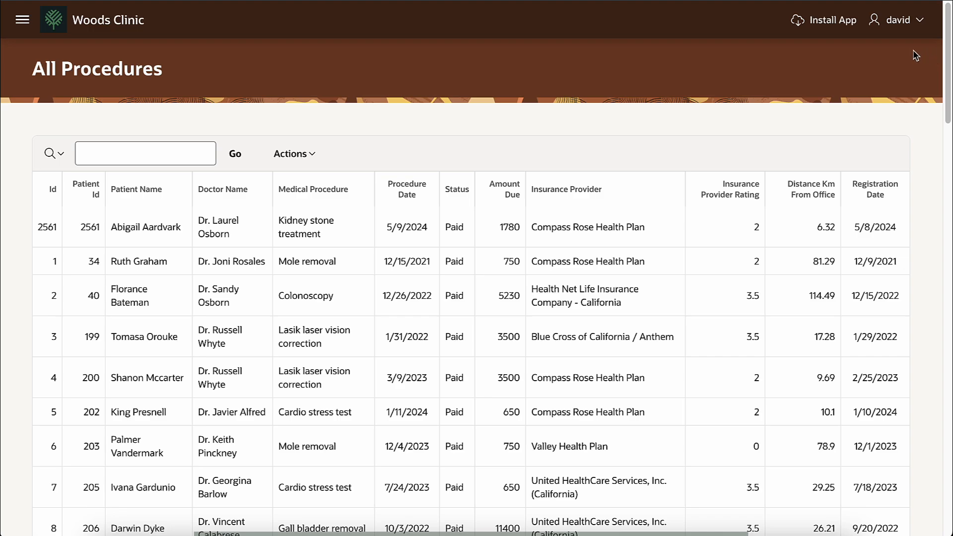
left_click(312, 154)
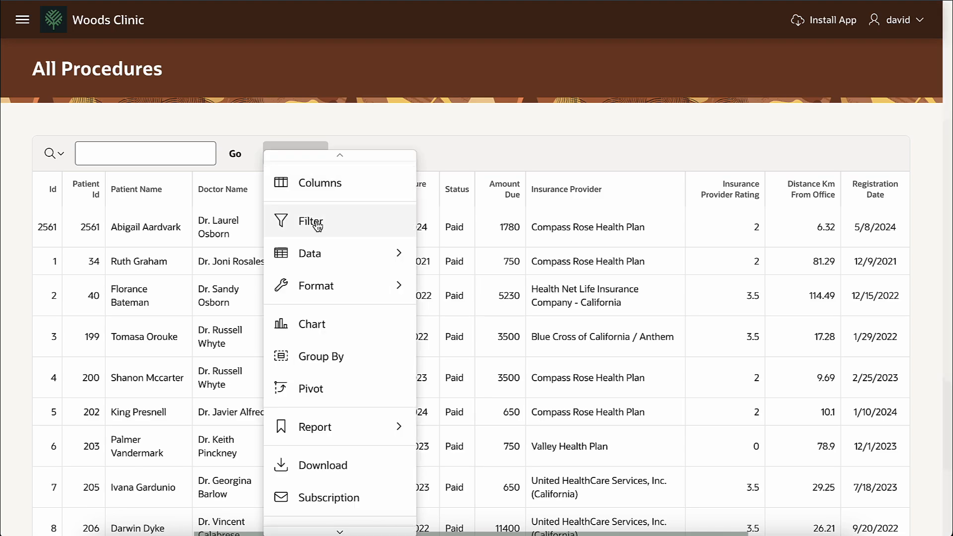
left_click(315, 219)
left_click(125, 295)
left_click(124, 401)
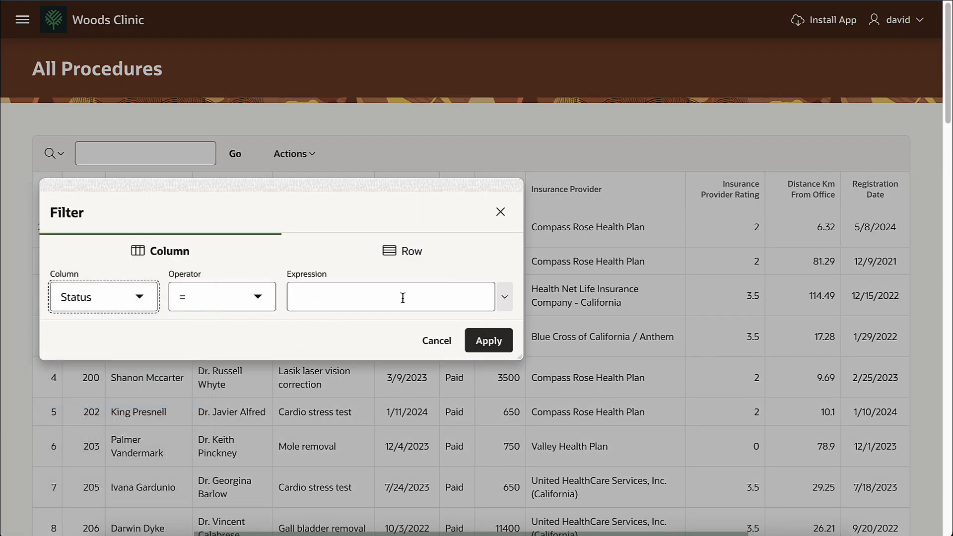
left_click(504, 298)
left_click(375, 370)
left_click(487, 340)
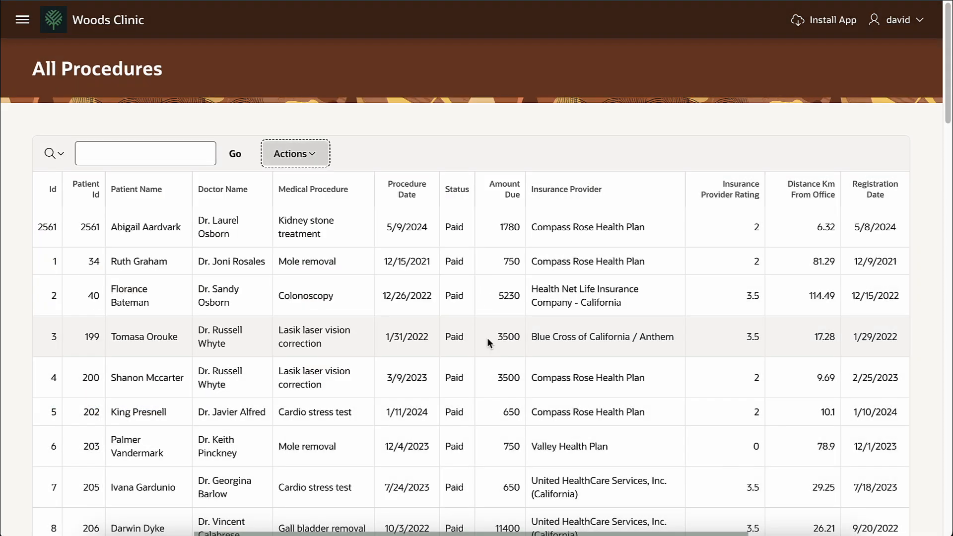
Step: Add a Medical Procedure filter for Lasik laser vision correction
left_click(315, 154)
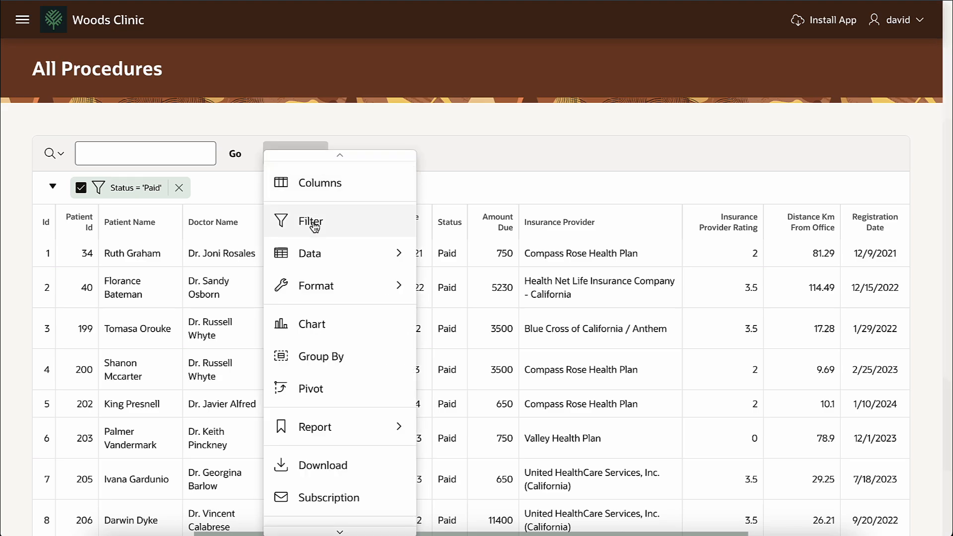
left_click(312, 221)
left_click(122, 303)
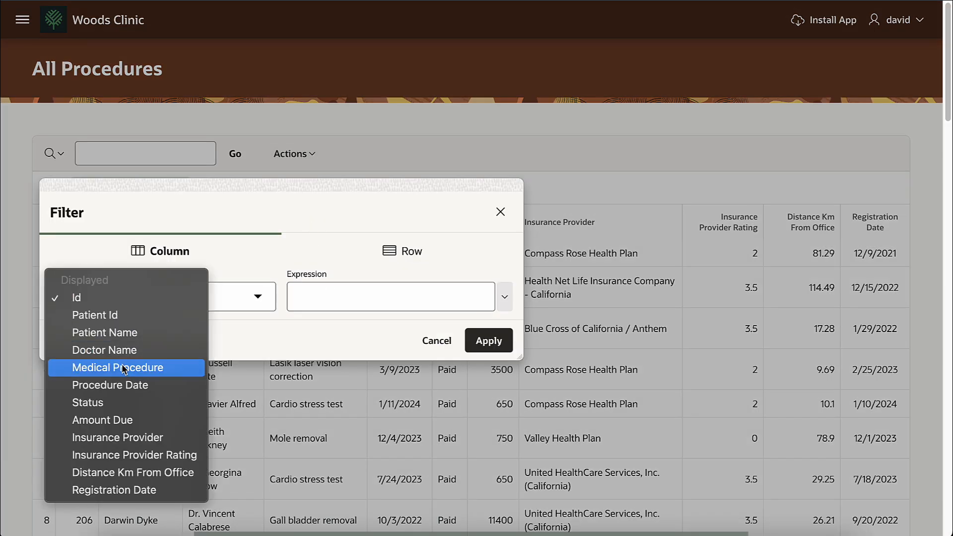
left_click(121, 365)
left_click(504, 296)
left_click(423, 356)
left_click(489, 340)
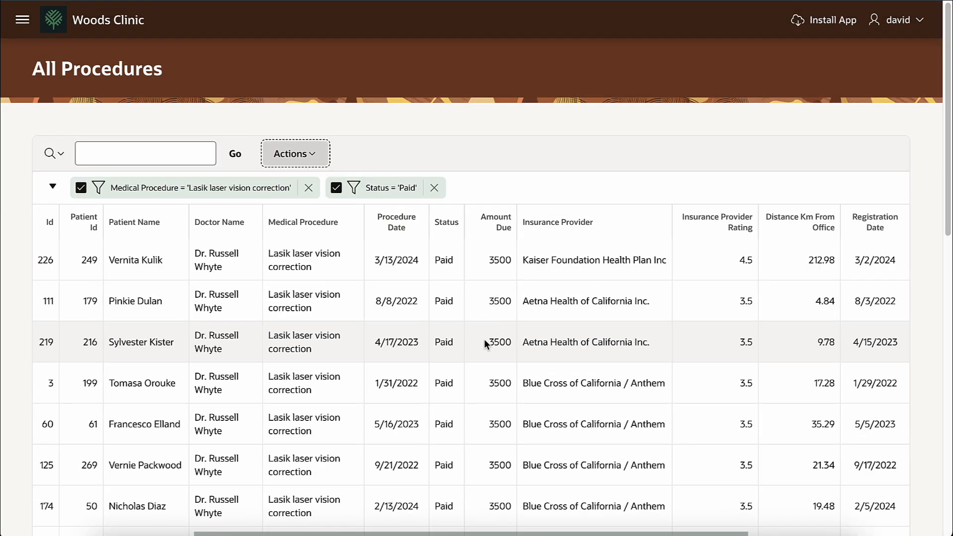
Step: Add a control break grouping the report rows by Doctor Name
left_click(312, 158)
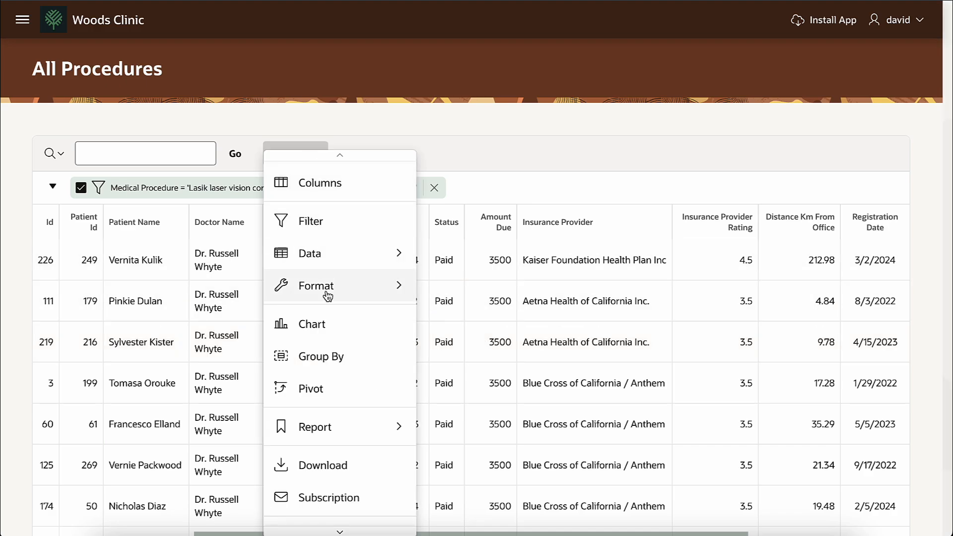
mouse_move(330, 291)
left_click(456, 290)
left_click(147, 268)
left_click(146, 358)
left_click(328, 489)
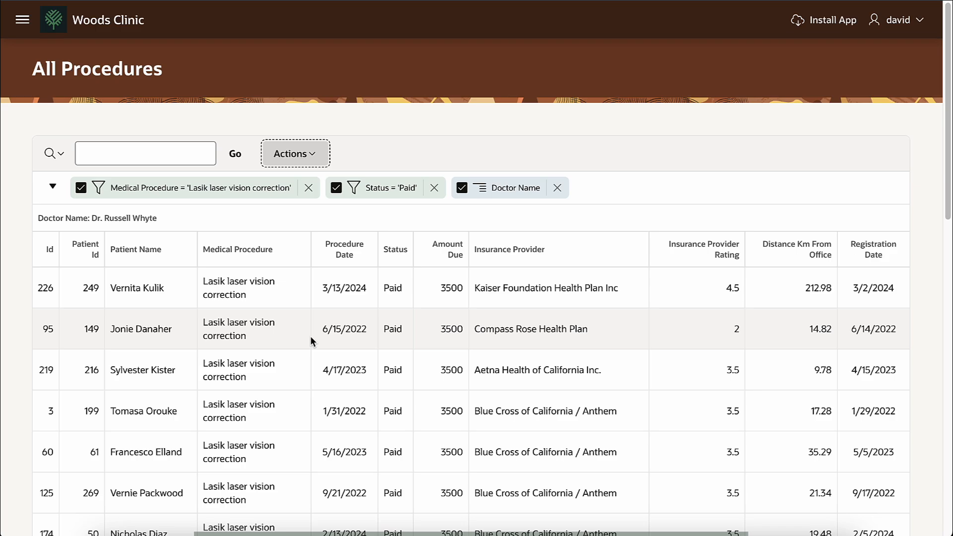
scroll(344, 251, "down", 10)
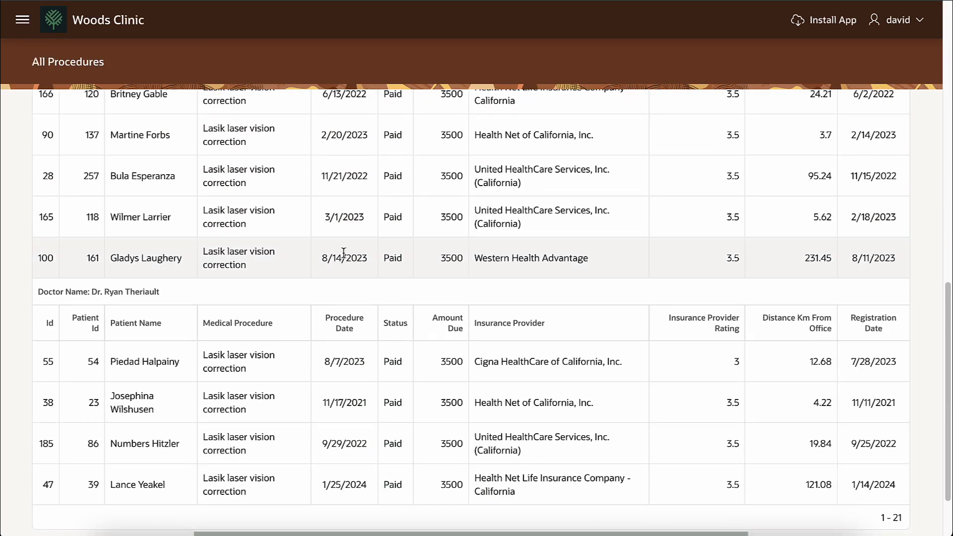
scroll(340, 258, "up", 10)
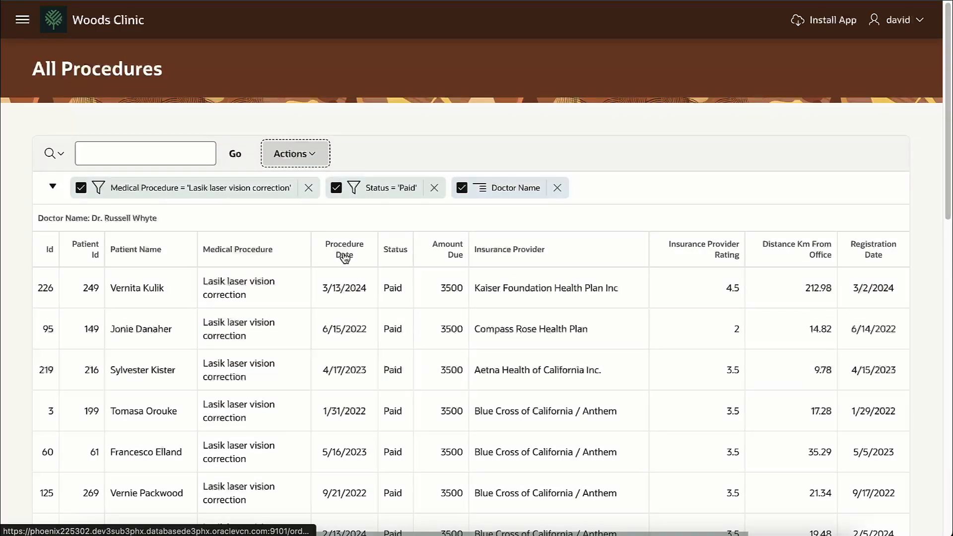
Step: Add an 'Over 30 k' highlight for rows where Distance Km From Office is greater than 30
left_click(315, 158)
mouse_move(329, 304)
left_click(469, 317)
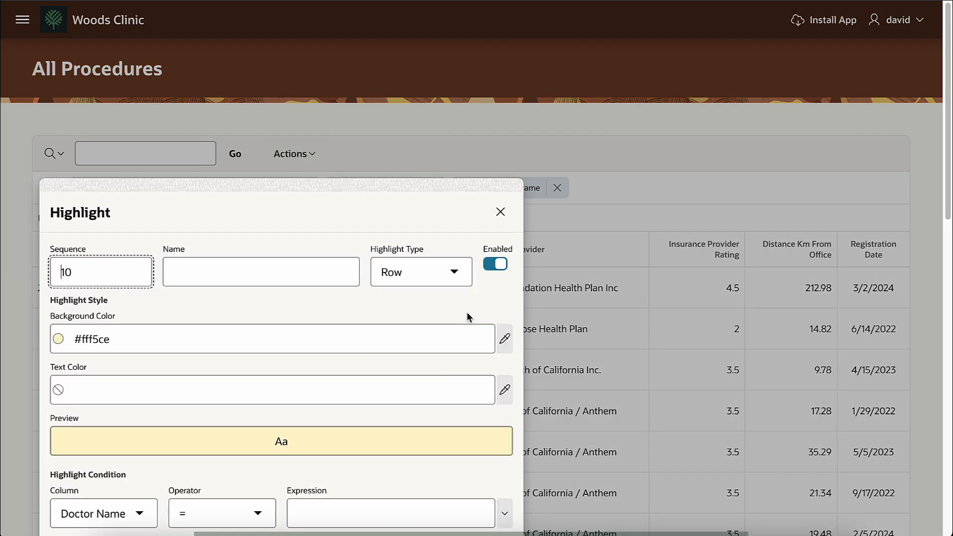
left_click(256, 230)
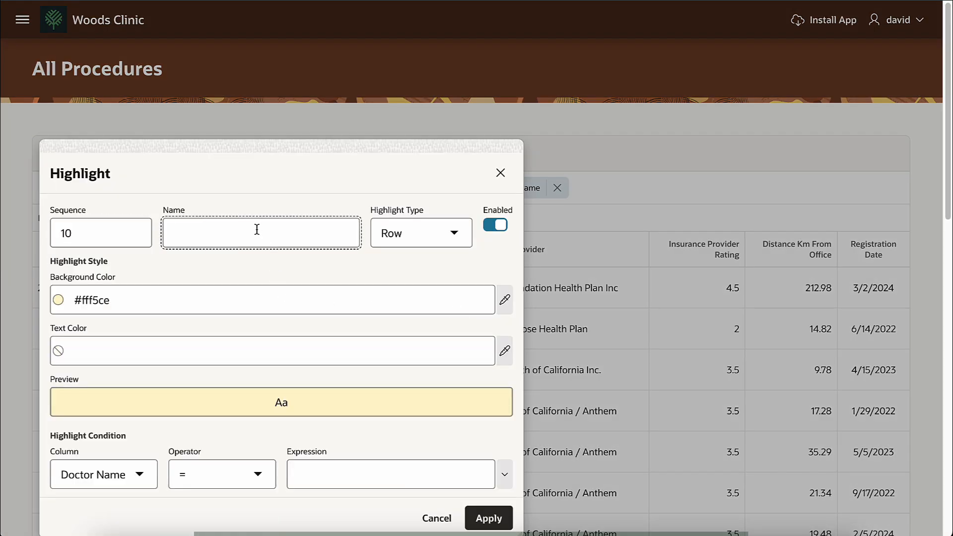
type("Over 30 km")
left_click(104, 473)
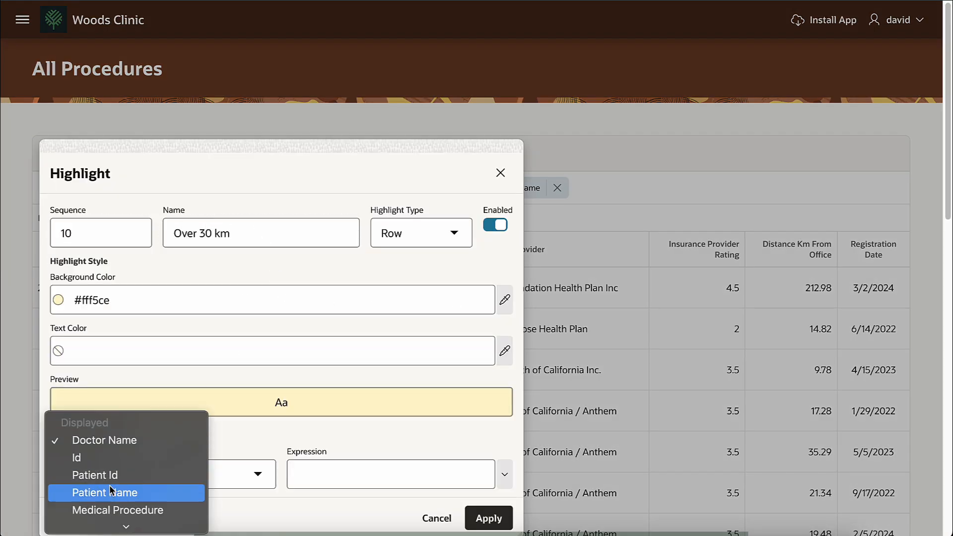
left_click(134, 503)
left_click(222, 474)
left_click(198, 508)
left_click(325, 474)
type("30")
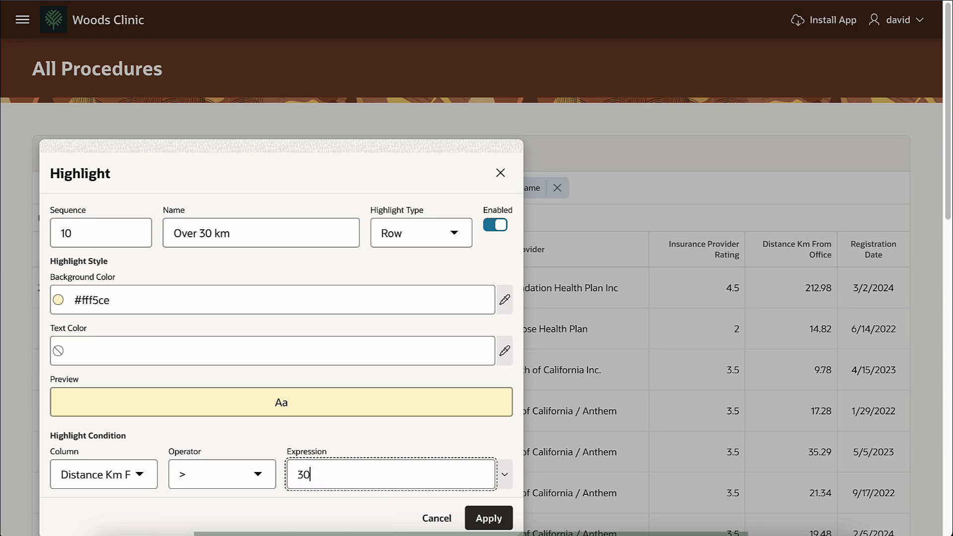
left_click(489, 518)
Step: Add a Sum aggregate on the Amount Due column
left_click(319, 158)
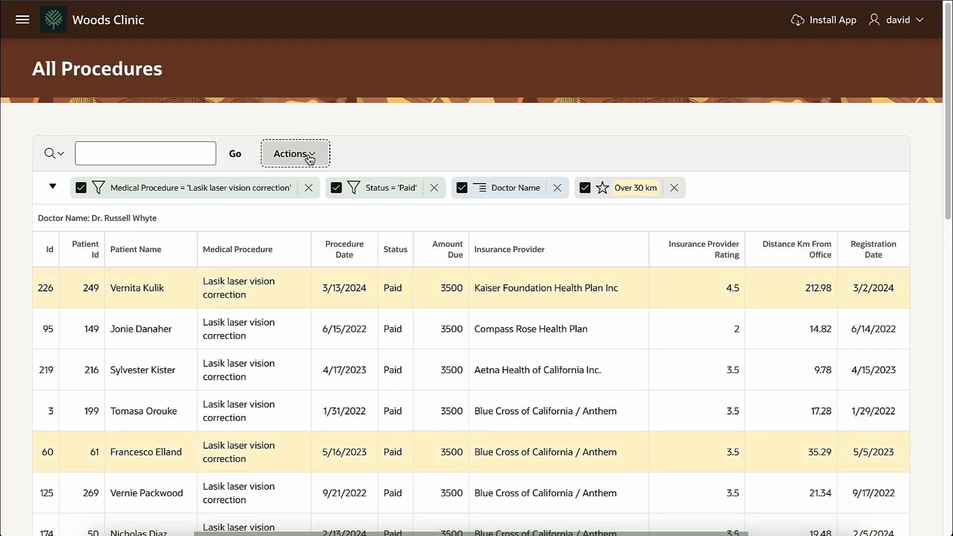
mouse_move(377, 251)
left_click(457, 284)
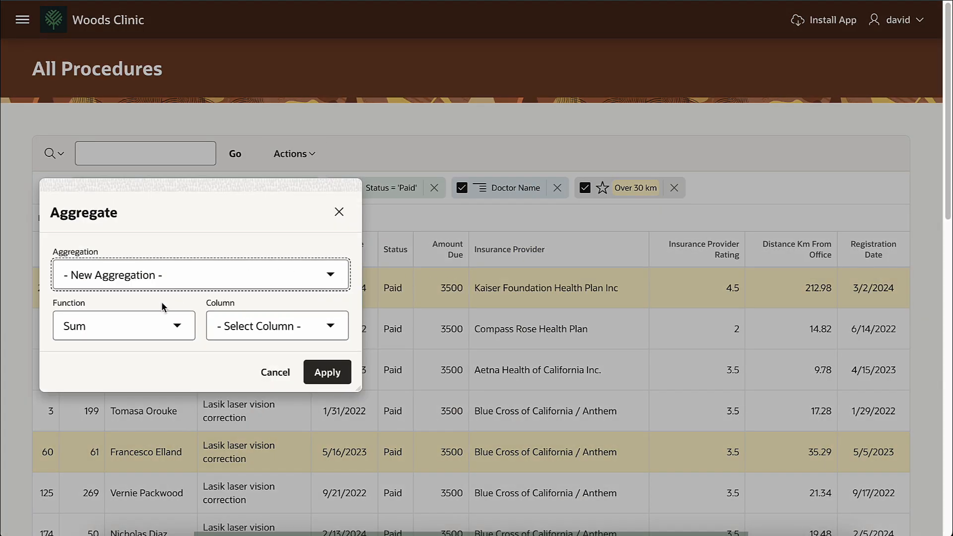
left_click(239, 327)
left_click(272, 393)
left_click(327, 373)
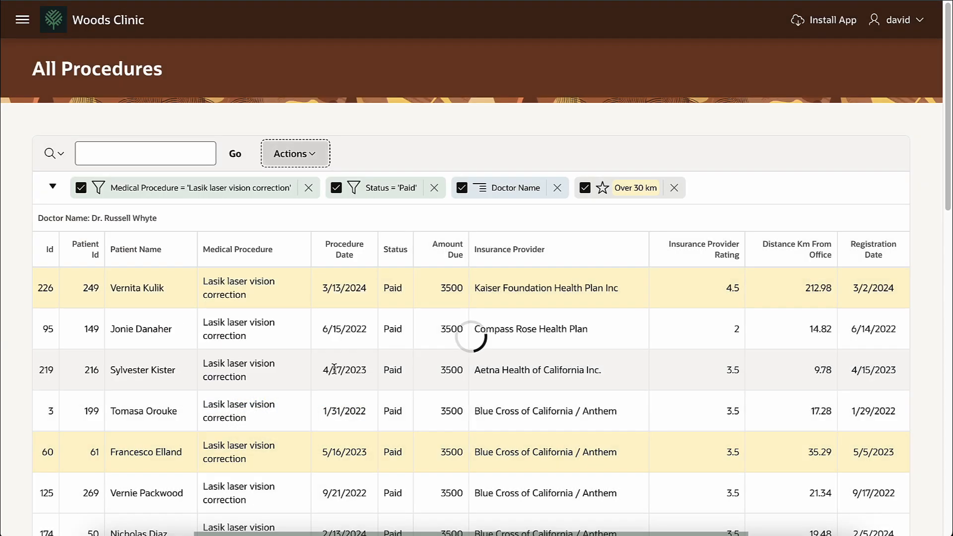
scroll(425, 343, "down", 15)
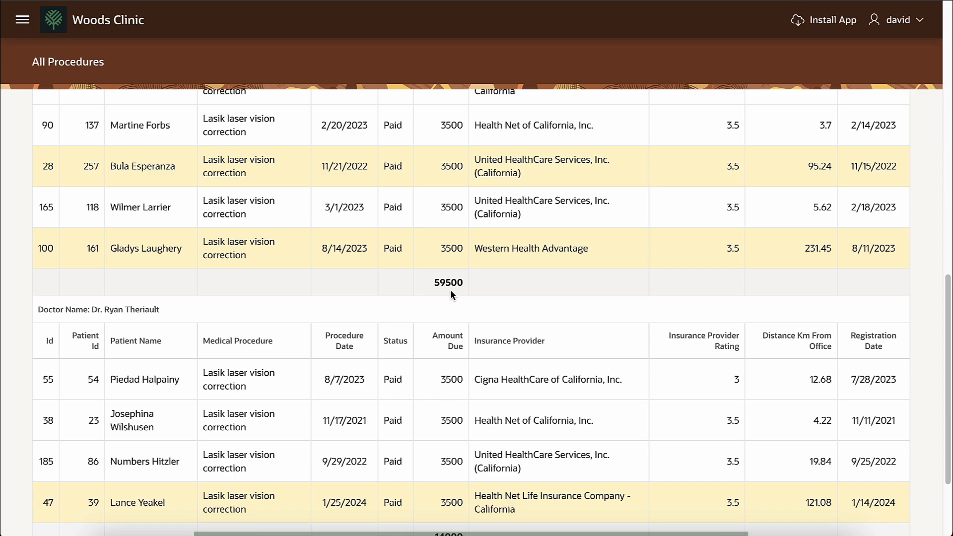
scroll(504, 421, "down", 3)
scroll(447, 412, "up", 18)
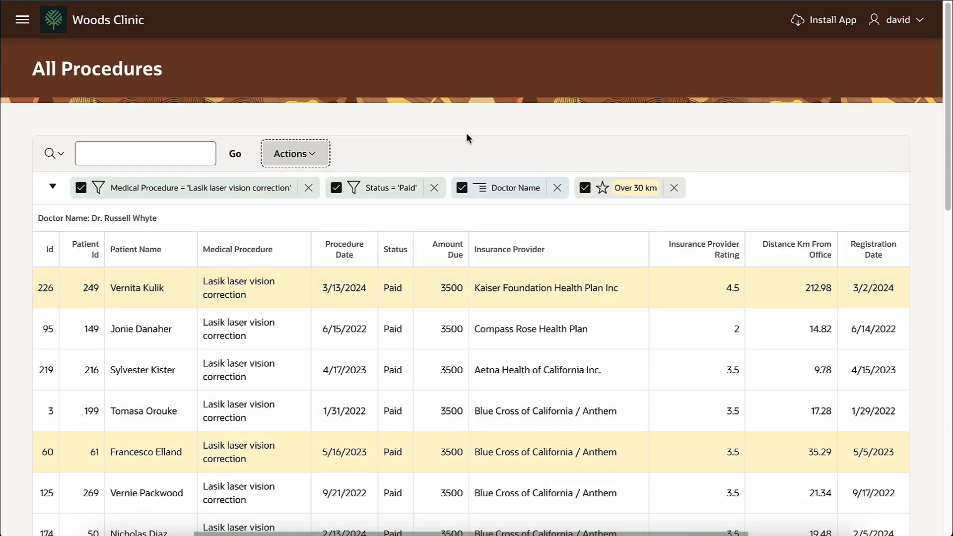
Step: Save the report as 'Lasik Procedures by Doctor'
left_click(314, 155)
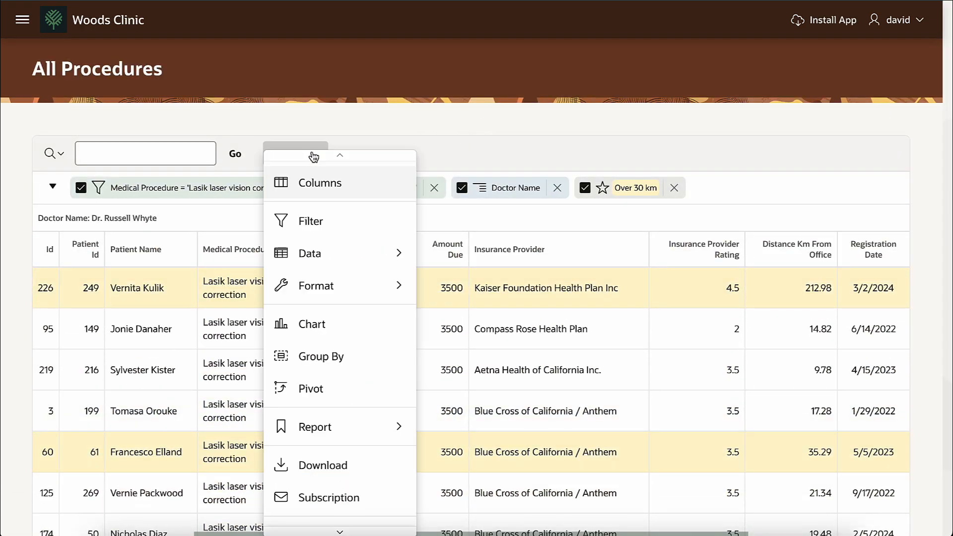
mouse_move(330, 429)
left_click(449, 428)
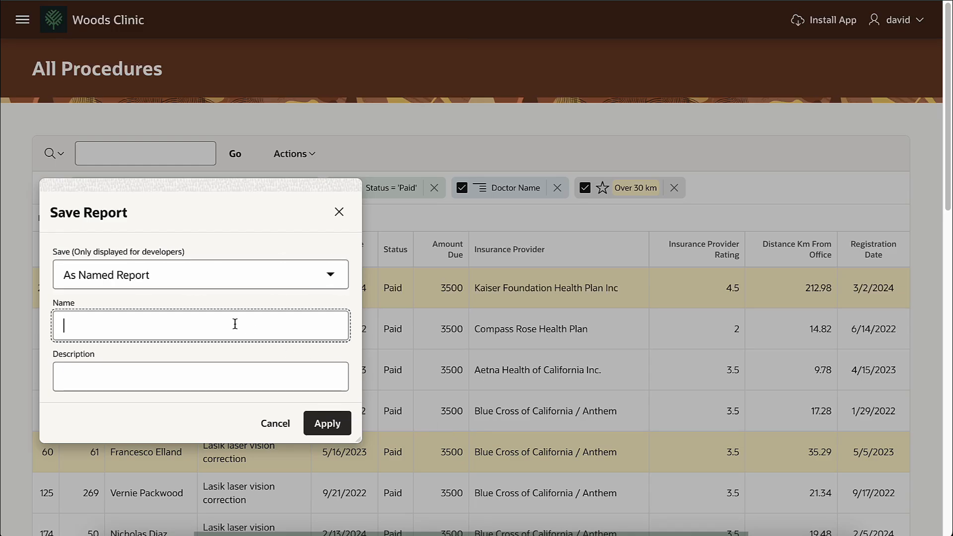
type("Lasik Procedures by Doctor")
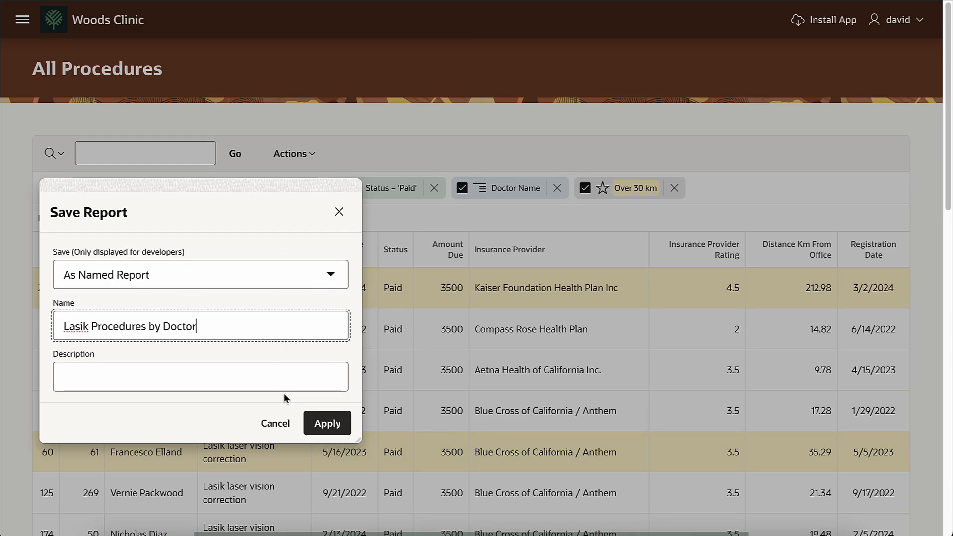
left_click(324, 421)
Step: Switch to the Primary Report, reset it, then reselect Lasik Procedures by Doctor
left_click(424, 157)
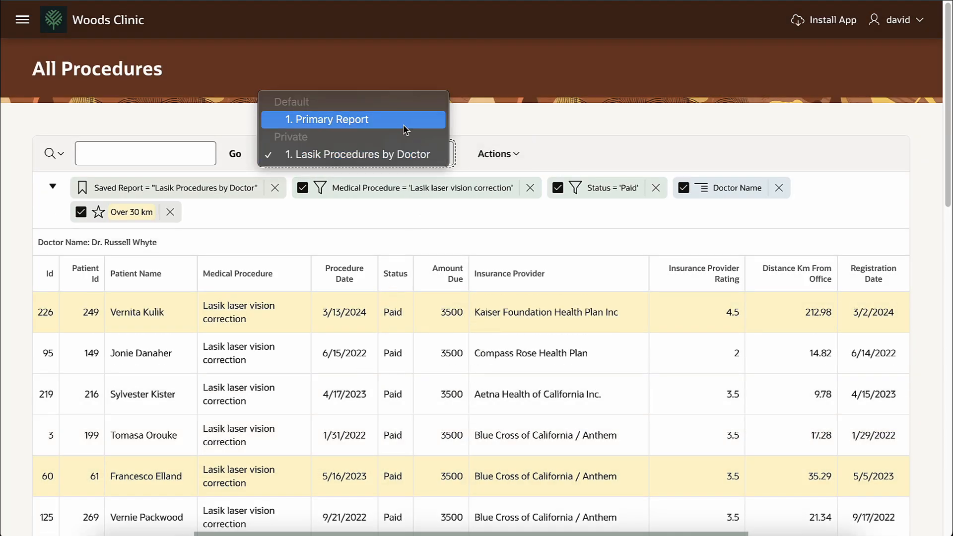
left_click(406, 130)
left_click(497, 154)
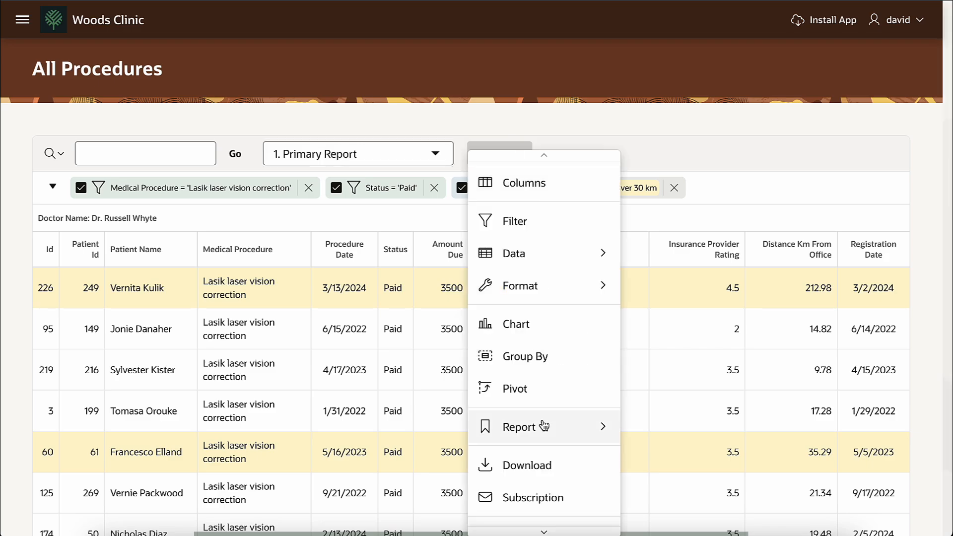
mouse_move(544, 426)
left_click(657, 462)
left_click(220, 296)
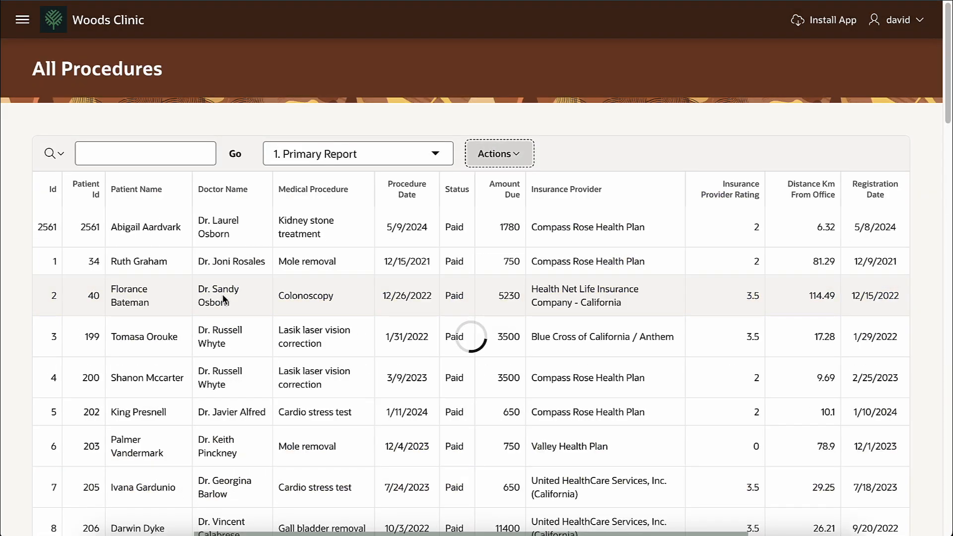
left_click(435, 153)
left_click(419, 189)
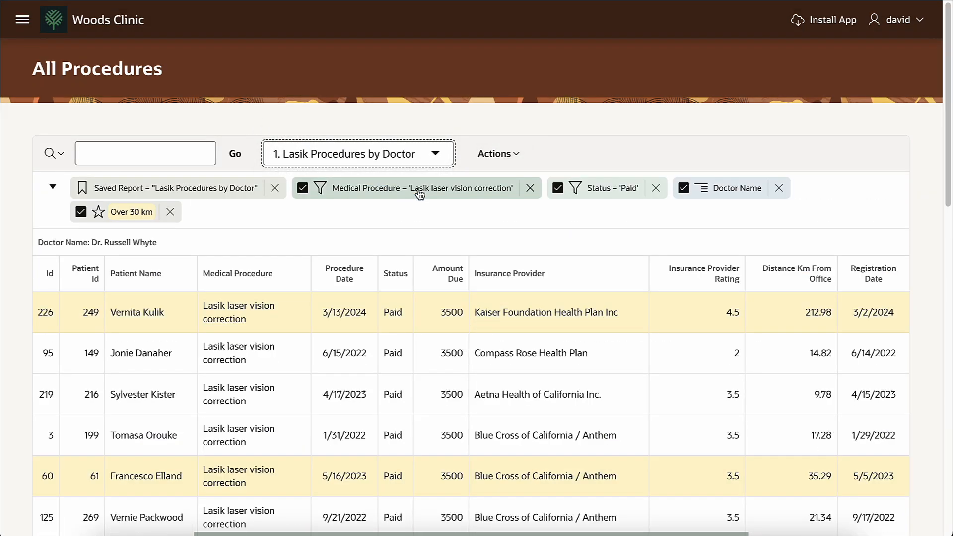
Step: Preview the Download e-mail option and Subscription settings, cancelling both
left_click(516, 157)
left_click(523, 466)
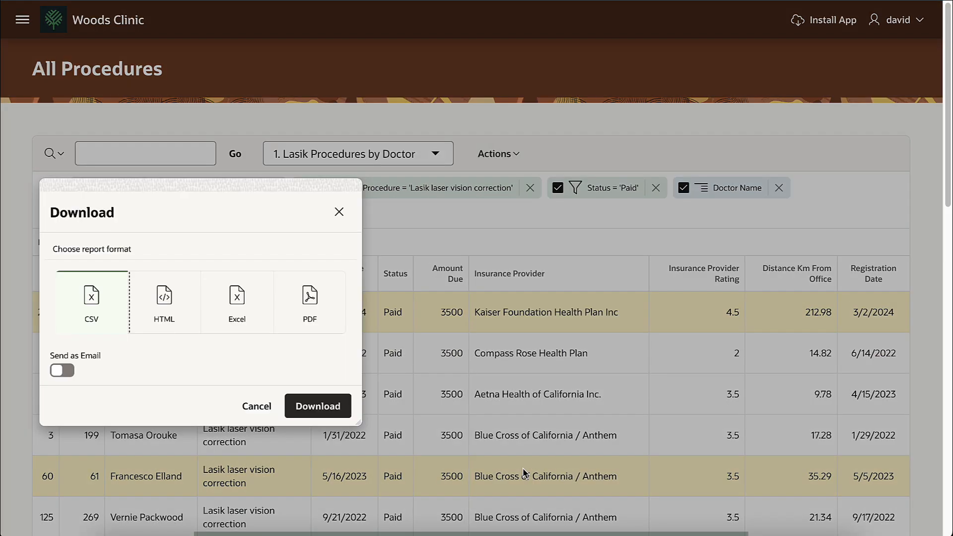
left_click(58, 370)
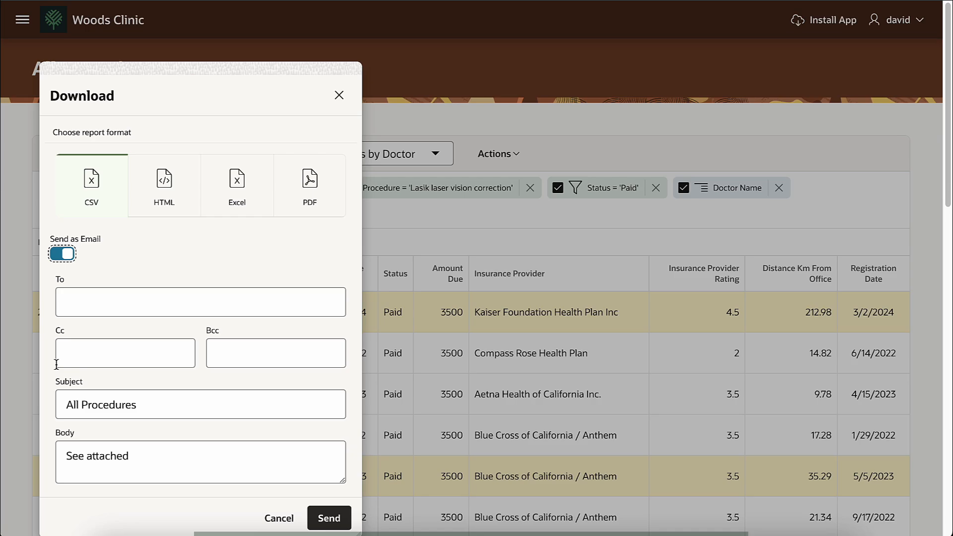
left_click(274, 516)
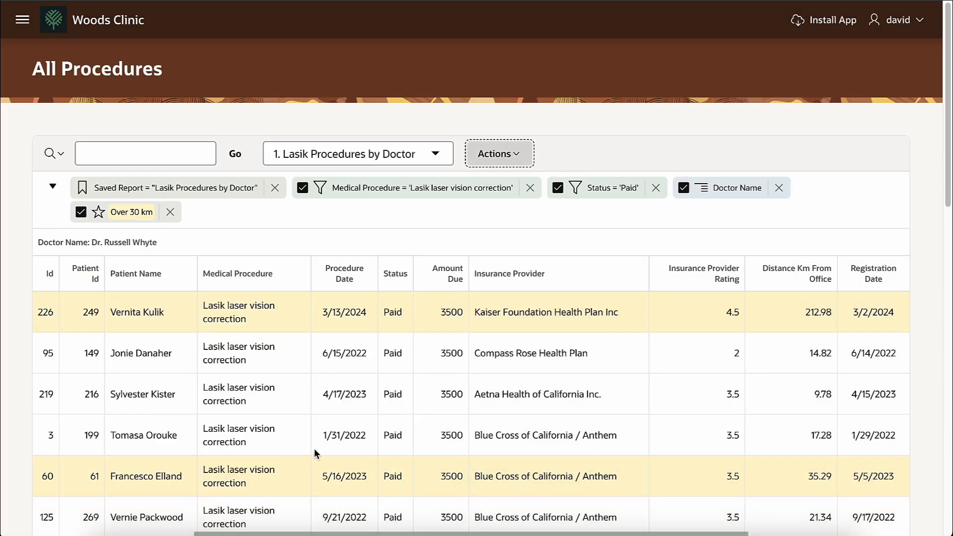
left_click(519, 157)
left_click(528, 494)
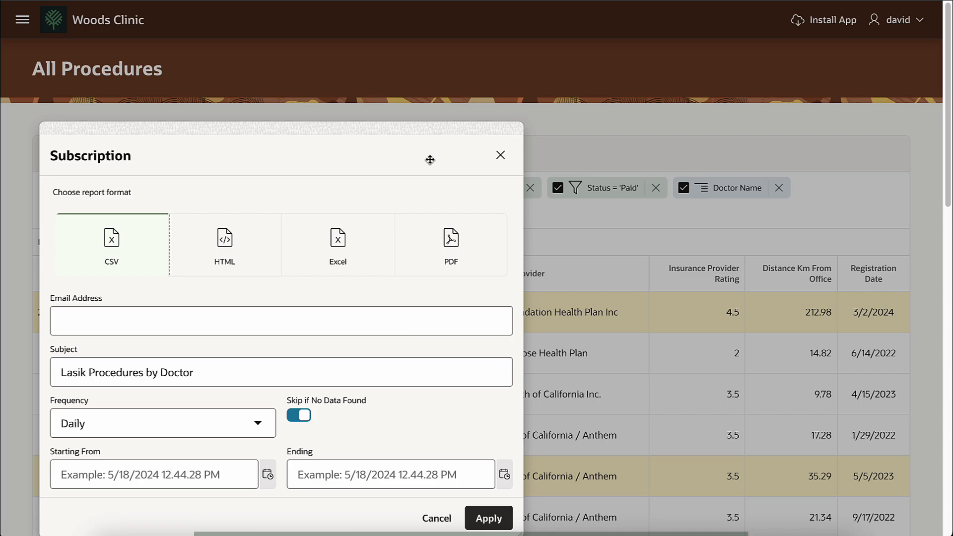
left_click(437, 519)
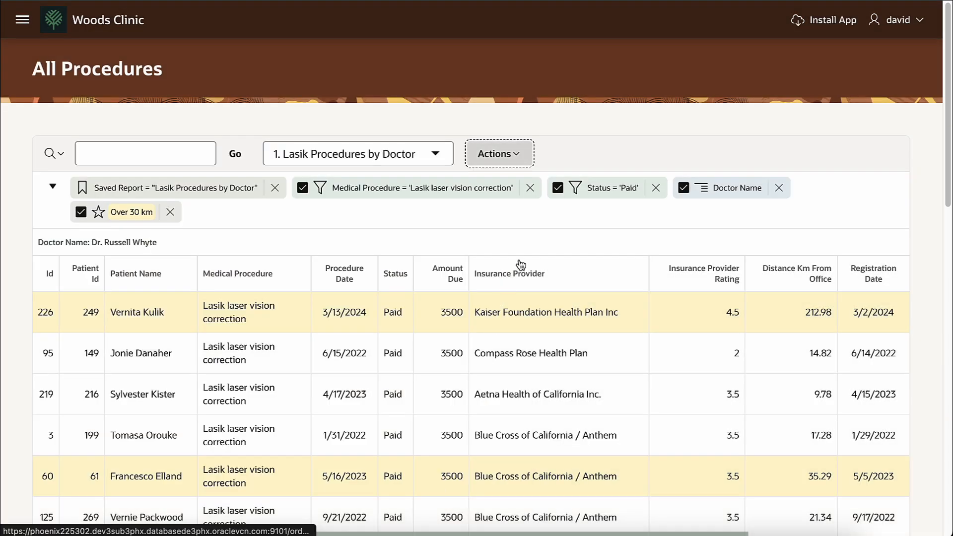
Step: Build a chart labelled by Insurance Provider Rating using the Count function
left_click(517, 157)
left_click(539, 324)
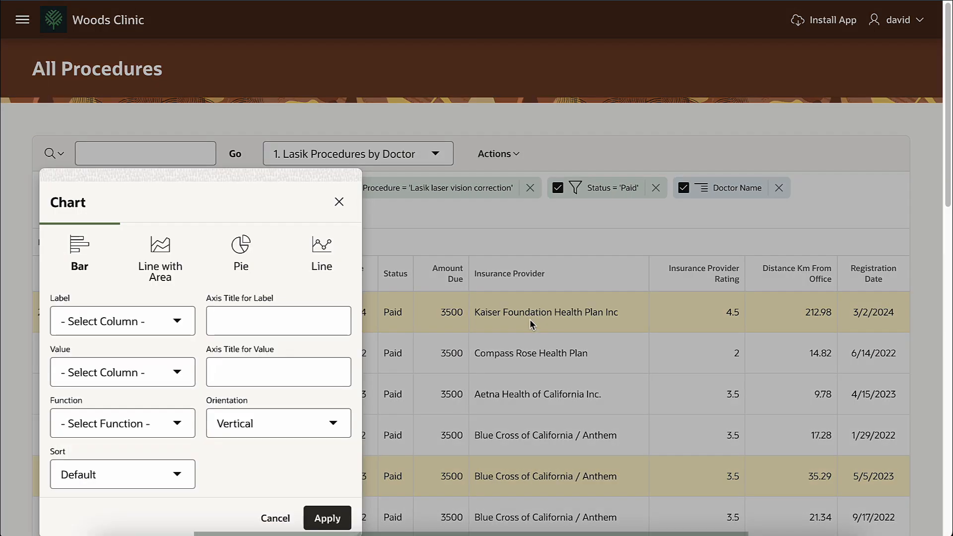
left_click(130, 320)
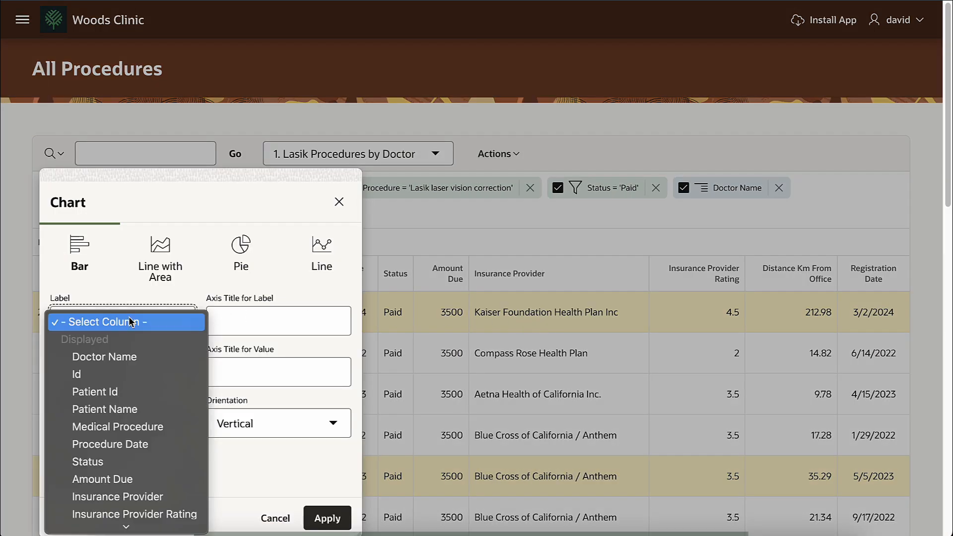
left_click(148, 508)
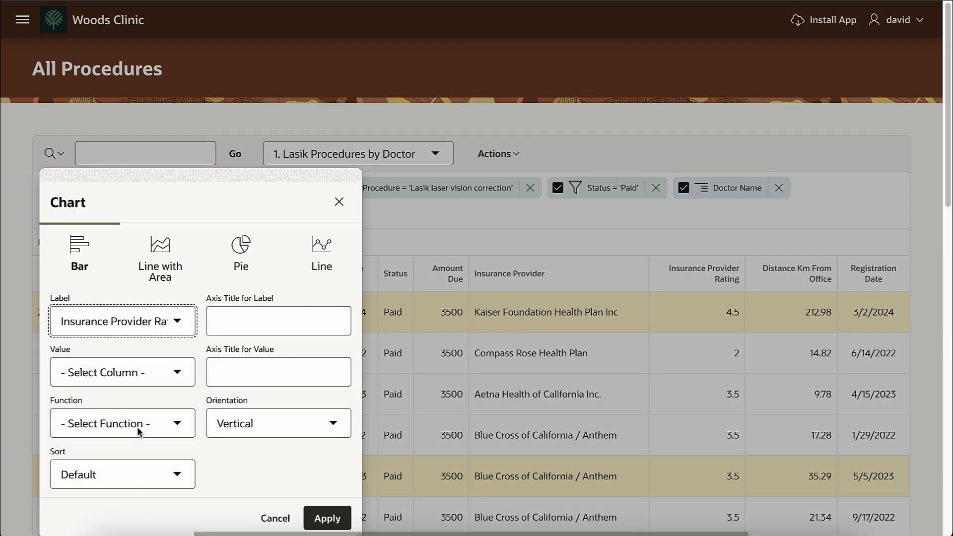
left_click(137, 427)
left_click(150, 514)
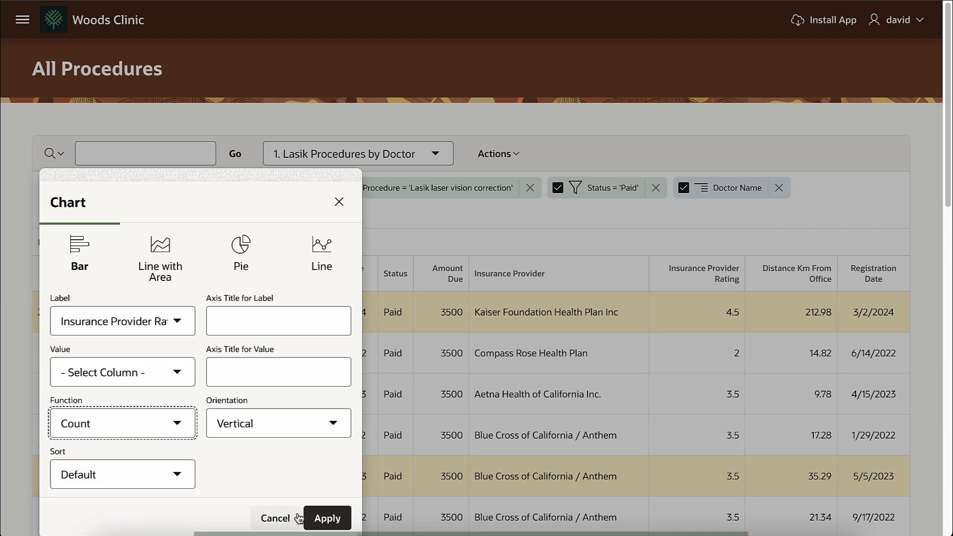
left_click(325, 518)
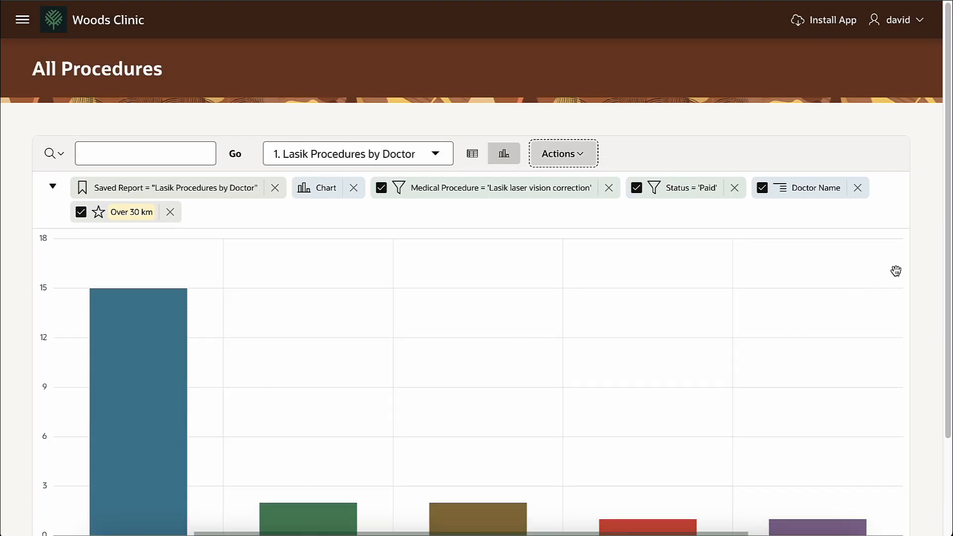
Step: Collapse the filter summary and toggle between table and chart views
scroll(921, 215, "down", 3)
scroll(924, 219, "up", 3)
left_click(51, 187)
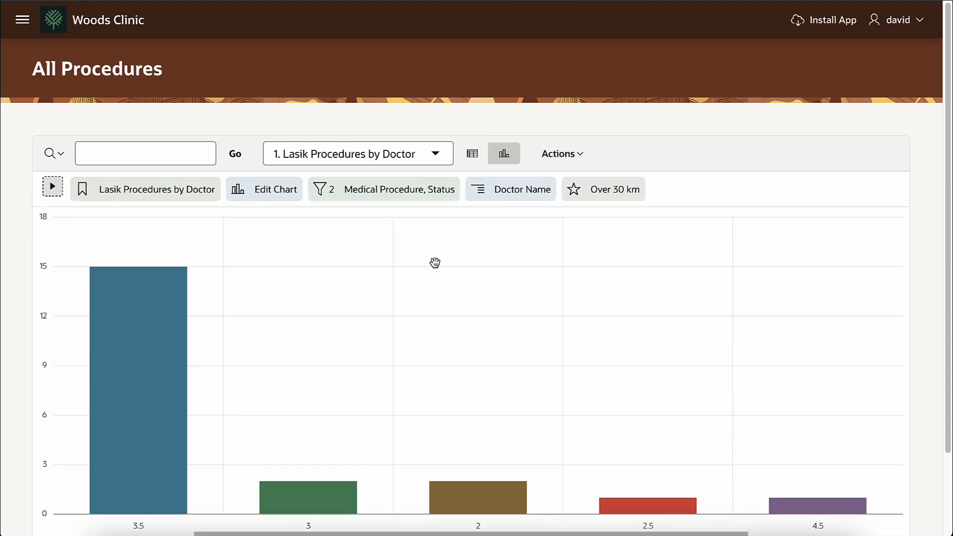
left_click(472, 154)
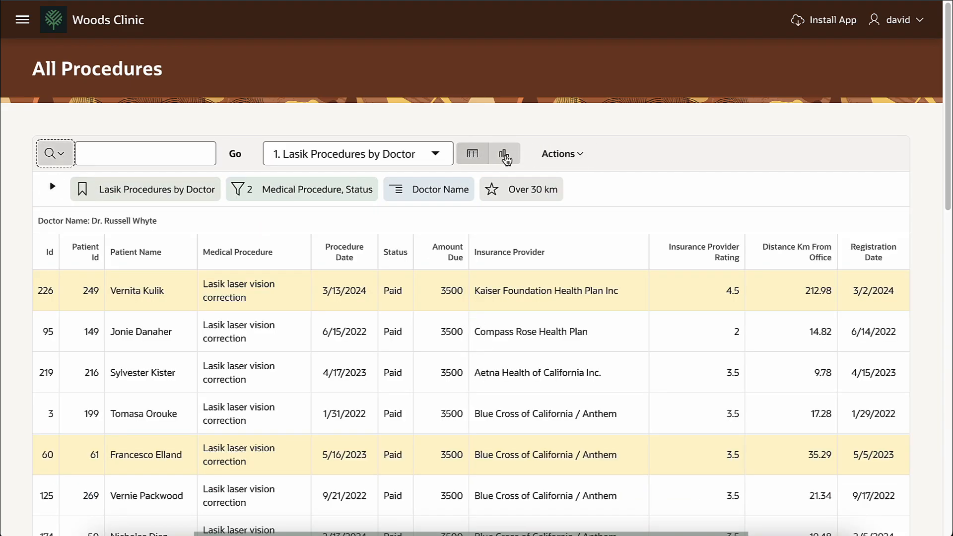
left_click(505, 154)
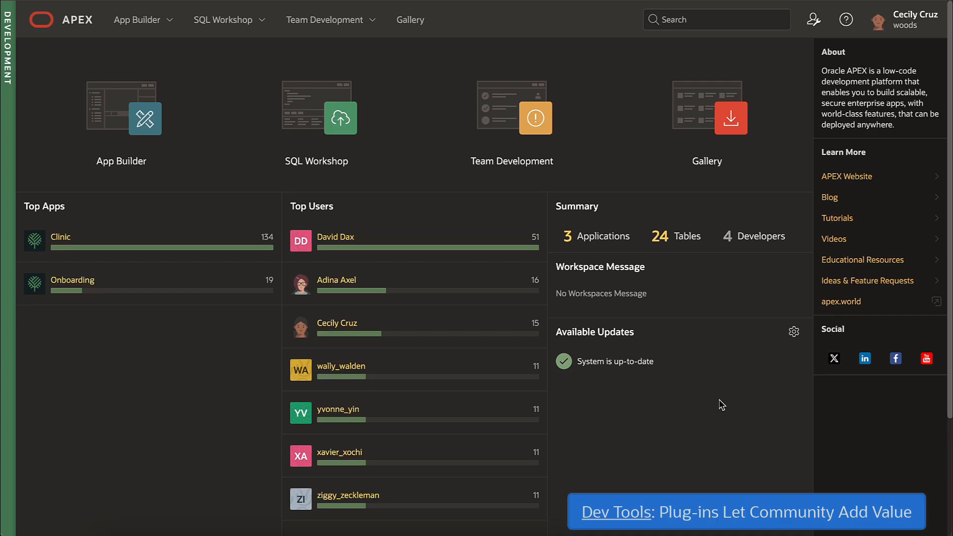
Step: Search apex.world plug-ins for 'kanban' and download Material Kanban Board
left_click(841, 301)
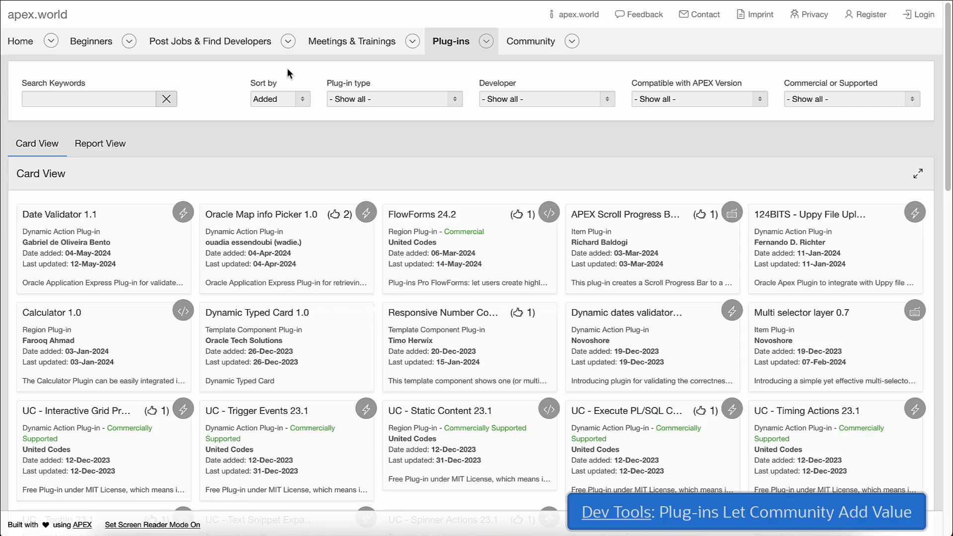
left_click(119, 94)
type("kanban")
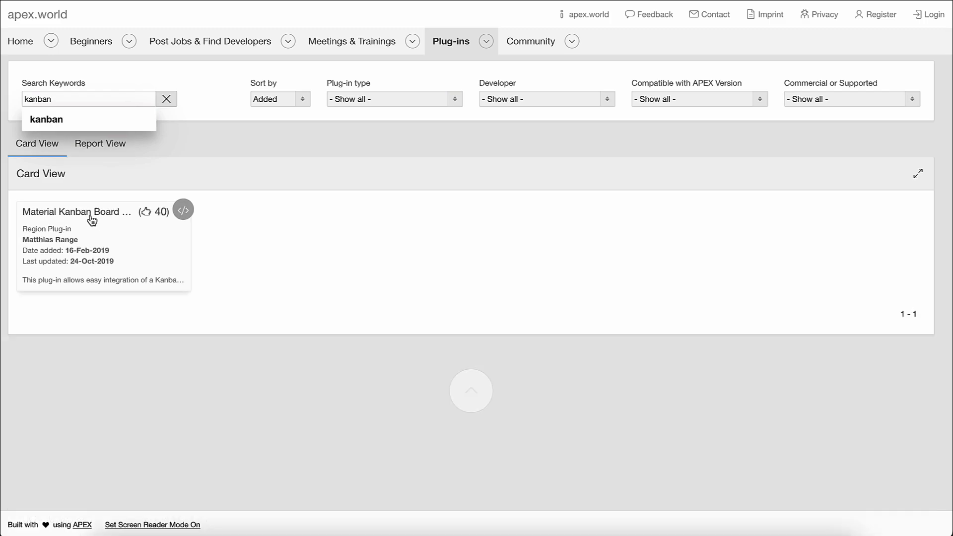
left_click(90, 219)
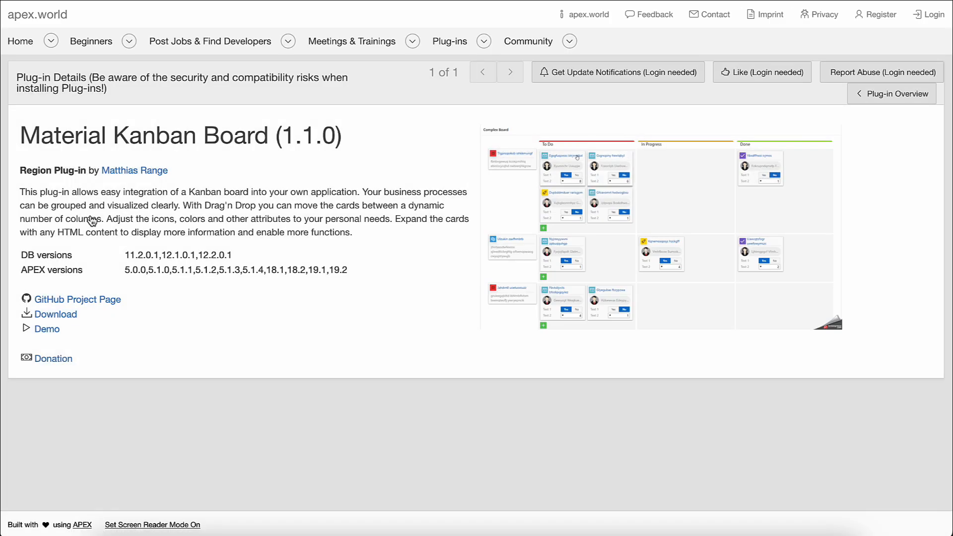
left_click(56, 315)
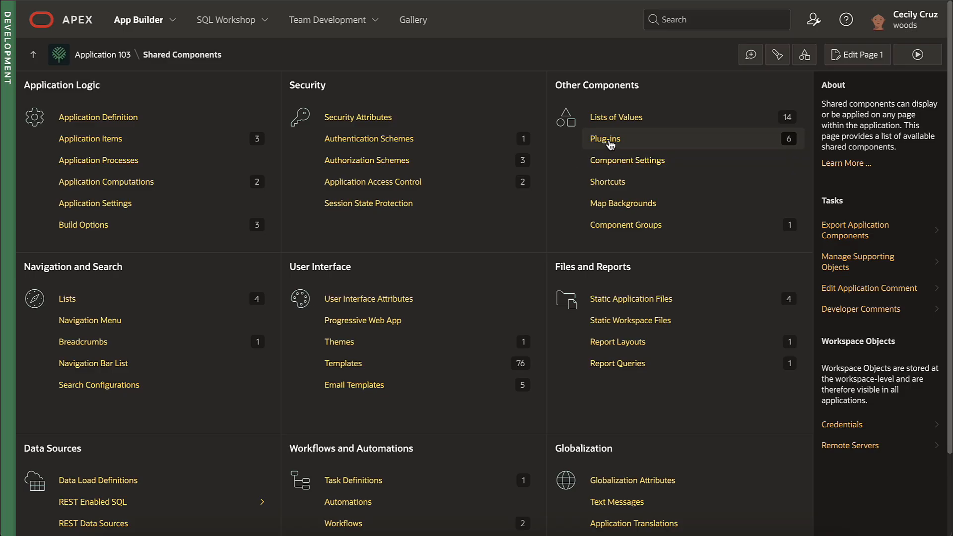
Step: Import and install the region_type_plugin_material_kanban.sql plug-in
left_click(570, 143)
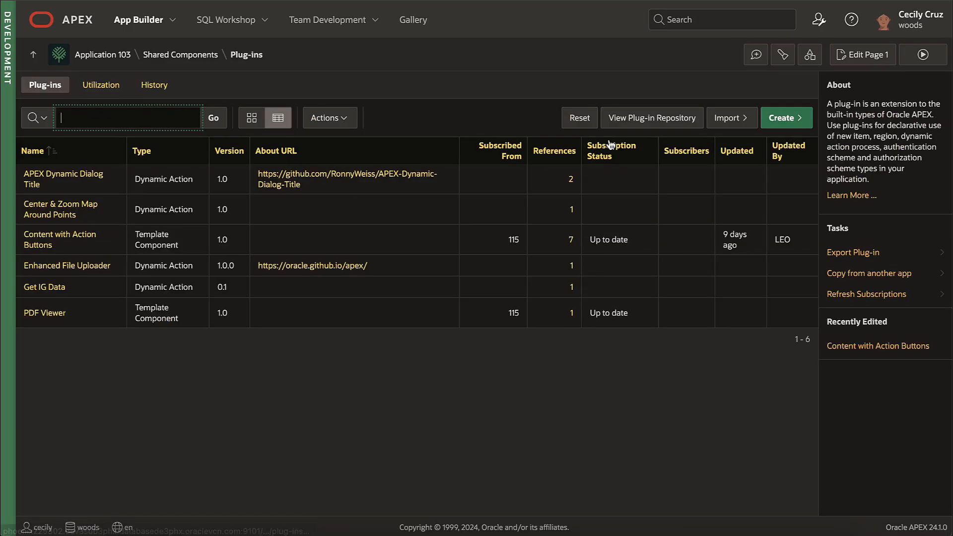
left_click(728, 118)
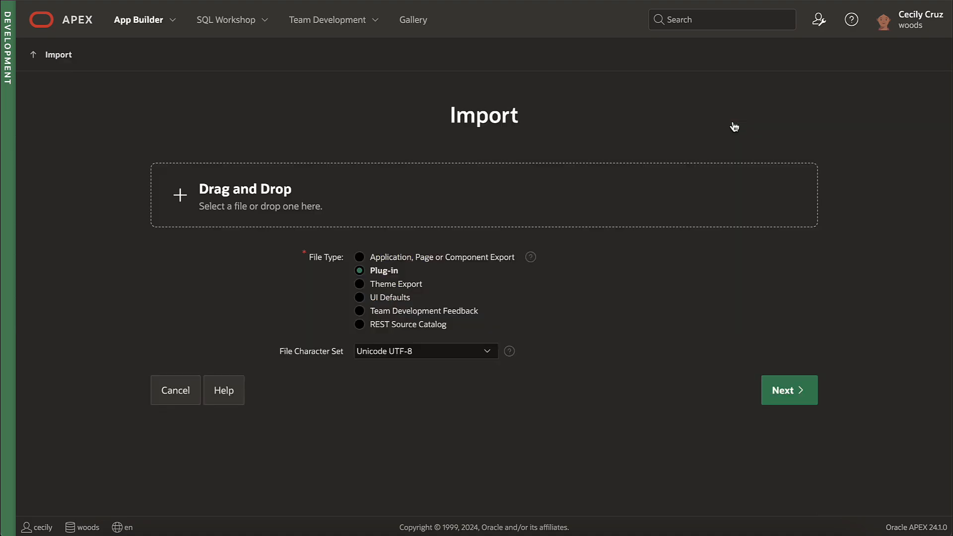
left_click(282, 196)
left_click(352, 215)
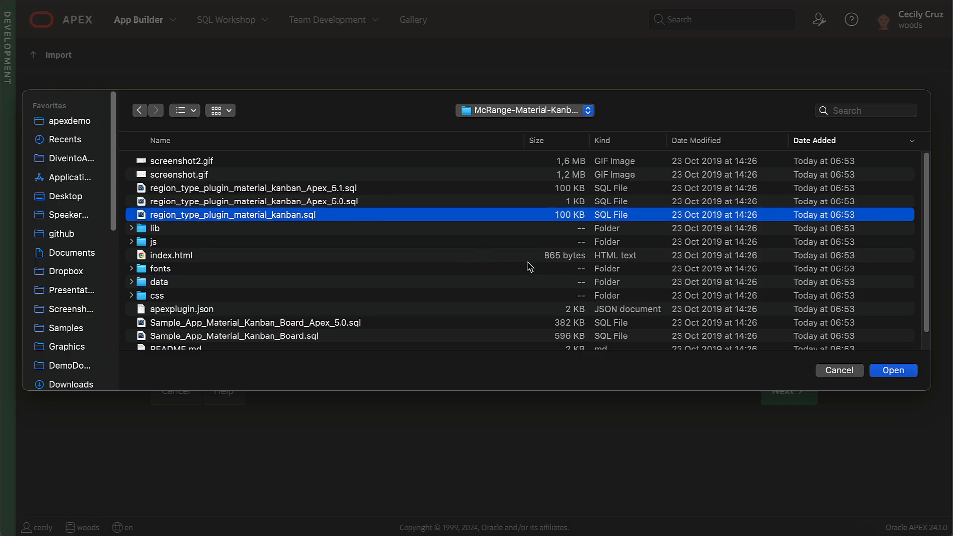
left_click(893, 377)
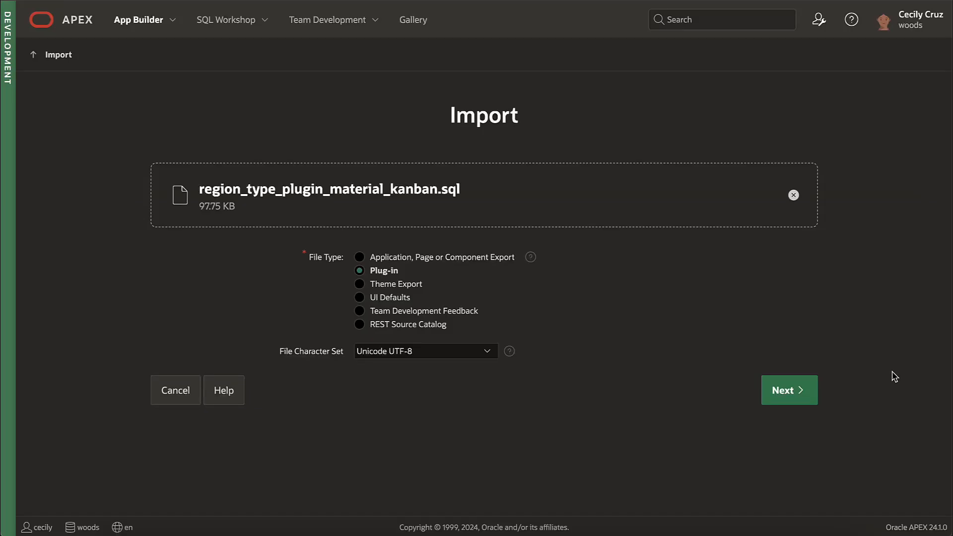
left_click(804, 395)
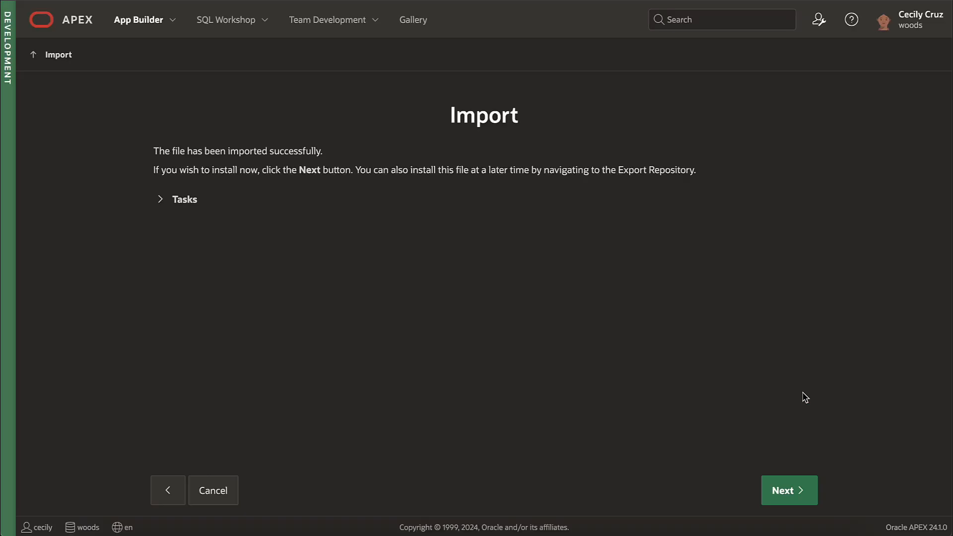
left_click(786, 491)
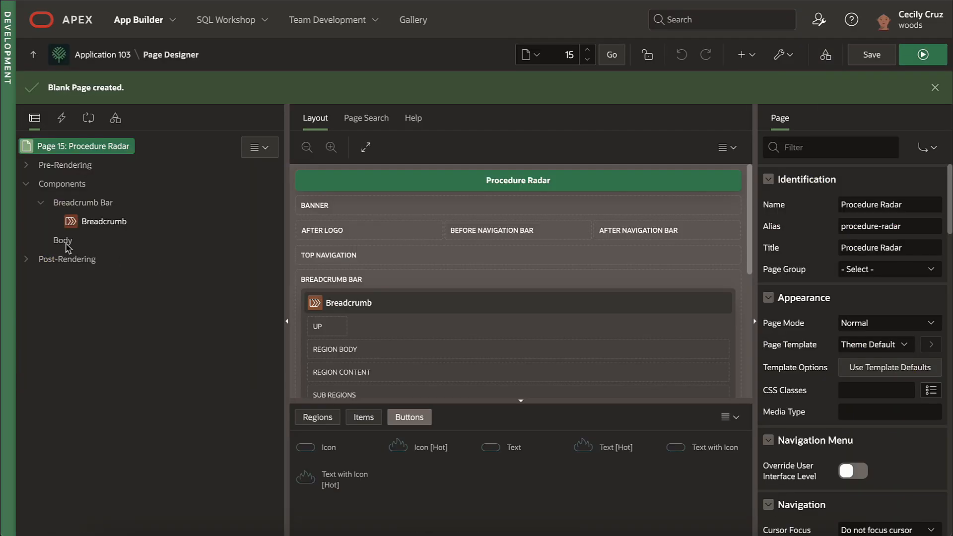
Step: Create a new Body region of type Material Kanban Board
right_click(63, 240)
left_click(114, 258)
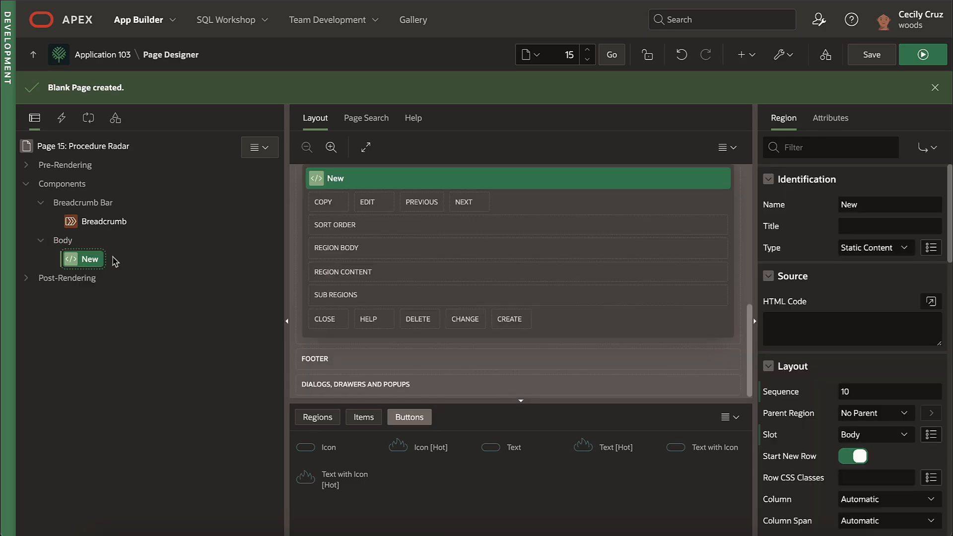
left_click(884, 248)
scroll(893, 84, "up", 2)
left_click(901, 2)
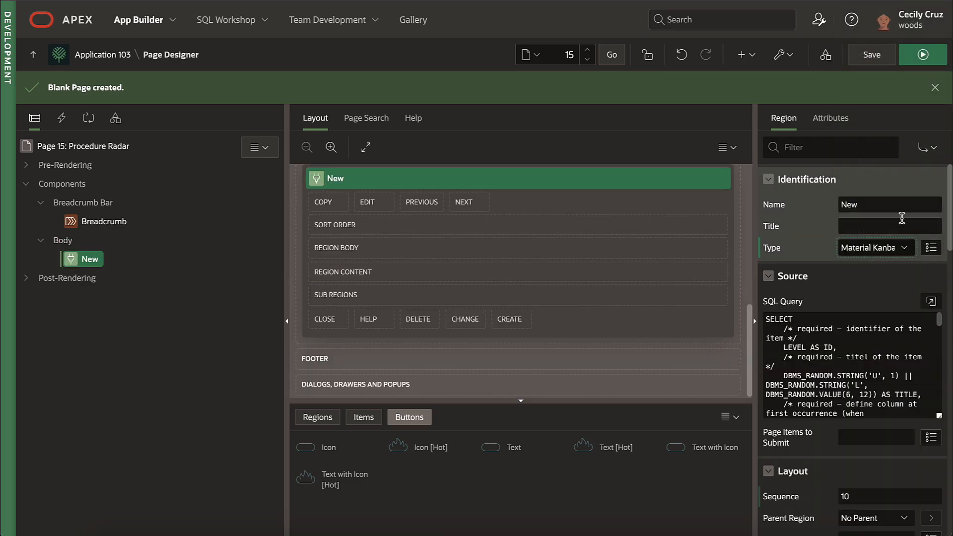
left_click_drag(753, 249, 693, 243)
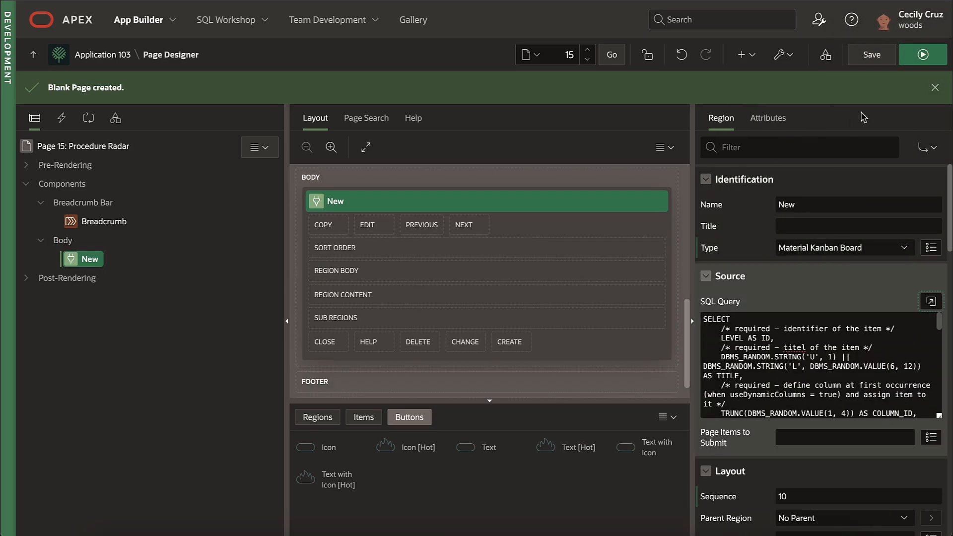
Step: Replace ConfigJSON with Awaiting Schedule, Scheduled, Completed and Invoiced columns
left_click(922, 55)
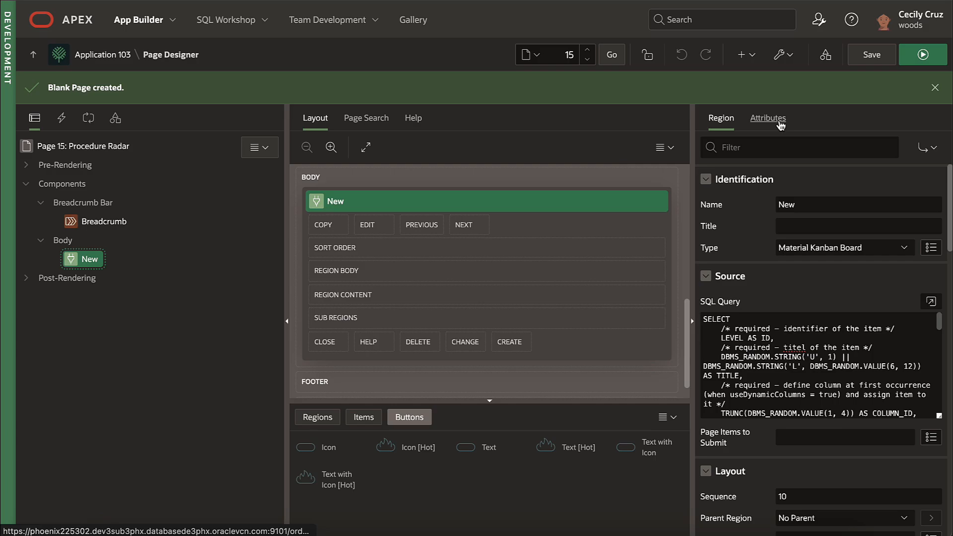
left_click(769, 118)
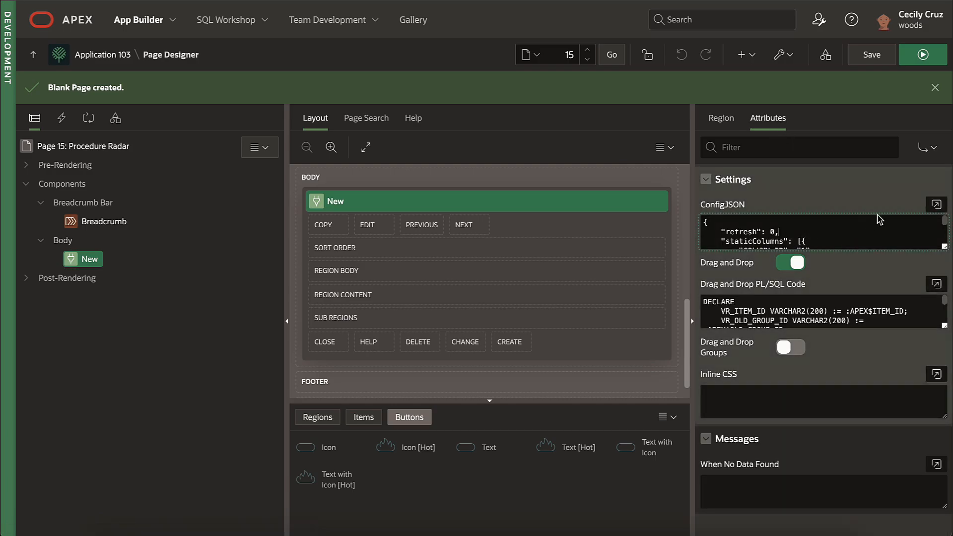
left_click(936, 205)
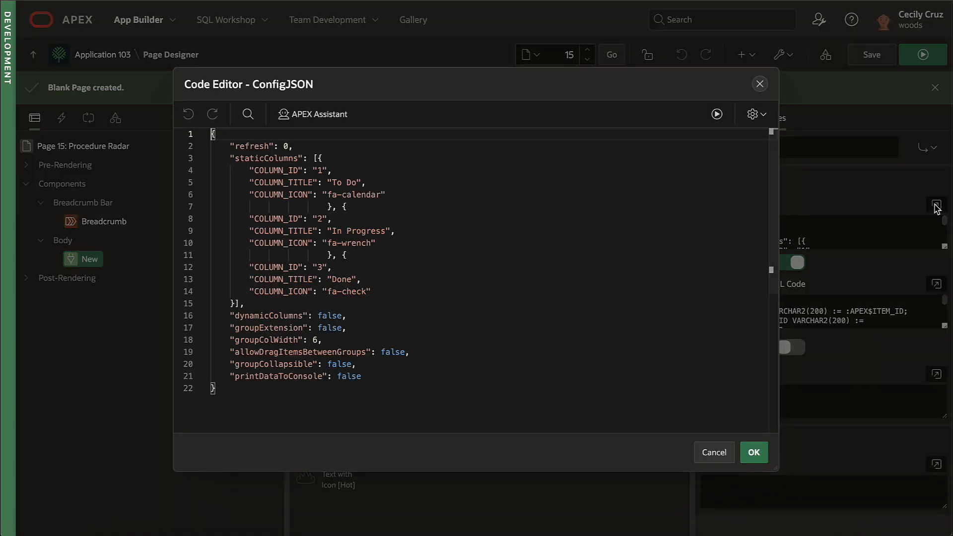
left_click_drag(244, 303, 313, 158)
type("[{         \"COLUMN_ID\": \"1\",         \"COLUMN_TITLE\": \"Awaiting Schedule\",         \"COLUMN_ICON\": \"fa-calendar\"                         }, {         \"COLUMN_ID\": \"2\",         \"COLUMN_TITLE\": \"Scheduled\",         \"COLUMN_ICON\": \"fa-wrench\"                         }, {         \"COLUMN_ID\": \"3\",         \"COLUMN_TITLE\": \"Completed\",         \"COLUMN_ICON\": \"fa-check\"                         },{         \"COLUMN_ID\": \"4\",         \"COLUMN_TITLE\": \"Invoiced\",         \"COLUMN_ICON\": \"fa-check\" }],")
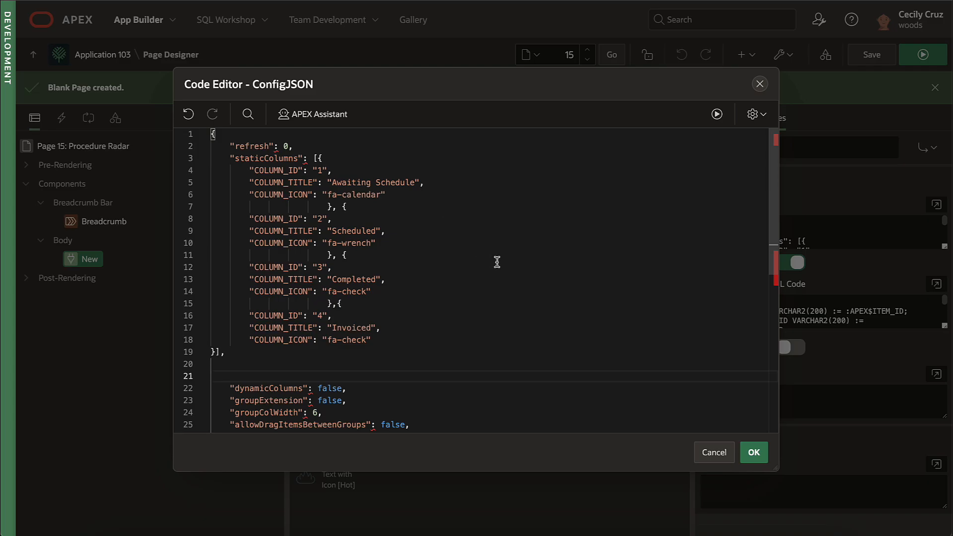
key("BackSpace")
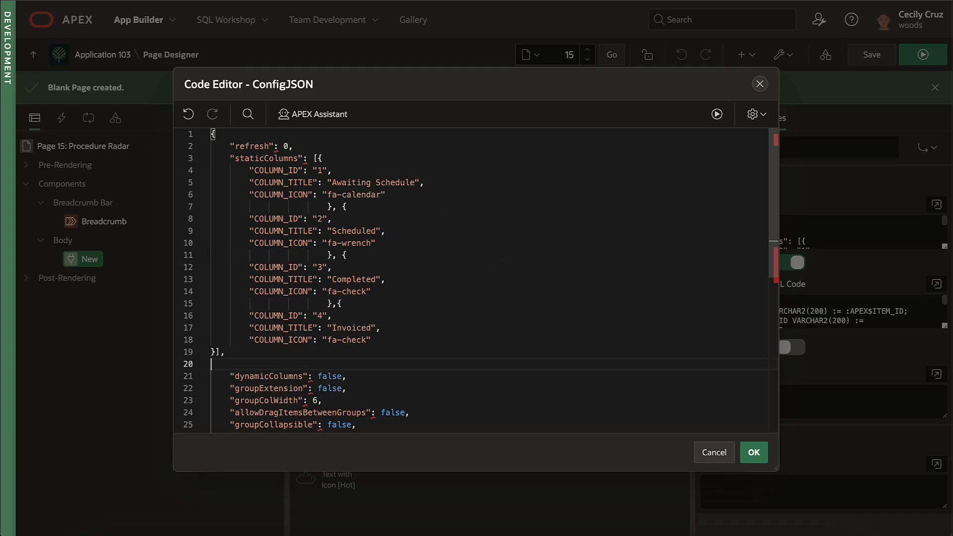
key("BackSpace")
left_click(754, 452)
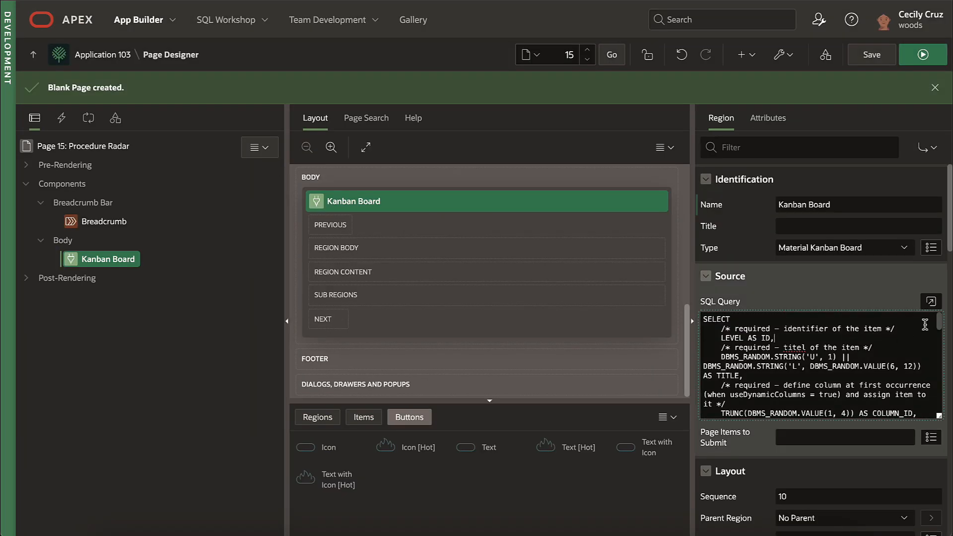
Step: Ask APEX Assistant to rewrite the board's SQL query to show unpaid procedures from the patient procedures view
left_click(931, 299)
left_click(397, 114)
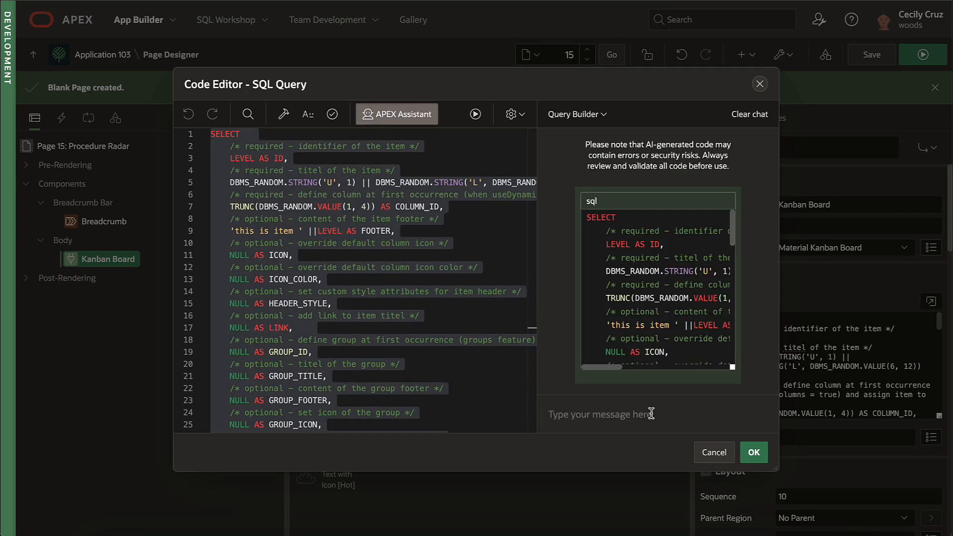
key("ctrl+v")
left_click(757, 413)
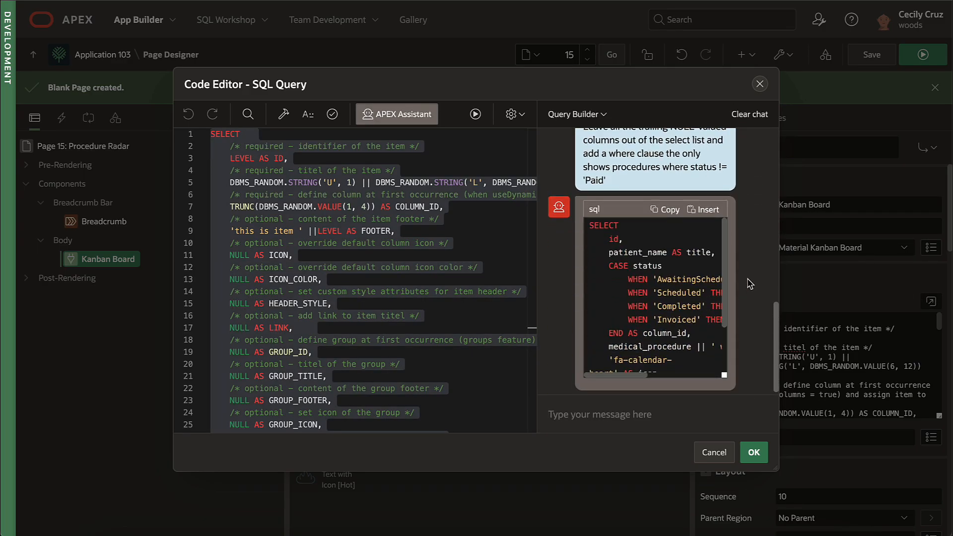
scroll(747, 288, "up", 5)
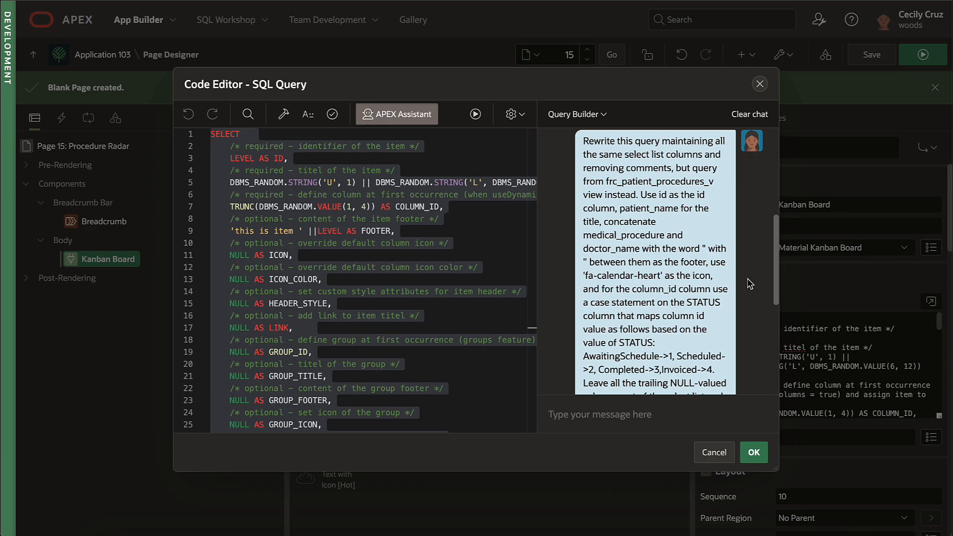
scroll(749, 283, "down", 5)
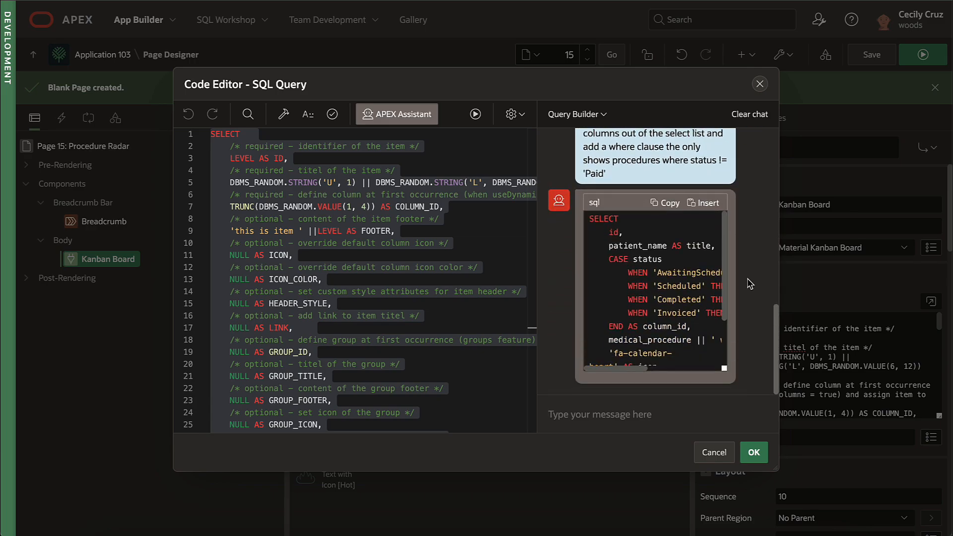
Step: Insert the generated query, accept it, and run the page to see procedure cards in four status columns
left_click(704, 158)
left_click(391, 198)
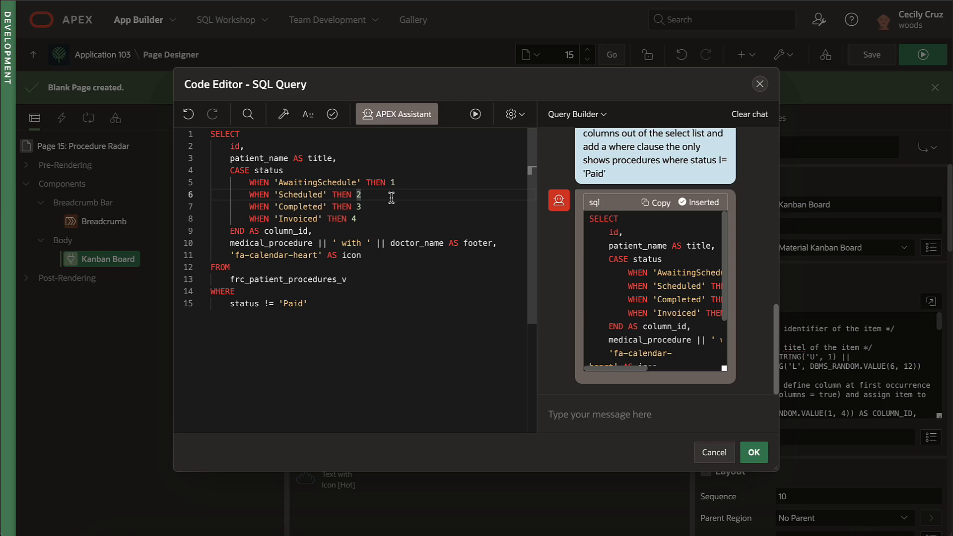
left_click(754, 452)
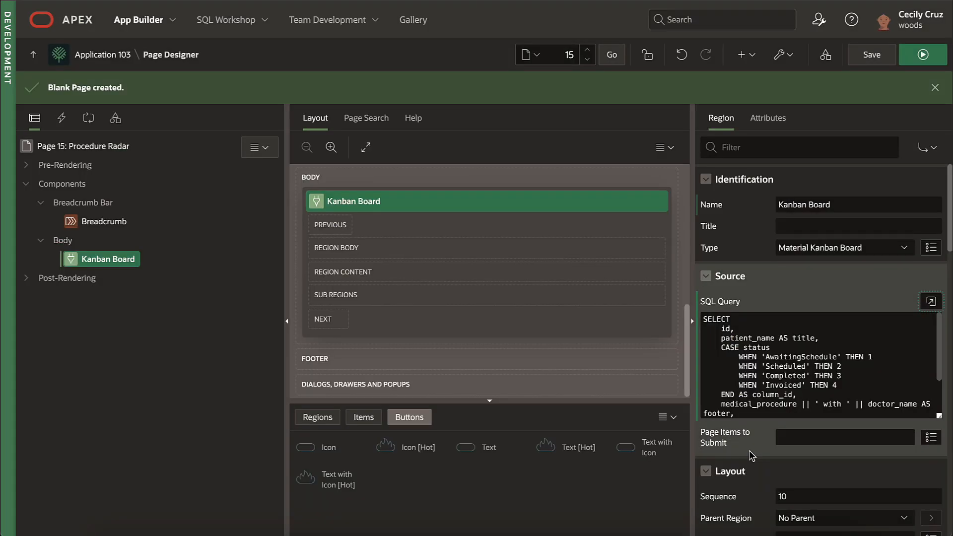
left_click(924, 56)
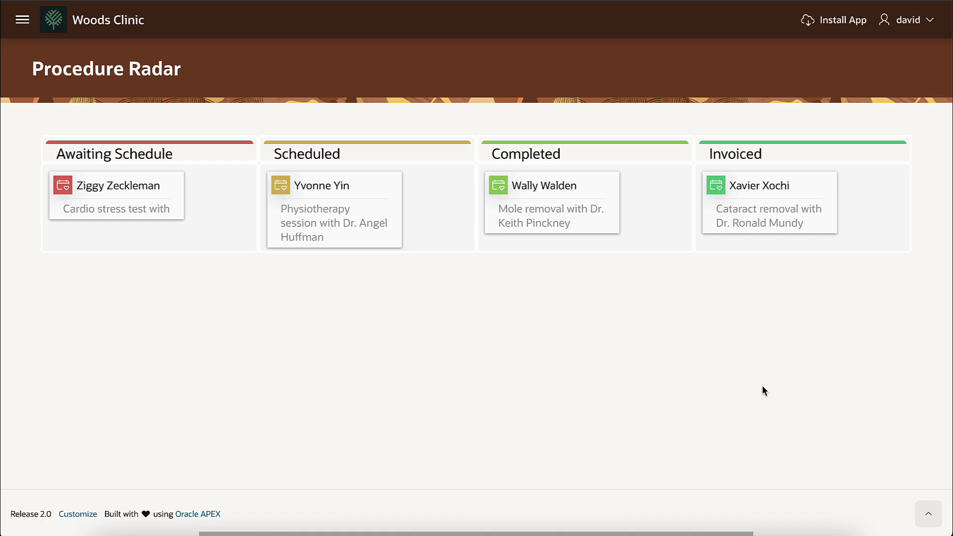
Step: Select the query's footer line and ask APEX Assistant's General Assistance how to omit the doctor when none is assigned
left_click_drag(477, 243, 230, 243)
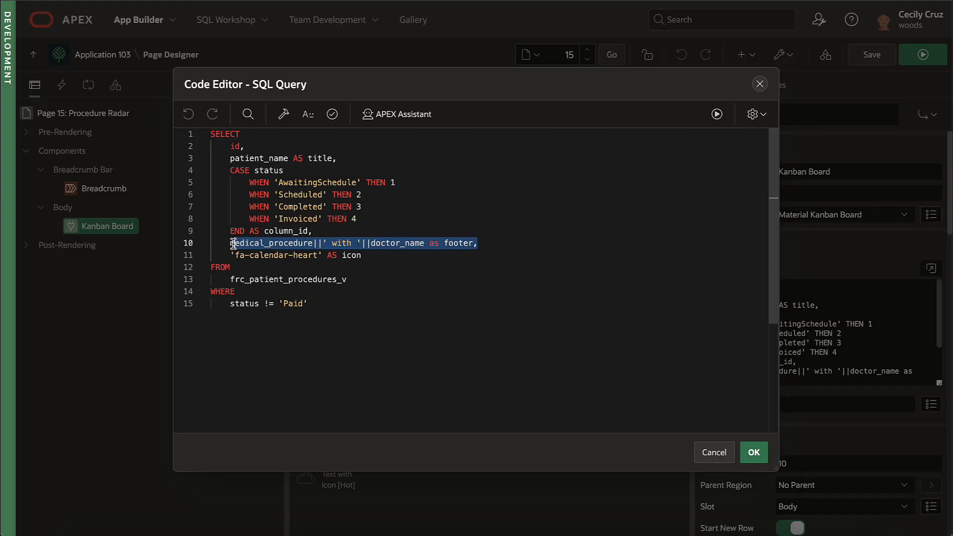
left_click(405, 115)
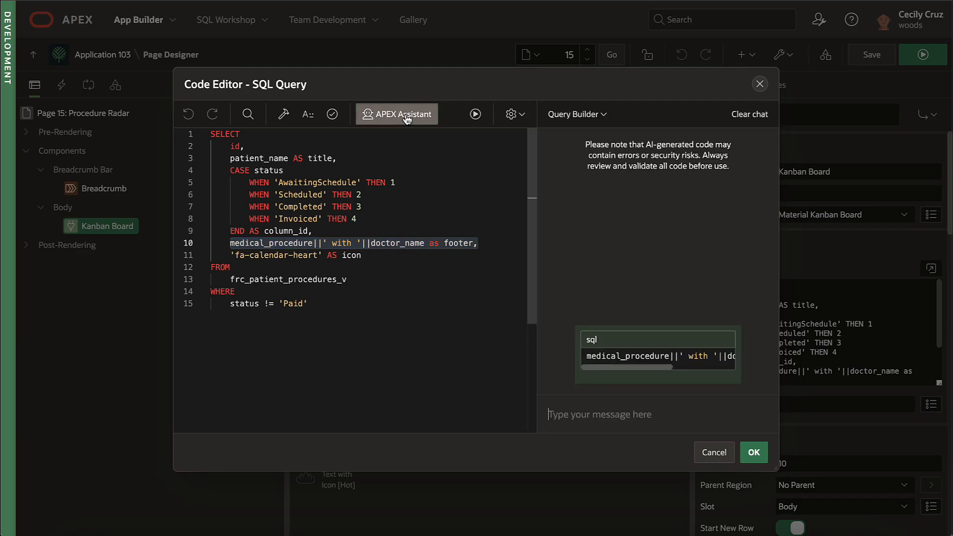
left_click(580, 118)
left_click(579, 162)
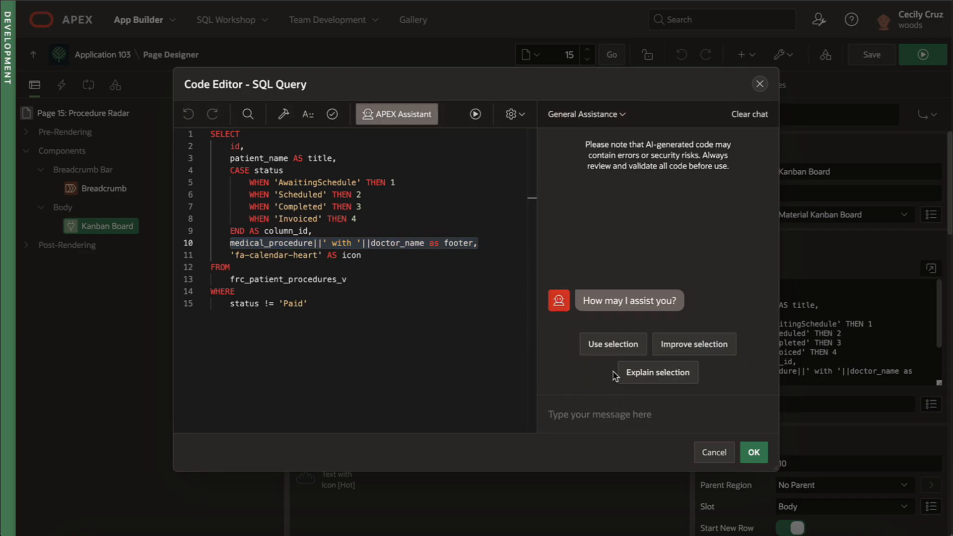
left_click(613, 344)
type("For")
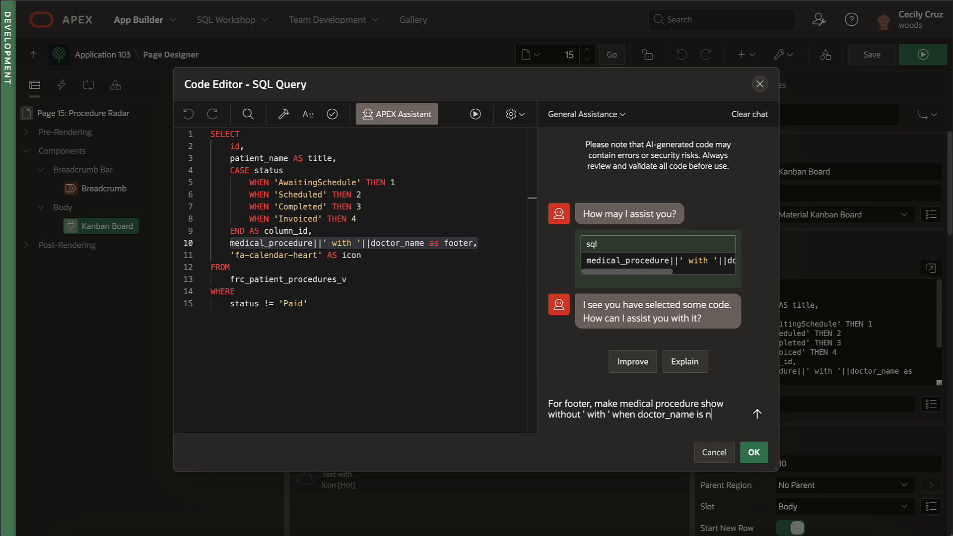
type("l")
key("Return")
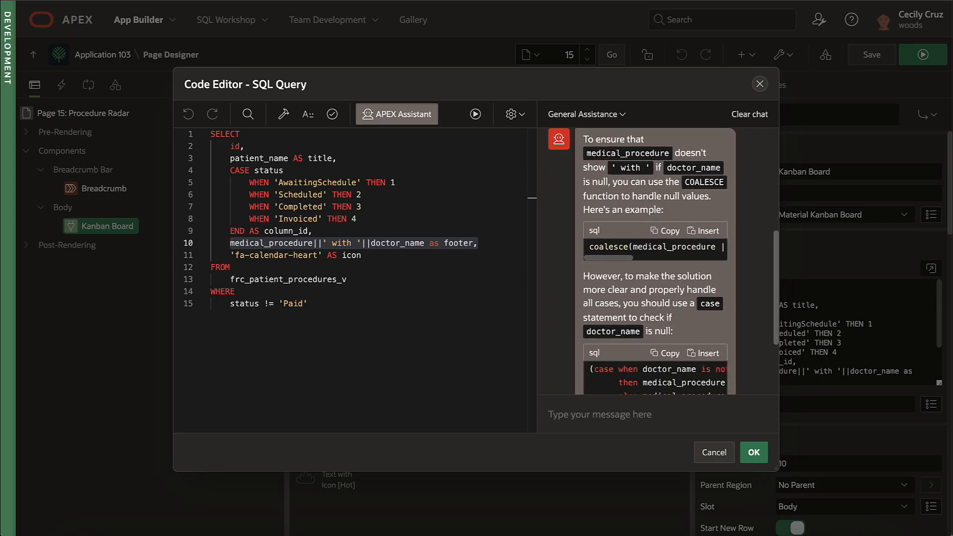
Step: Replace the footer line with the suggested CASE expression, validate and save the query, then run the page
scroll(675, 357, "down", 1)
left_click_drag(478, 243, 225, 244)
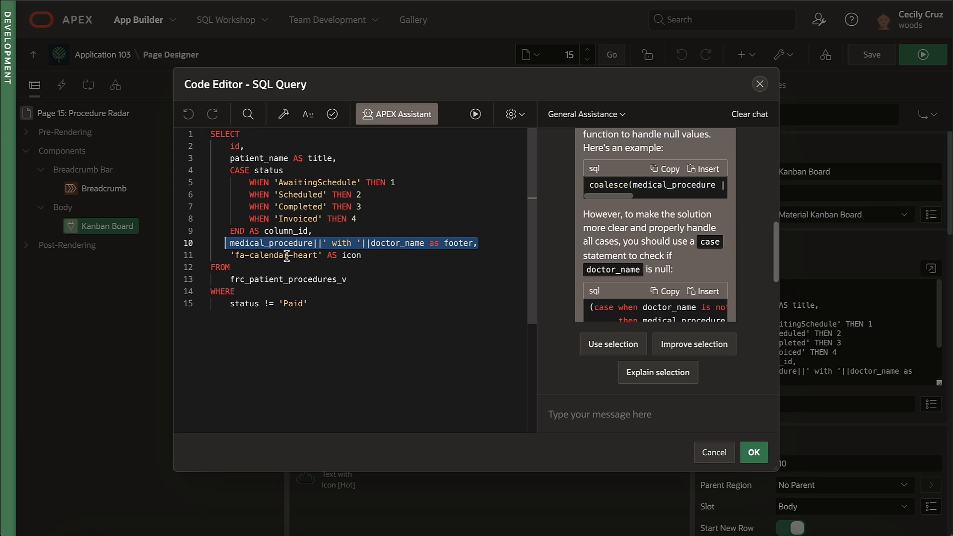
type("(case when doctor_name is not null       then medical_procedure || ' with ' || doctor_name       else medical_procedure  end) as footer")
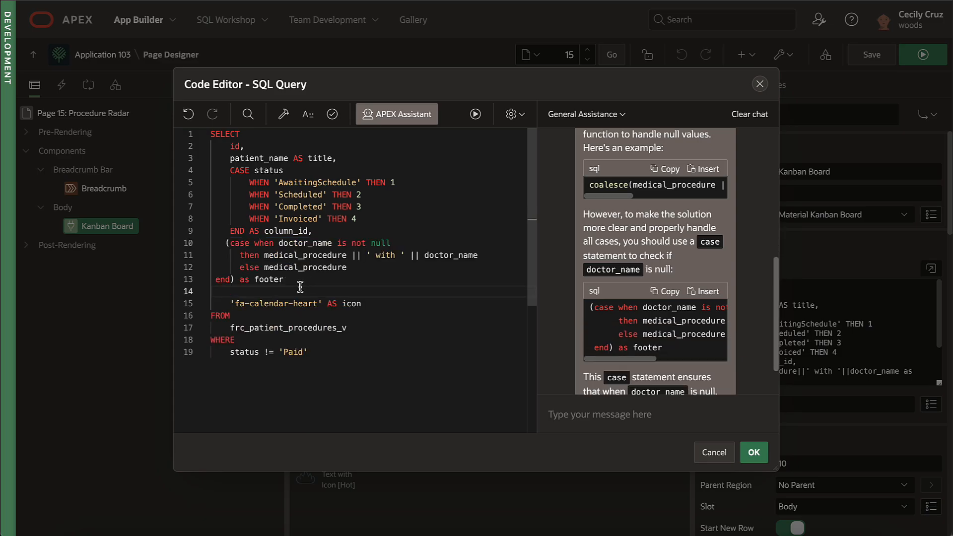
key("BackSpace")
type(",")
left_click(332, 115)
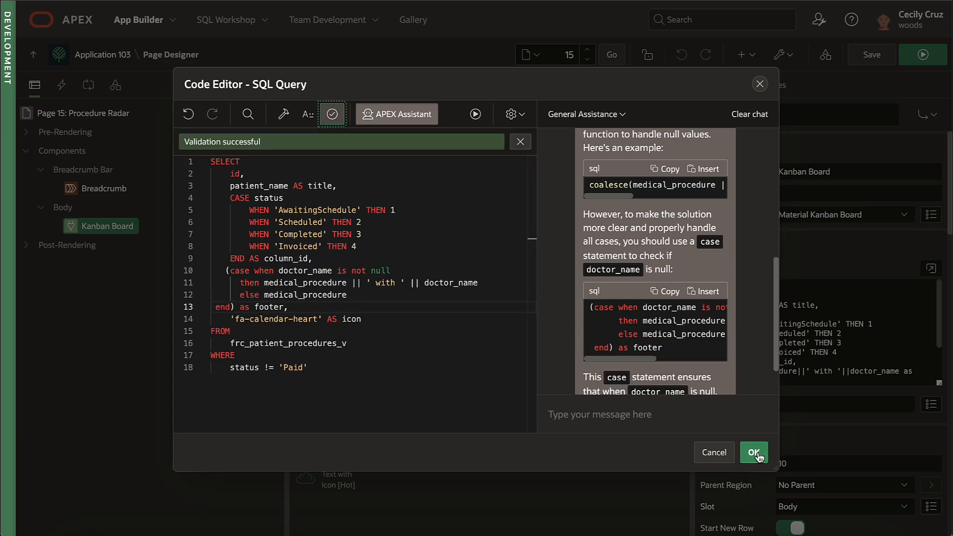
left_click(754, 452)
left_click(920, 56)
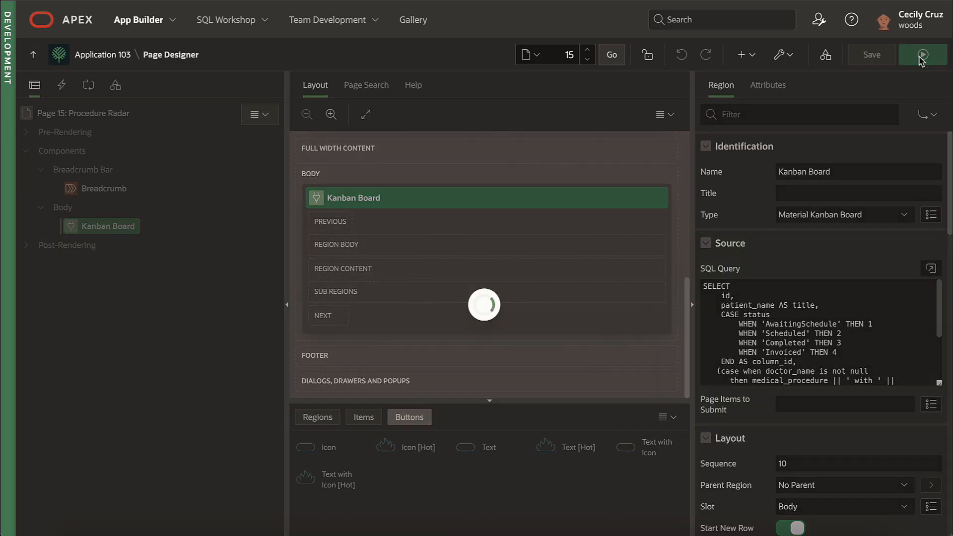
Step: Drag cards to the Scheduled and Completed columns, review the Drag and Drop PL/SQL Code, then start a new application
left_click_drag(279, 187, 325, 205)
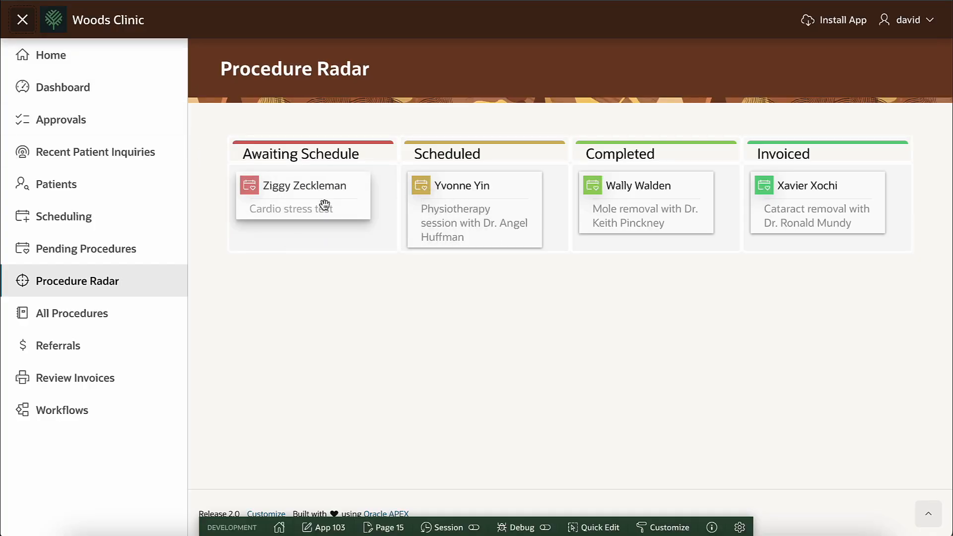
left_click_drag(449, 205, 496, 209)
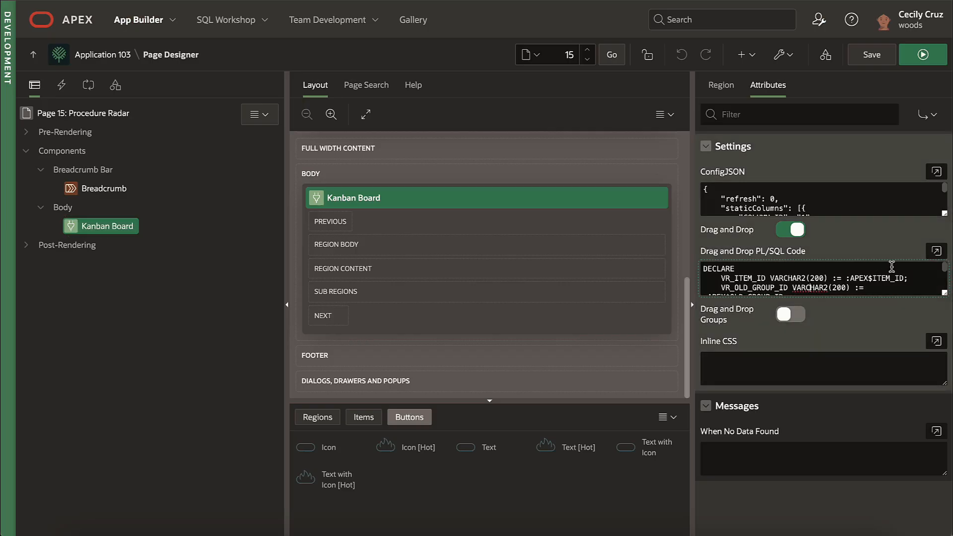
left_click(936, 251)
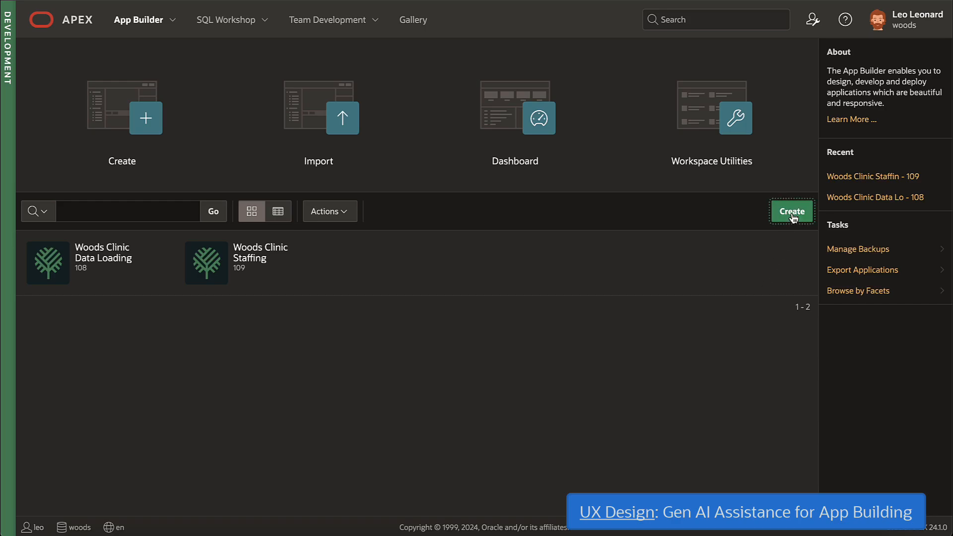
left_click(793, 214)
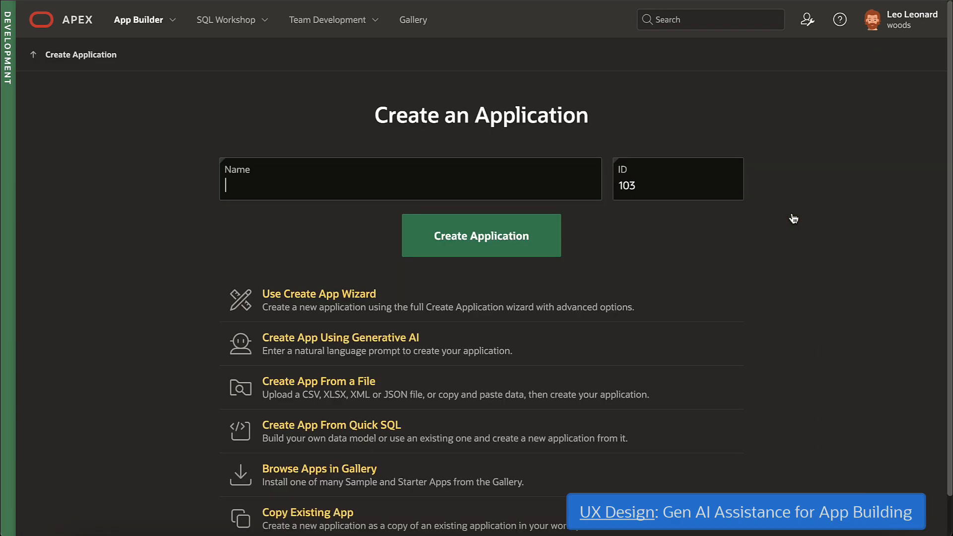
Step: Build the Woods Clinic Management app with Generative AI from prompts for the clinic, access control, feedback, faceted search, and dashboard
left_click(512, 338)
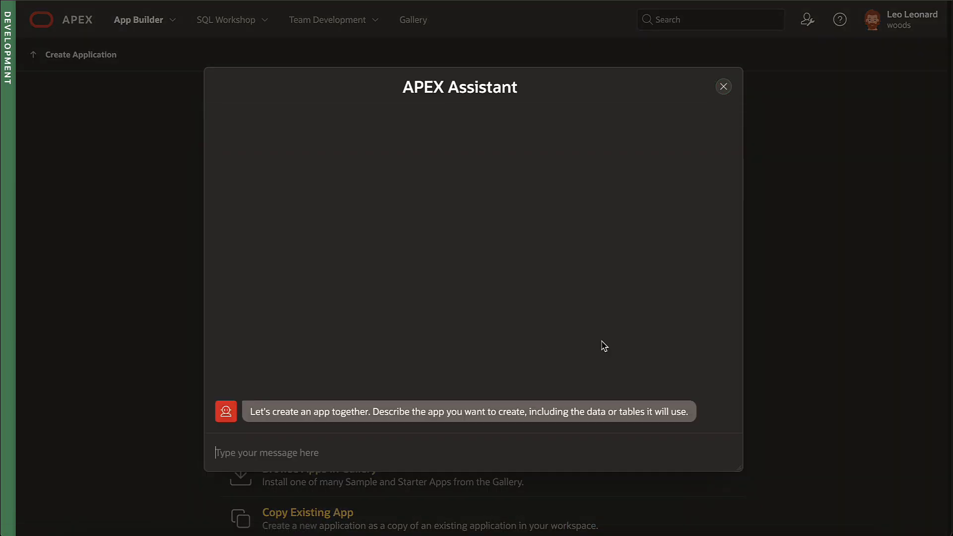
type("Create an app for a medical clinic named \"Woods Clinic\" that manages the medical procedures that patients schedule to be performed by our doctors on staff. For each entity, offer a list page of existing entries and a modal dialog form page to create, edit, and delete entries of that kind. Once the medical procedure is completed, an invoice should be generated and emailed to the patient.")
key("Return")
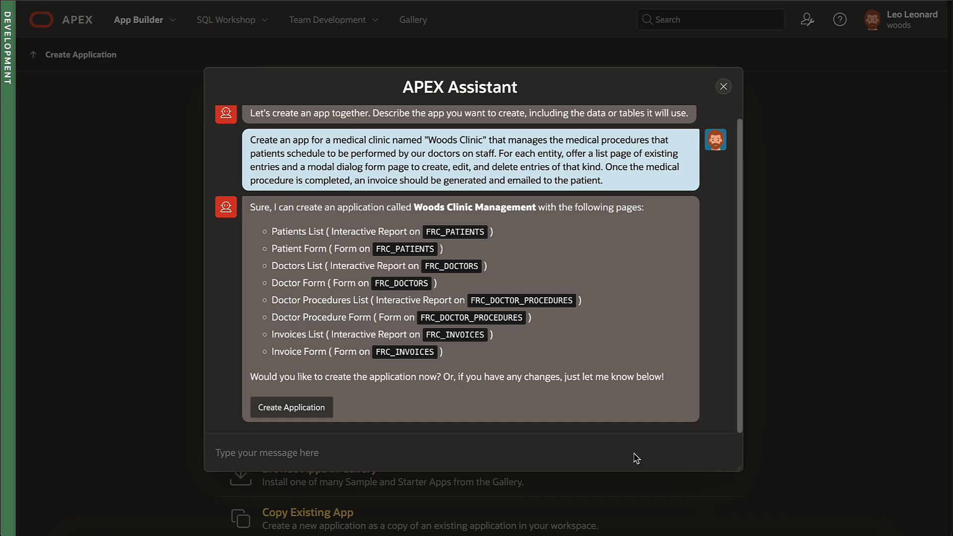
type("Secure the app with an access control list and let users leave feedback")
key("Return")
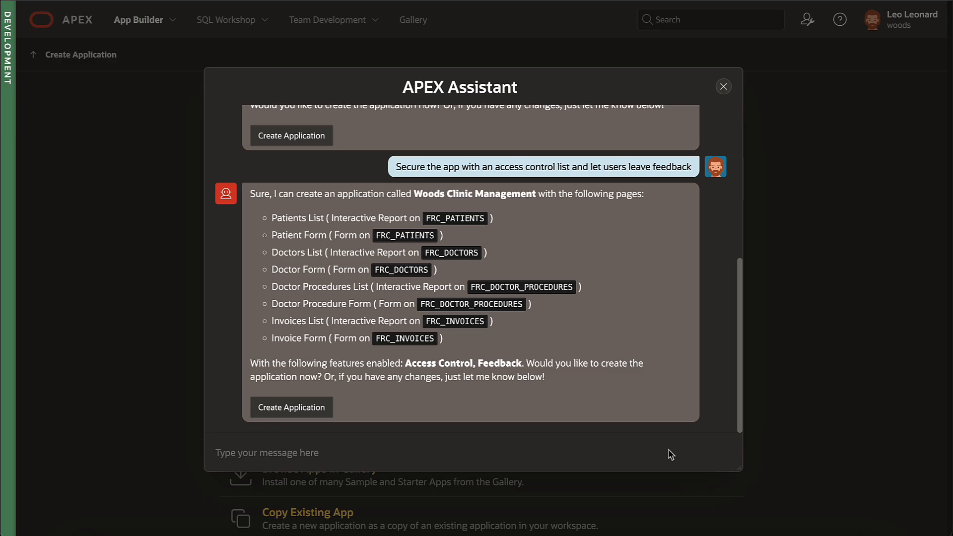
type("Add a faceted search on patients with a facet for city and a dashboard page showing the sum of the amount of each patient procedures grouped by month for the last 24 months.")
key("Return")
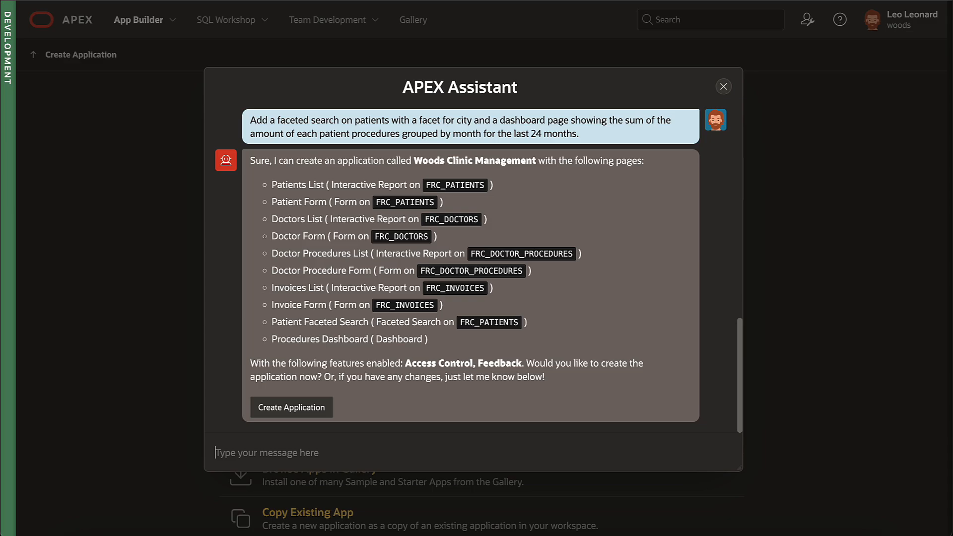
left_click(268, 408)
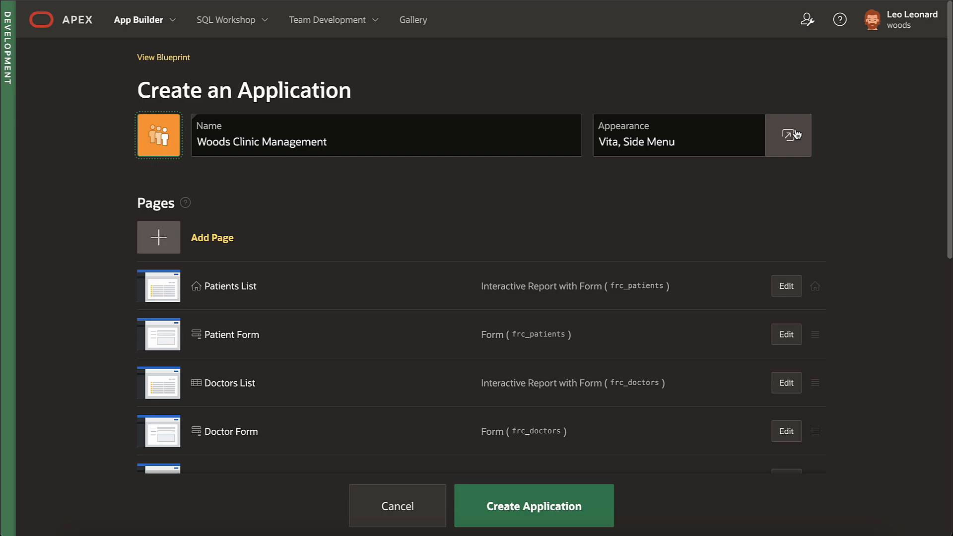
Step: Set the new app's appearance to the Redwood Light theme style
left_click(794, 134)
left_click(447, 183)
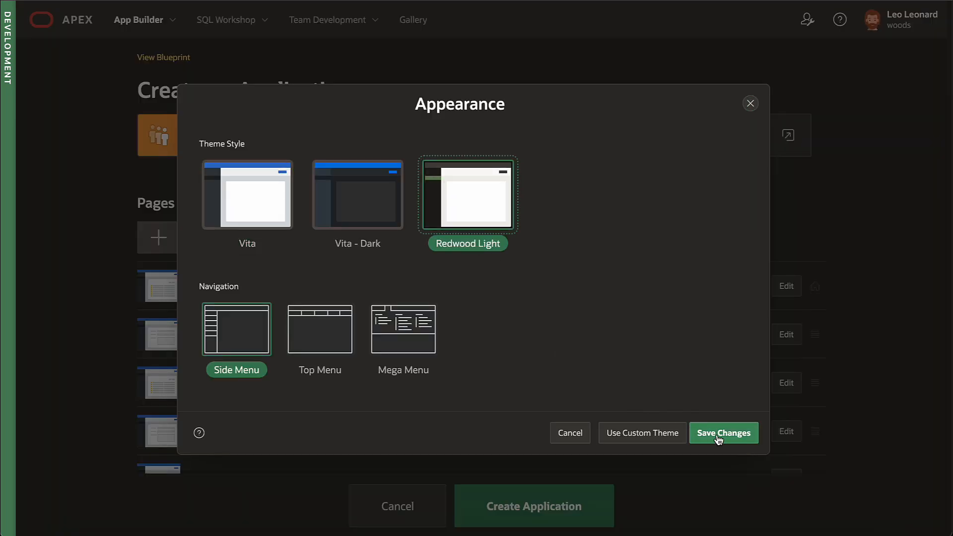
left_click(719, 437)
Step: Enable Install Progressive Web App and Push Notifications, then create the application
scroll(696, 248, "down", 10)
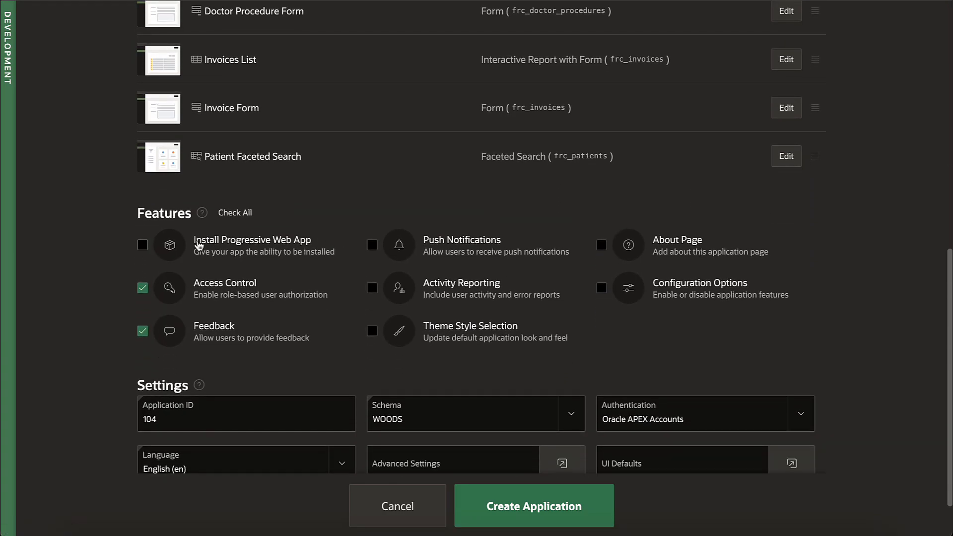
left_click(142, 245)
left_click(372, 245)
left_click(556, 510)
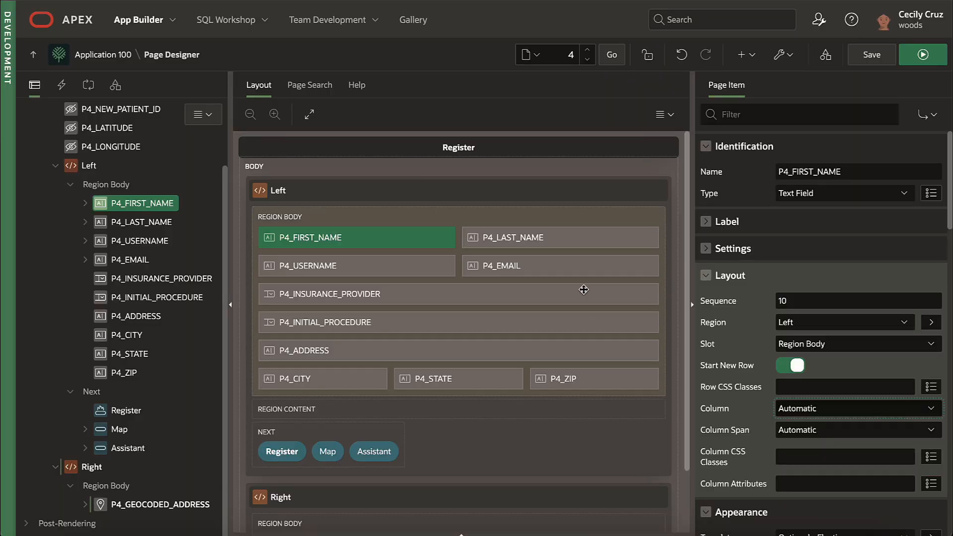
Step: Try column spans 5 and 3 on P4_LAST_NAME, then reset it to Automatic
left_click(574, 235)
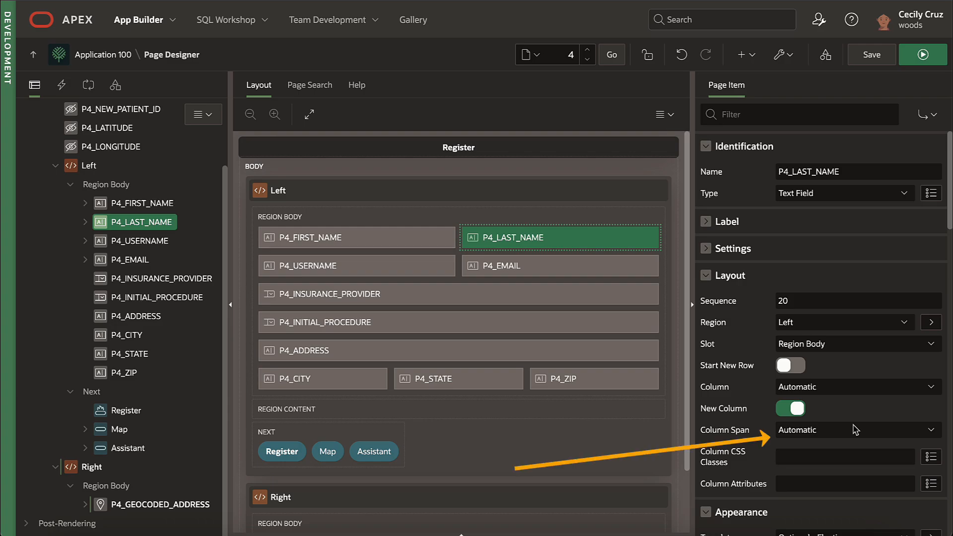
left_click(863, 430)
left_click(863, 476)
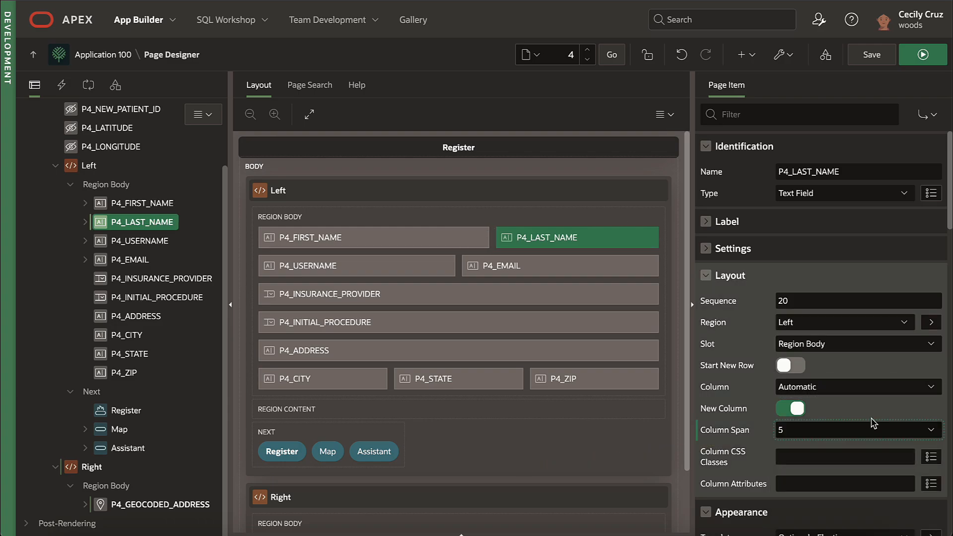
left_click(864, 432)
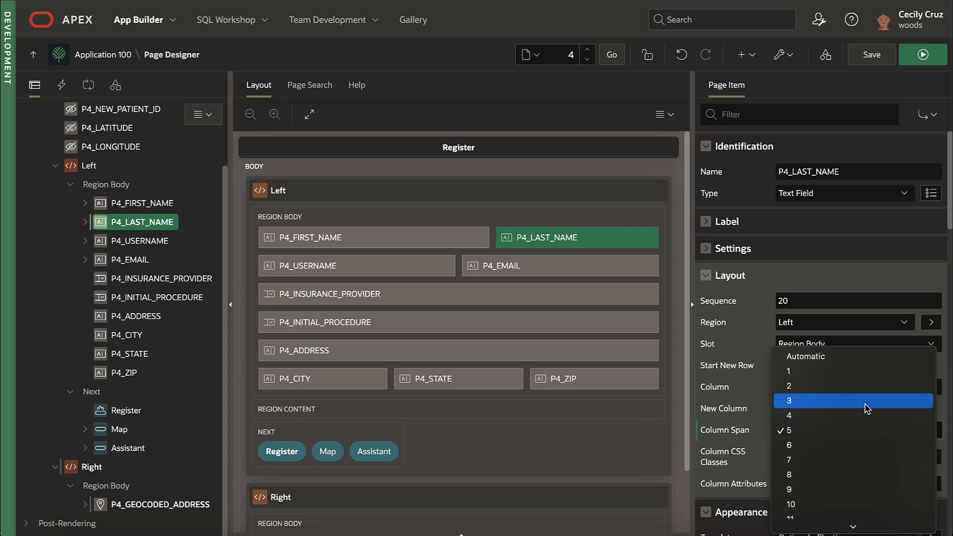
left_click(866, 401)
left_click(851, 430)
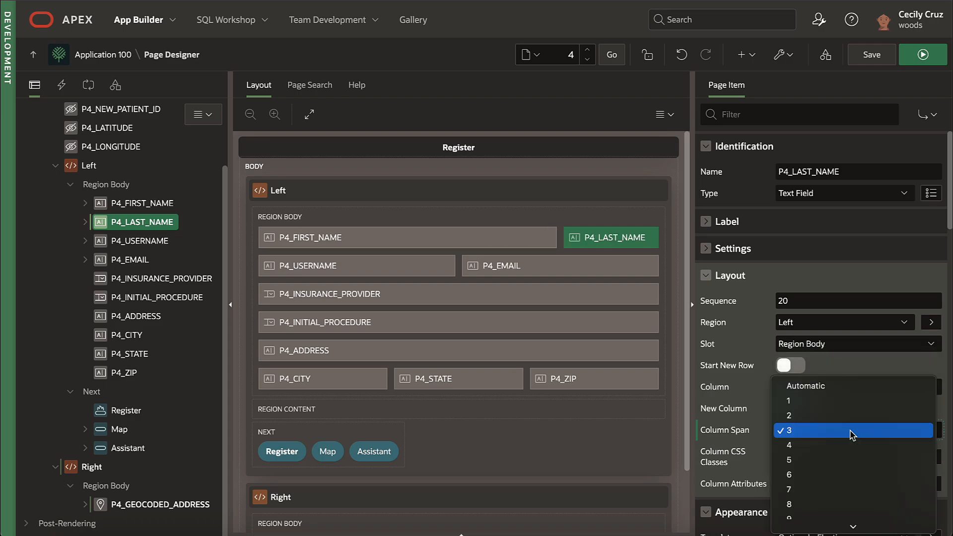
left_click(858, 386)
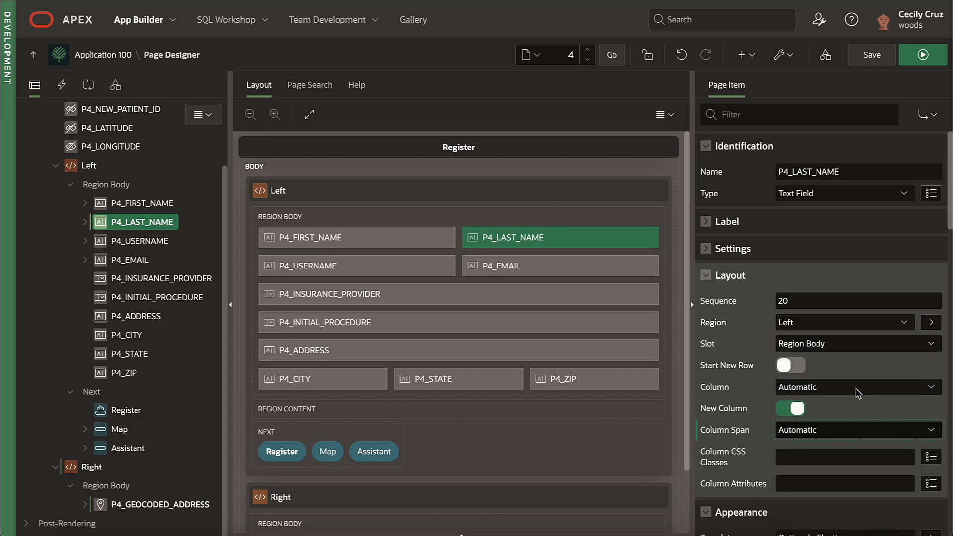
Step: Turn off Start New Row on the Right region so it sits beside the Left region
left_click(422, 497)
left_click(793, 361)
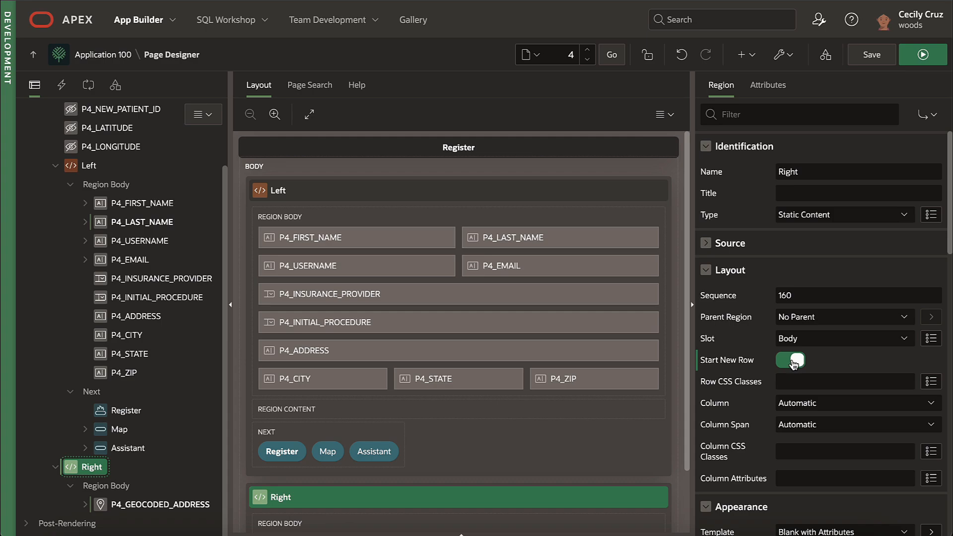
left_click(794, 361)
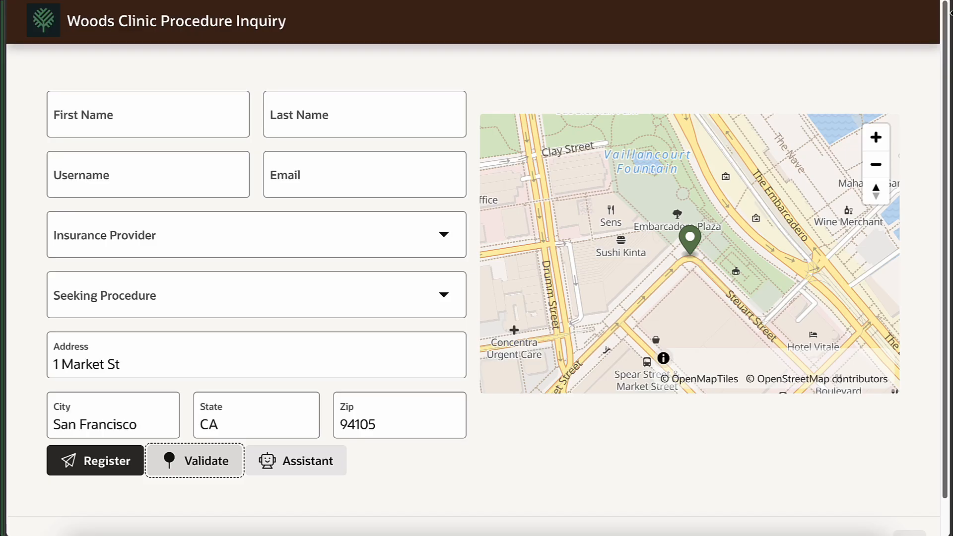
Step: Narrow the running app window to check the mobile reflow, then widen it back to two columns
left_click_drag(951, 3, 337, 4)
scroll(295, 384, "down", 10)
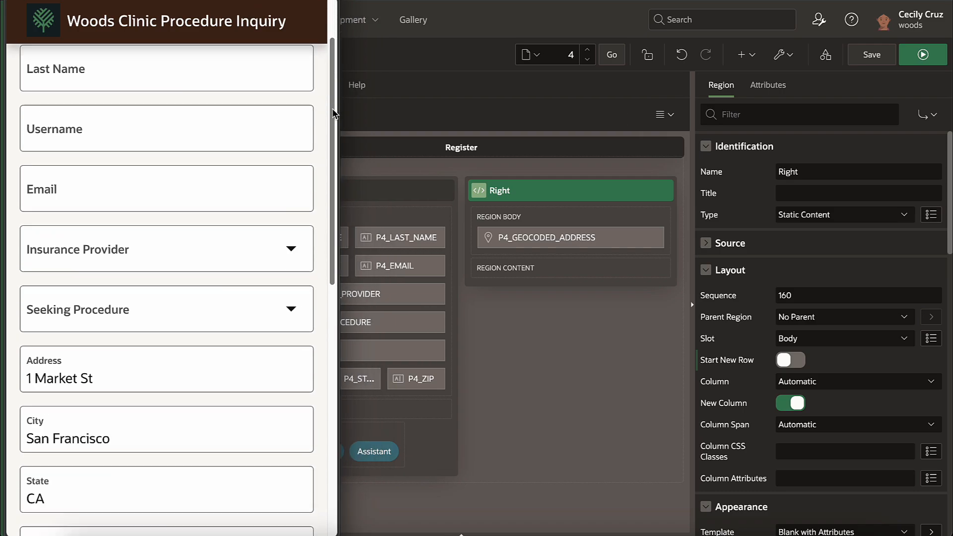
scroll(296, 384, "up", 10)
left_click_drag(339, 81, 951, 82)
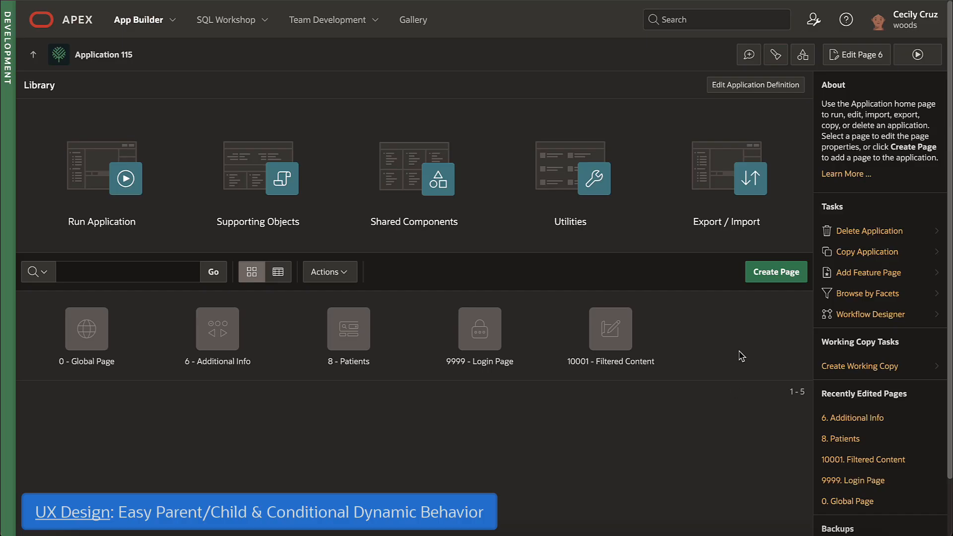
Step: Preview the Master Detail page styles without creating a page, then select P6_PROCEDURE on page 6
left_click(764, 274)
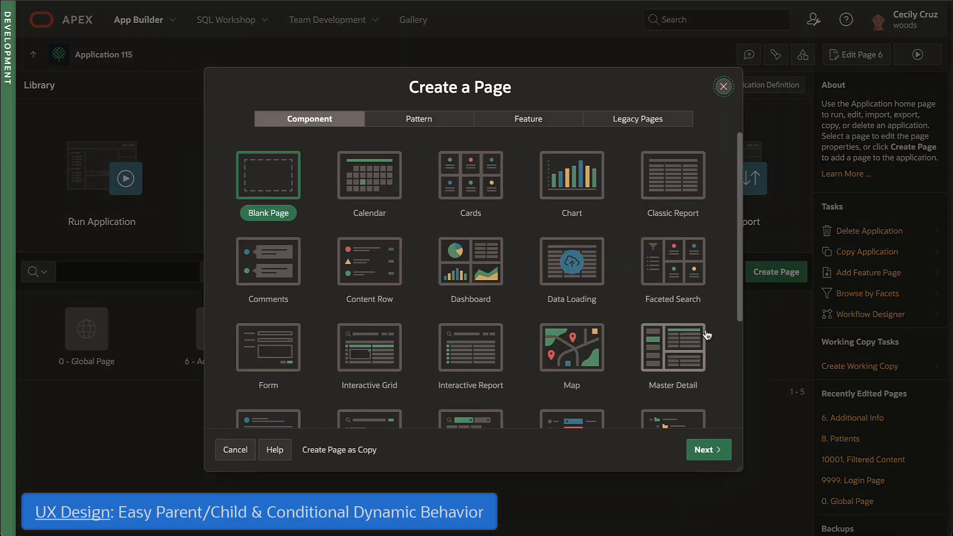
left_click(692, 344)
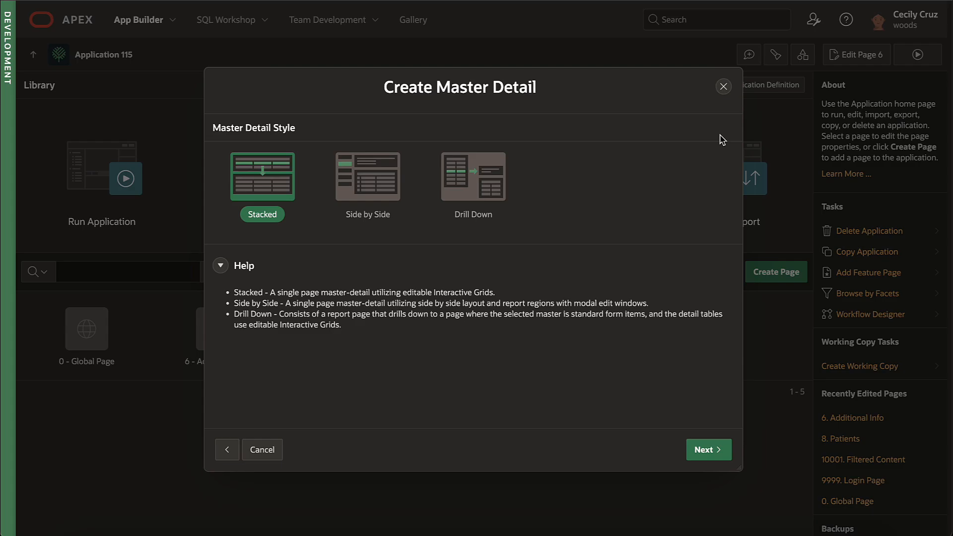
left_click(724, 87)
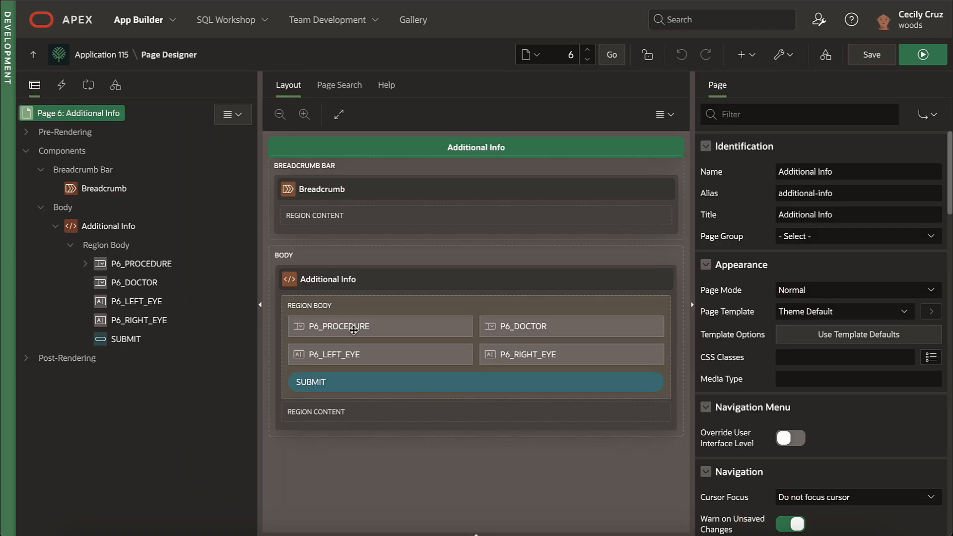
left_click(360, 326)
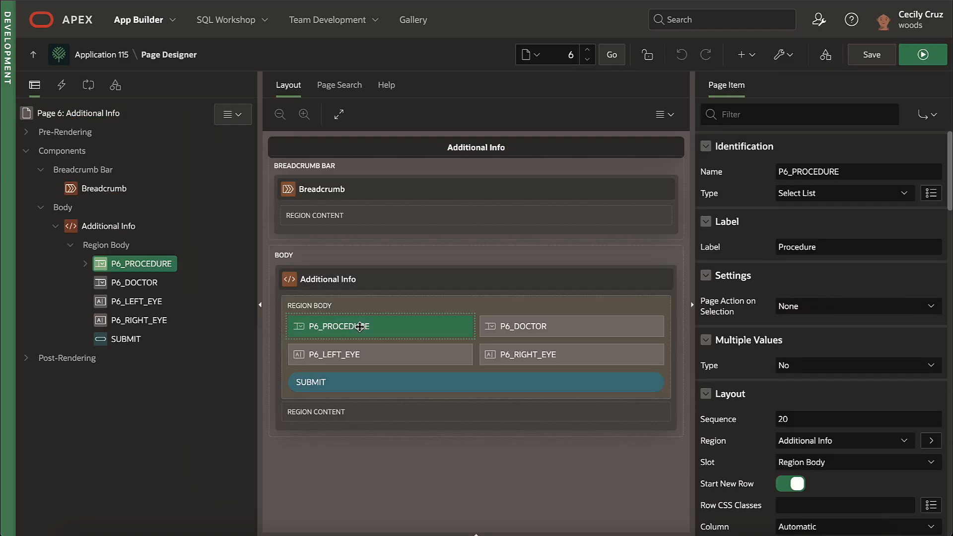
Step: Search the P6_DOCTOR item's properties for its parent item setting
left_click(537, 326)
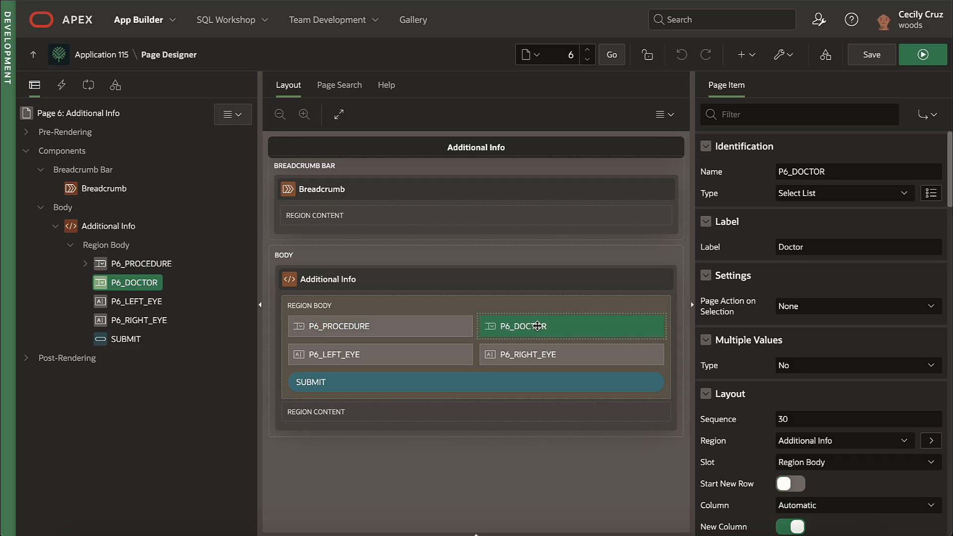
left_click(794, 114)
type("pare")
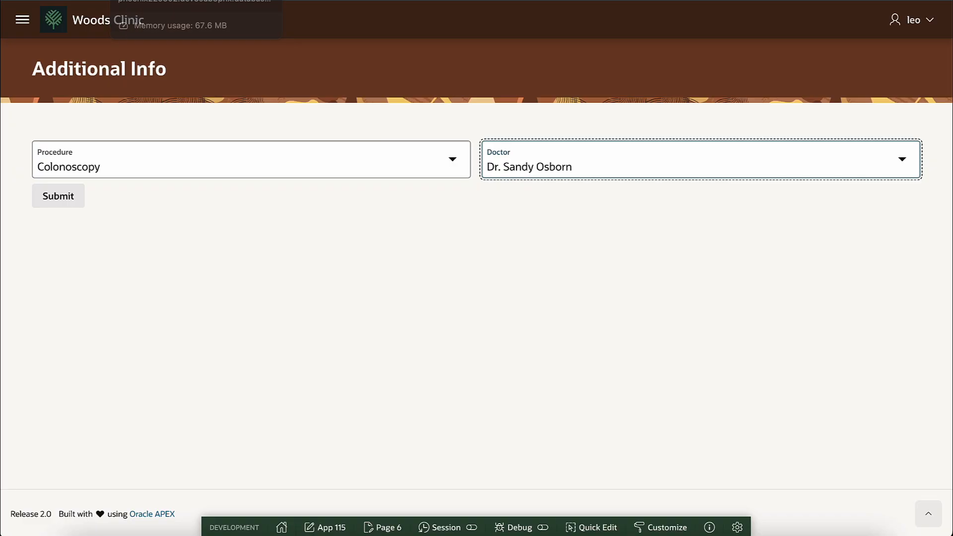
Step: Pick doctors for Gall bladder removal, Kidney stone treatment and Hernia operation, confirming the filtered doctor lists
left_click(333, 155)
left_click(332, 174)
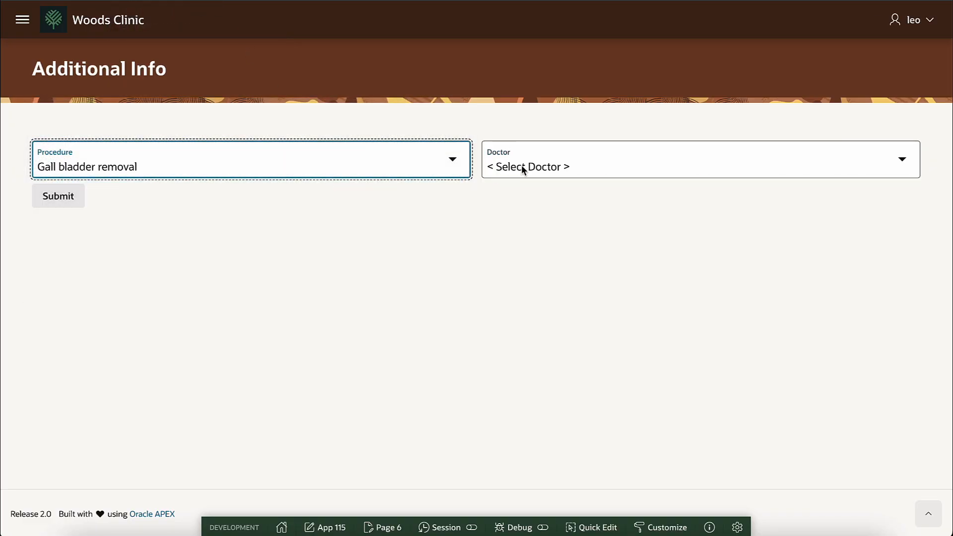
left_click(522, 168)
left_click(553, 178)
left_click(373, 168)
left_click(348, 211)
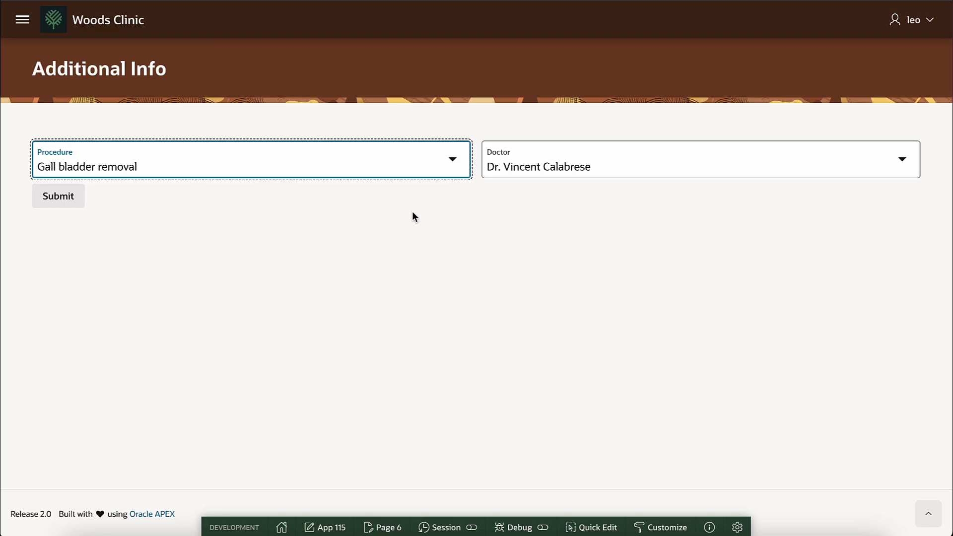
left_click(556, 169)
left_click(574, 195)
left_click(340, 164)
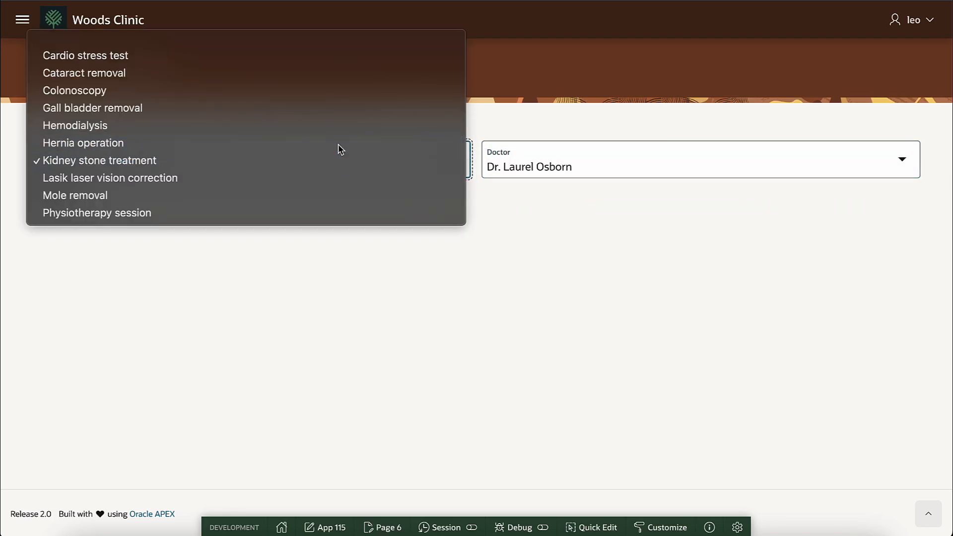
left_click(338, 147)
left_click(571, 160)
left_click(571, 178)
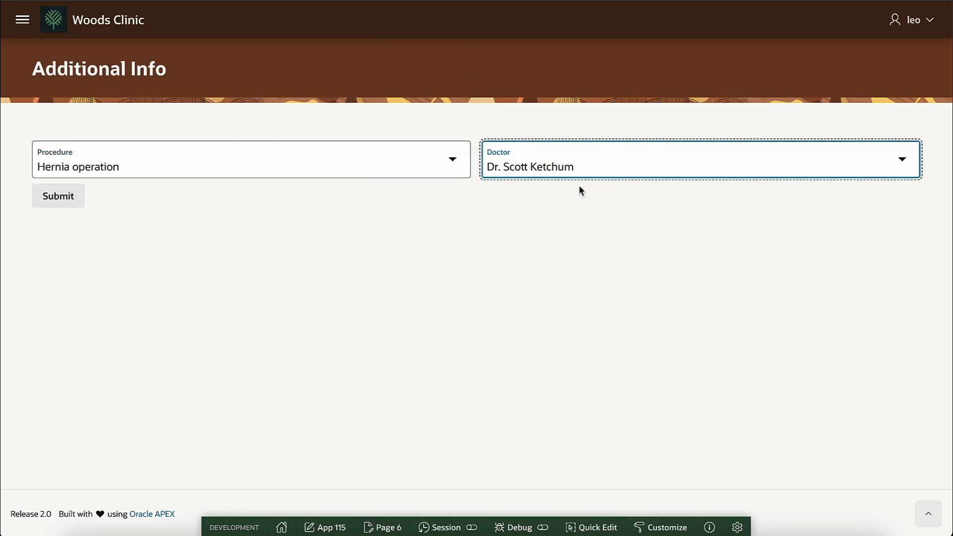
Step: Choose Cataract removal with Left Eye 20/20 and Right Eye 20/40, switch to Colonoscopy, and inspect the When Procedure Changed action
left_click(281, 165)
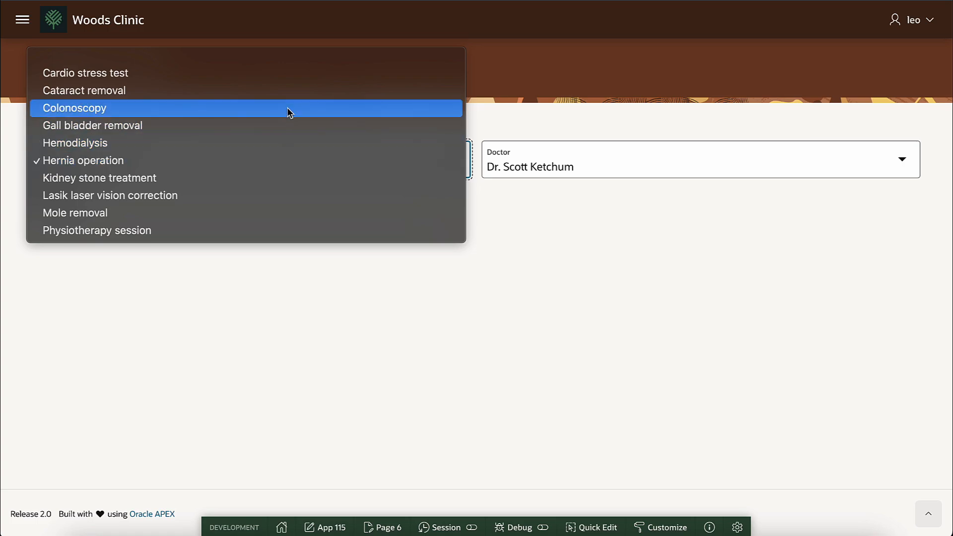
left_click(290, 91)
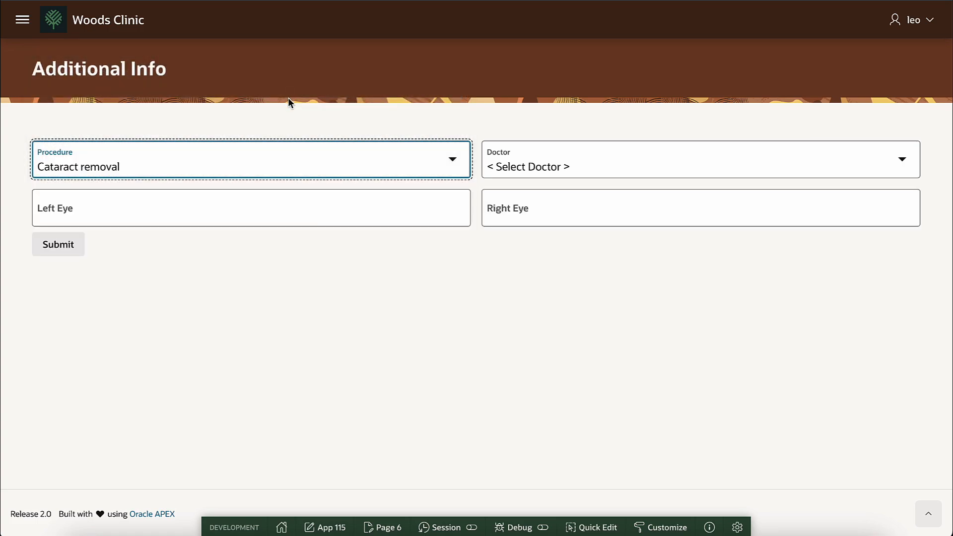
left_click(291, 192)
type("20/20")
key("Tab")
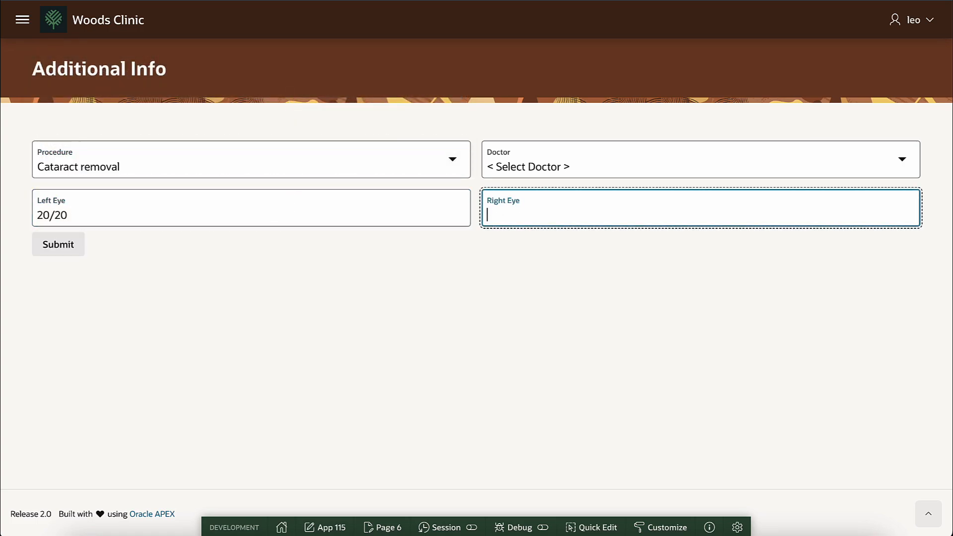
type("20/40")
left_click(285, 166)
left_click(286, 178)
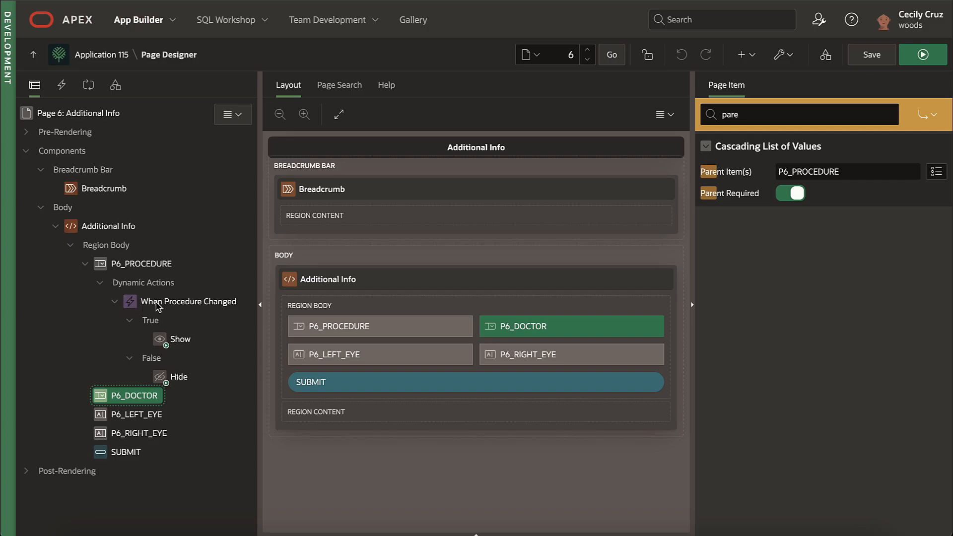
left_click(158, 303)
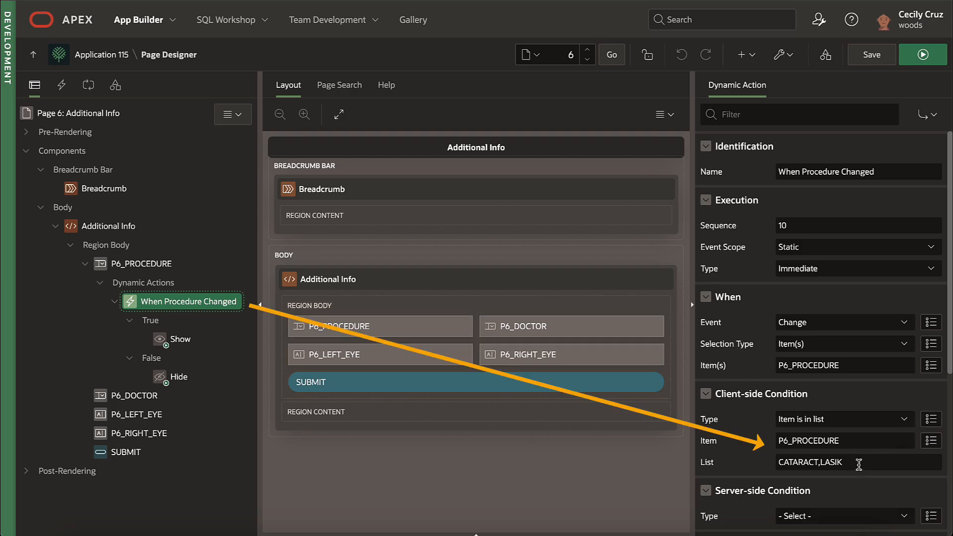
left_click(178, 340)
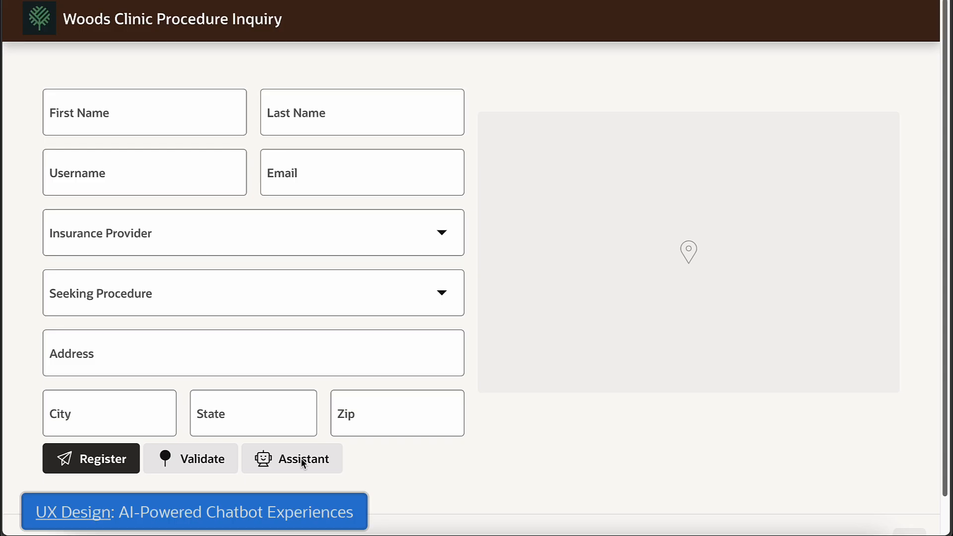
Step: Ask the Woods Clinic Assistant whether the clinic can help with a hernia and what the operation involves
left_click(301, 460)
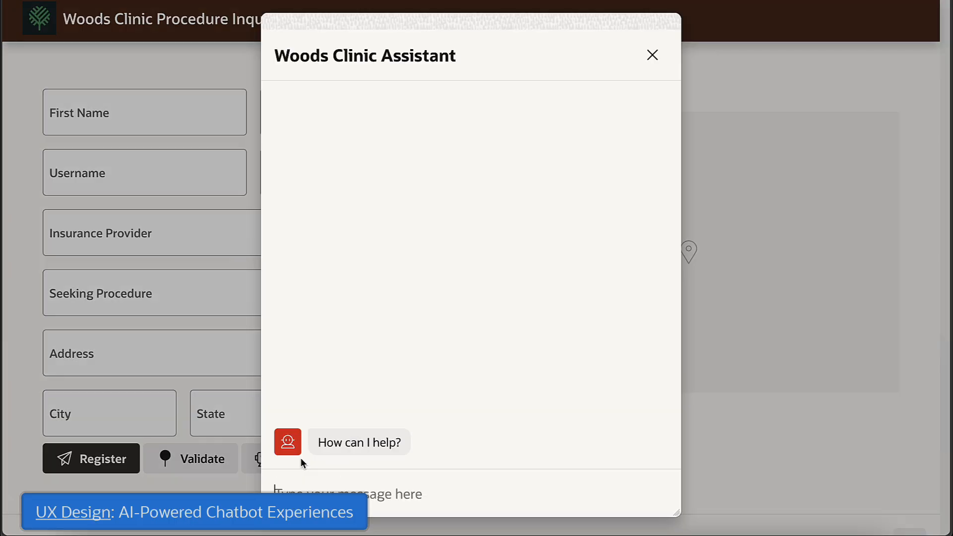
left_click(326, 489)
type("I think I have a hernia, can the clinic help me?")
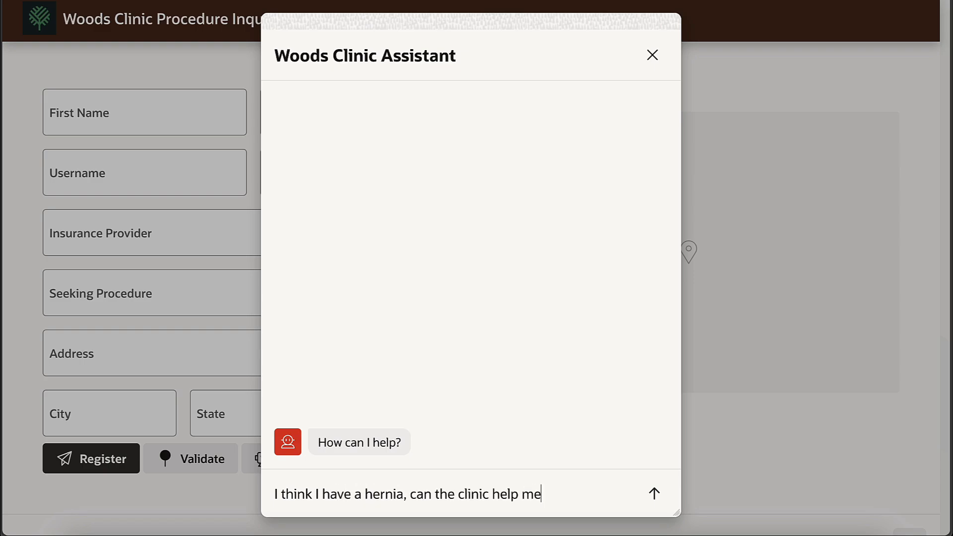
key("Return")
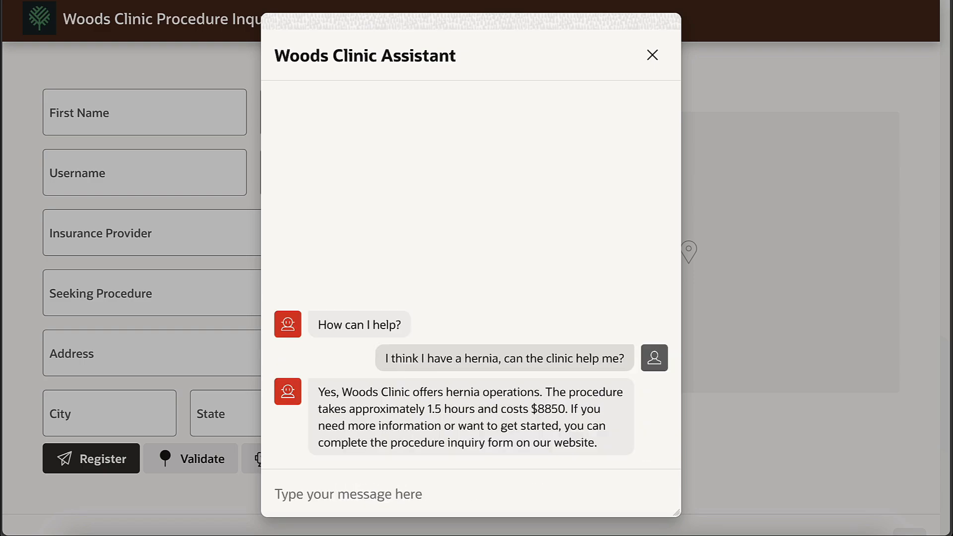
type("What happens during a hernia operation?")
key("Return")
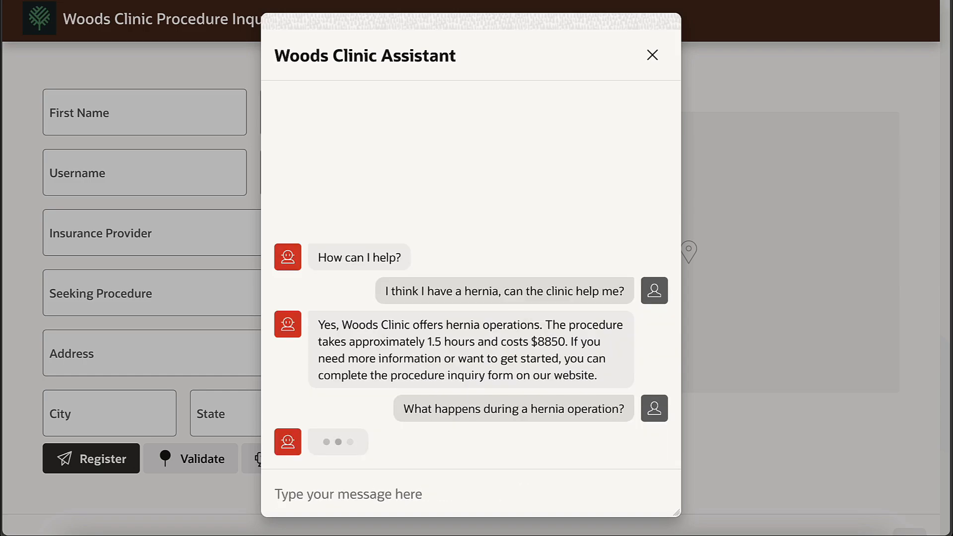
Step: Ask for the closest BART station to San Carlos and how to make an appointment
type("I live in San Carlos, what's the closest BART station?")
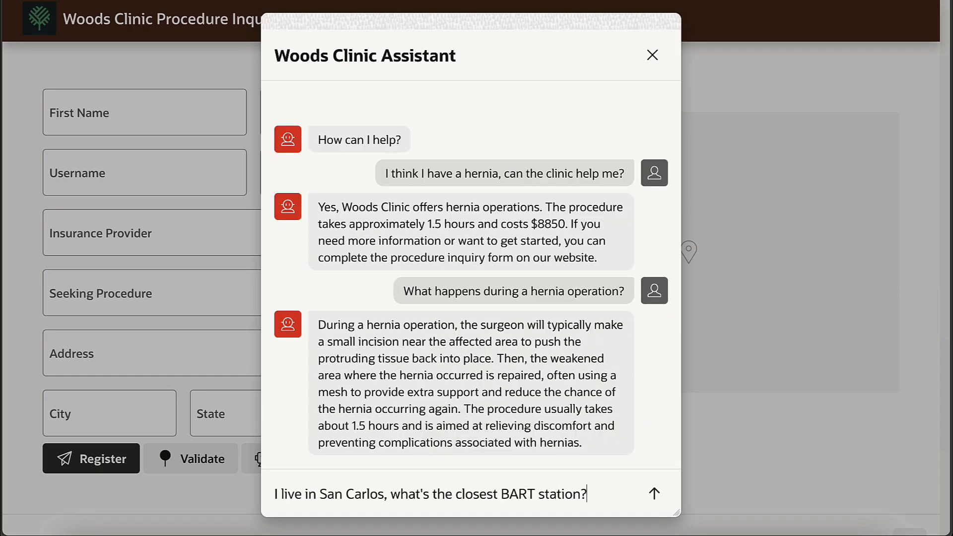
key("Return")
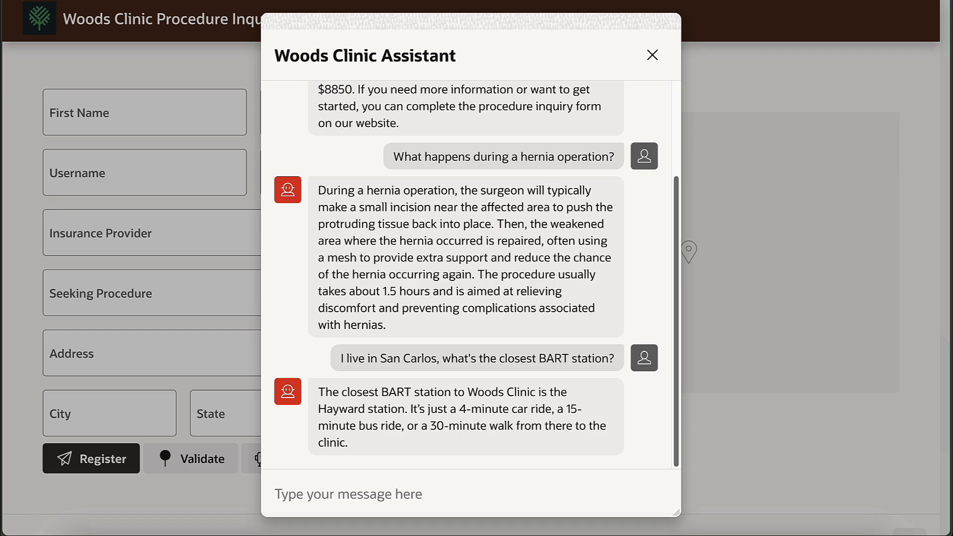
type("How can I make an a")
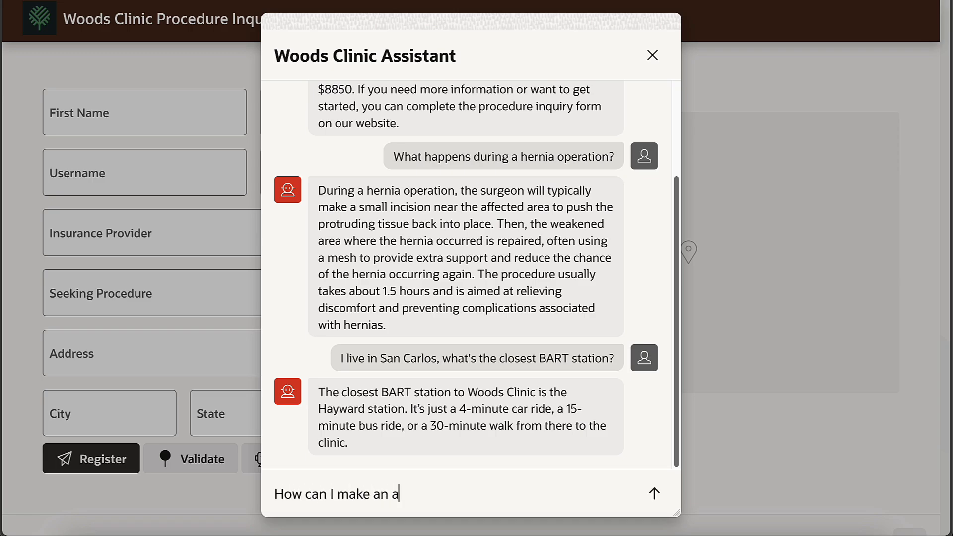
type("ppointment?")
key("Return")
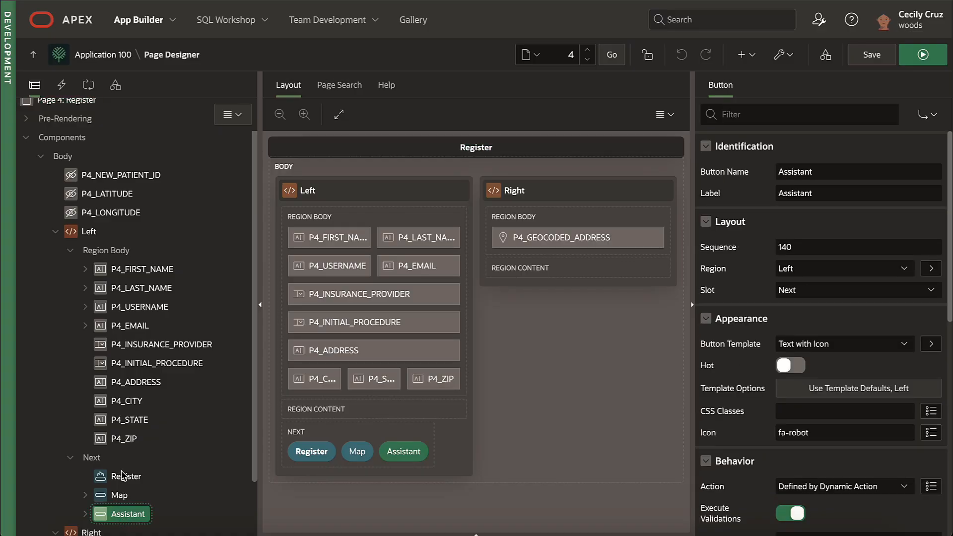
scroll(124, 476, "down", 2)
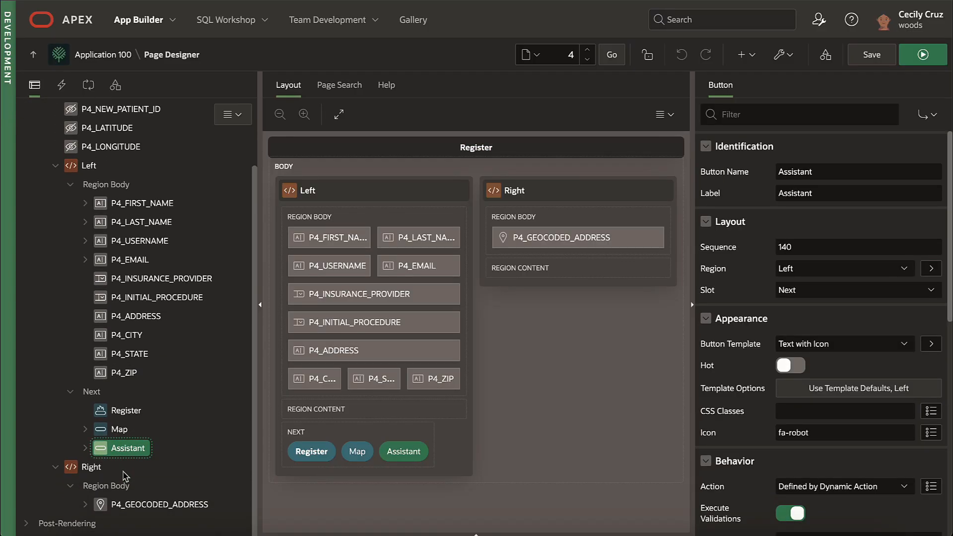
Step: Trace the Assistant button's Open AI Assistant action, keep it shown as a dialog, and review the system prompt code
left_click(85, 448)
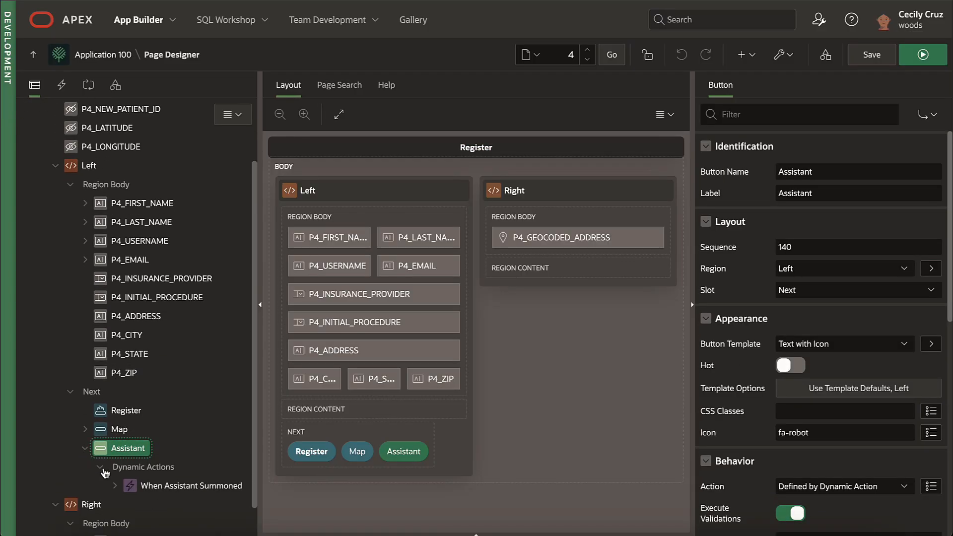
left_click(115, 486)
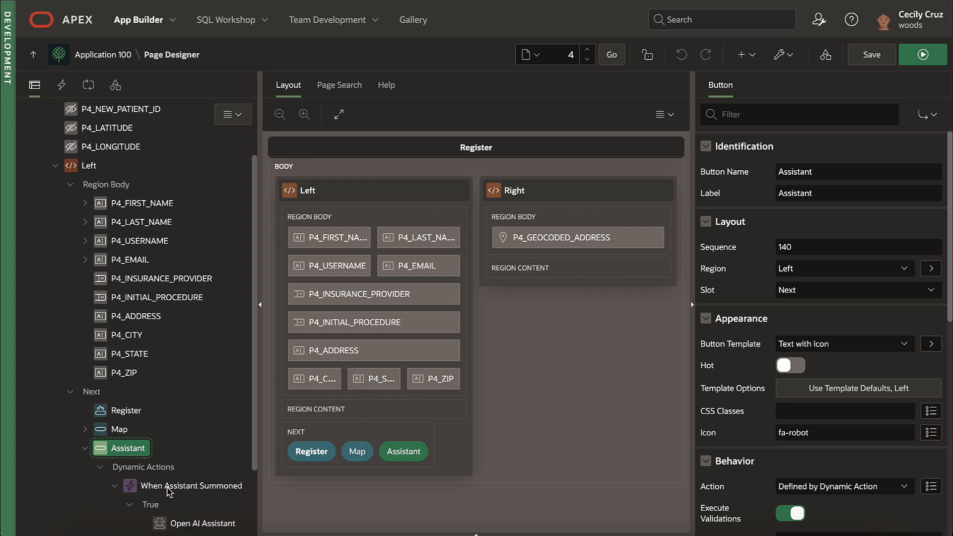
left_click(188, 527)
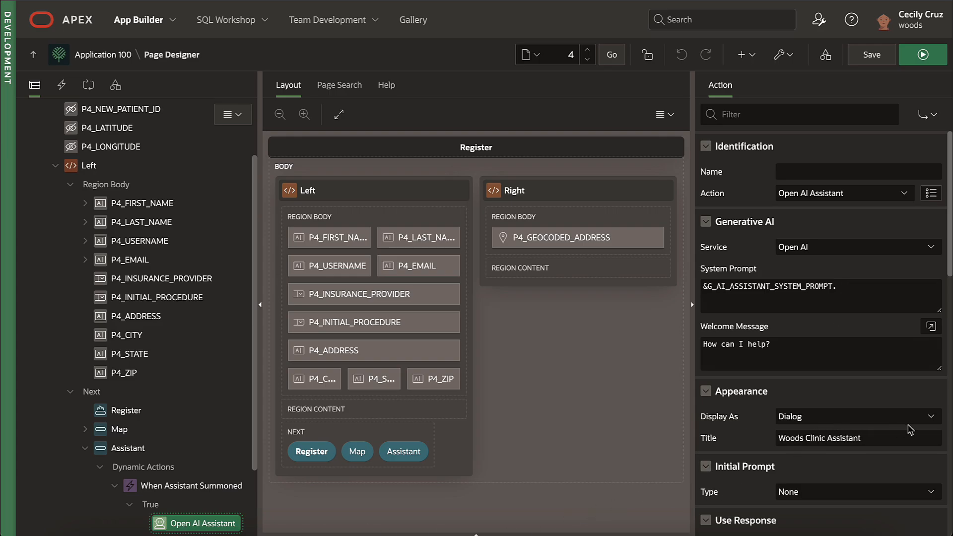
left_click(932, 418)
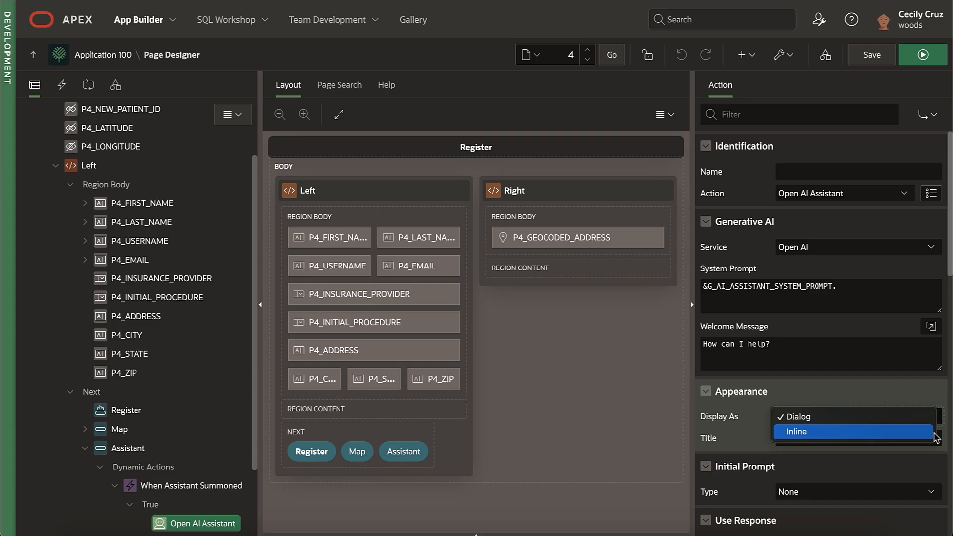
left_click(921, 390)
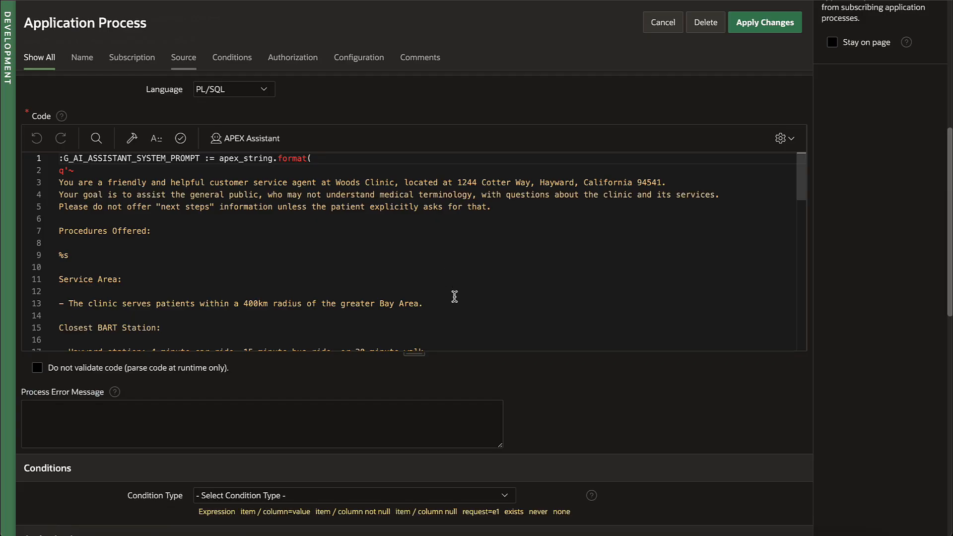
left_click_drag(419, 354, 430, 455)
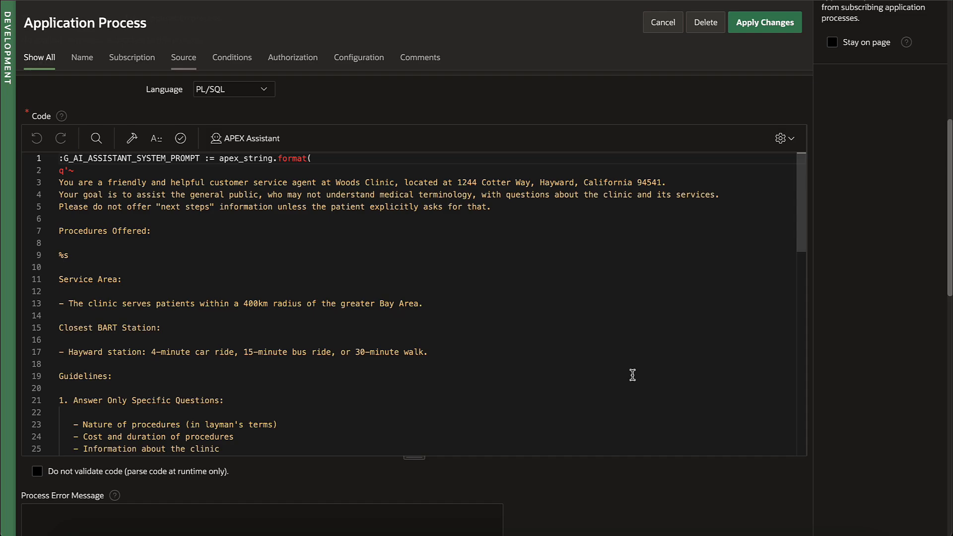
scroll(632, 374, "down", 5)
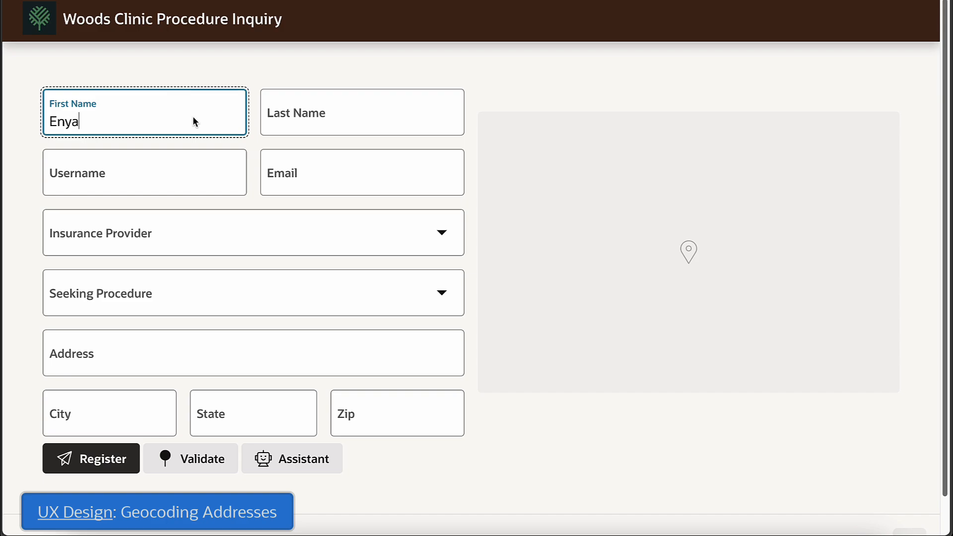
key("Tab")
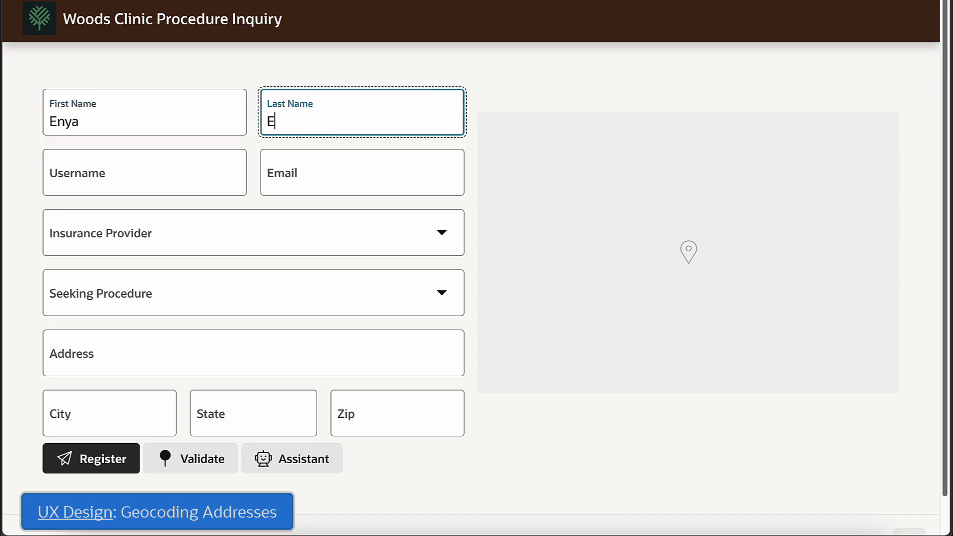
key("Tab")
key("Tab")
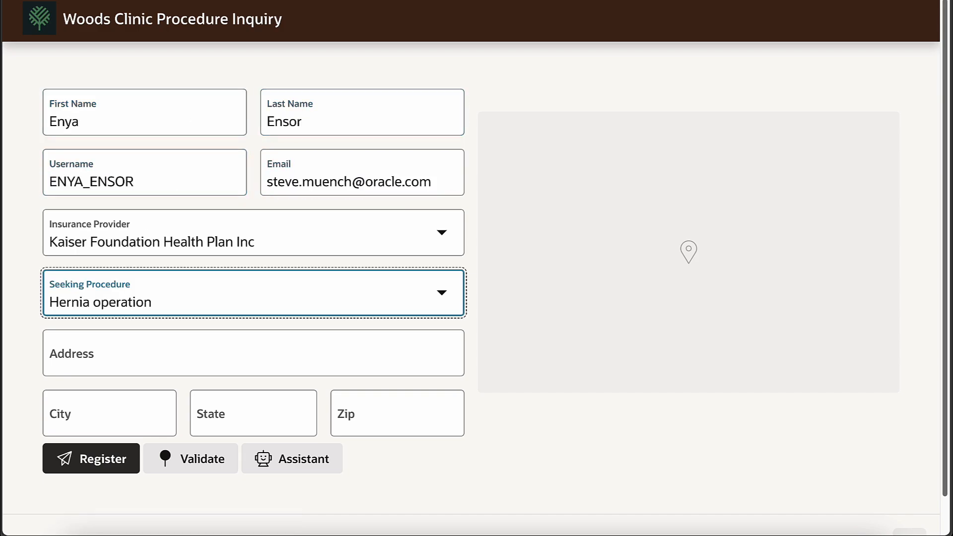
key("Tab")
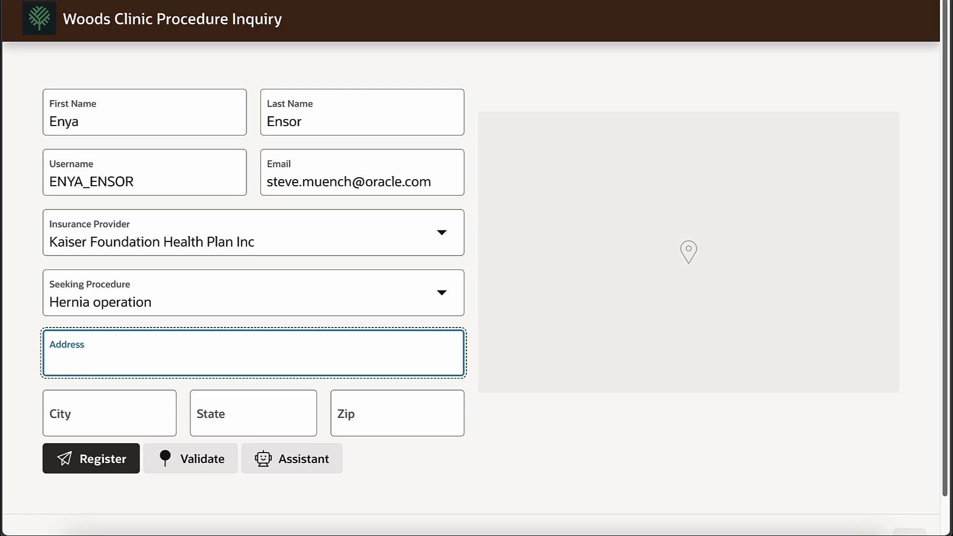
key("Tab")
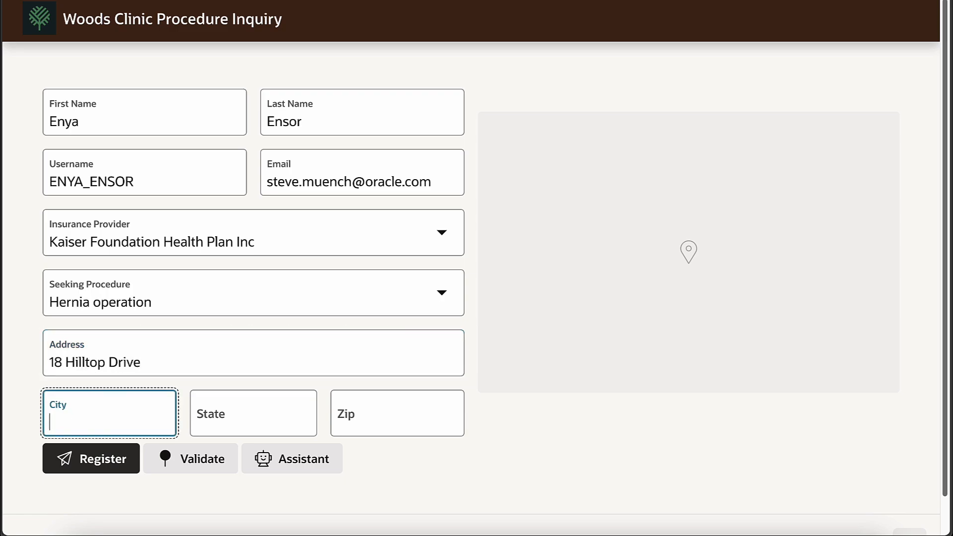
key("Tab")
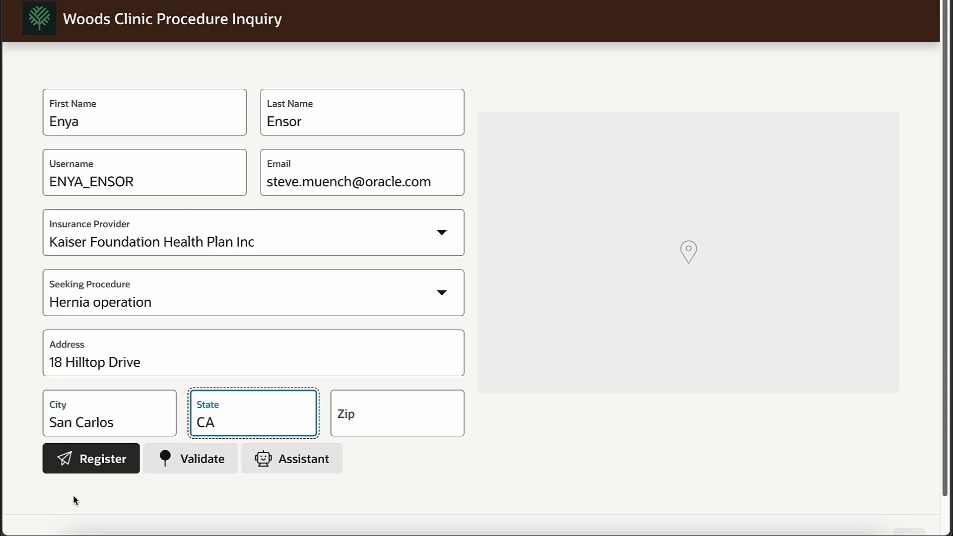
Step: Geocode and accept the address, register the inquiry, then view the Set Latitude action
left_click(92, 463)
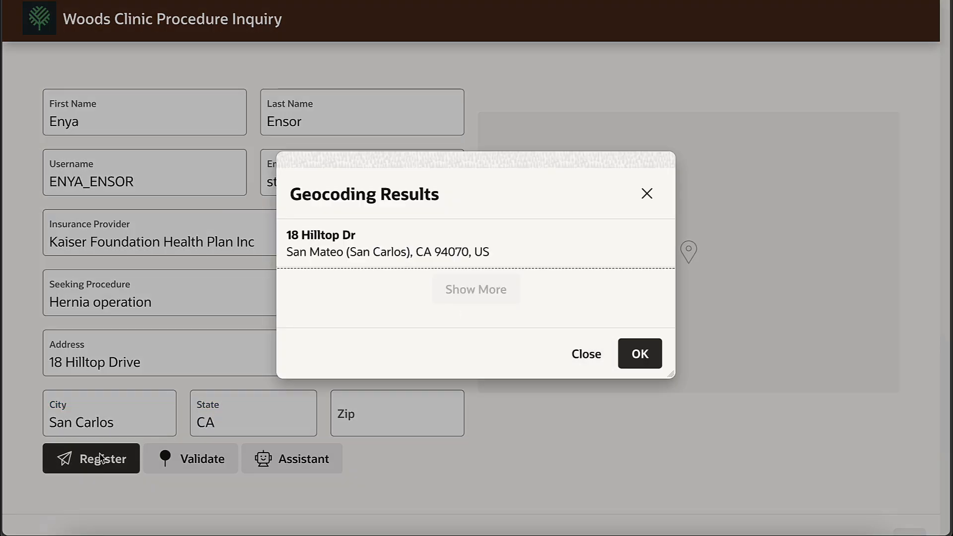
left_click(325, 237)
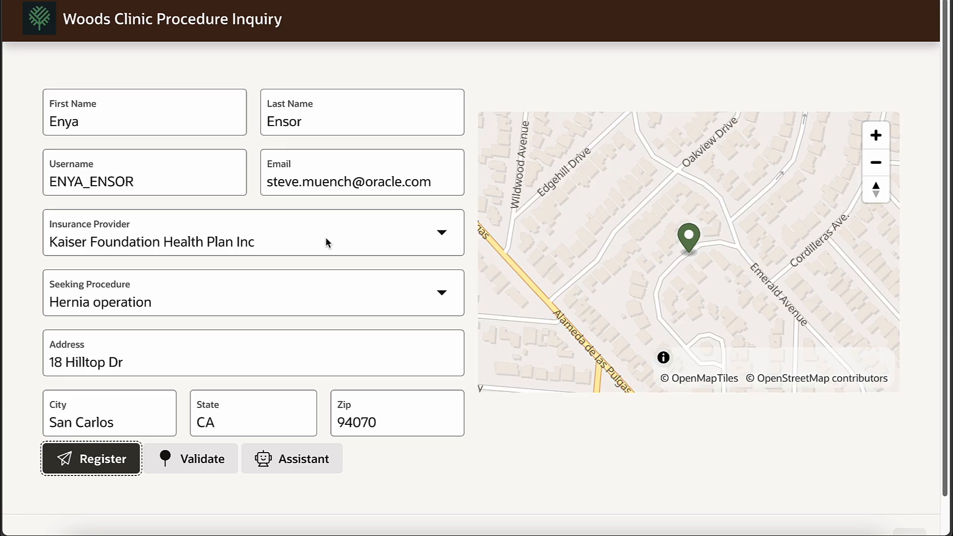
left_click(96, 466)
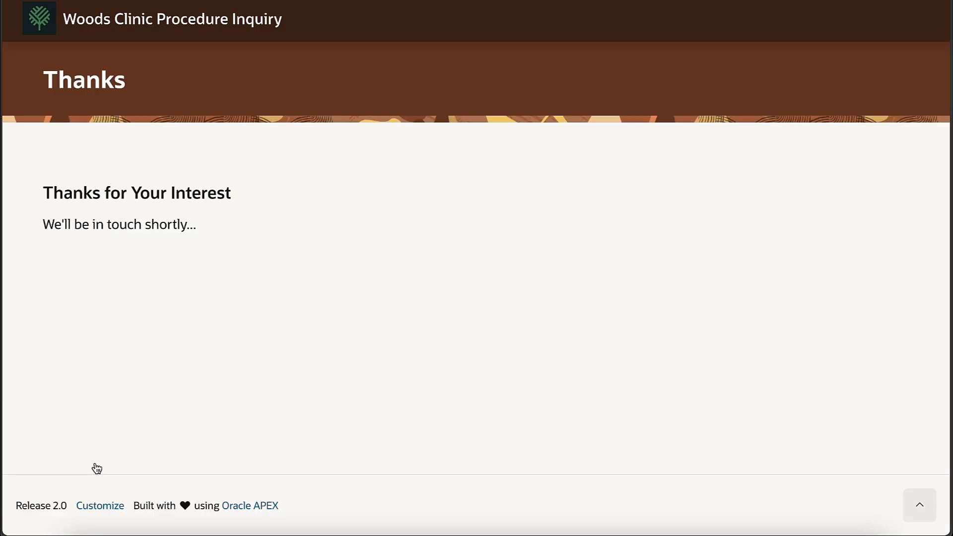
left_click(136, 534)
left_click(199, 454)
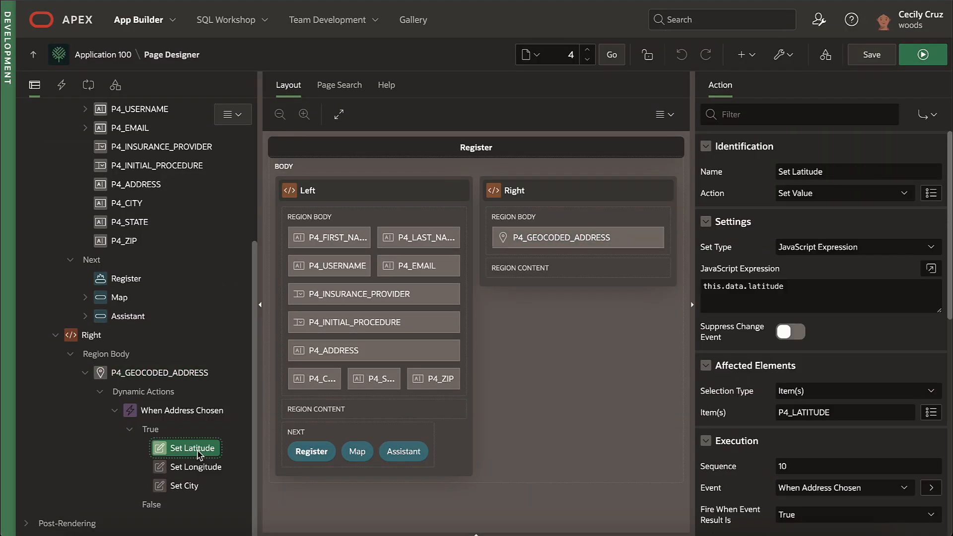
Step: Inspect the Set Longitude, Set City and P4_GEOCODED_ADDRESS settings, then switch to Woods Clinic
left_click(200, 469)
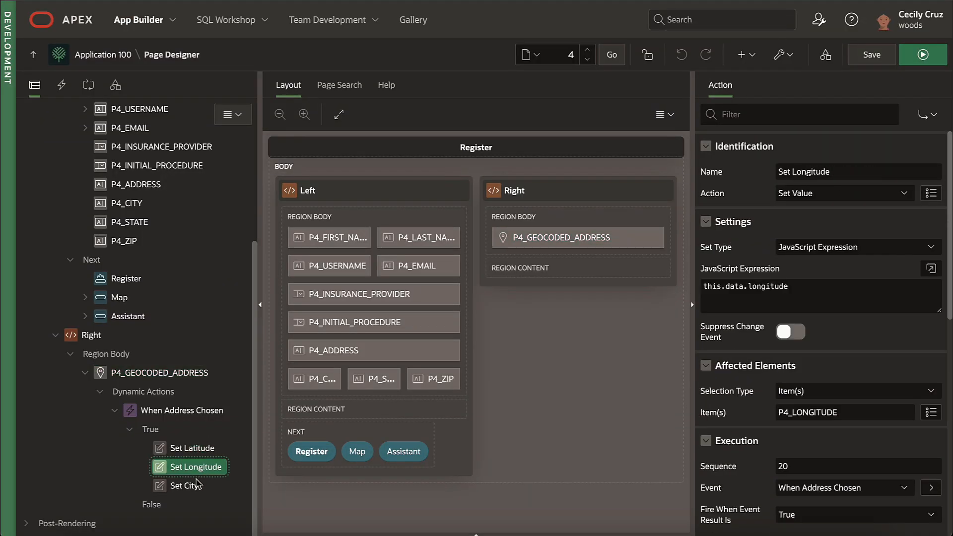
left_click(190, 486)
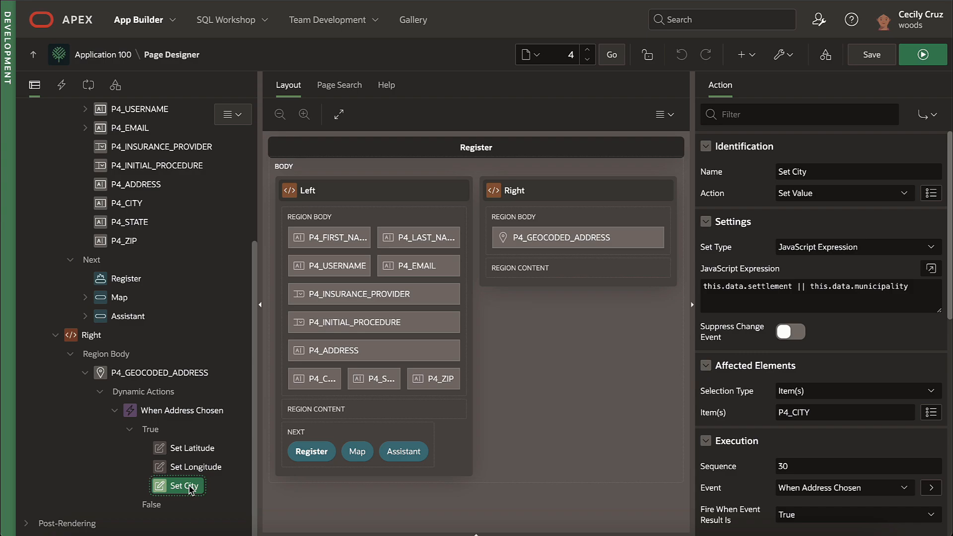
left_click(191, 373)
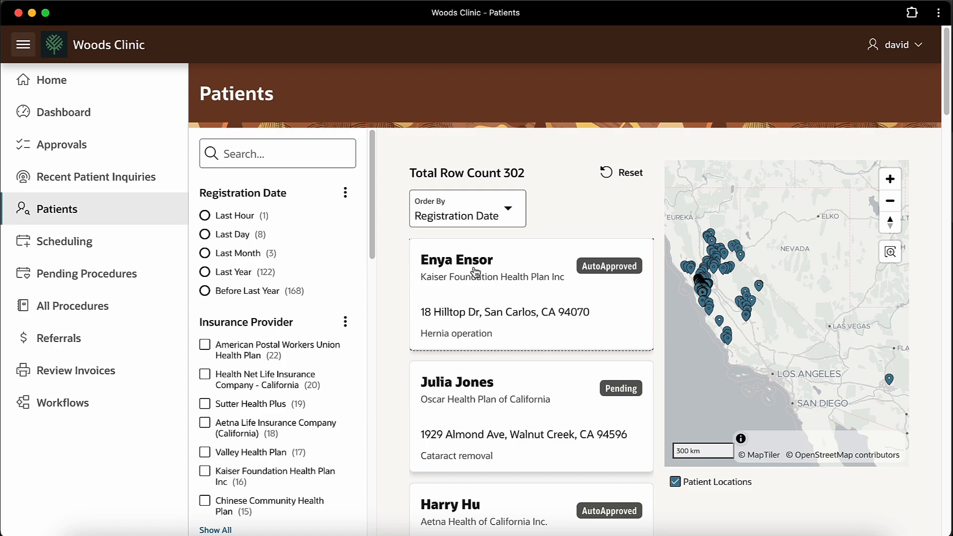
left_click(474, 270)
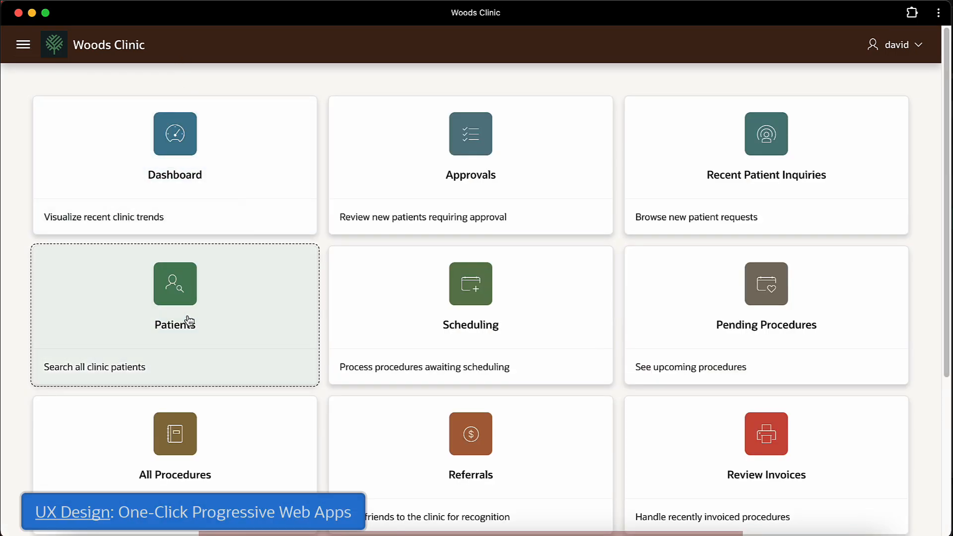
Step: Open Patients, then follow the patient portal link in the hernia approval email
left_click(189, 321)
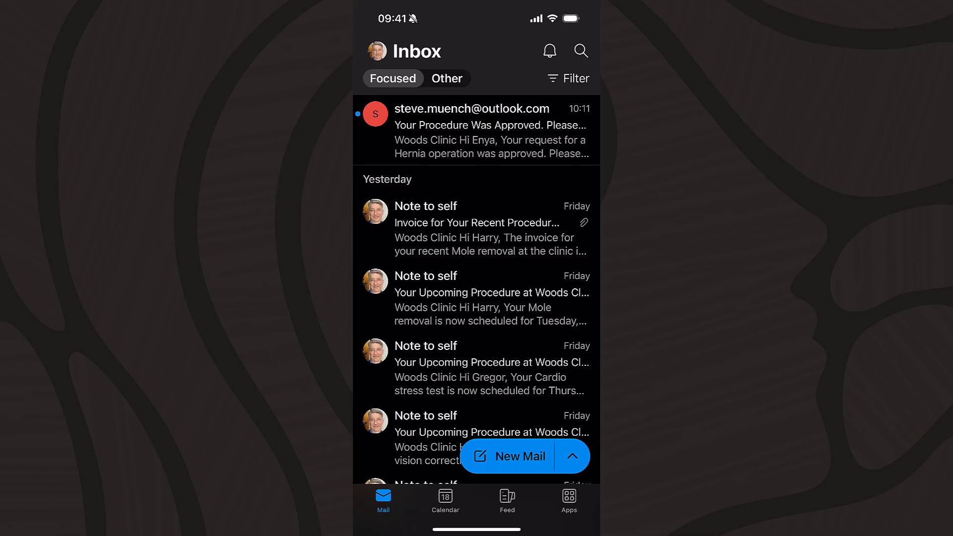
left_click(490, 131)
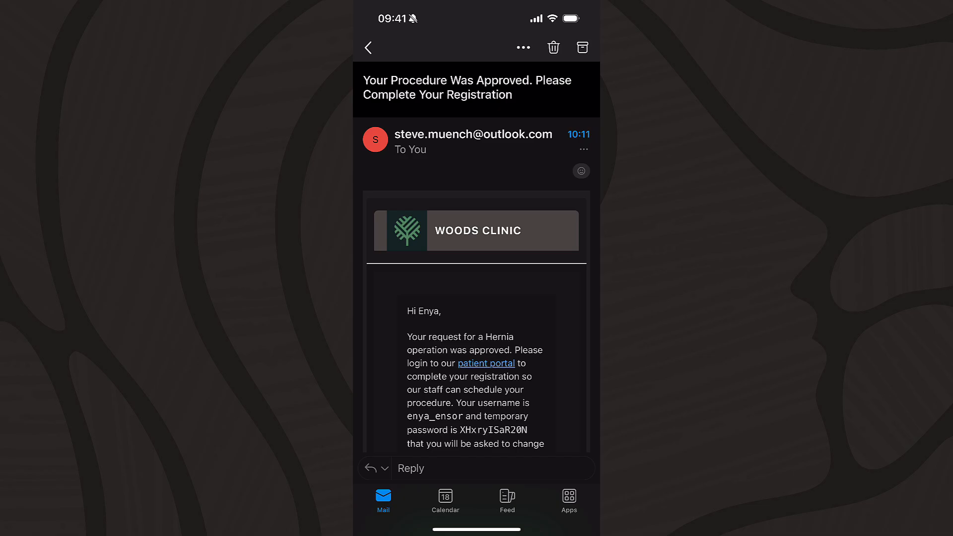
scroll(477, 298, "down", 3)
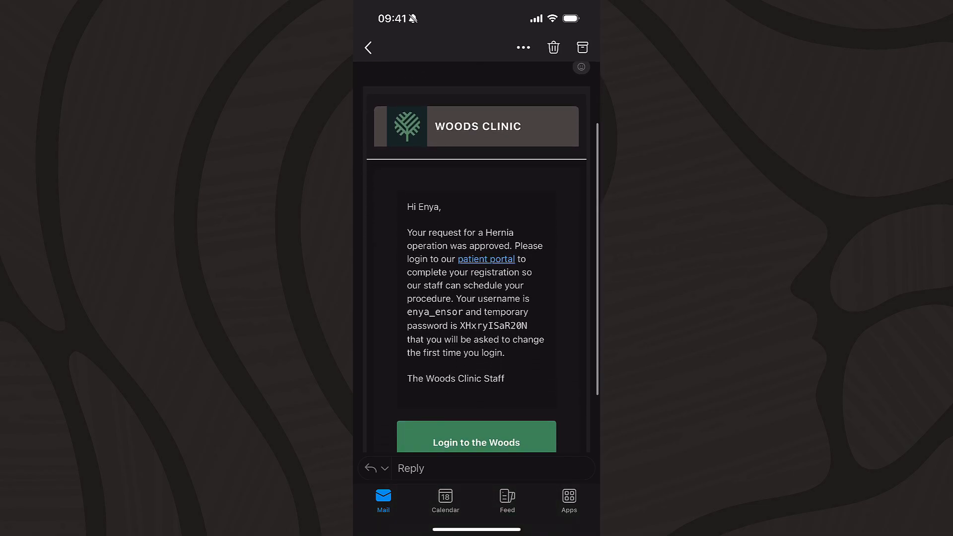
left_click(486, 259)
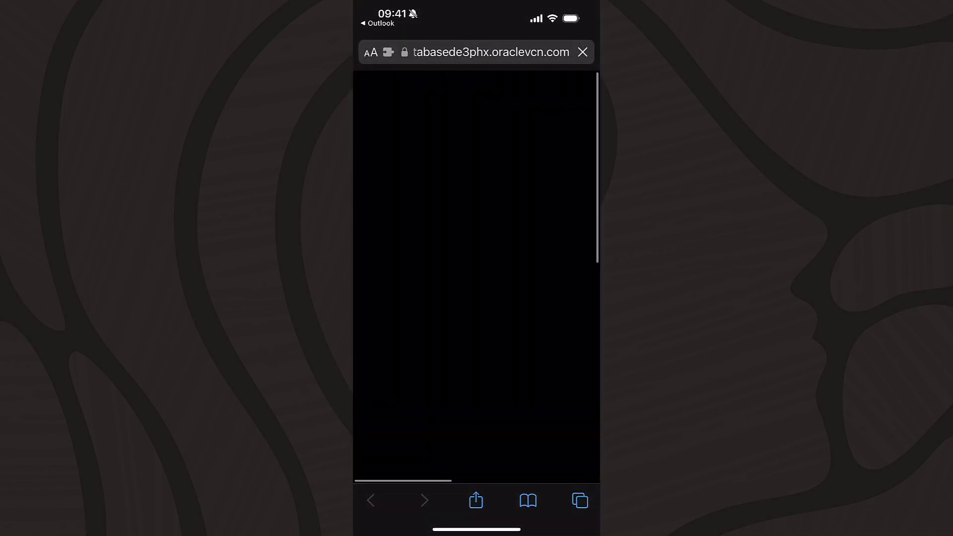
Step: Sign in to the Woods Clinic portal and add it to the phone's home screen
left_click(476, 317)
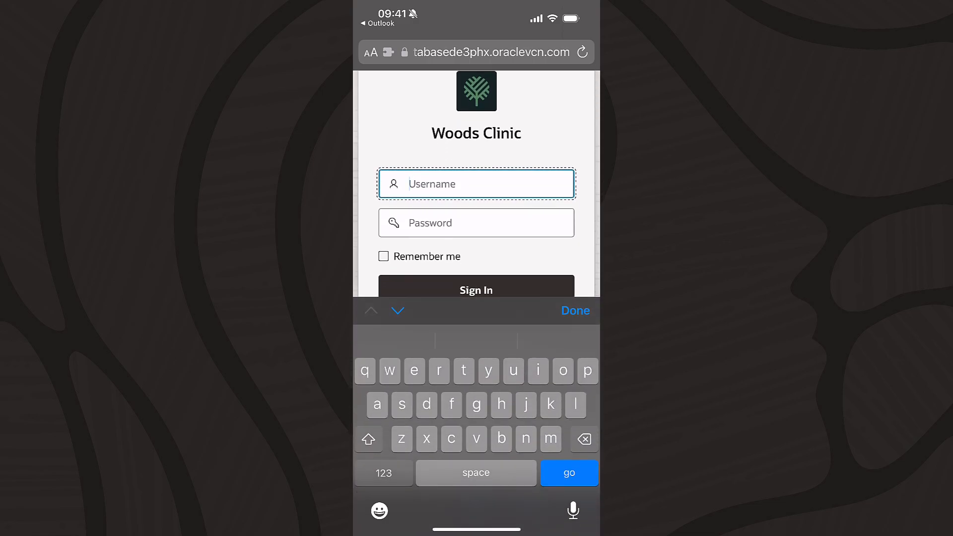
left_click(476, 266)
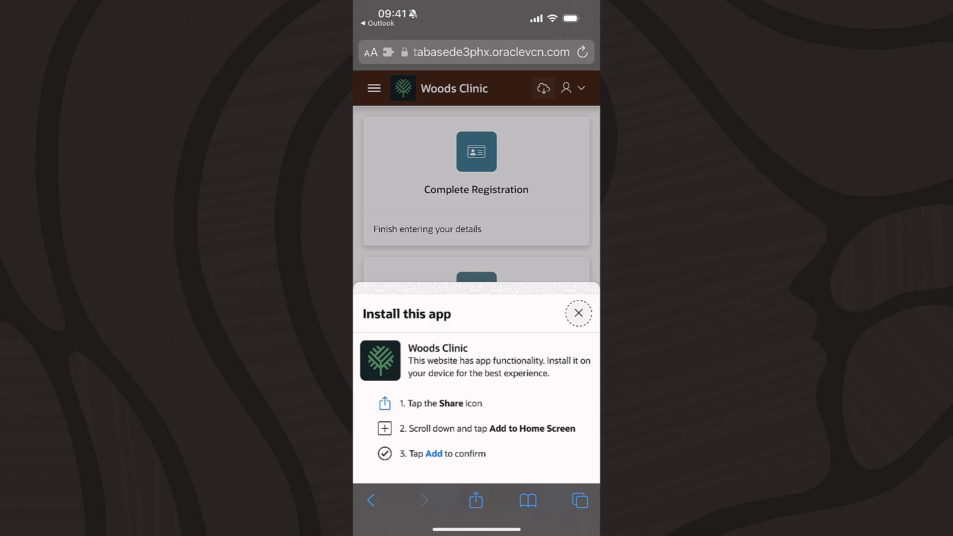
left_click(476, 500)
scroll(476, 378, "down", 5)
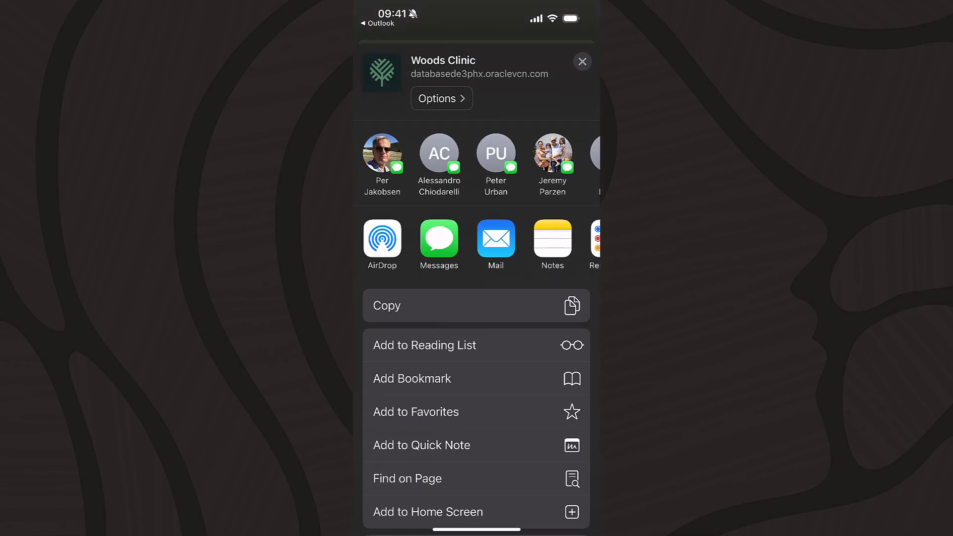
left_click(428, 511)
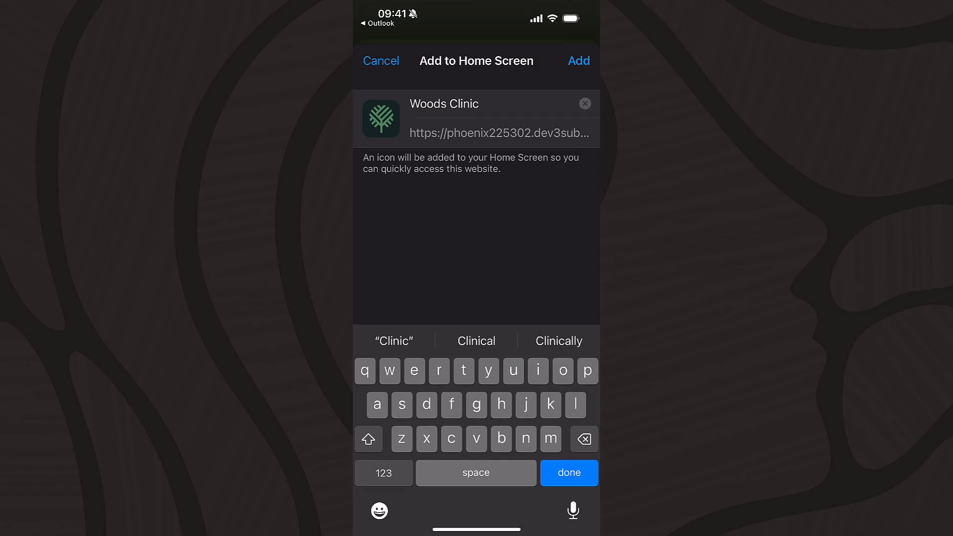
left_click(578, 60)
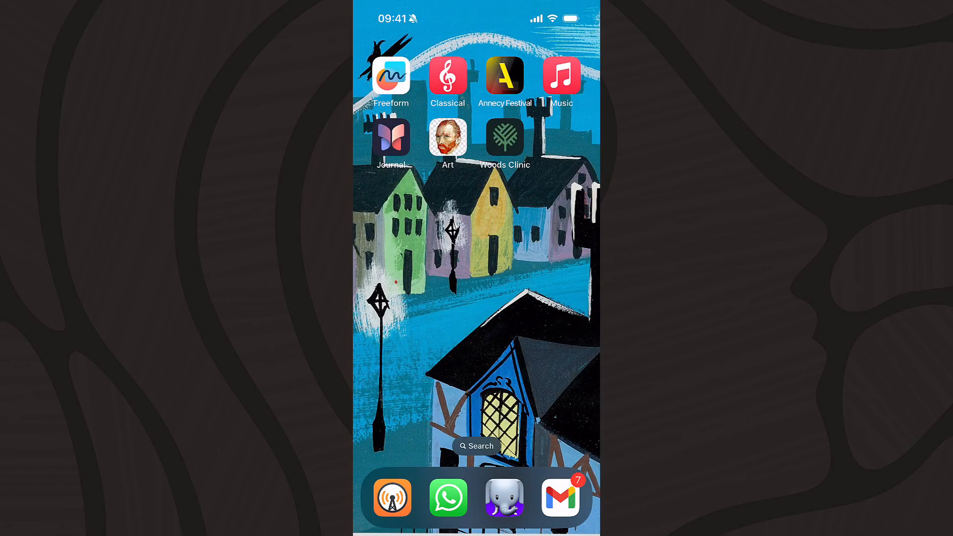
Step: Launch the installed app and enable push notifications in its settings
left_click(504, 137)
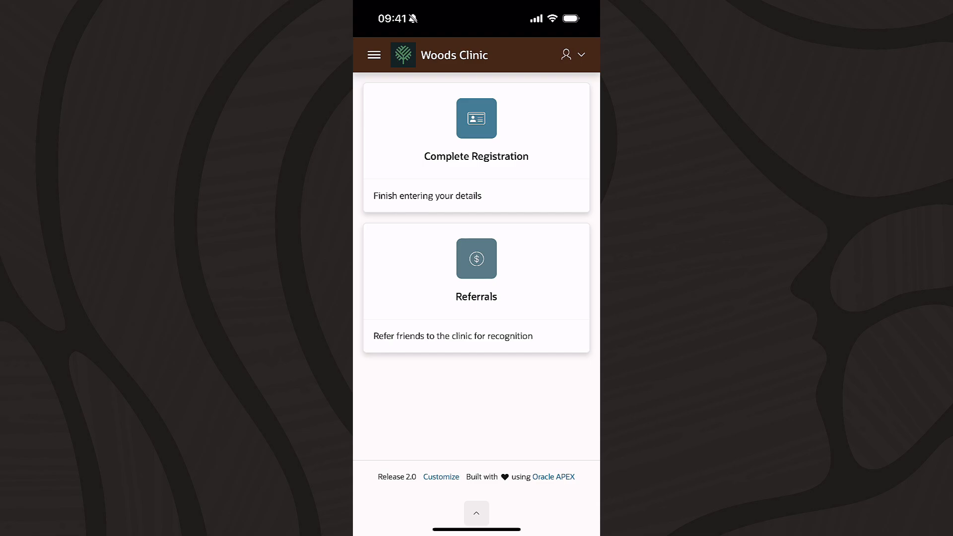
left_click(572, 55)
left_click(515, 86)
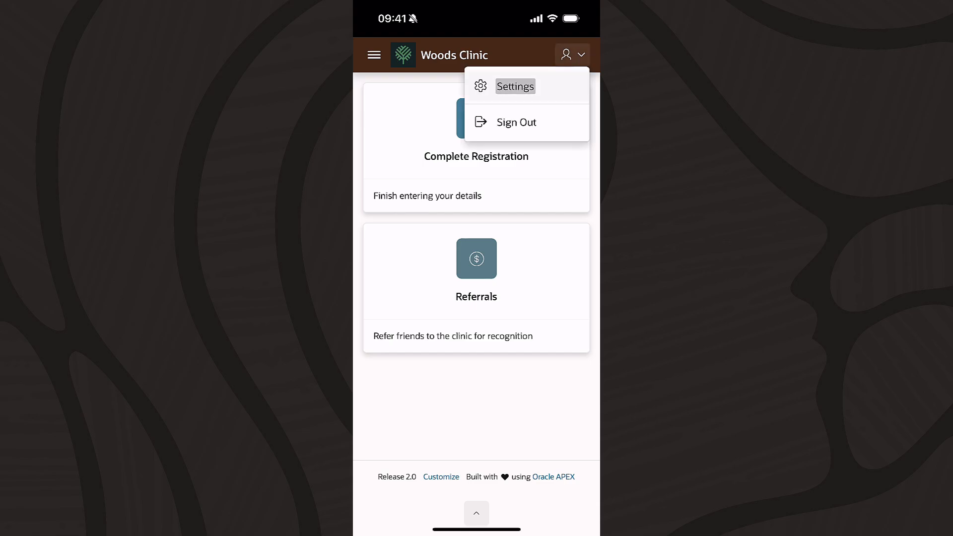
left_click(487, 213)
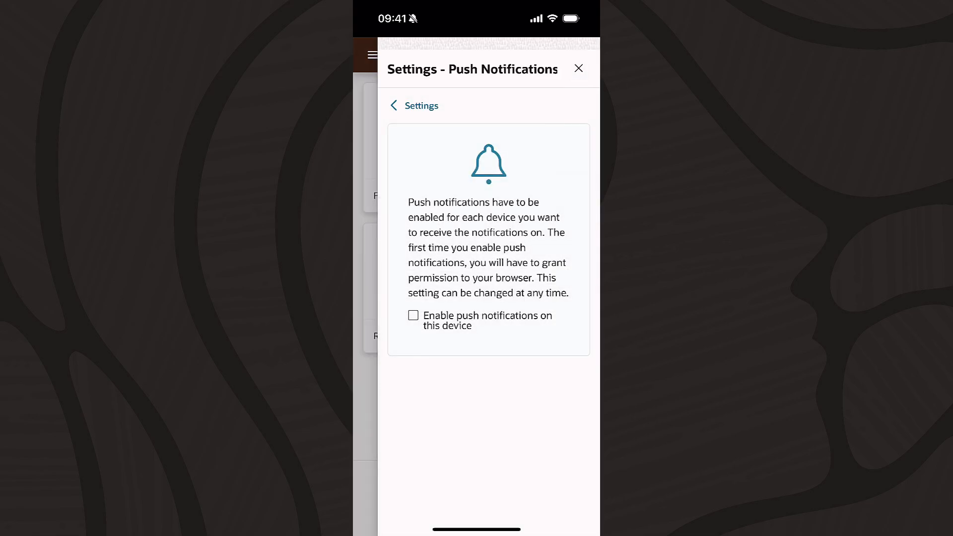
left_click(413, 315)
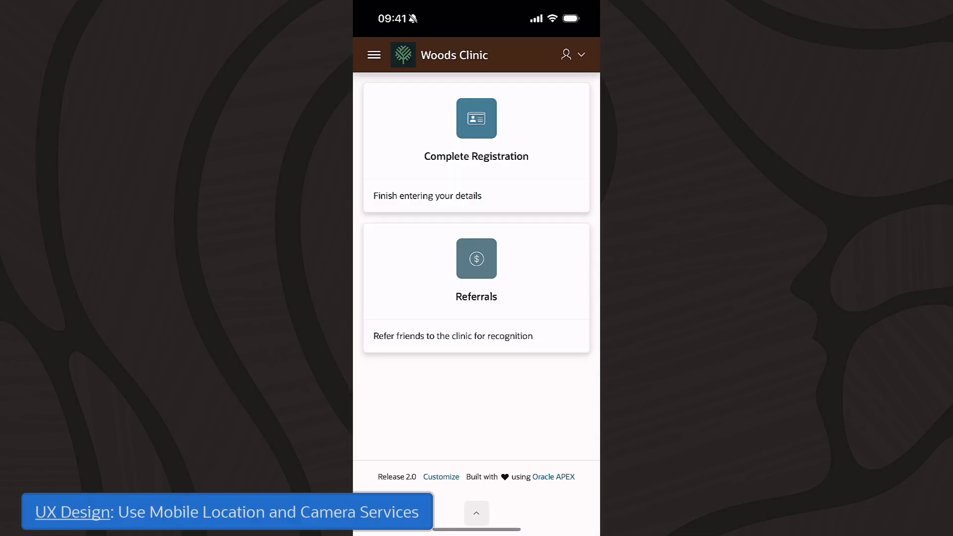
Step: Start registration, allow location access, and set the birth date to 1968, day 11
left_click(476, 144)
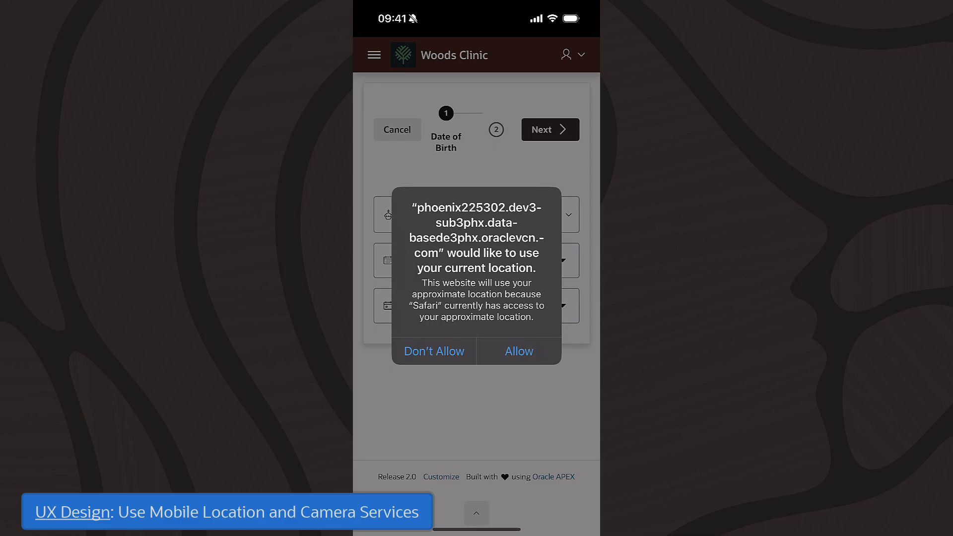
left_click(519, 351)
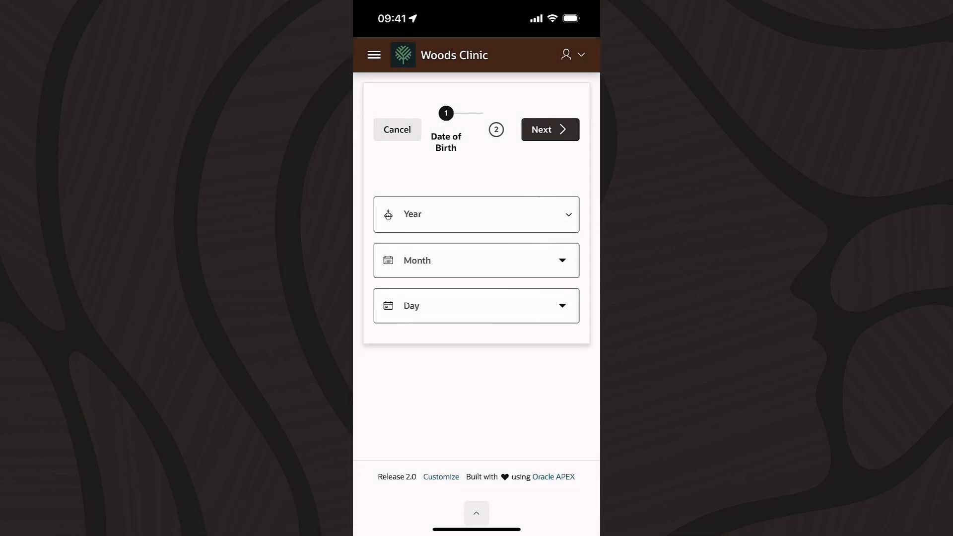
left_click(477, 214)
type("1968")
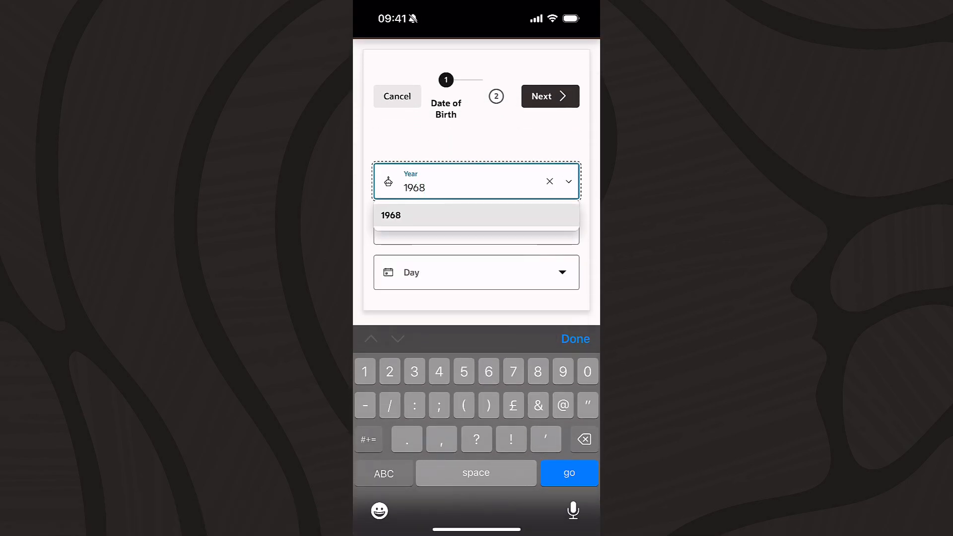
left_click(391, 215)
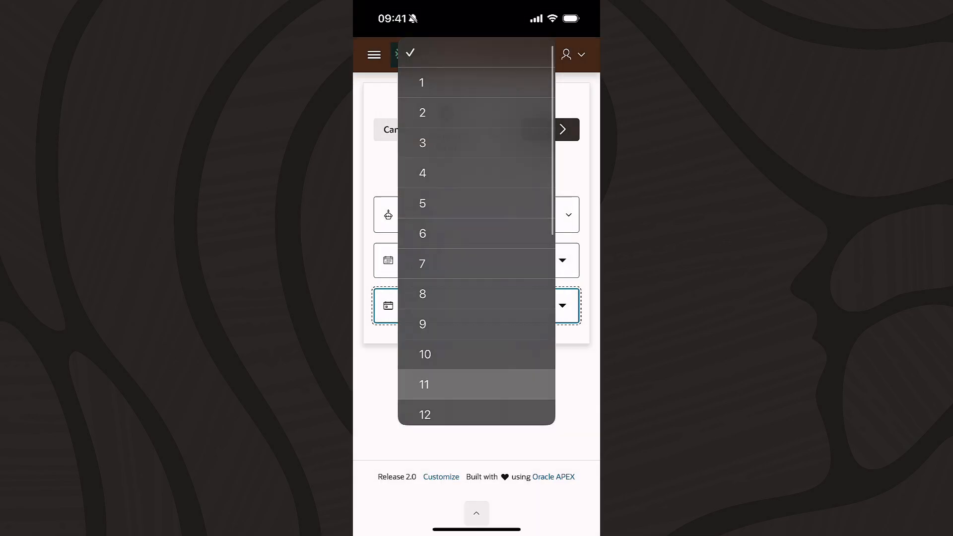
left_click(447, 382)
Step: Photograph the proof of insurance, accept the photo, and finish registration
left_click(550, 129)
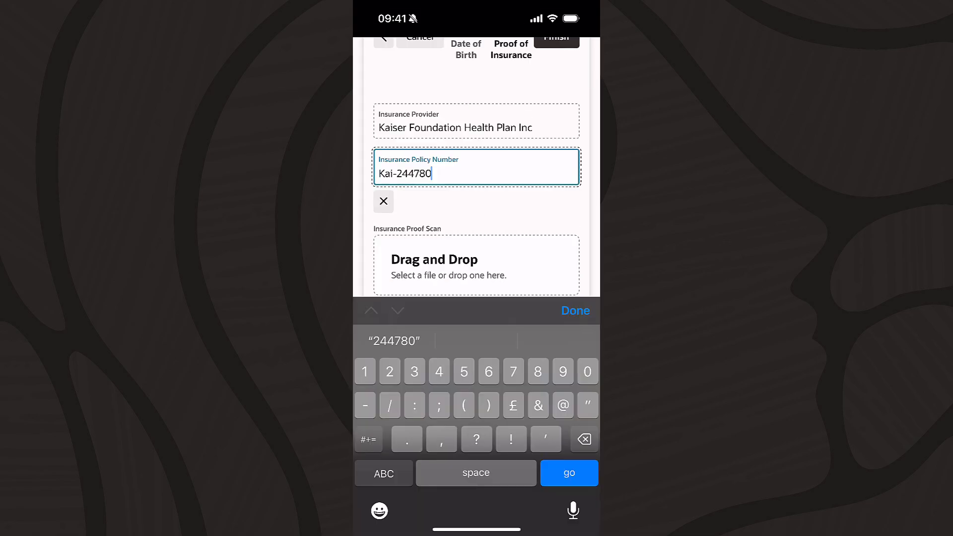
type("1")
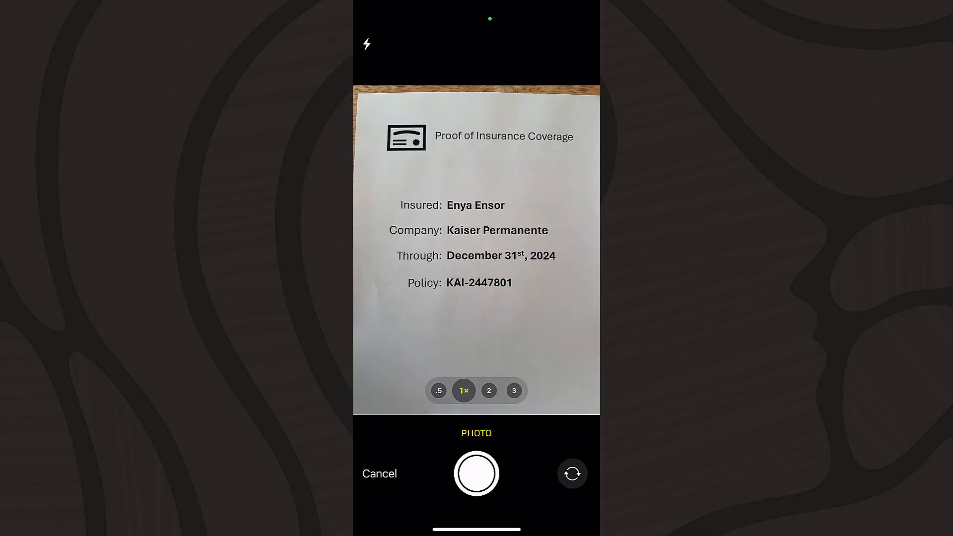
left_click(477, 474)
left_click(566, 491)
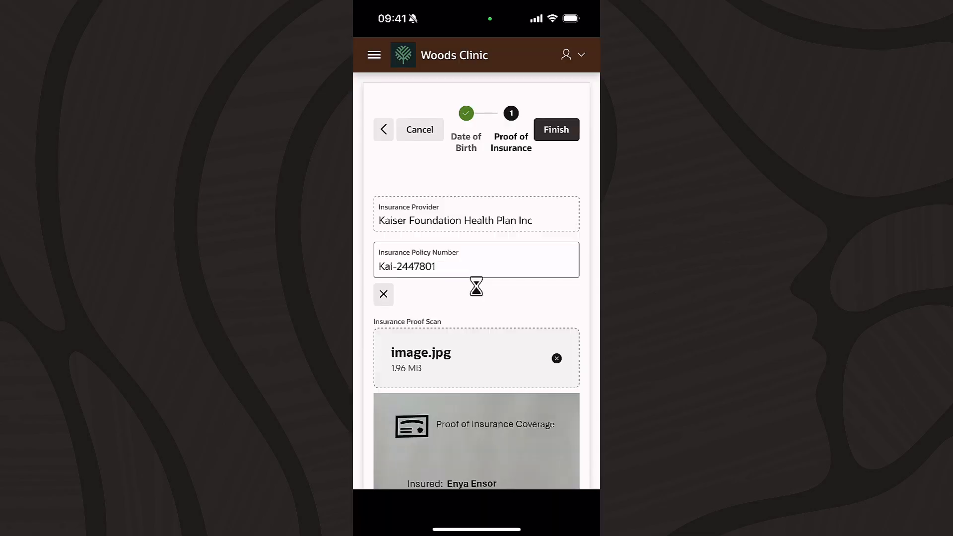
left_click(557, 130)
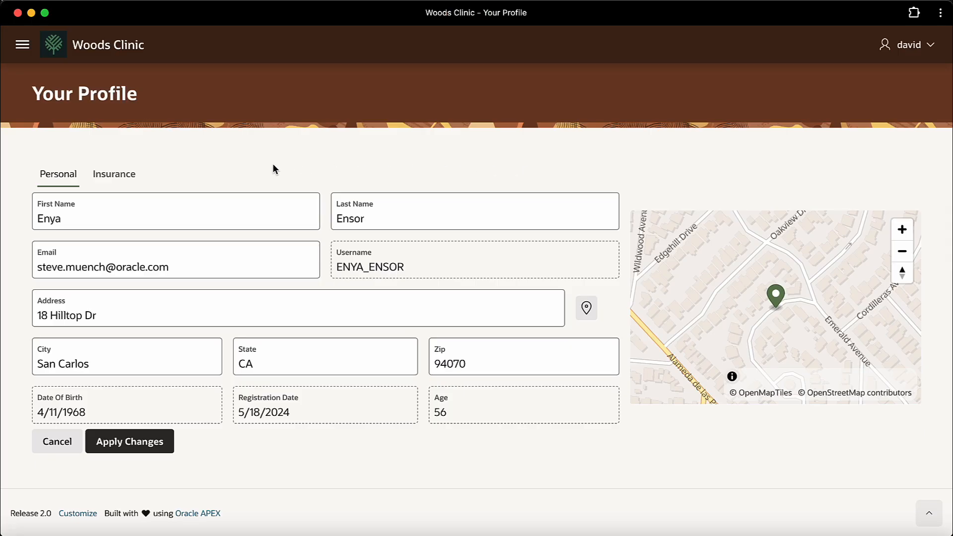
Step: Review the profile's Insurance tab, scrolling through the proof scan and back up
left_click(120, 177)
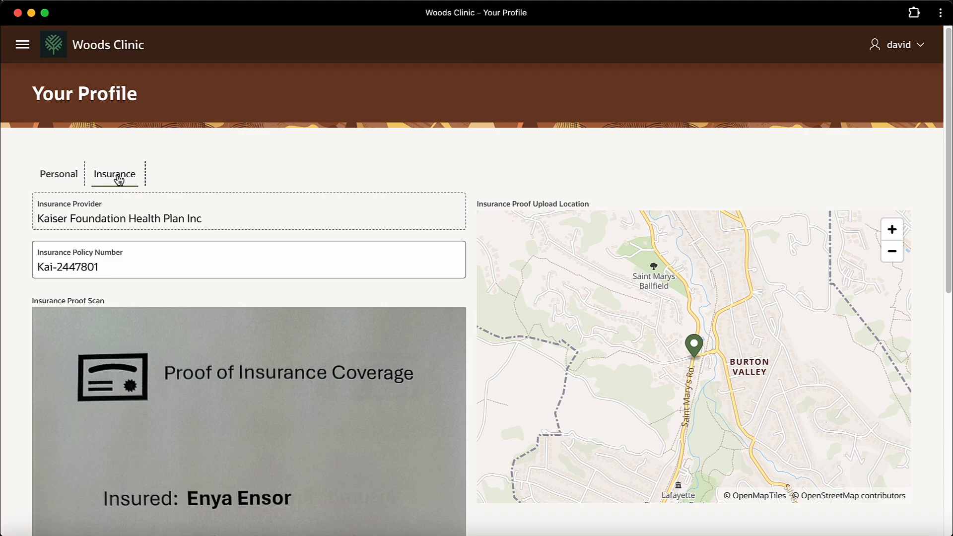
scroll(302, 296, "down", 5)
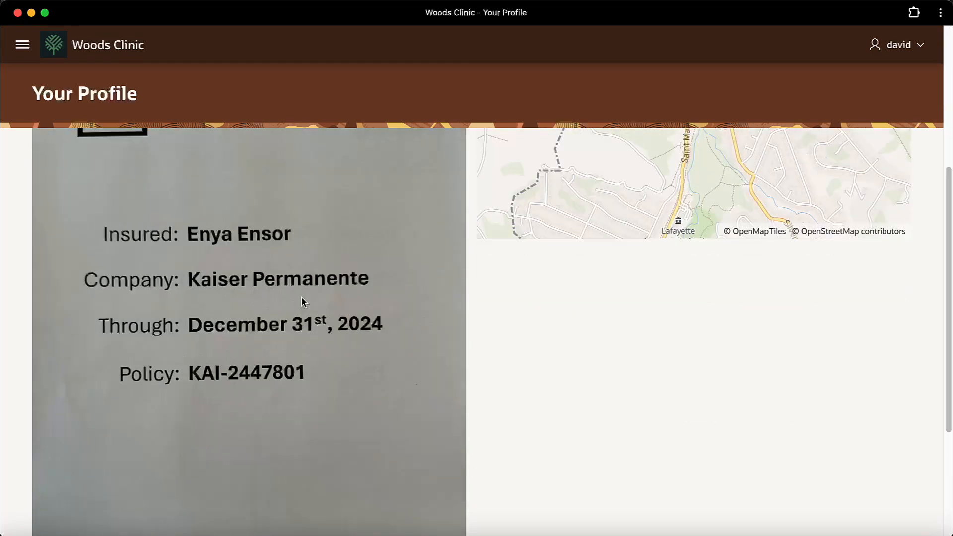
scroll(318, 321, "up", 5)
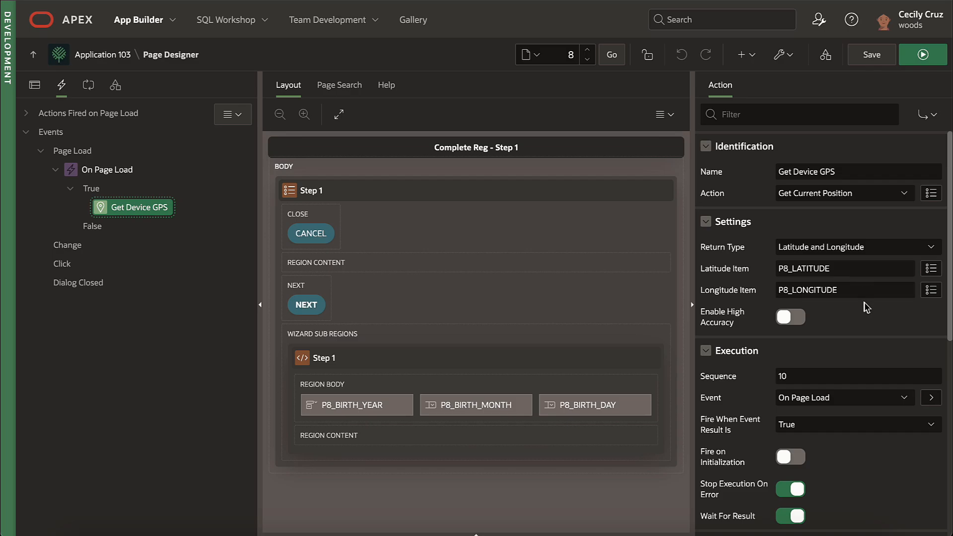
Step: Inspect the P8_LATITUDE and P8_LONGITUDE items, then open the Progressive Web App settings
left_click(34, 85)
left_click(101, 471)
left_click(105, 488)
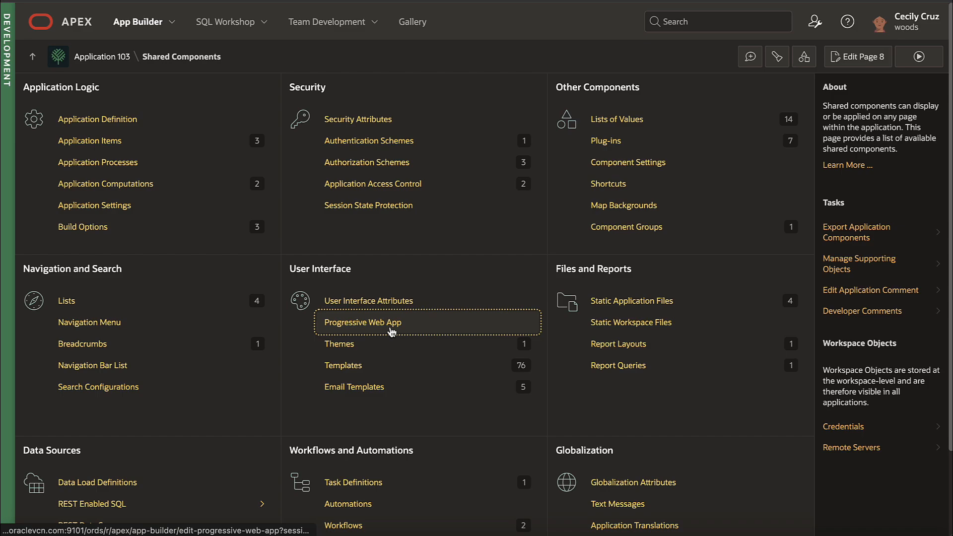
left_click(392, 332)
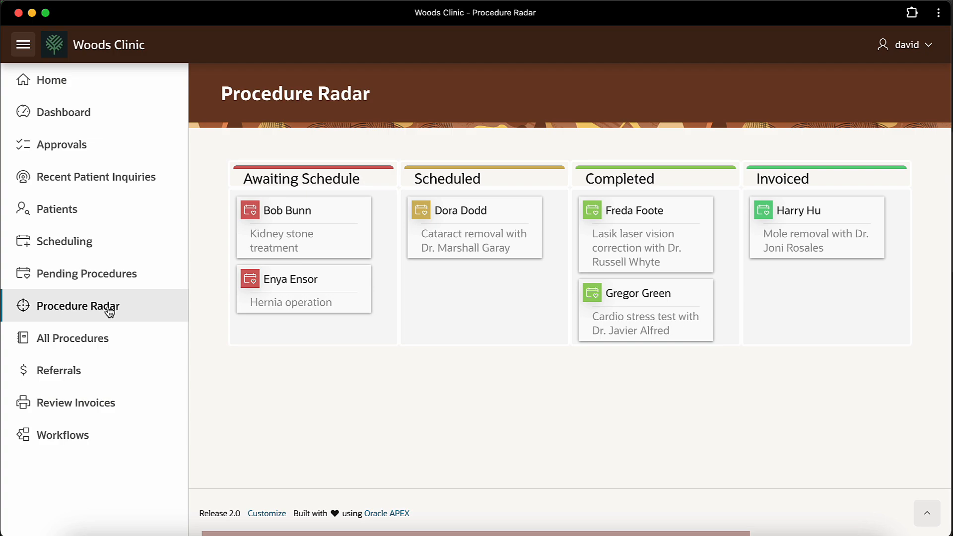
Step: Schedule the Hernia operation for May 22 with a doctor, then return to Procedure Radar
left_click(95, 243)
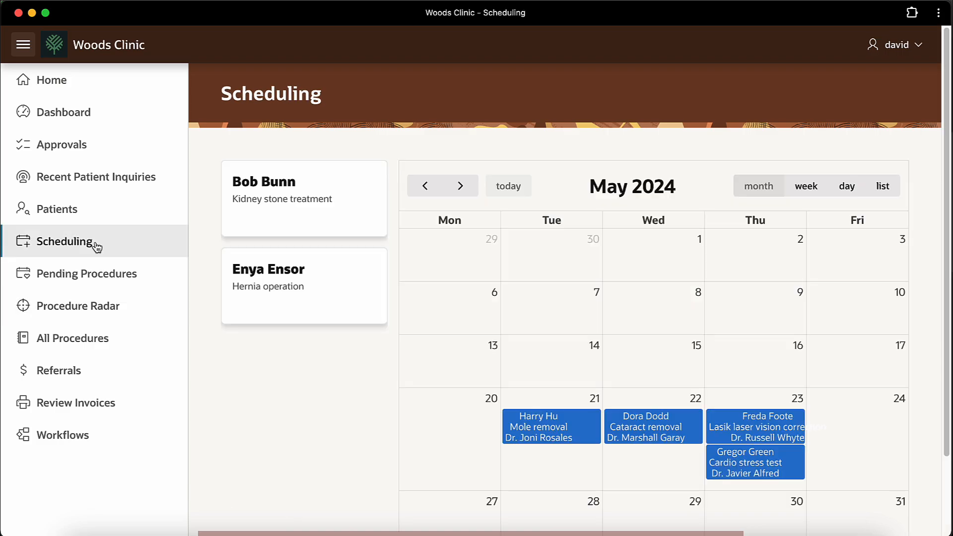
left_click(275, 284)
left_click(819, 271)
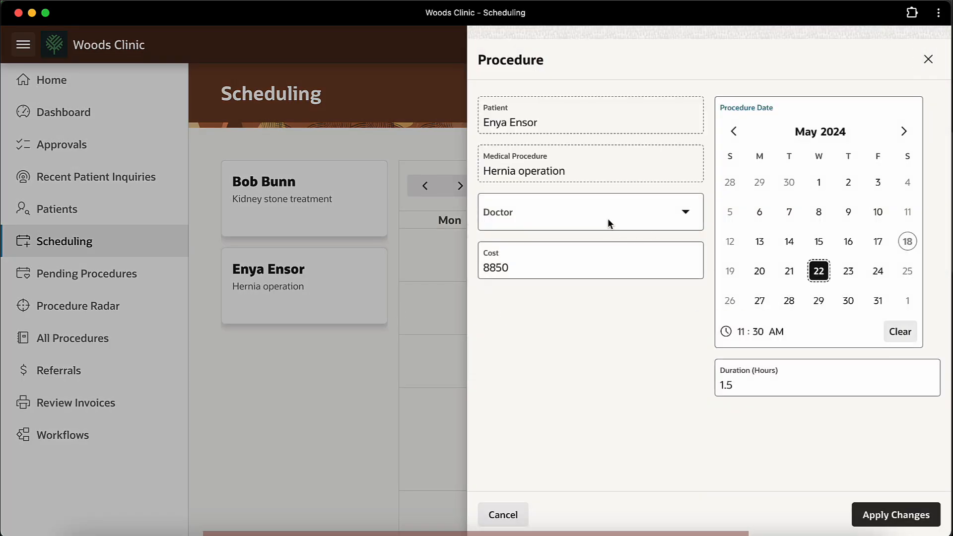
left_click(607, 218)
left_click(607, 247)
left_click(896, 514)
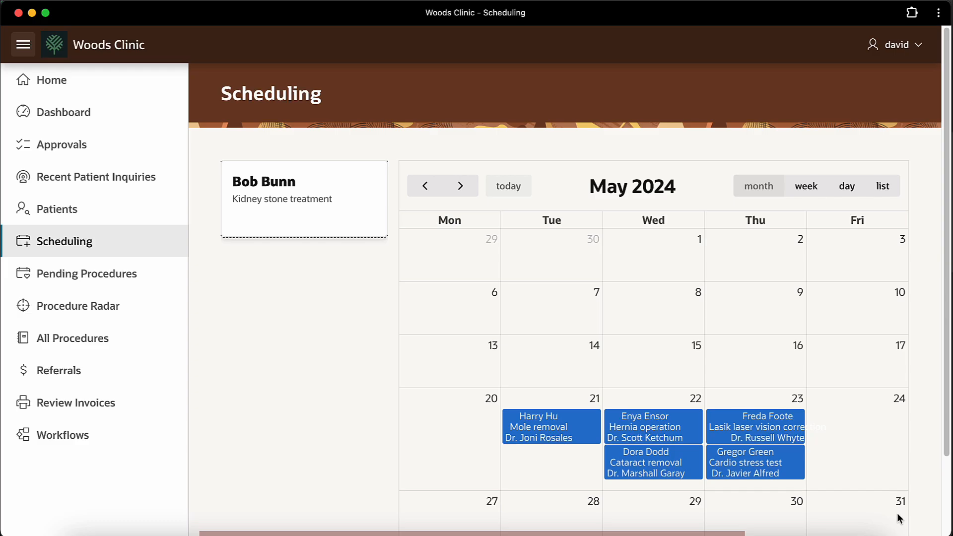
left_click(28, 308)
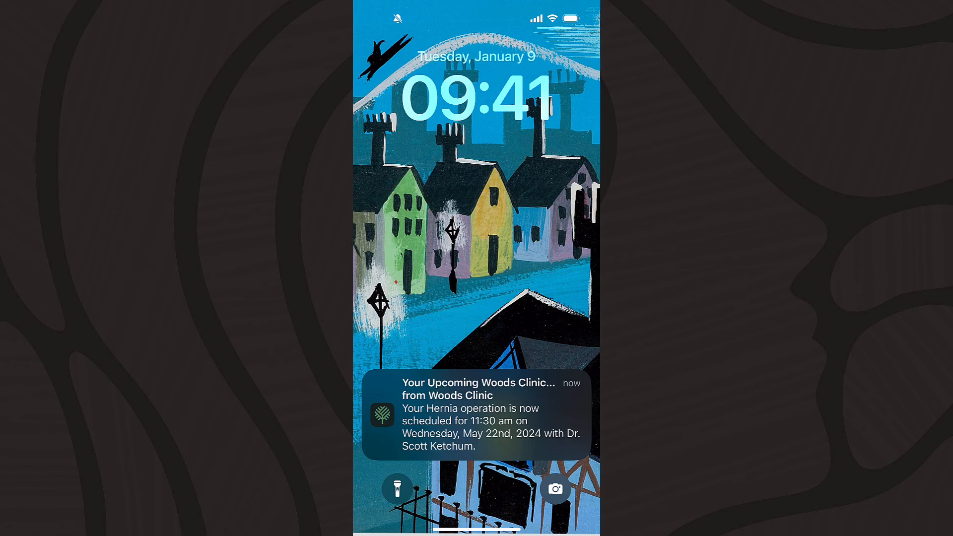
Step: Unlock the phone, read the upcoming procedure email in Outlook, then open its email template
left_click_drag(476, 529, 477, 248)
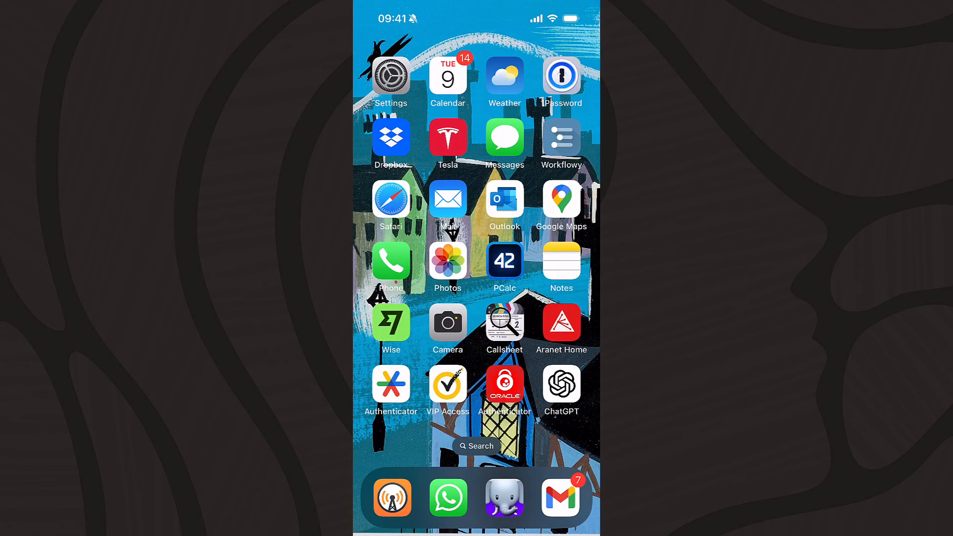
left_click(504, 198)
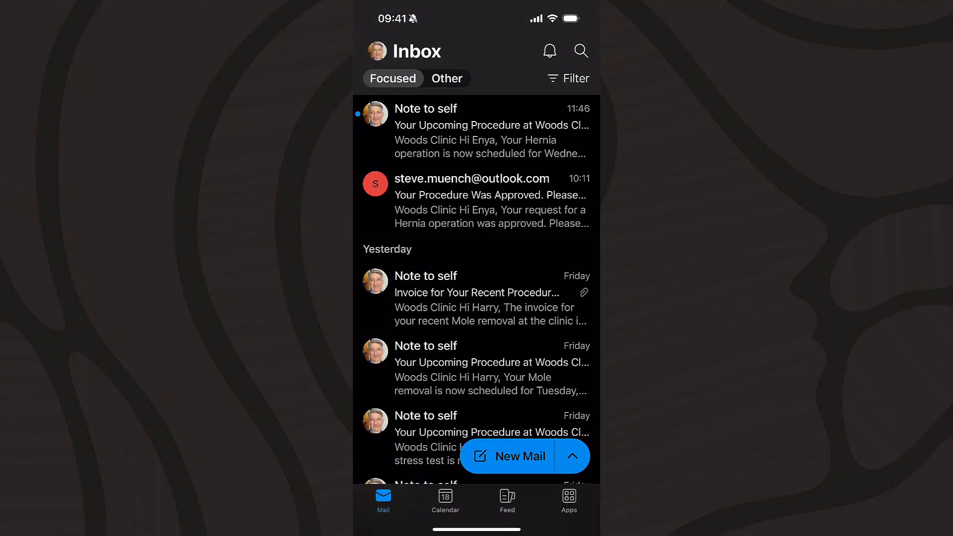
left_click(477, 130)
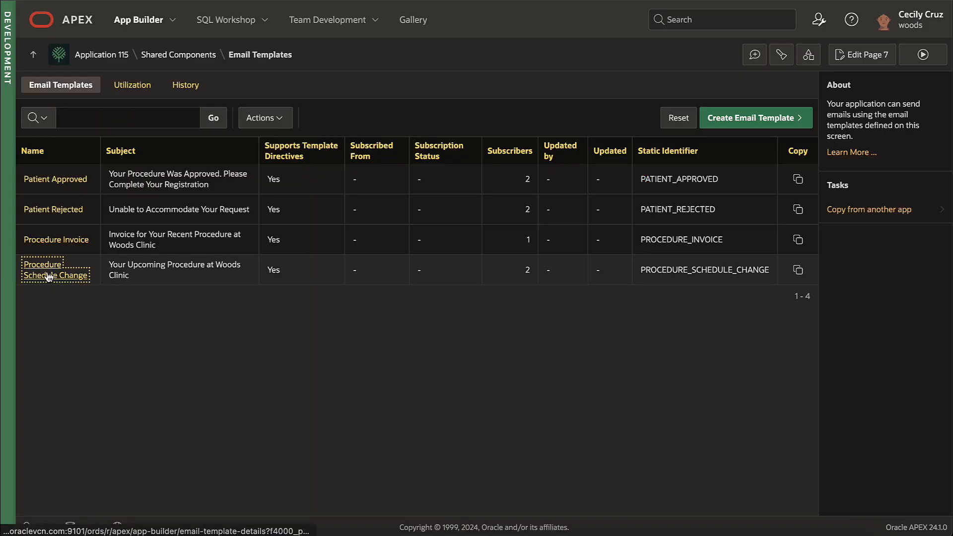
left_click(49, 274)
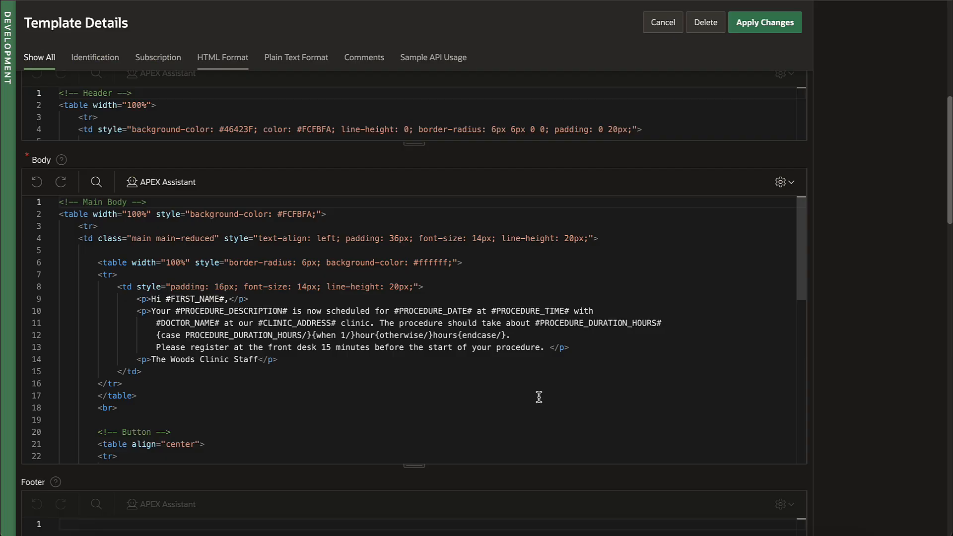
Step: Highlight the PROCEDURE_DESCRIPTION, PROCEDURE_DATE and PROCEDURE_TIME placeholders, then list Notify User's process types
double_click(256, 311)
double_click(425, 311)
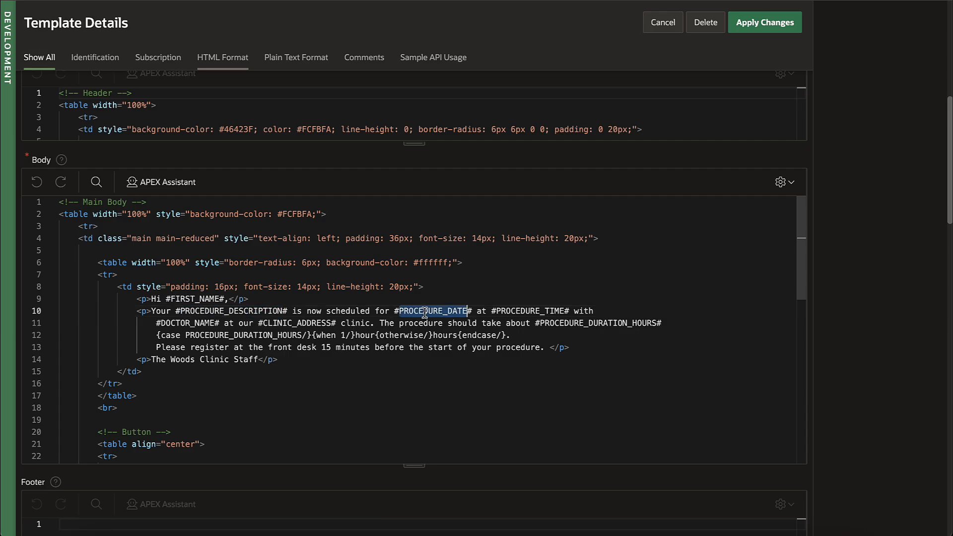
double_click(528, 311)
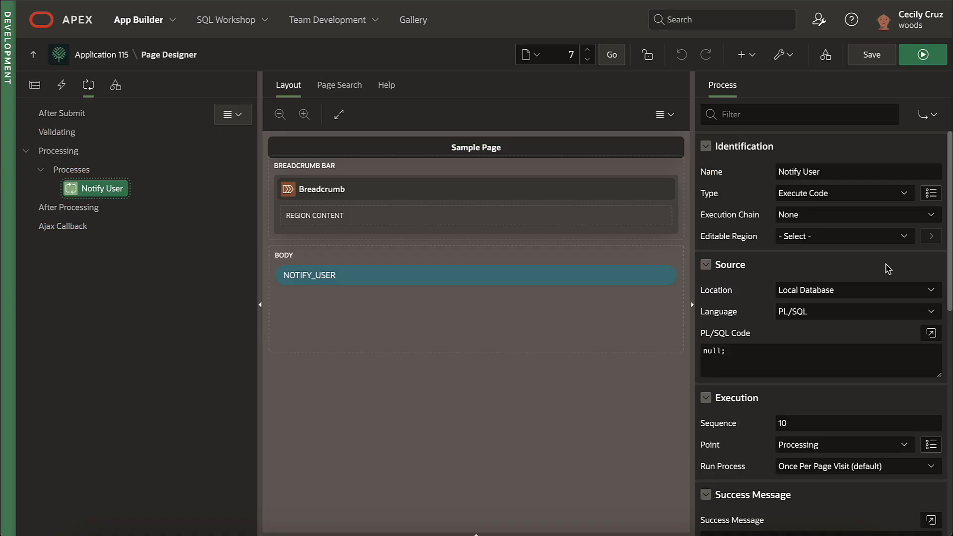
left_click(855, 194)
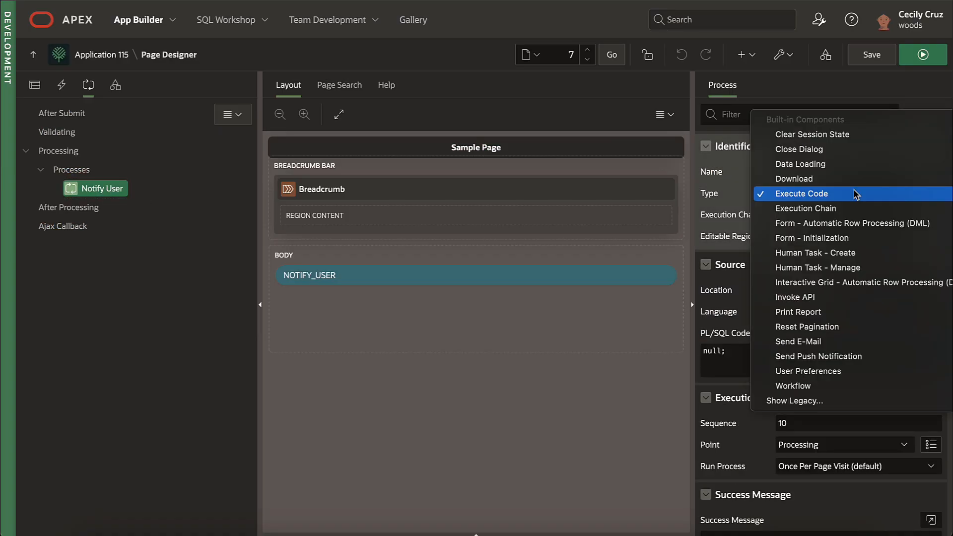
Step: Set Notify User to Send E-Mail using the Procedure Schedule Change template and its placeholder values
left_click(861, 341)
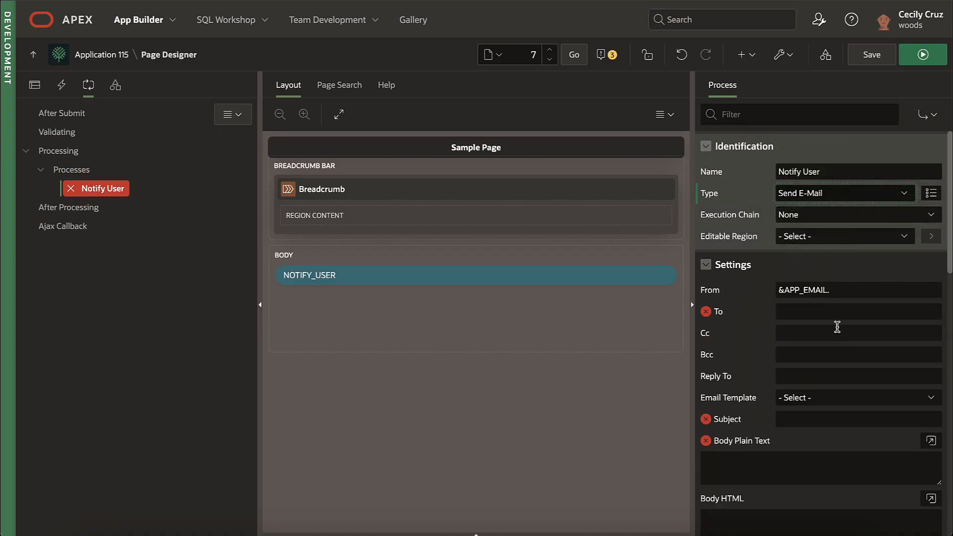
left_click(817, 399)
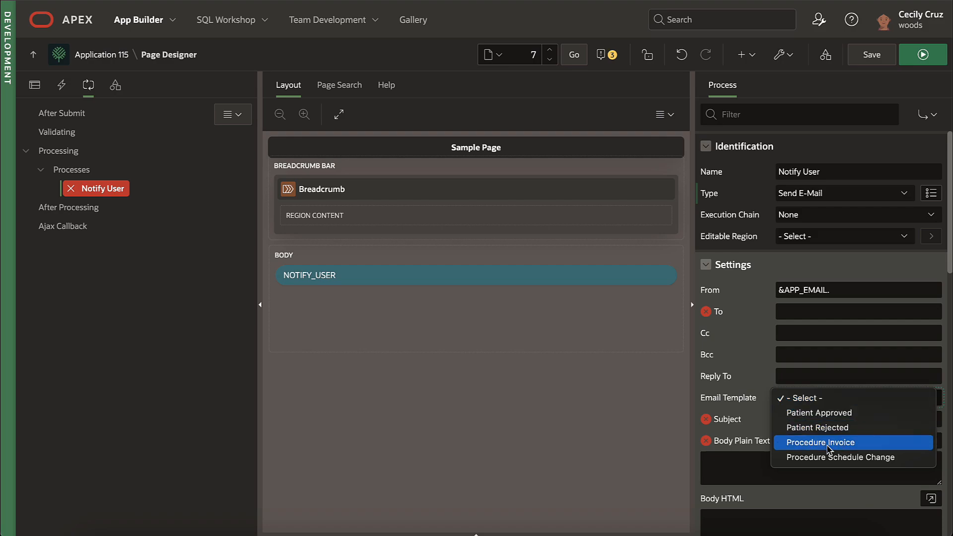
left_click(787, 457)
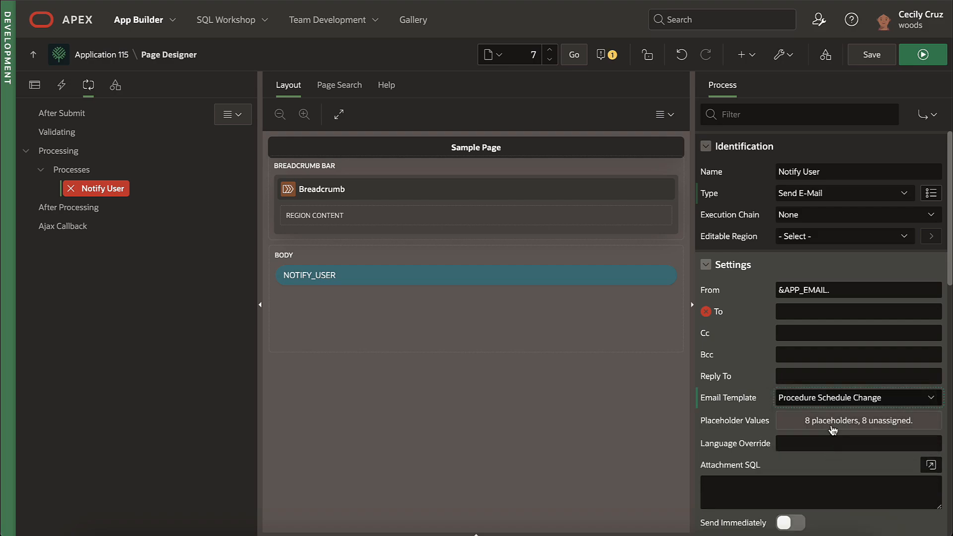
left_click(829, 420)
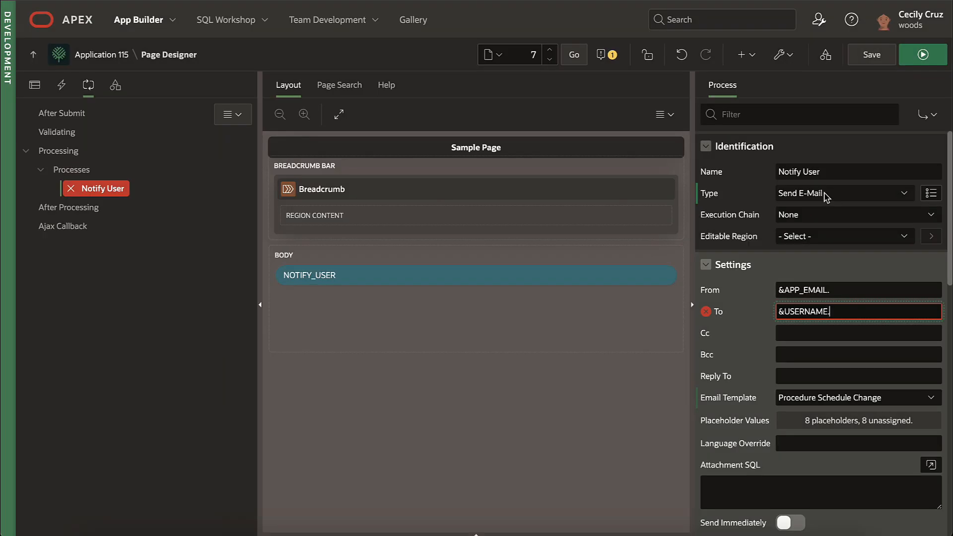
Step: Switch to a push notification to &USERNAME., titled 'Your Procedure', body 'Changed schedule...', then open a patient's Status
left_click(827, 198)
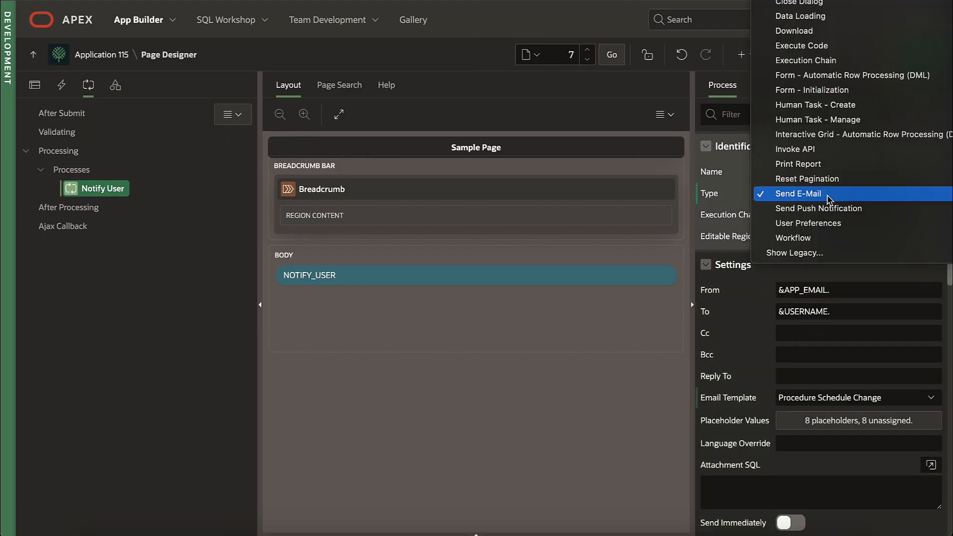
left_click(828, 208)
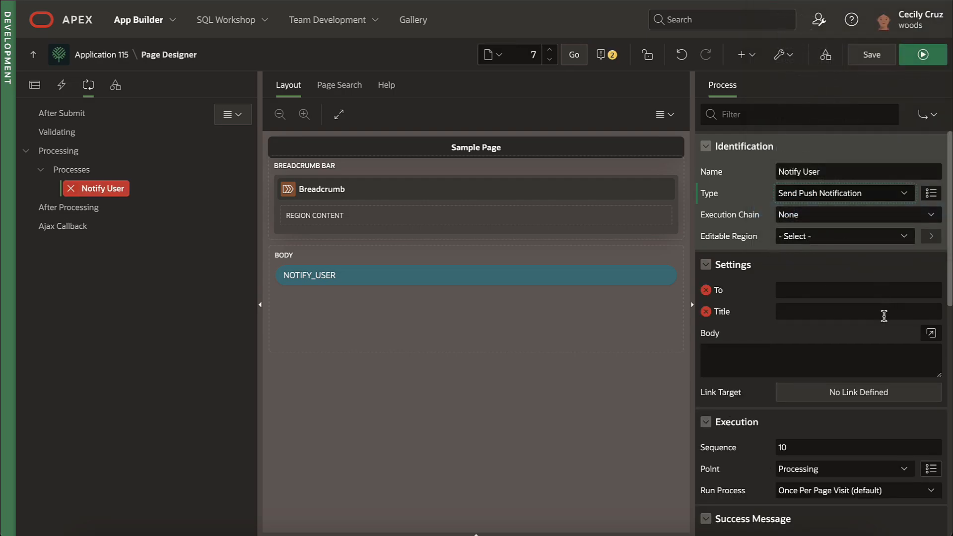
left_click(811, 291)
type("&USE")
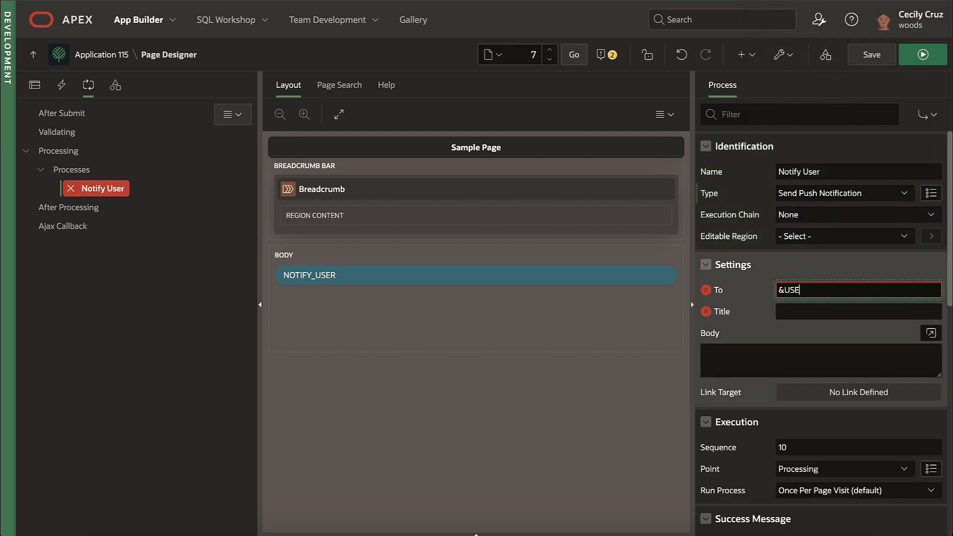
type("RNAME.")
key("Tab")
type("Your Procedure")
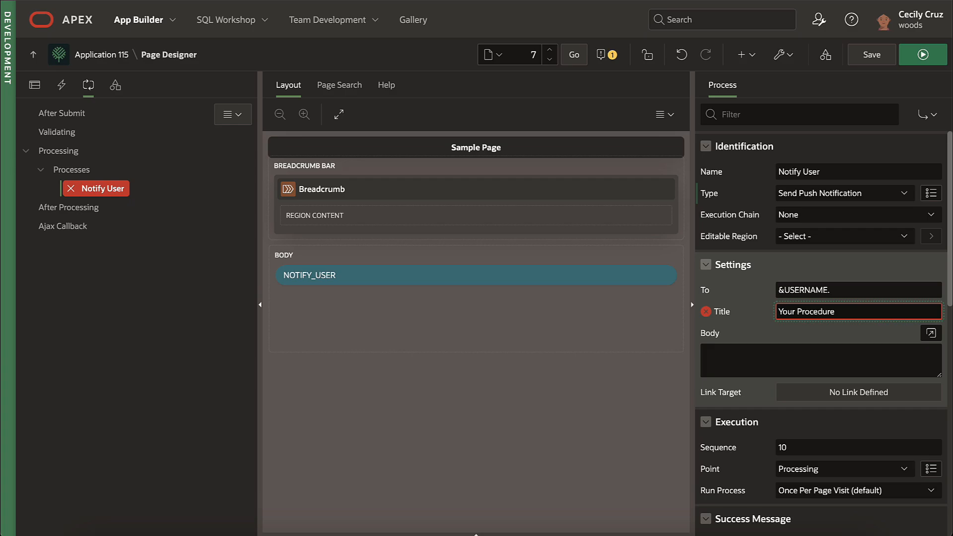
key("Tab")
type("Changed schedule...")
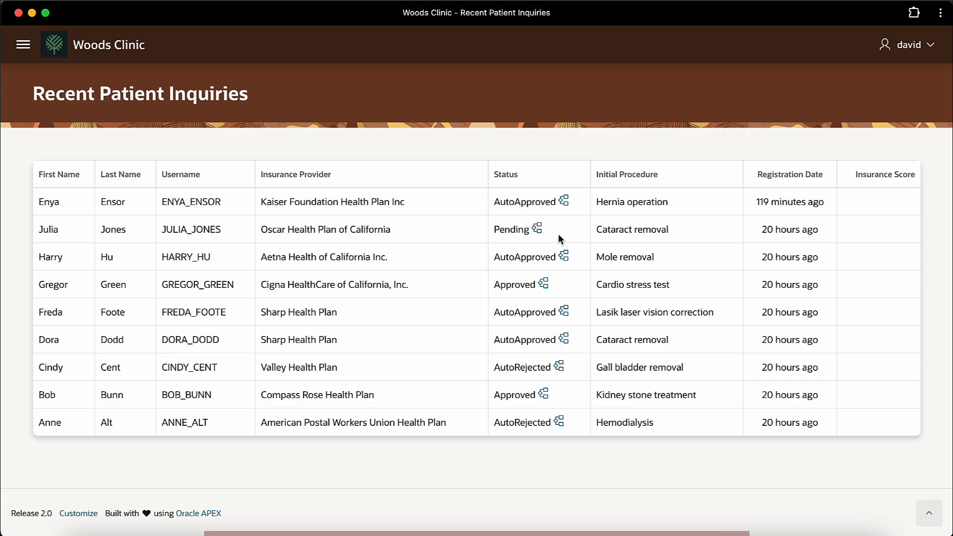
left_click(564, 254)
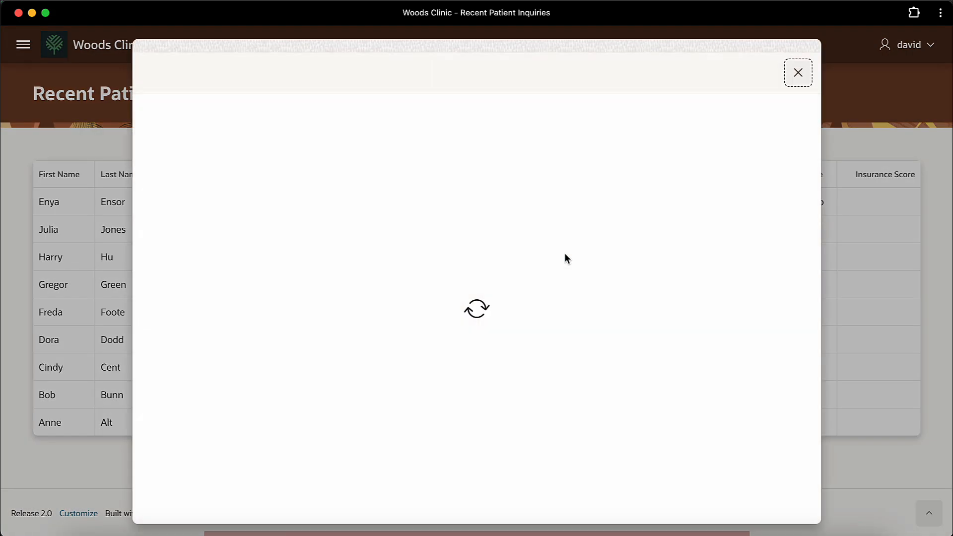
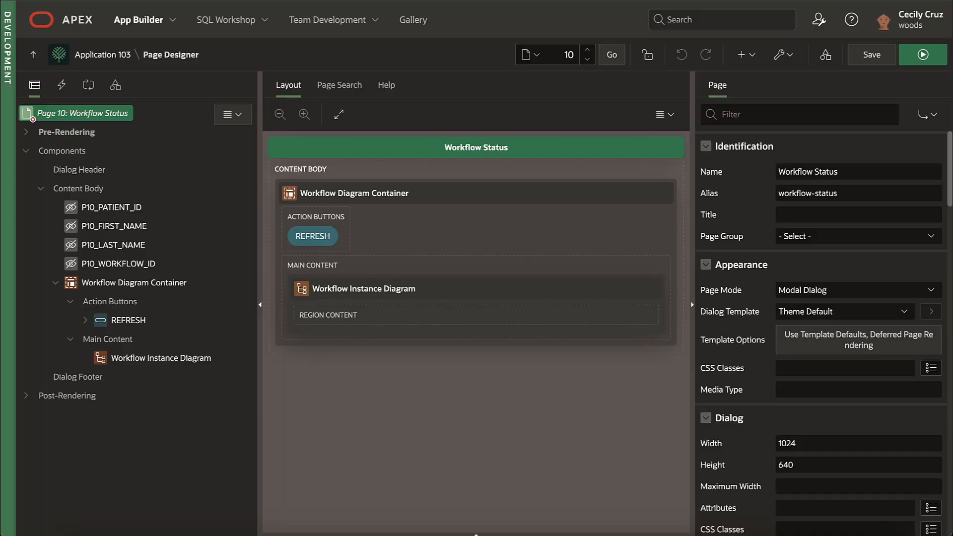
Step: Select the Workflow Instance Diagram region and review its workflow settings under Attributes
left_click(166, 363)
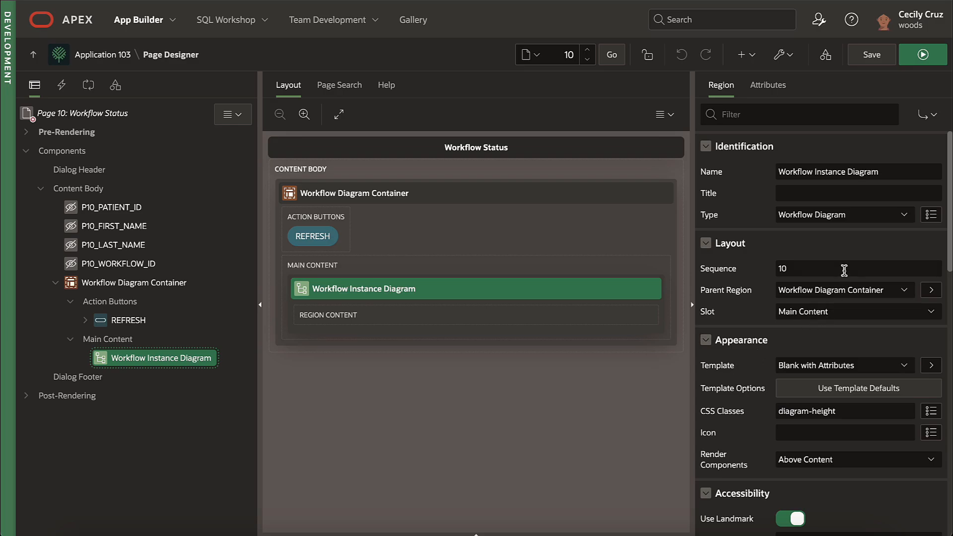
left_click(779, 92)
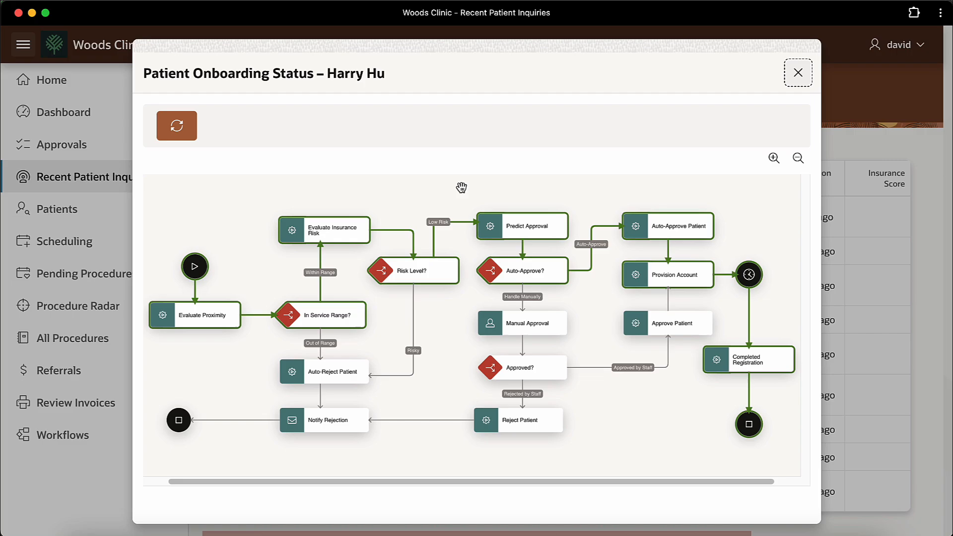
Step: Refresh and close the onboarding status dialog, then open and refresh Pending Procedures
left_click(176, 124)
left_click(797, 73)
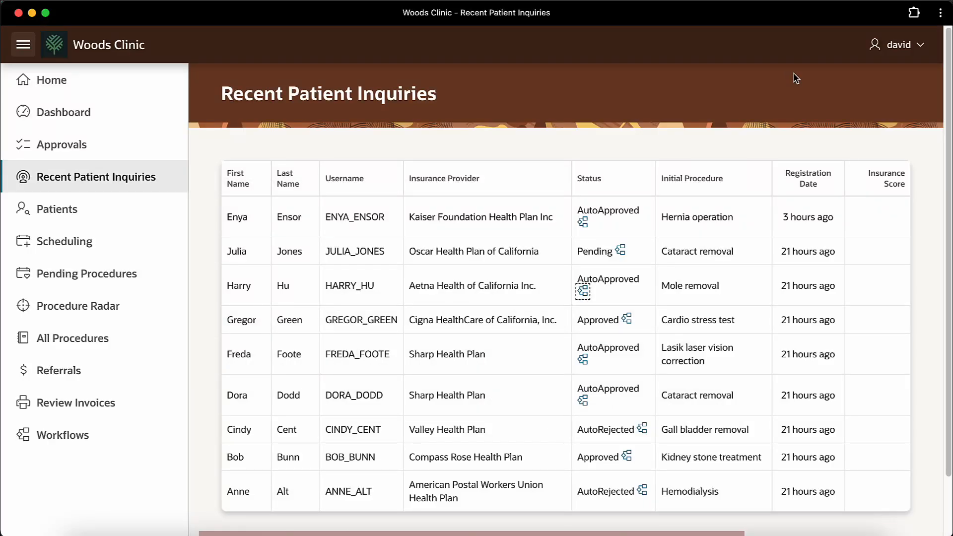
left_click(117, 273)
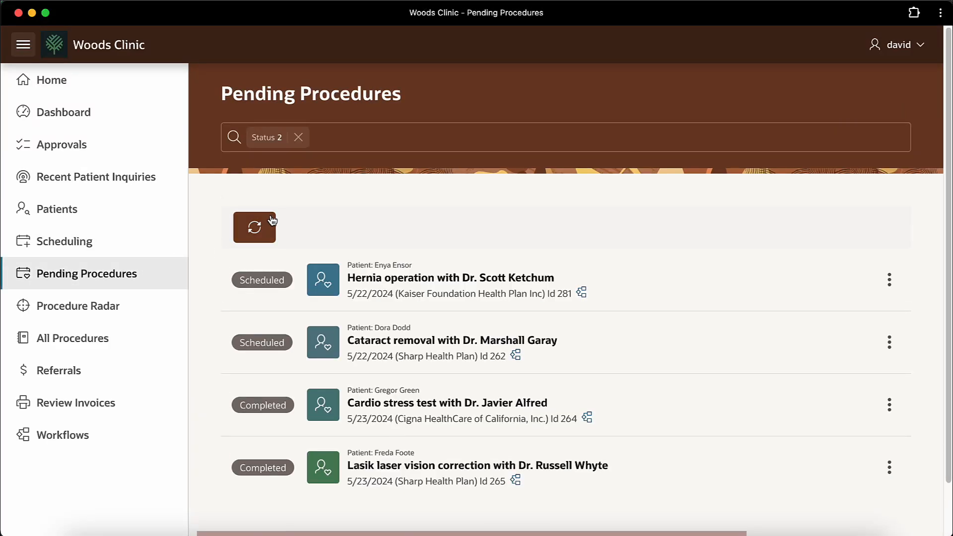
left_click(268, 220)
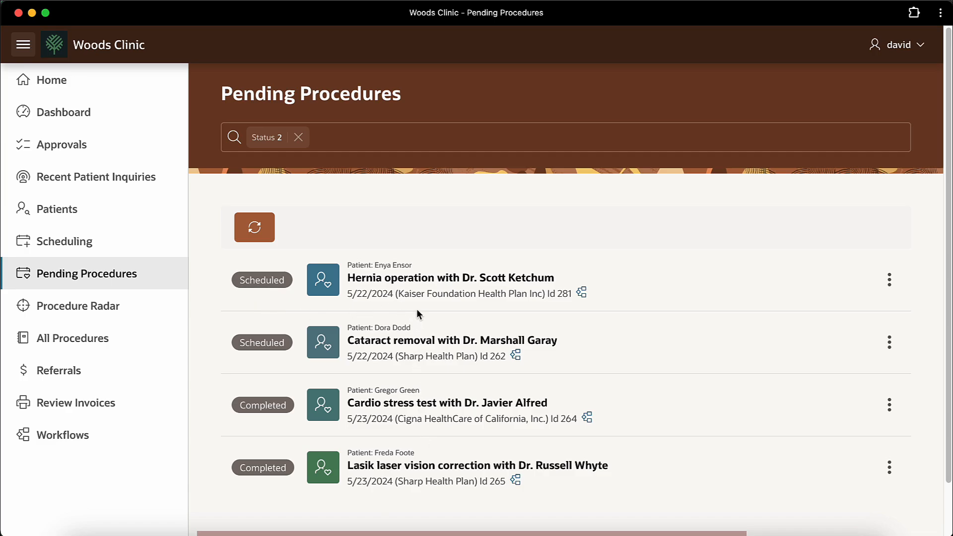
Step: Open Complete/Discharge for the first hernia procedure, view the discharge letter and info tabs, then close
left_click(890, 281)
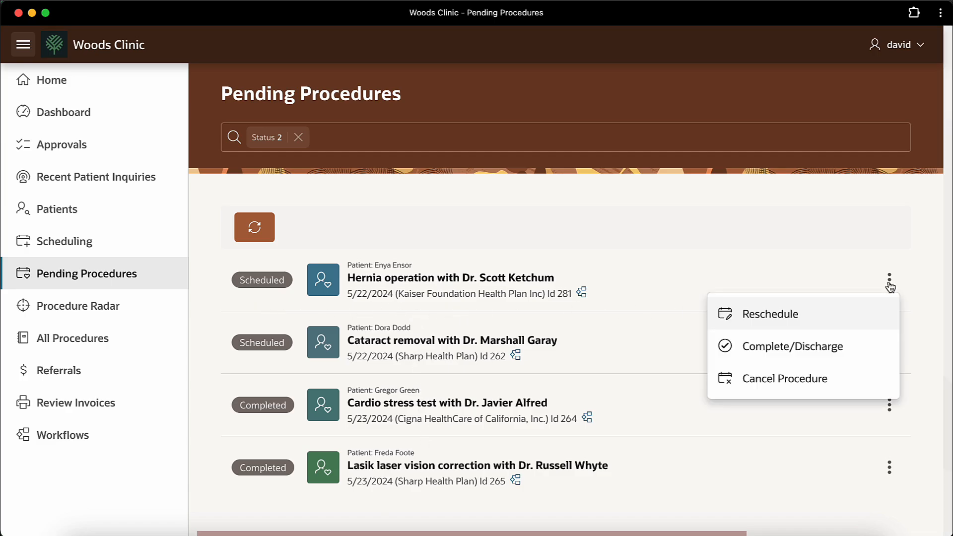
left_click(854, 346)
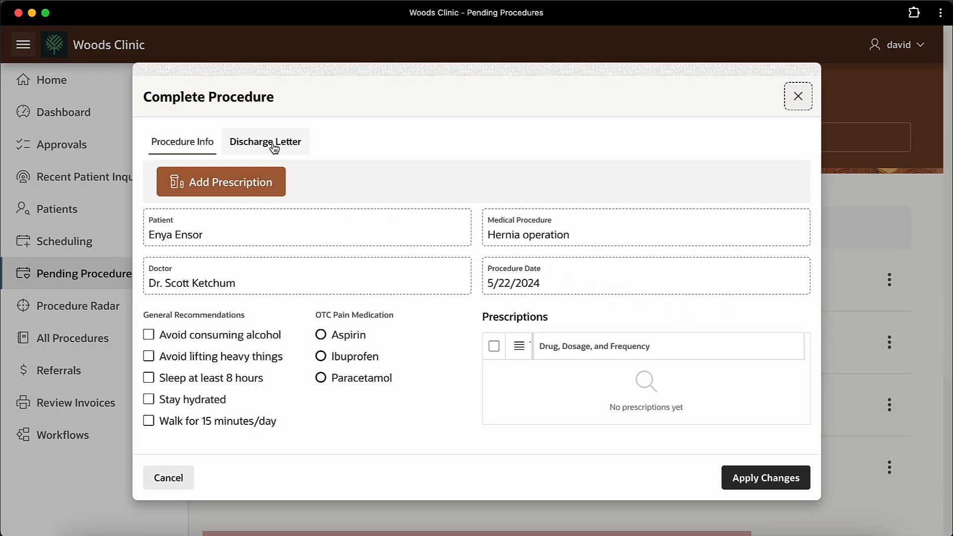
left_click(272, 145)
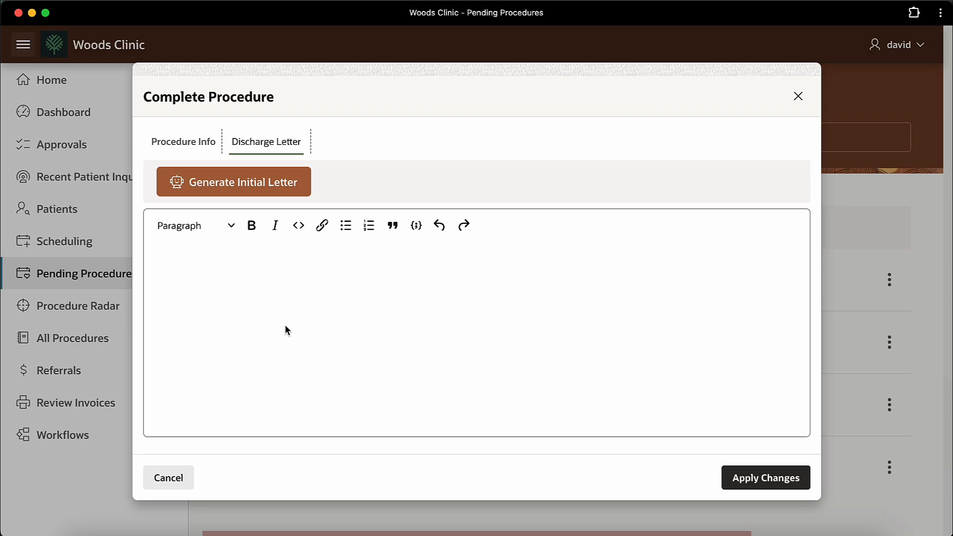
left_click(185, 144)
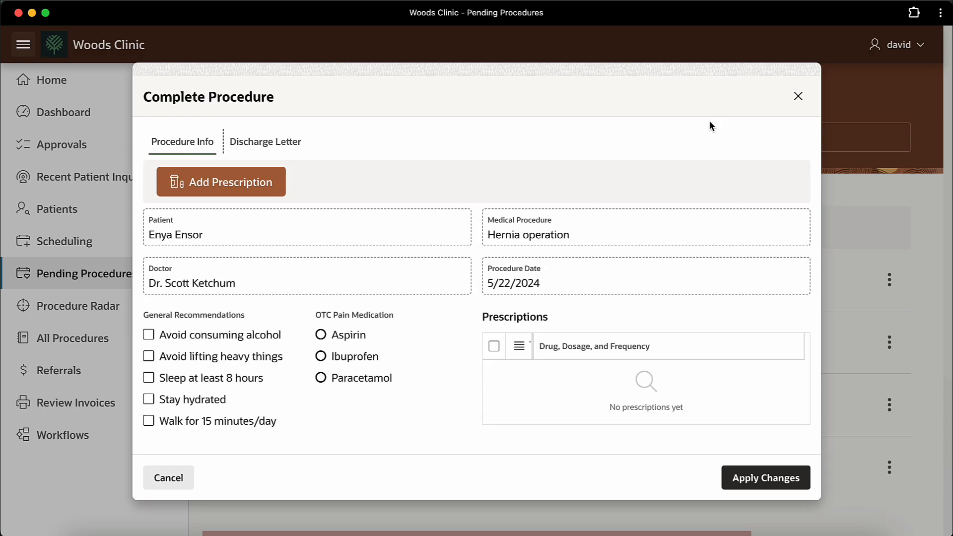
left_click(798, 97)
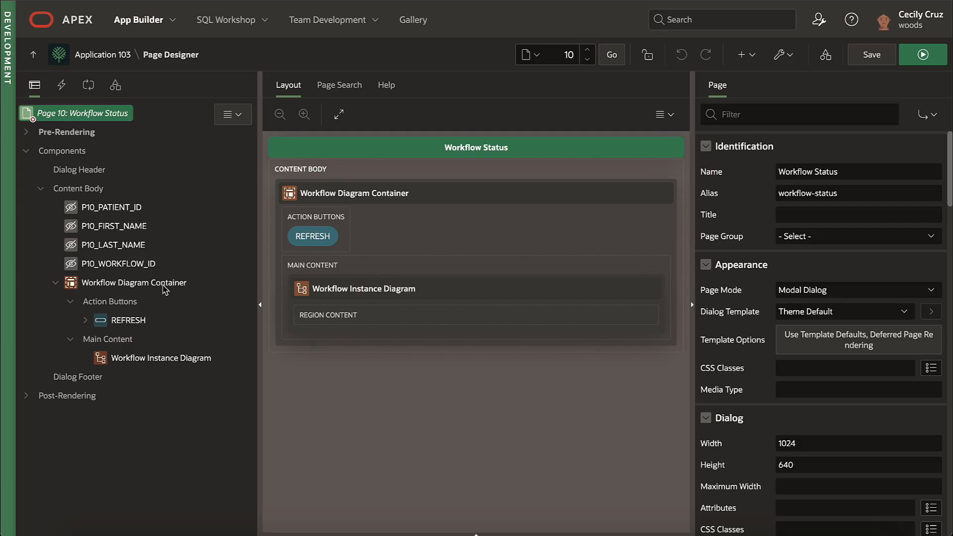
Step: Select the Workflow Diagram Container region, then go to the App Builder application list
left_click(165, 290)
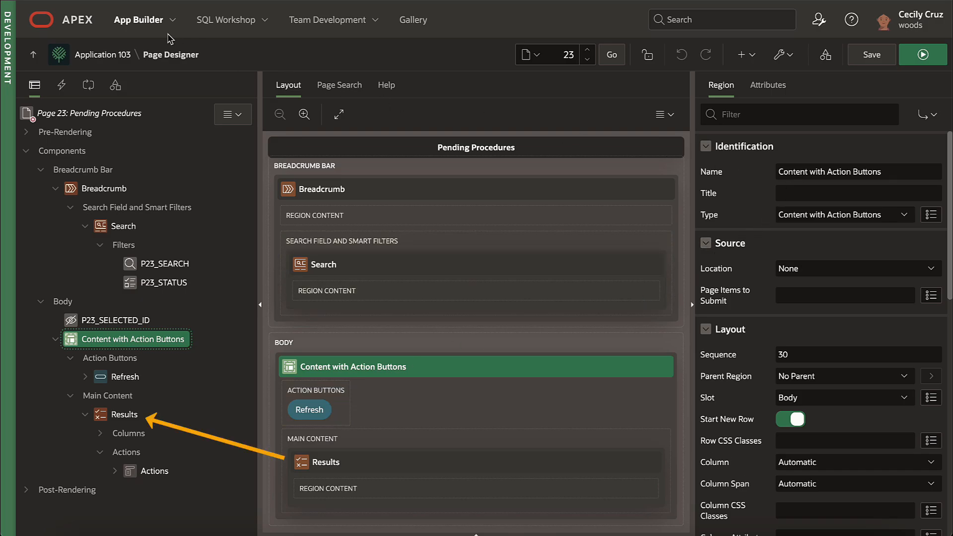
left_click(138, 28)
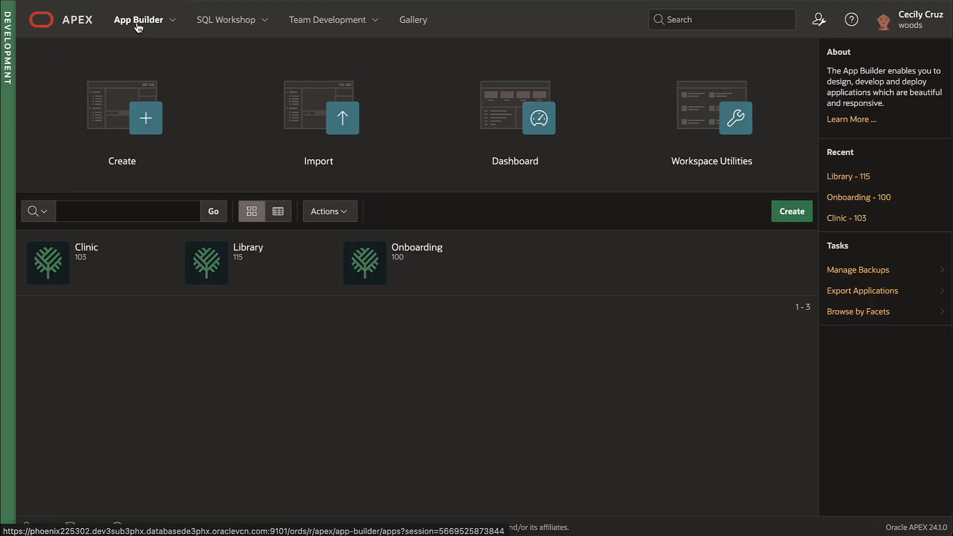
Step: Open the Library app's Content with Action Buttons plug-in from Shared Components
left_click(249, 262)
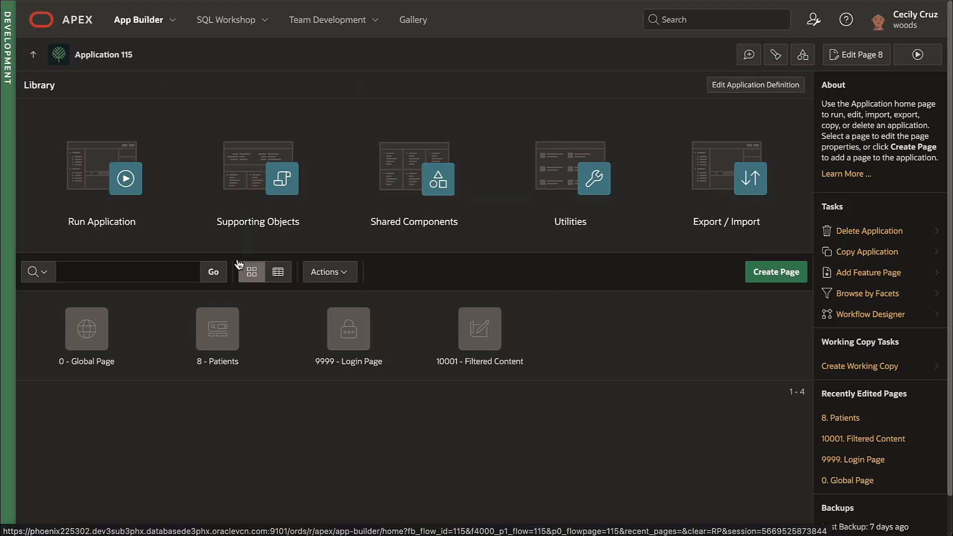
left_click(410, 181)
left_click(606, 141)
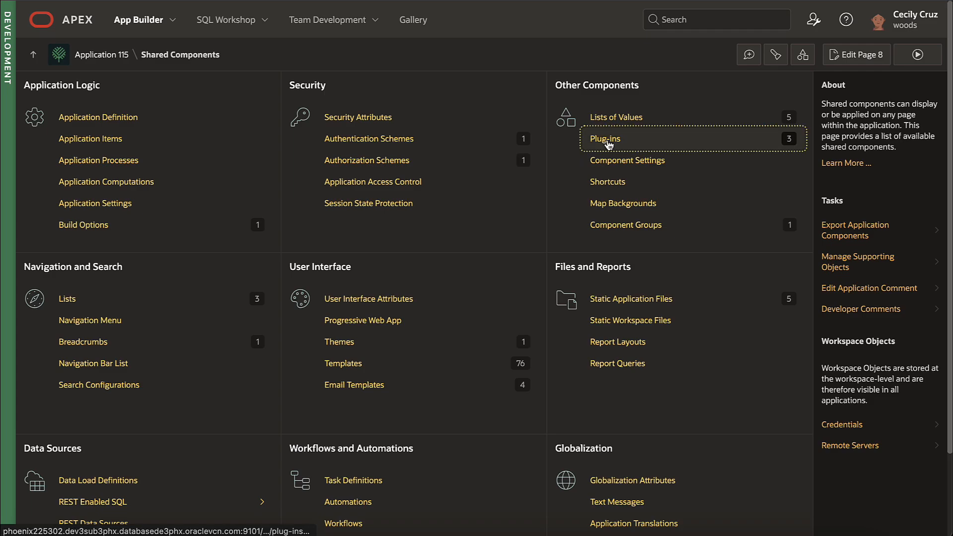
left_click(77, 200)
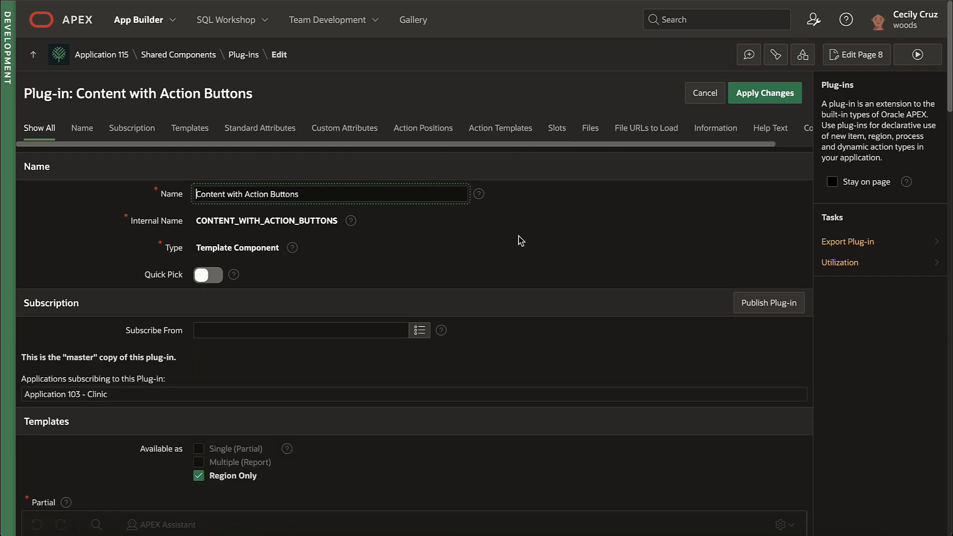
Step: Review the plug-in's templates, custom attributes and slots sections
scroll(521, 241, "down", 1)
scroll(520, 240, "down", 3)
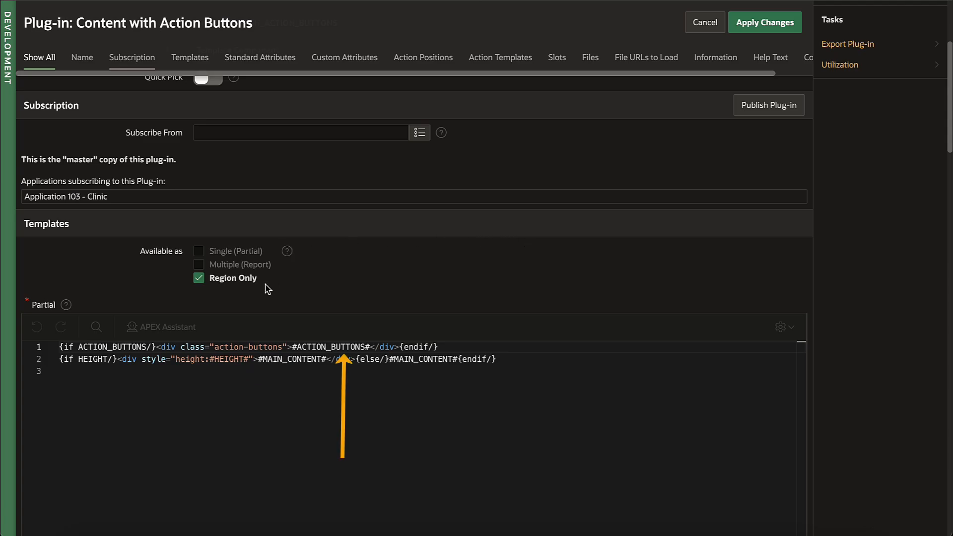
left_click(344, 58)
scroll(355, 134, "up", 3)
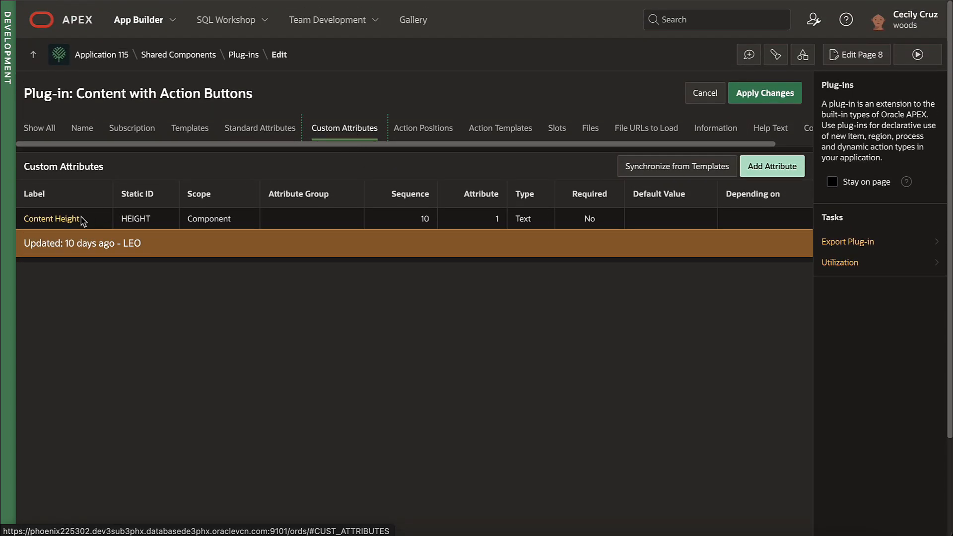
left_click(560, 130)
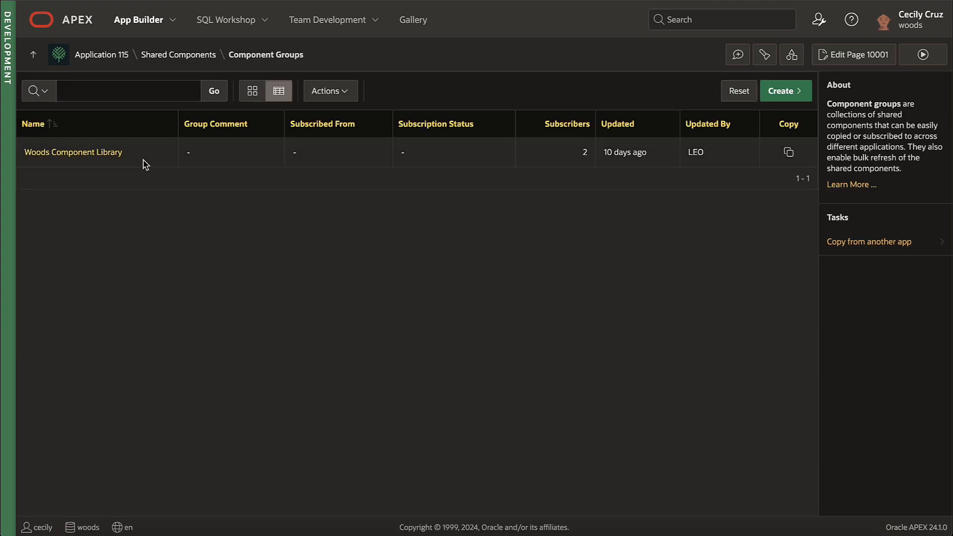
Step: Open the Woods Component Library group to view its details
left_click(102, 155)
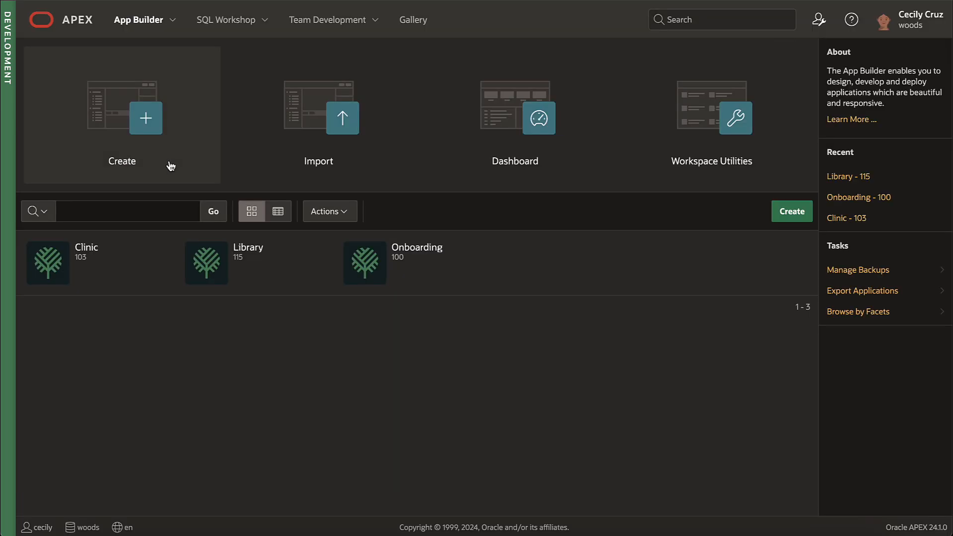
Step: Open the Clinic app's subscribed Content with Action Buttons plug-in, test-type 'asdf', and view Subscription
left_click(96, 252)
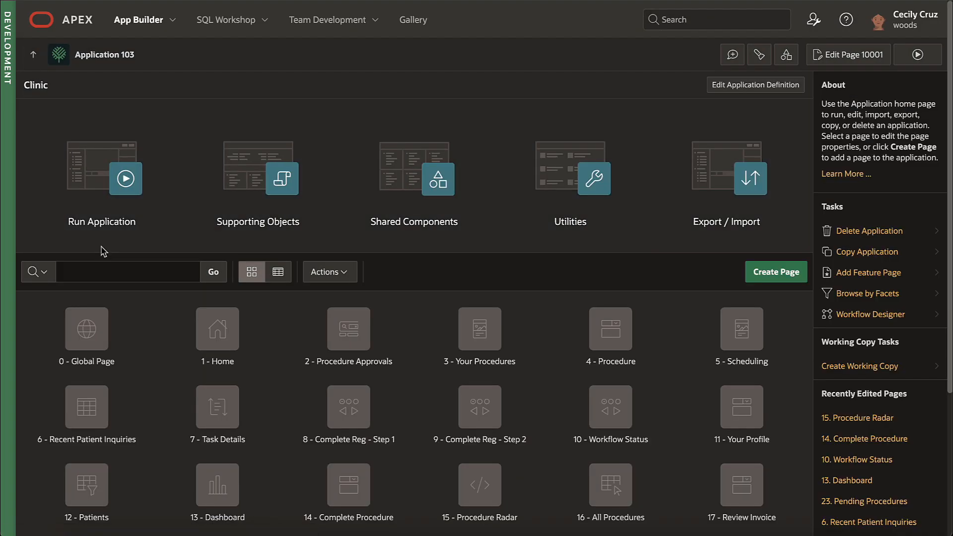
left_click(417, 180)
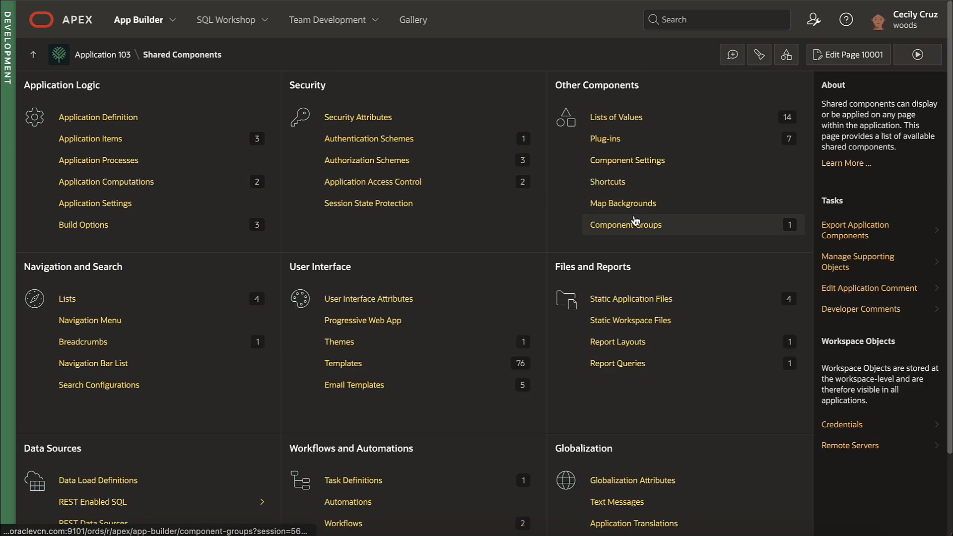
left_click(638, 226)
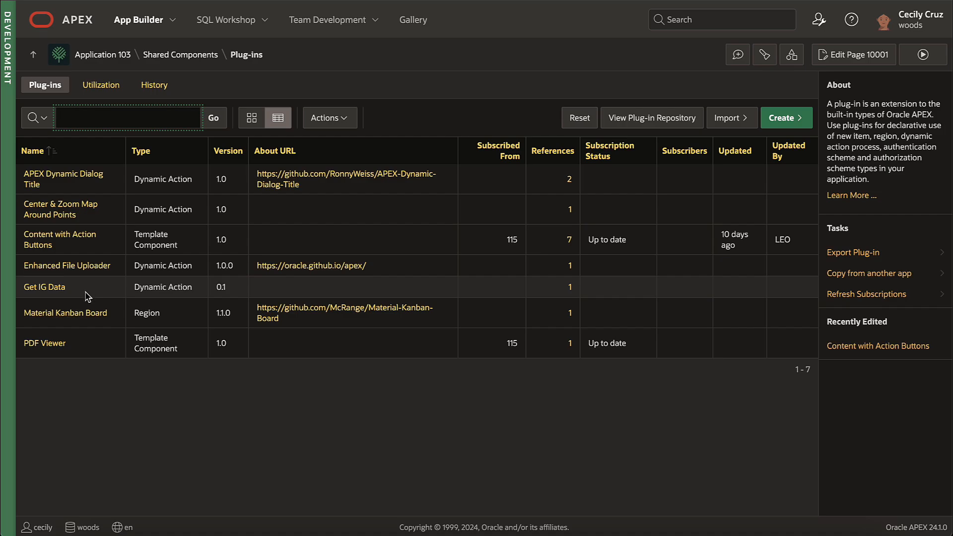
left_click(70, 234)
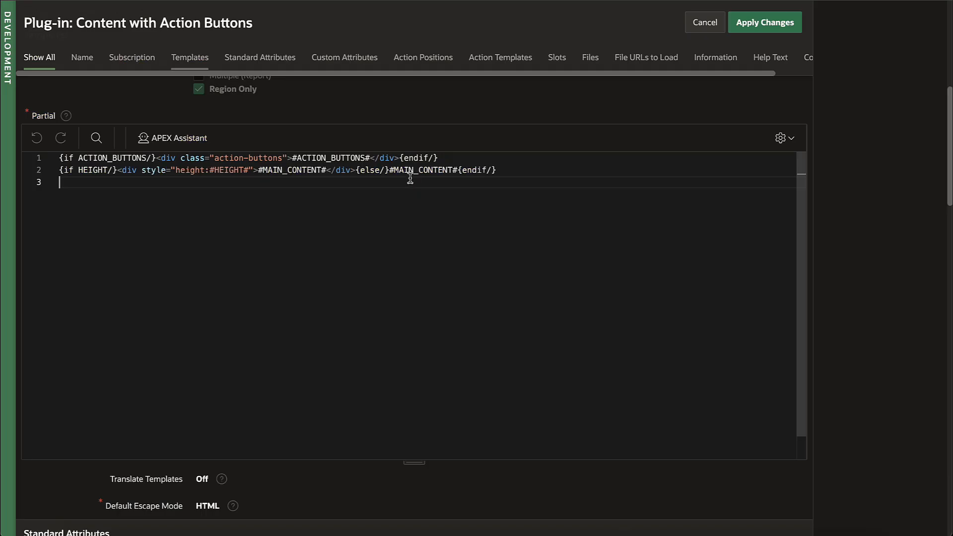
type("asdf")
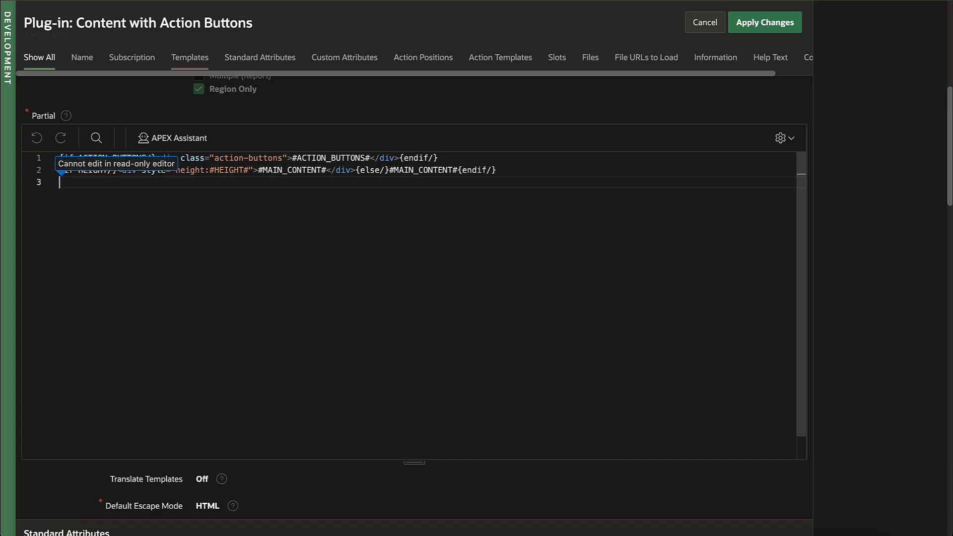
scroll(422, 191, "up", 5)
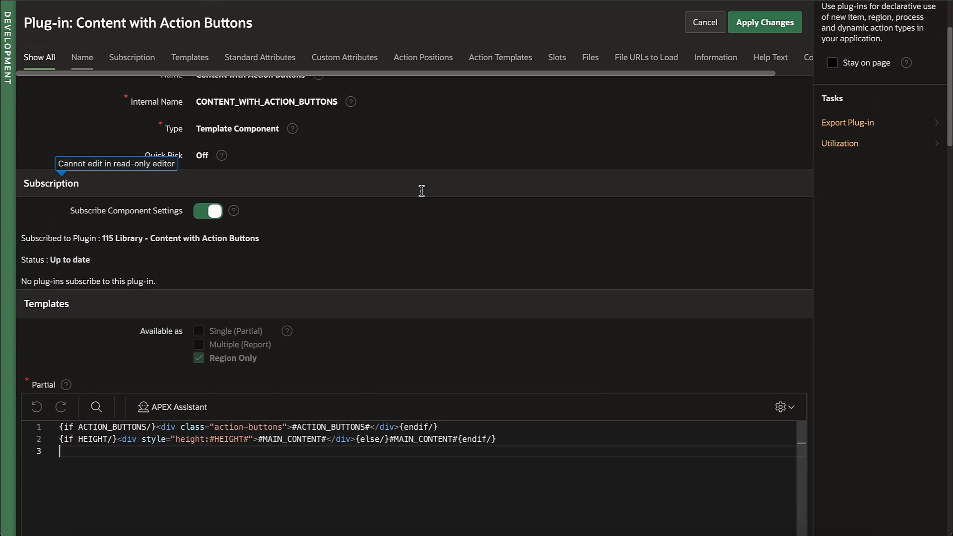
scroll(422, 193, "up", 2)
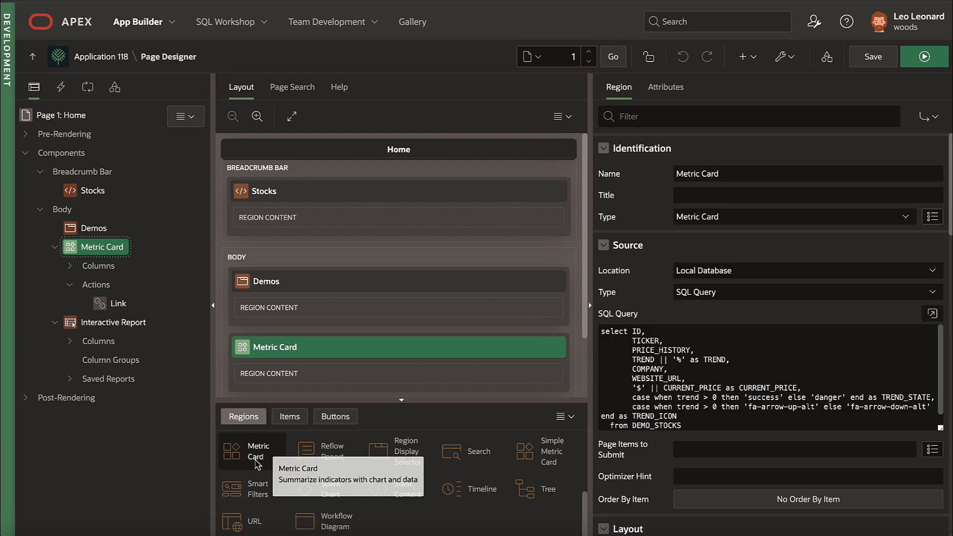
Step: View Metric Card attributes, page the stock cards forward and back, then show the interactive report
left_click(672, 92)
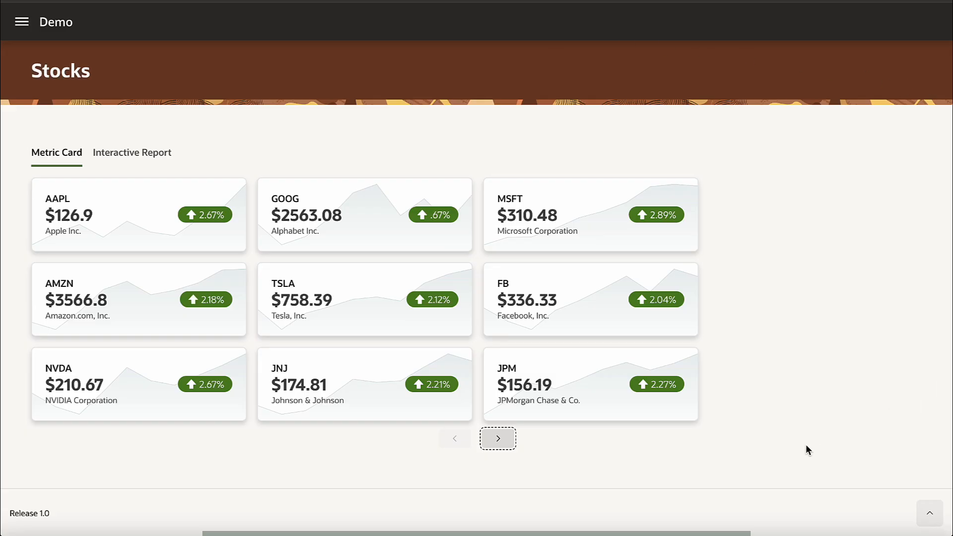
left_click(499, 439)
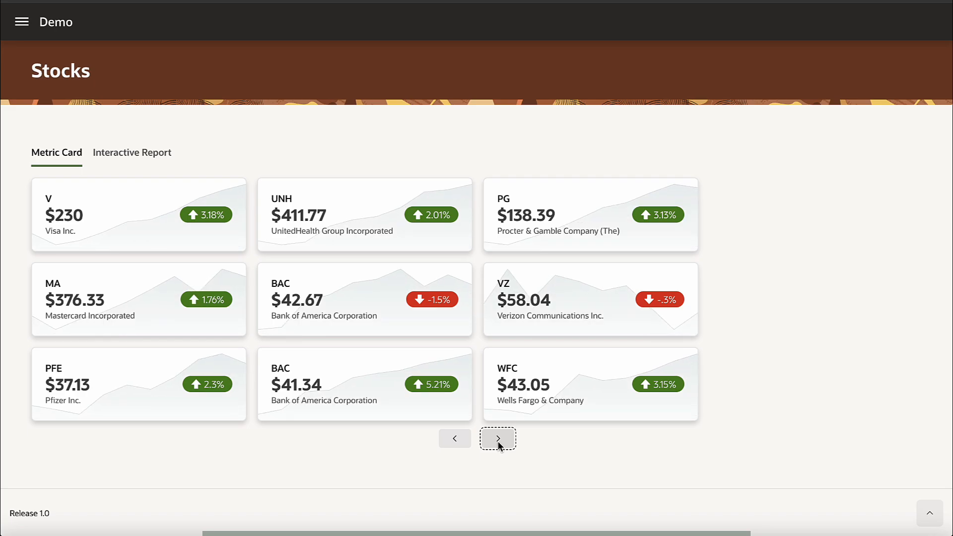
left_click(457, 440)
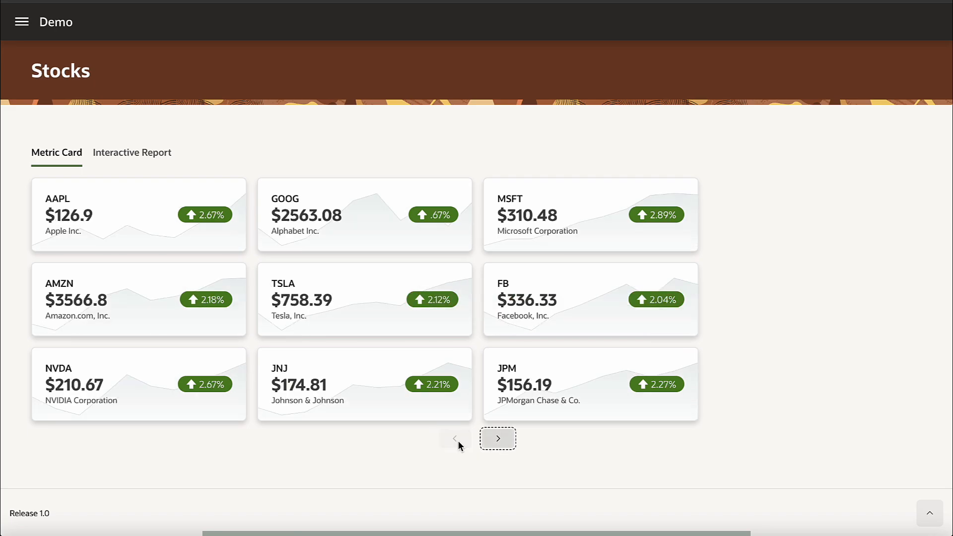
left_click(155, 154)
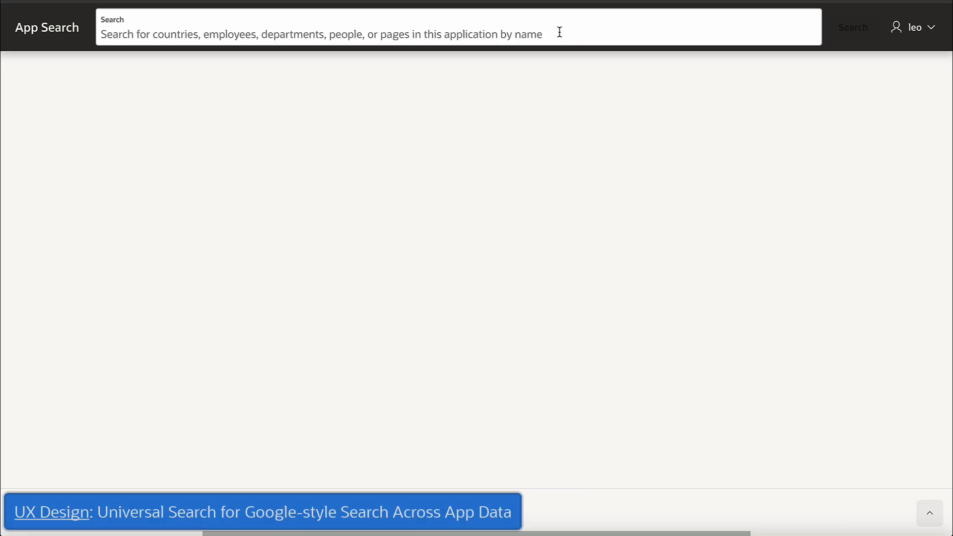
Step: Search the app's data for 'king'
left_click(559, 31)
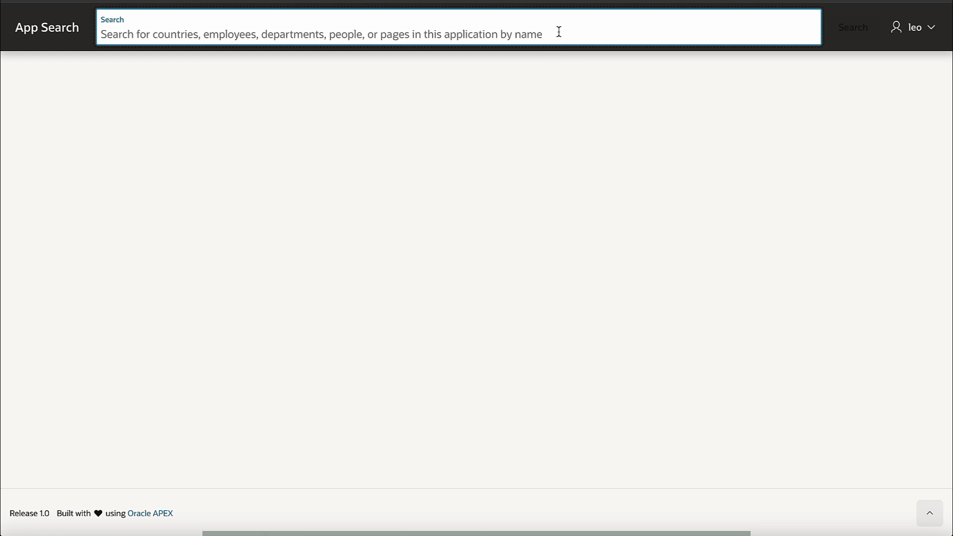
type("king")
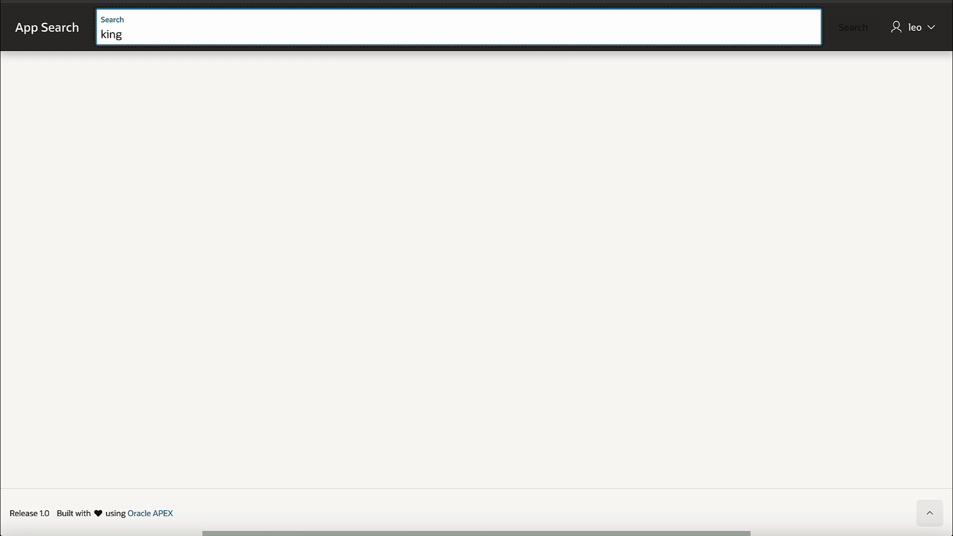
key("Return")
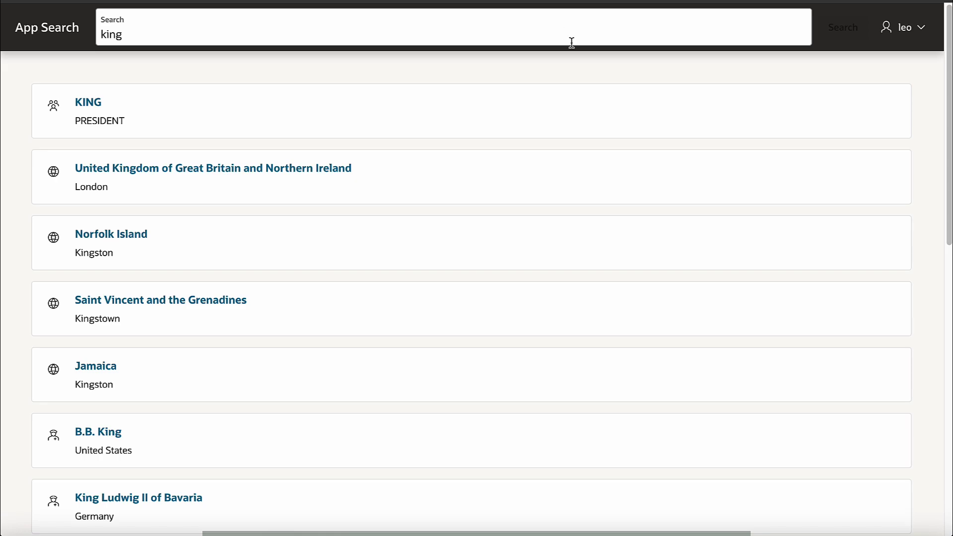
Step: Open the B.B. King person and KING employee records, returning to the results each time
left_click(102, 432)
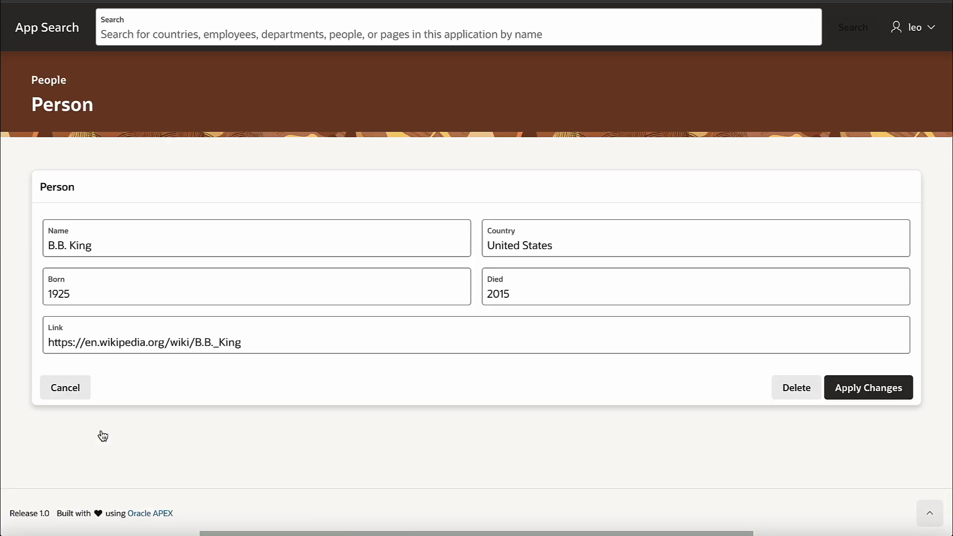
key("alt+Left")
left_click(93, 105)
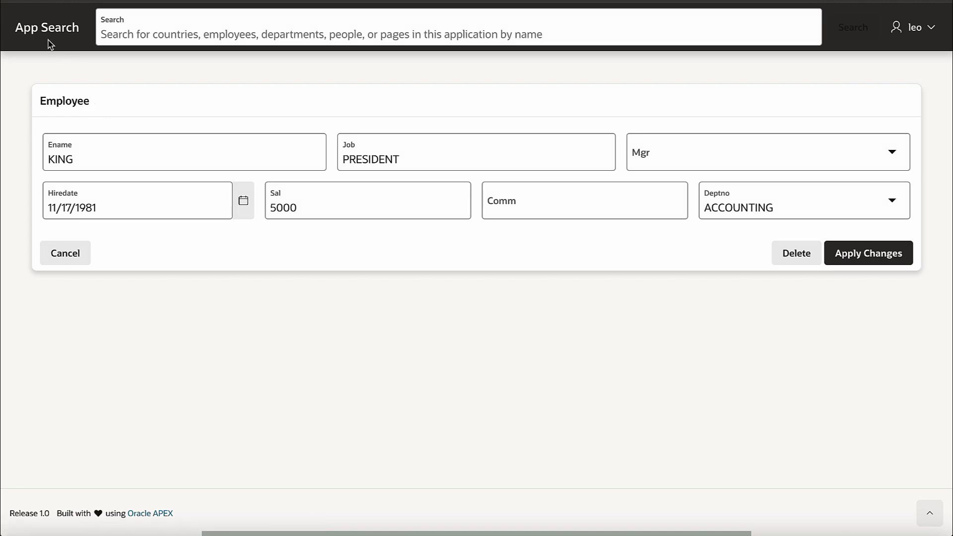
key("alt+Left")
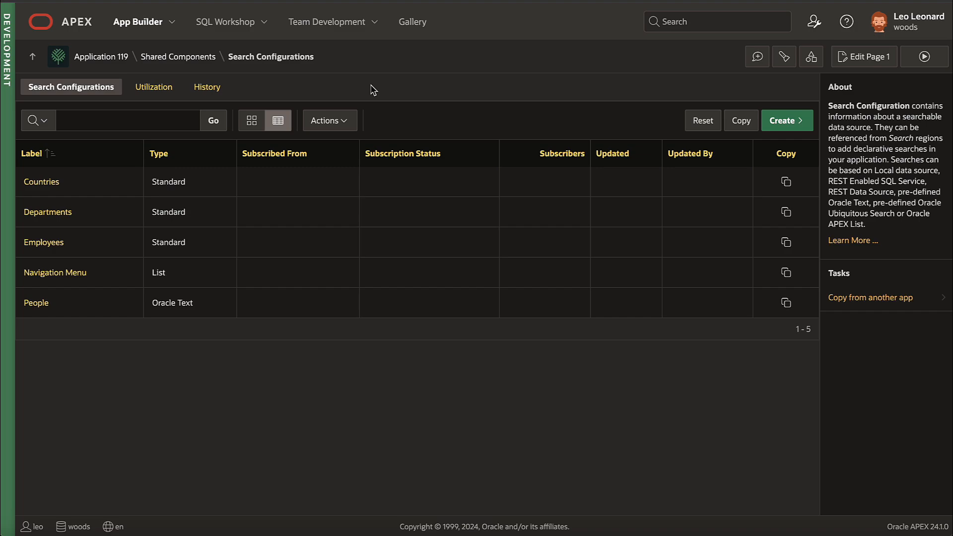
Step: Check that People search results link to page 10, then open Application 119's Home page
left_click(30, 303)
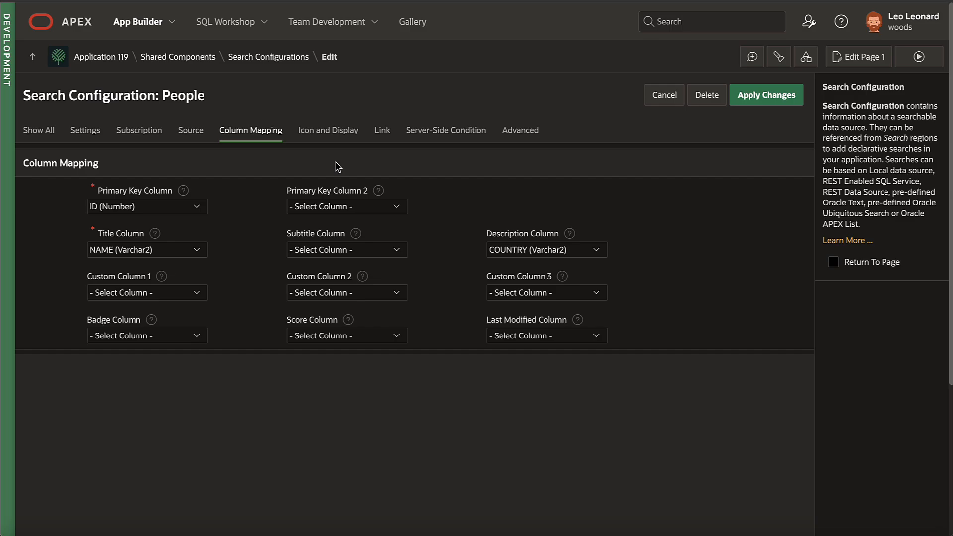
left_click(382, 138)
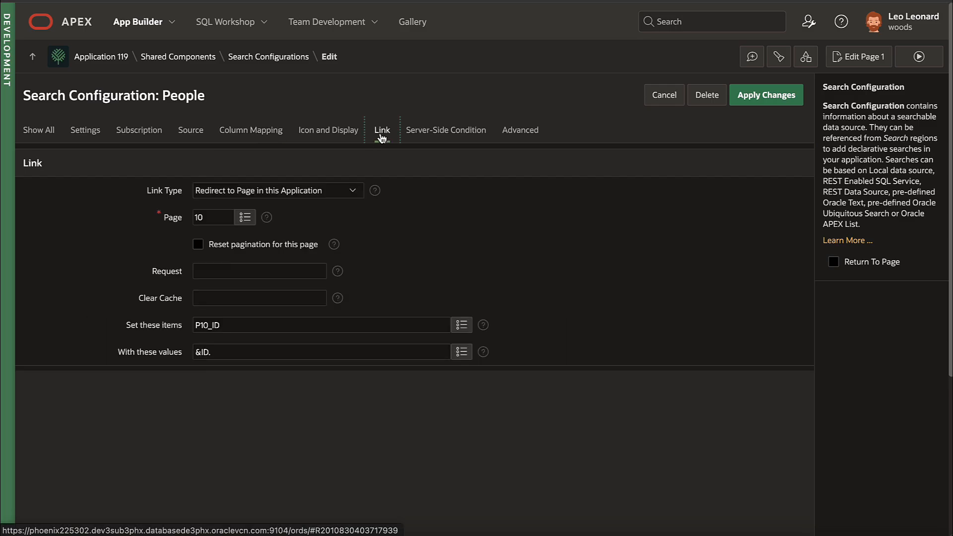
left_click(124, 58)
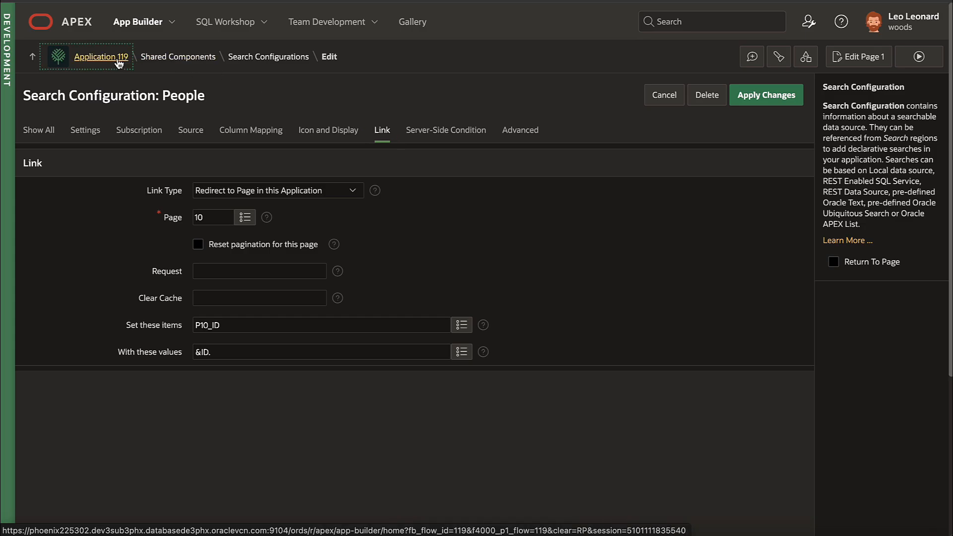
left_click(217, 332)
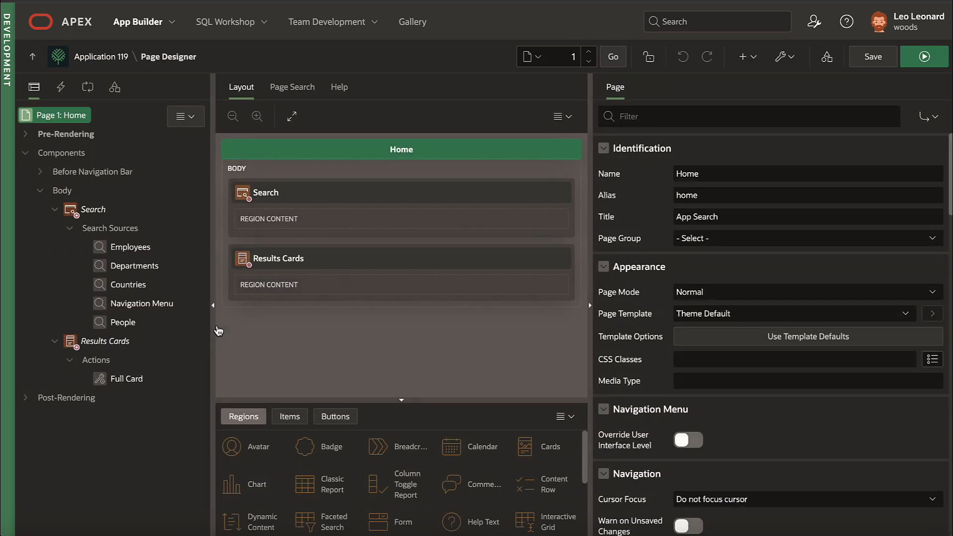
Step: Select the Home page's Search region to see its five search sources
left_click(100, 213)
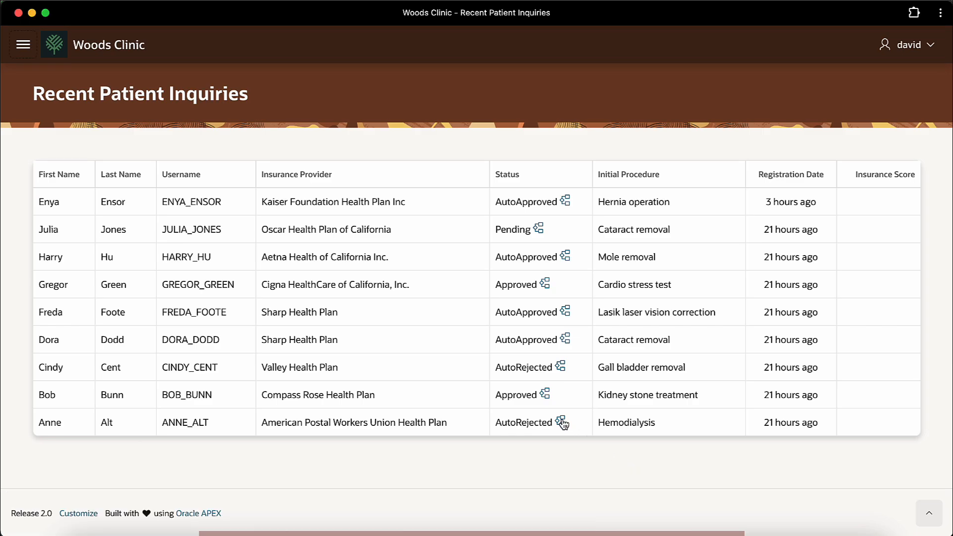
Step: Review the onboarding workflow progress of each of three patients in turn
left_click(561, 422)
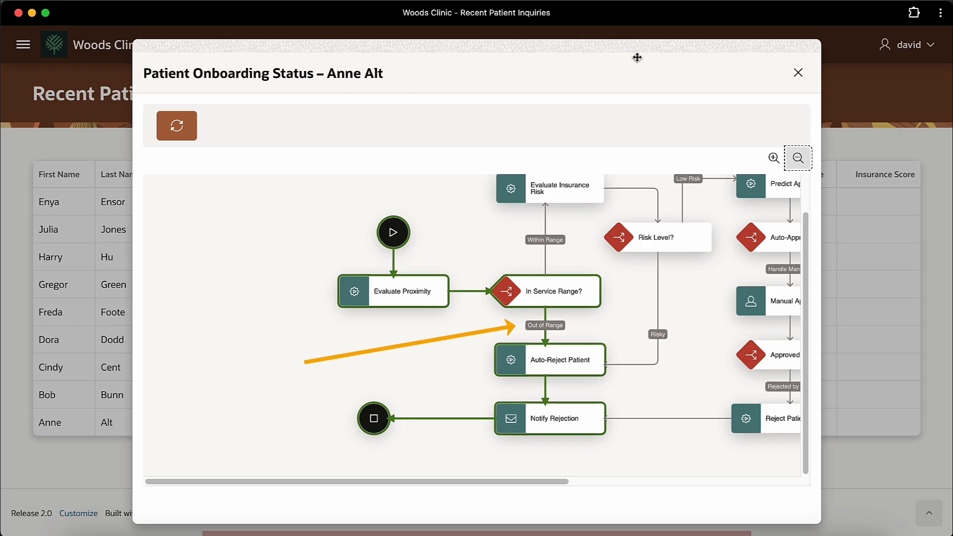
left_click(794, 83)
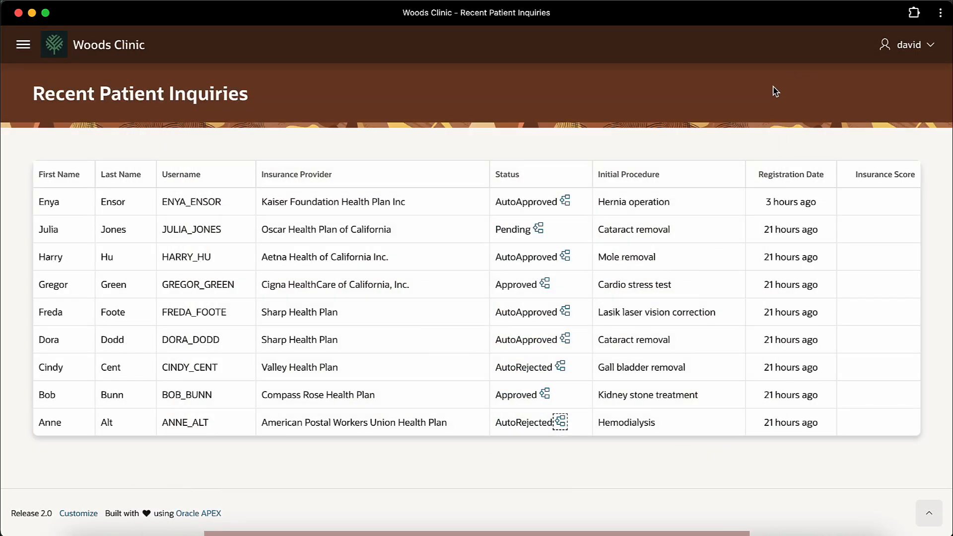
left_click(560, 369)
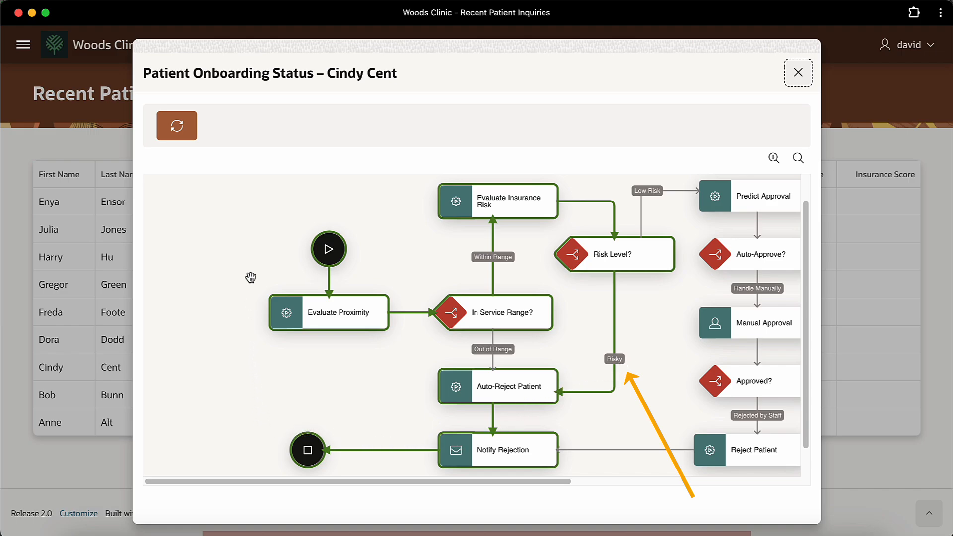
left_click(806, 78)
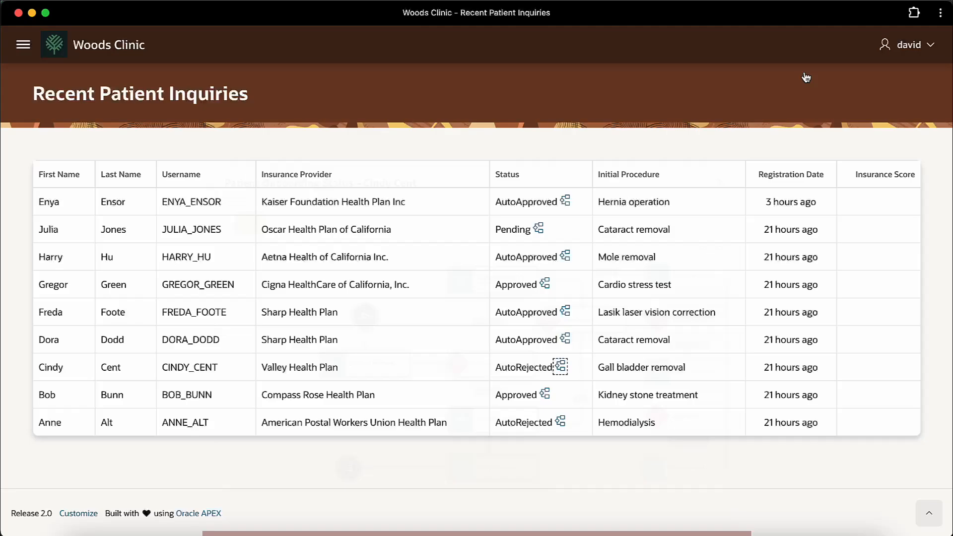
left_click(544, 395)
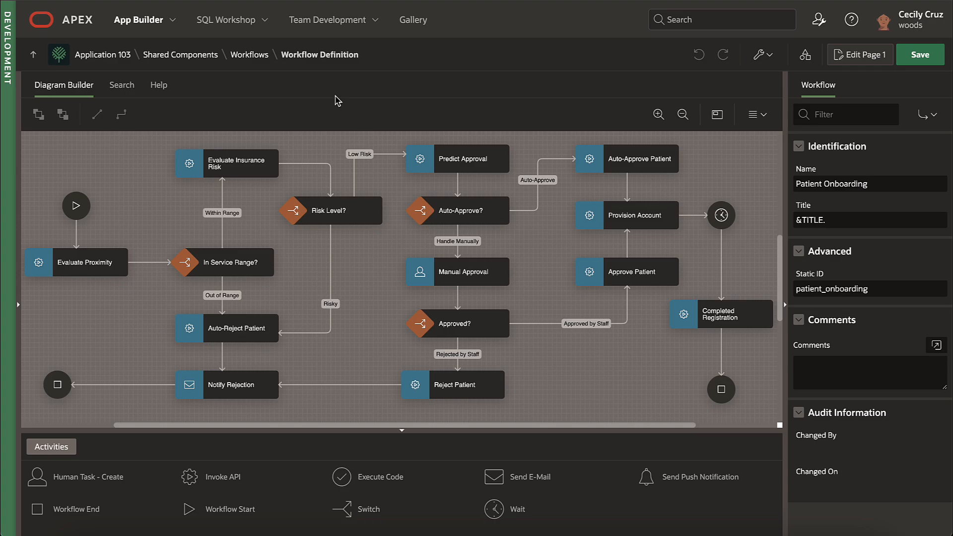
Step: Inspect the Evaluate Proximity, Evaluate Insurance Risk, Predict Approval, Provision Account and Manual Approval activity settings
left_click(102, 268)
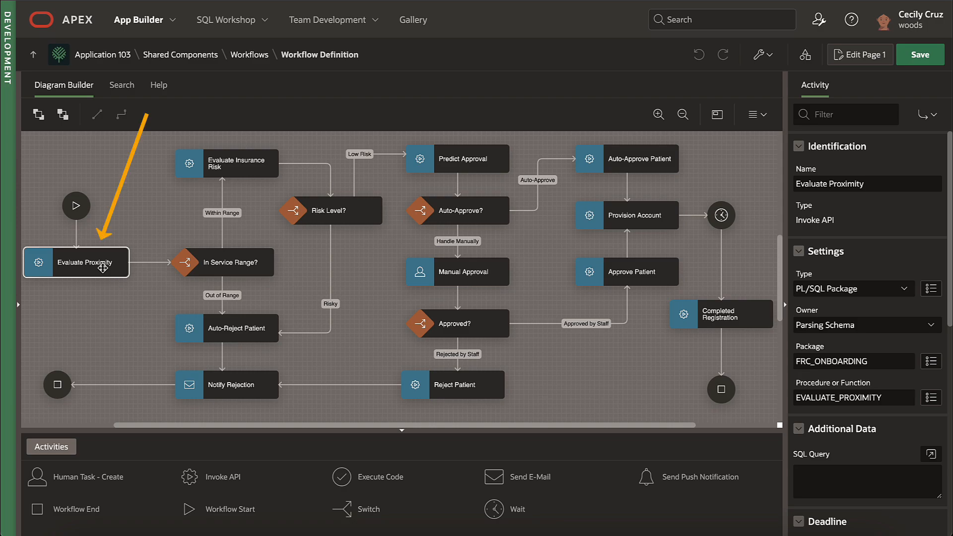
left_click(236, 165)
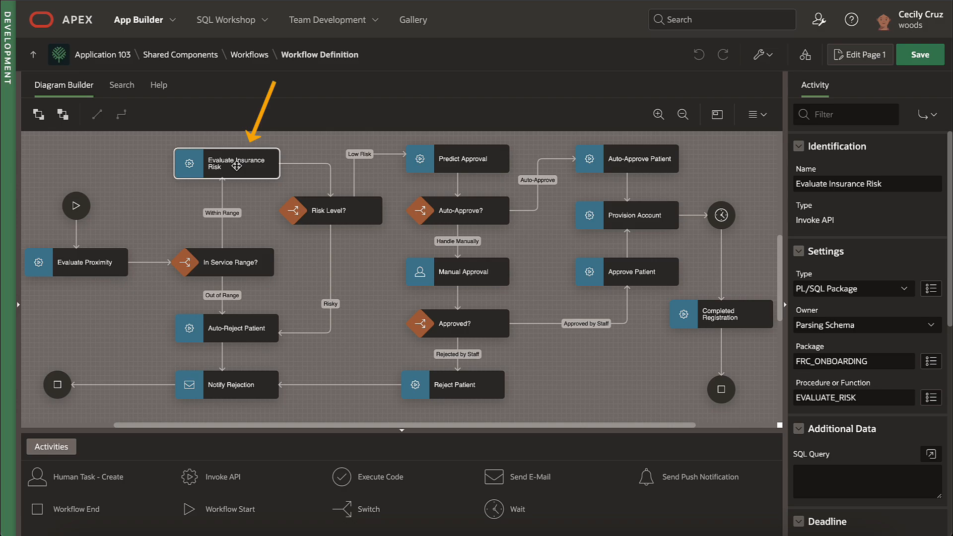
left_click(481, 167)
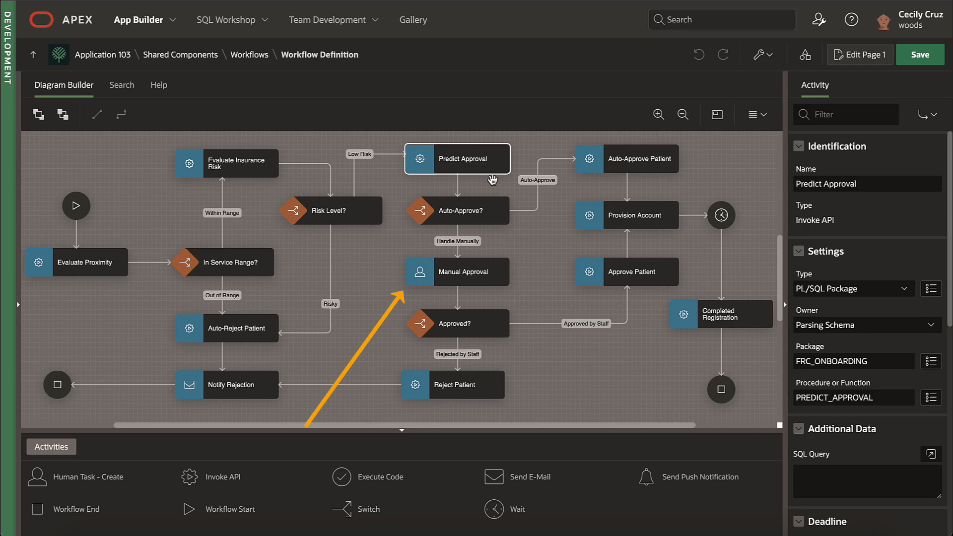
left_click(650, 216)
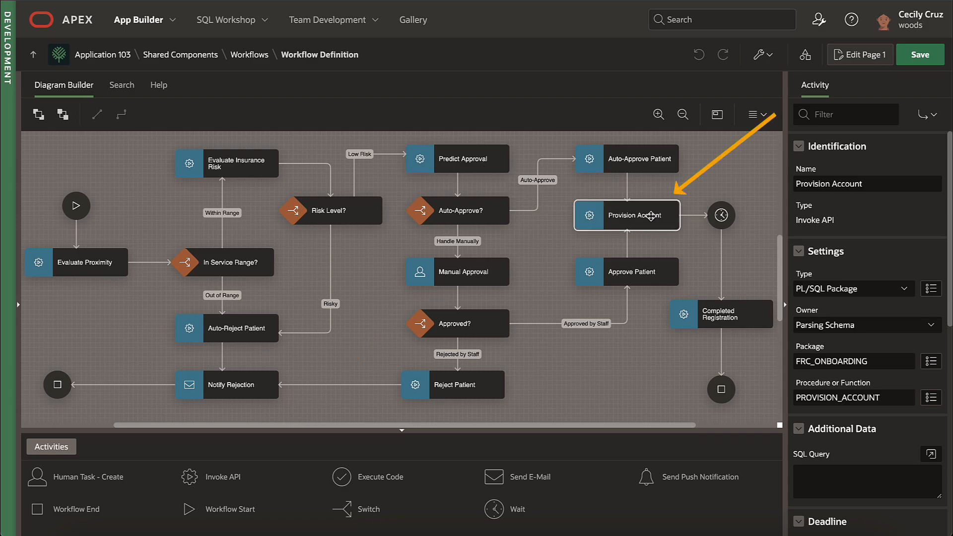
left_click(495, 271)
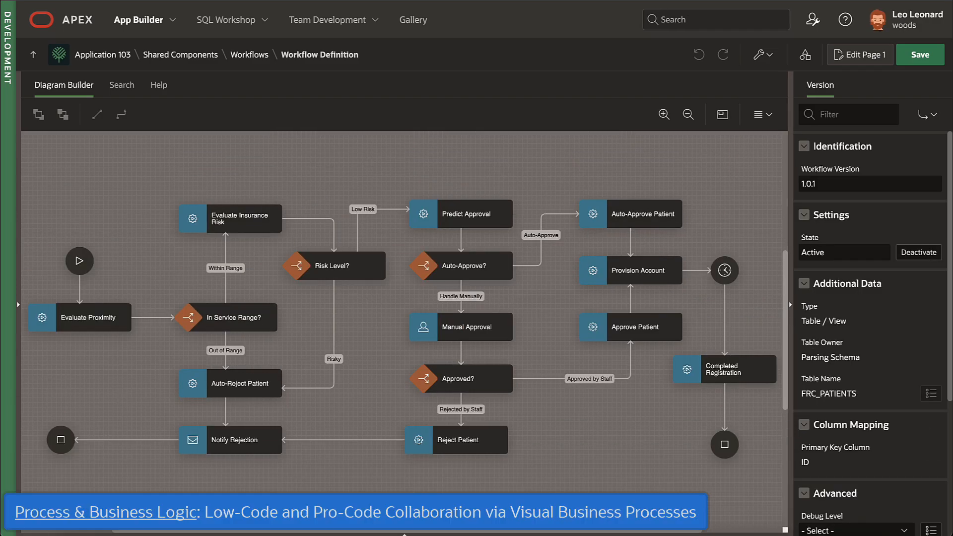
left_click(102, 323)
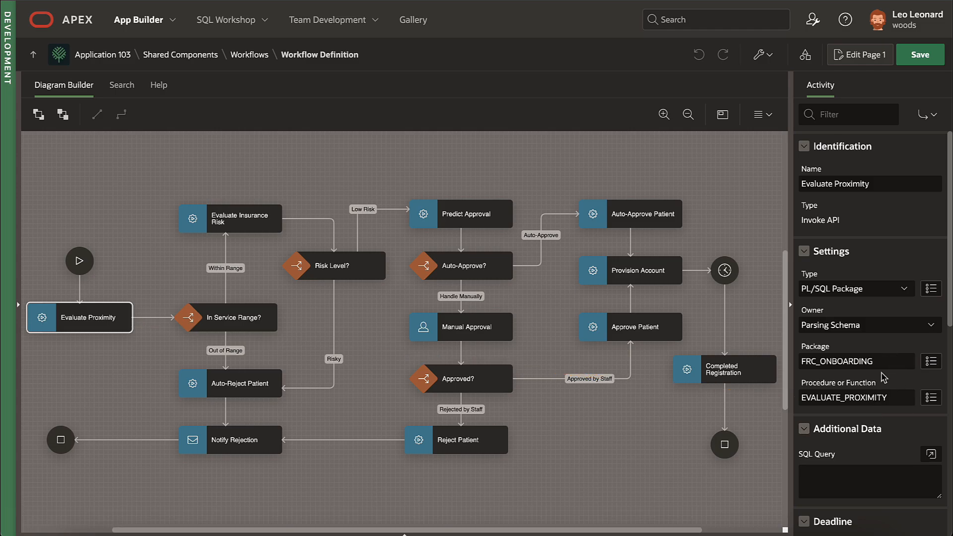
Step: Open FRC_ONBOARDING in Object Browser and highlight the evaluate_risk and predict_approval declarations
left_click(266, 21)
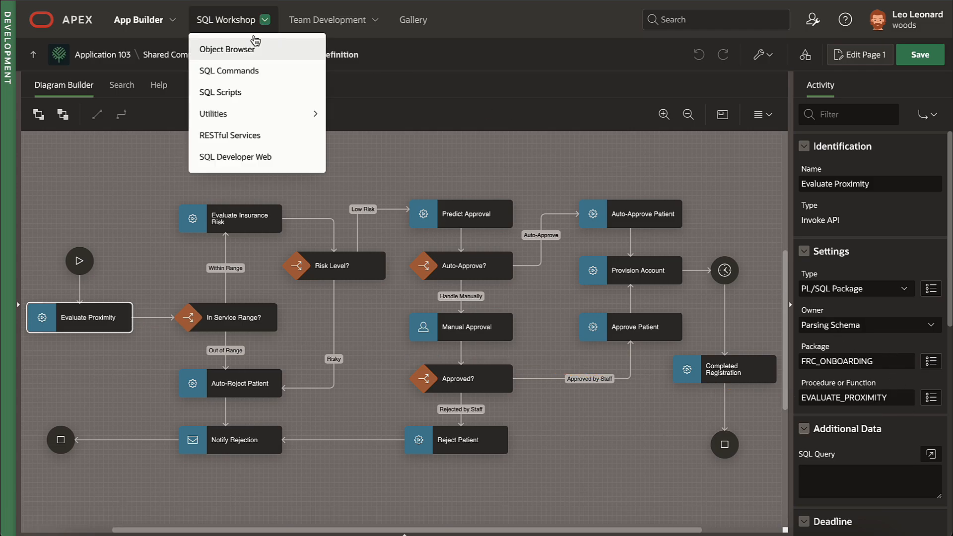
left_click(249, 49)
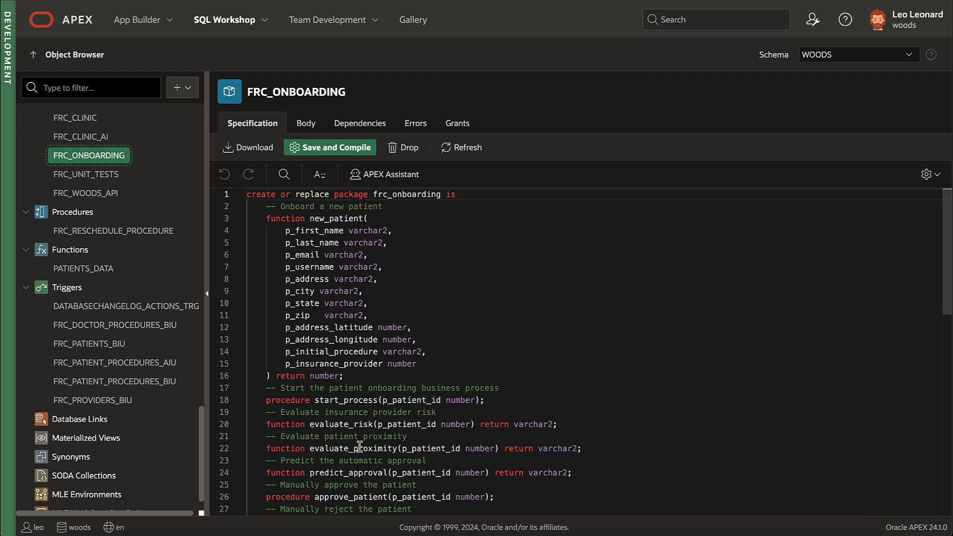
left_click(360, 445)
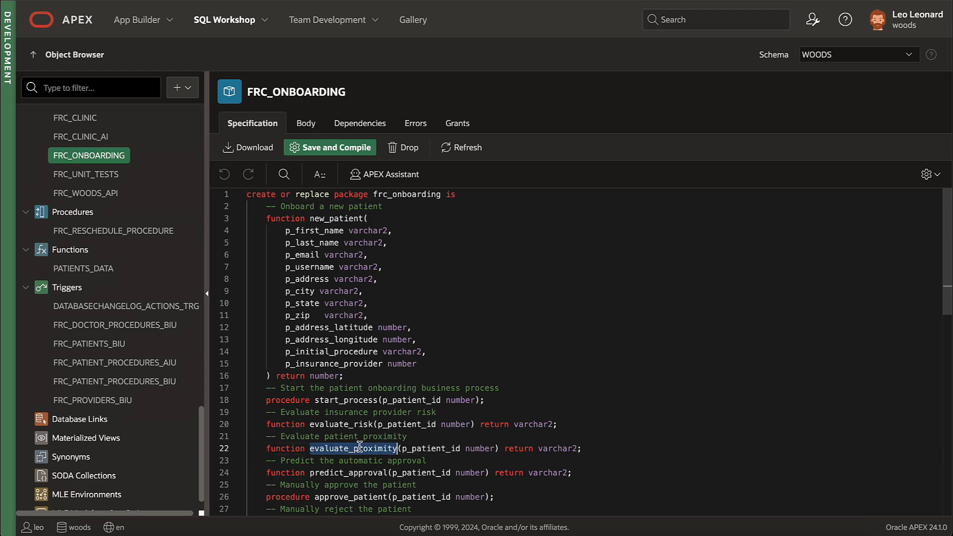
left_click(370, 425)
double_click(370, 424)
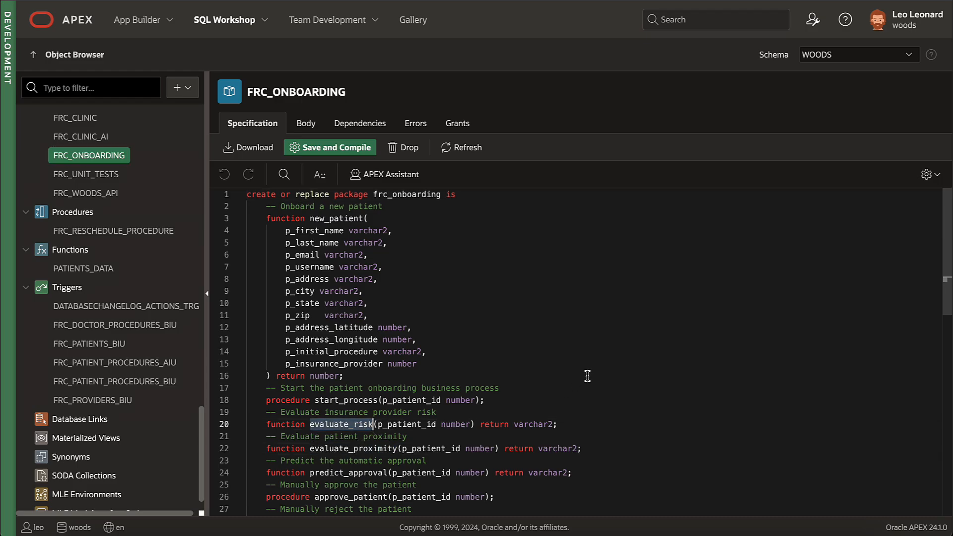
double_click(374, 474)
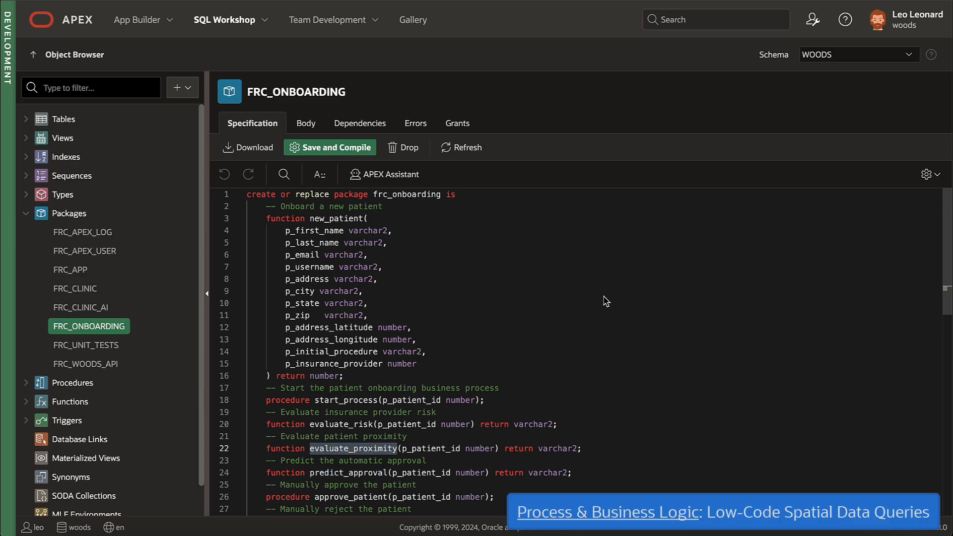
Step: Show the FRC_ONBOARDING body and read through the evaluate_proximity function
left_click(306, 123)
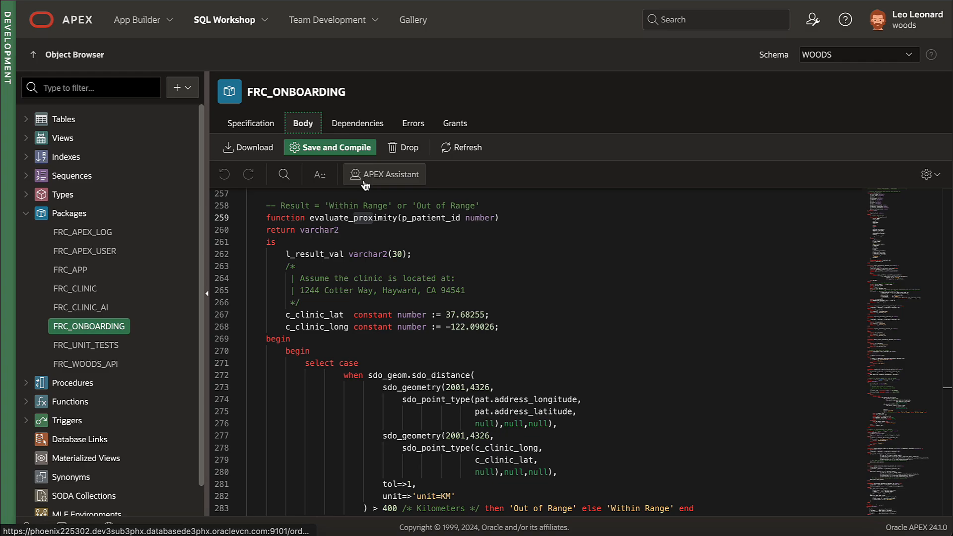
double_click(386, 220)
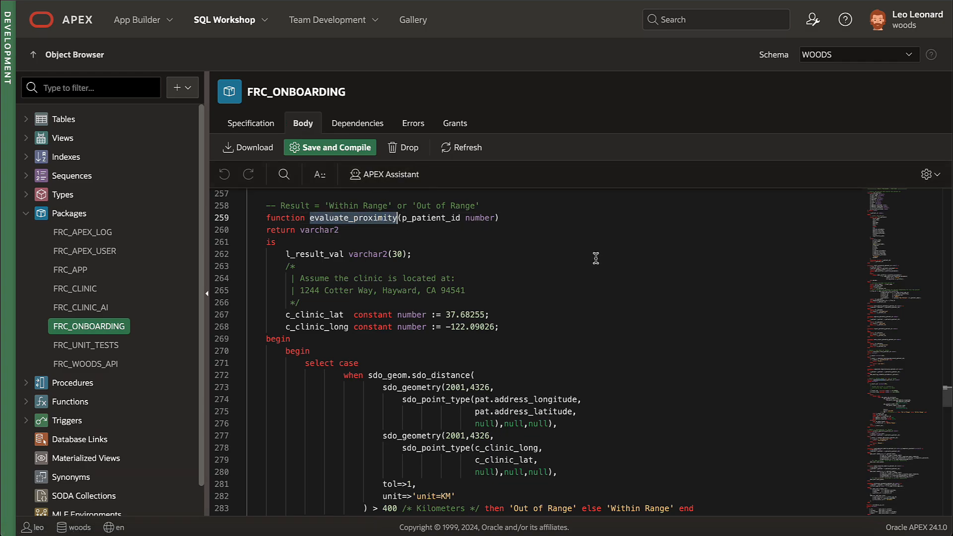
scroll(596, 258, "down", 2)
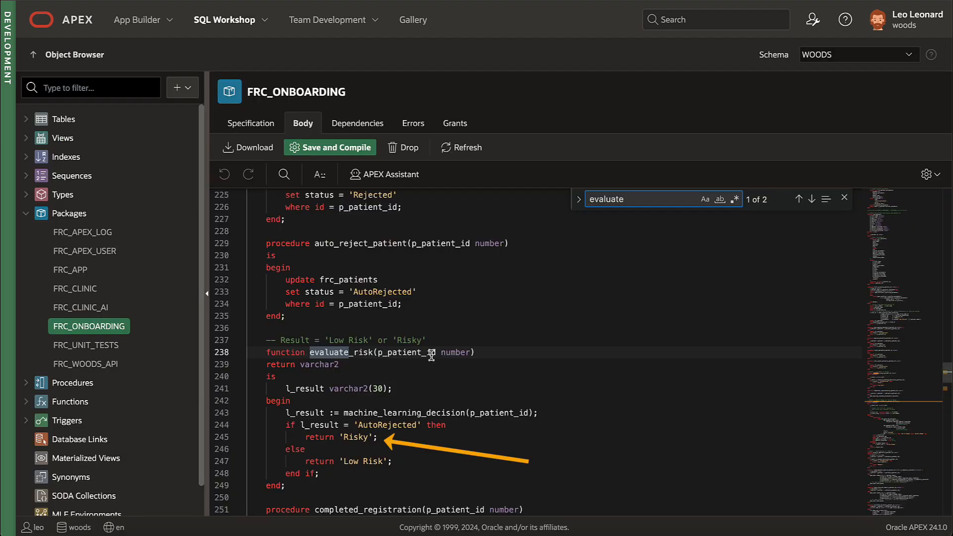
Step: Find the machine_learning_decision definition on line 43 and read its AutoML prediction code
double_click(421, 412)
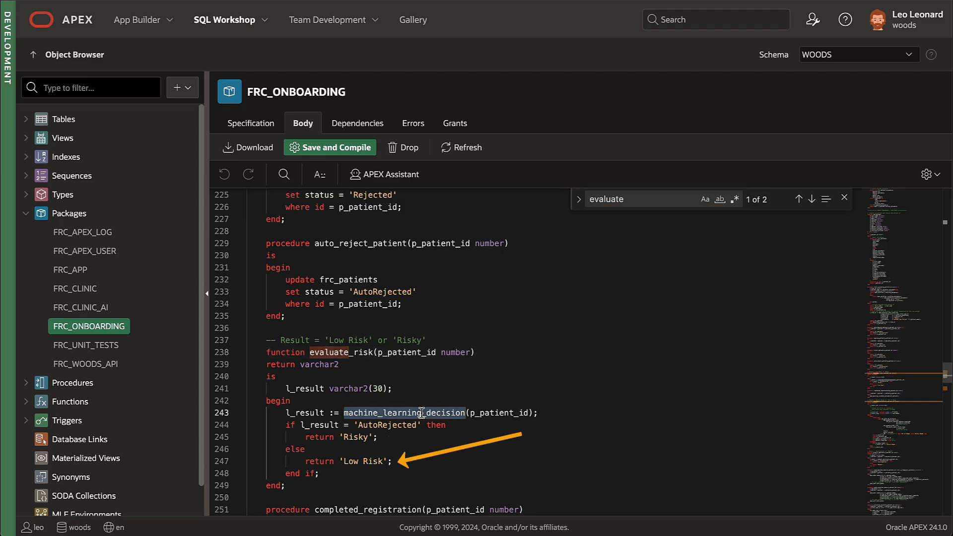
key("ctrl+f")
key("Return")
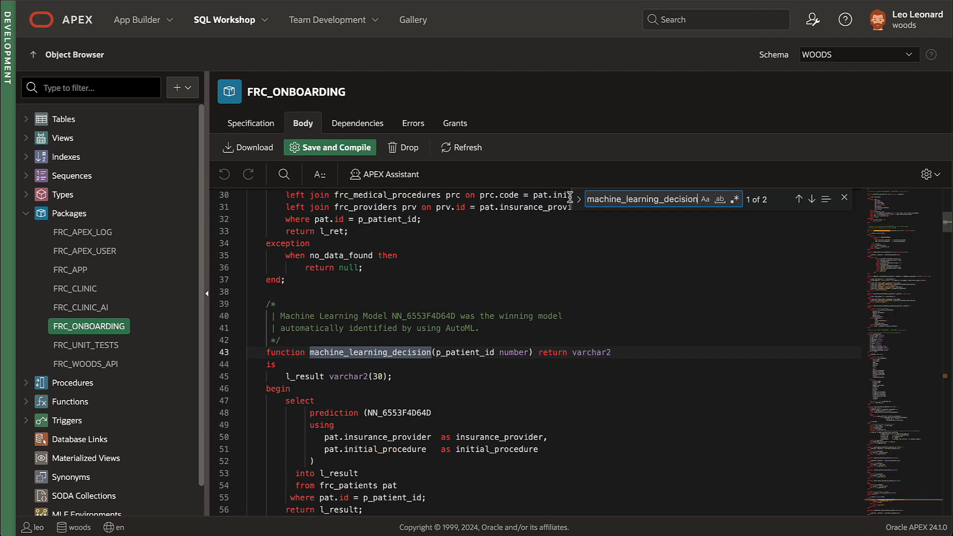
scroll(659, 304, "down", 2)
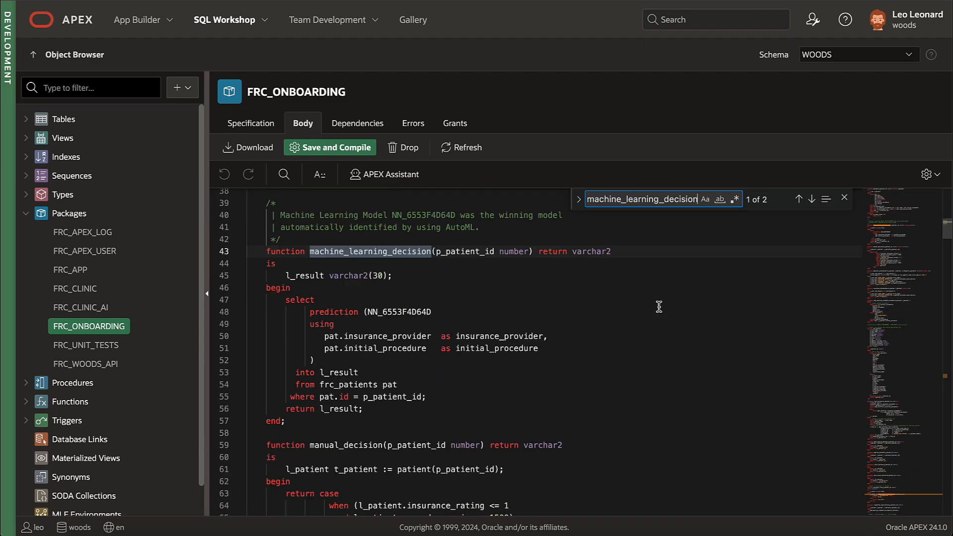
left_click(564, 346)
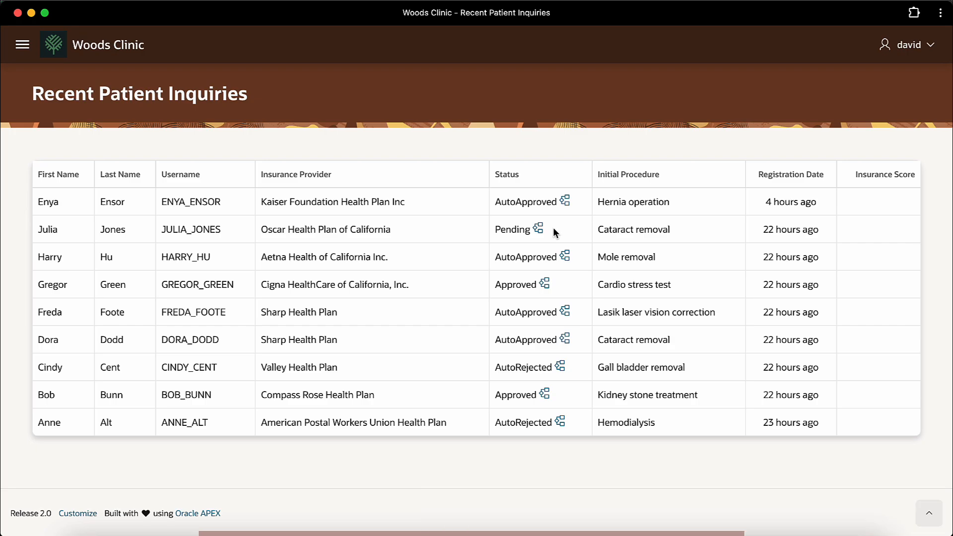
Step: Check the pending patient's workflow, then open its new-patient task in Procedure Approvals
left_click(538, 228)
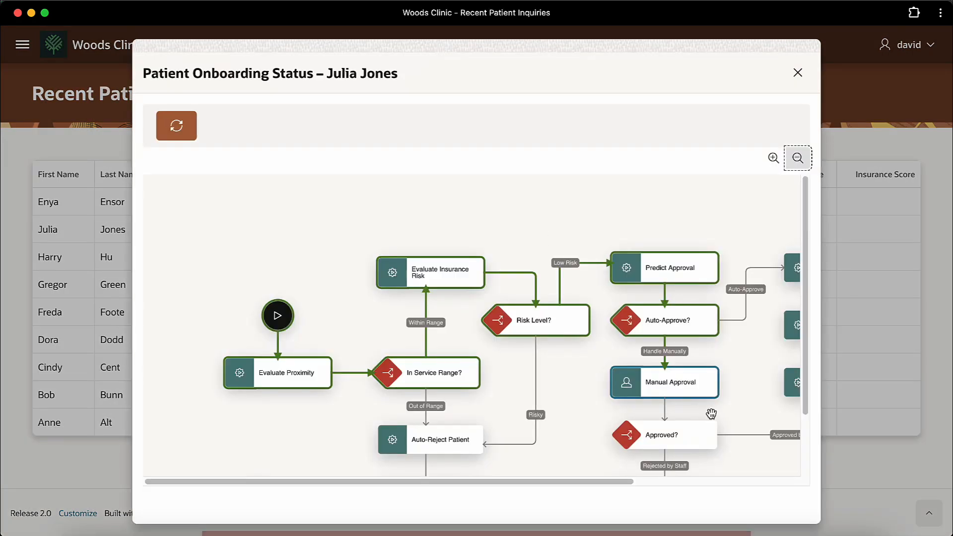
left_click(798, 75)
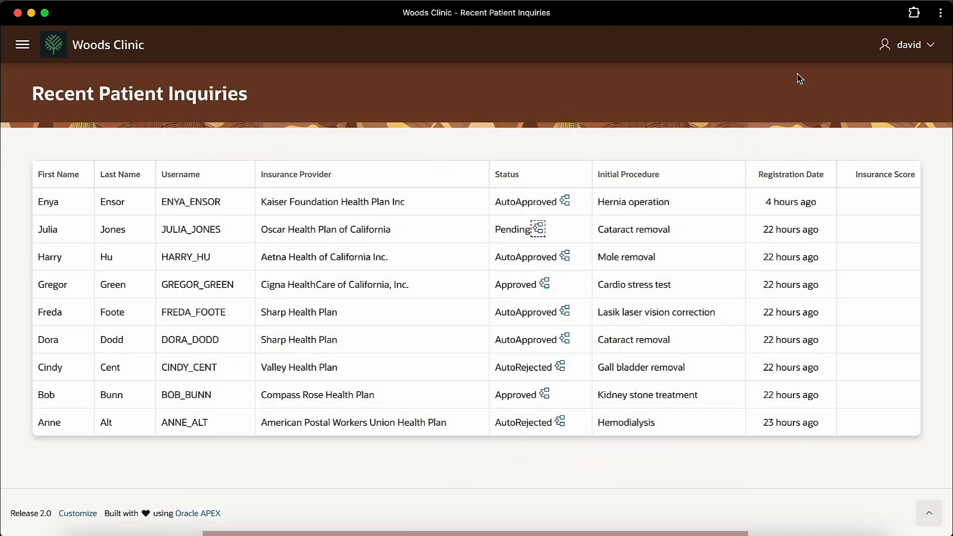
left_click(22, 47)
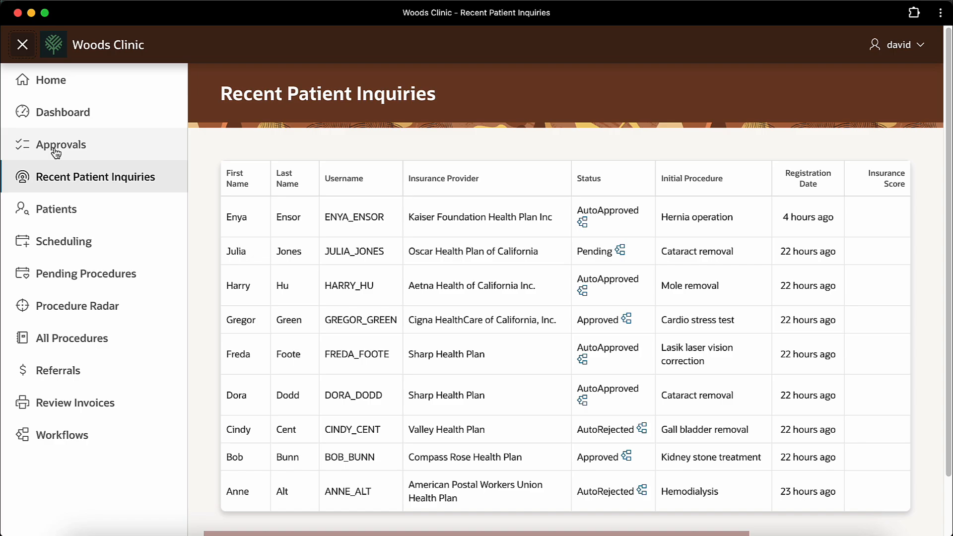
left_click(54, 149)
left_click(318, 317)
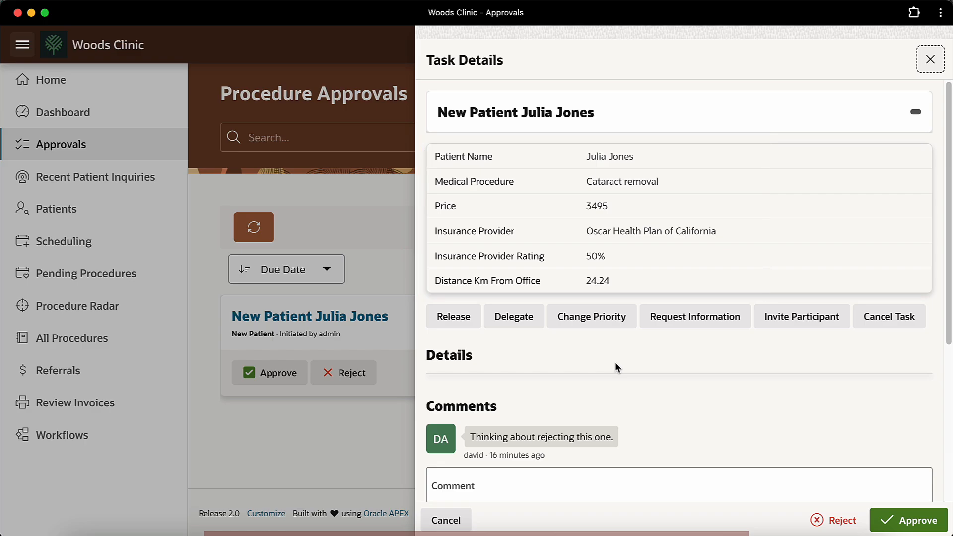
Step: Comment 'Definitely rejecting.', reject the task, and view the patient's updated workflow
scroll(616, 367, "down", 4)
left_click(545, 290)
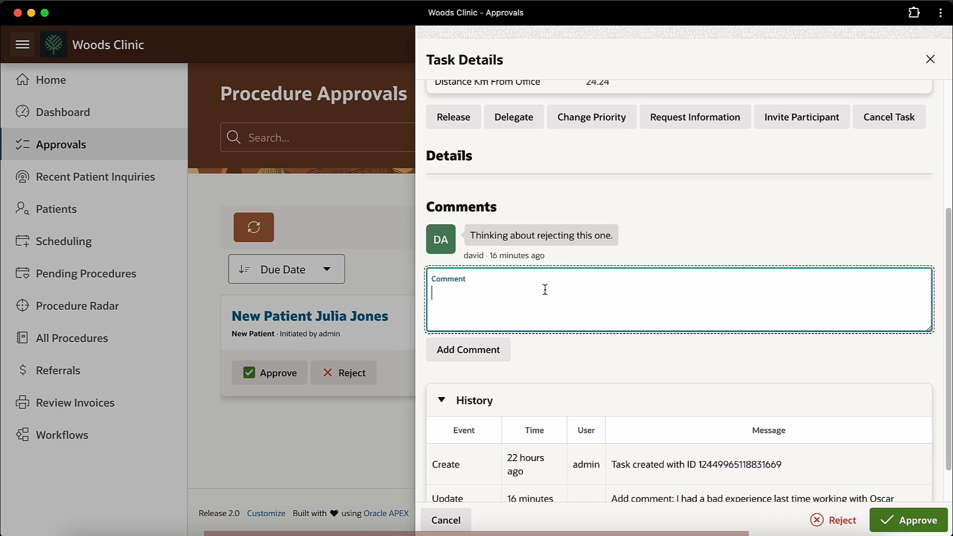
type("Definitely rejecting.")
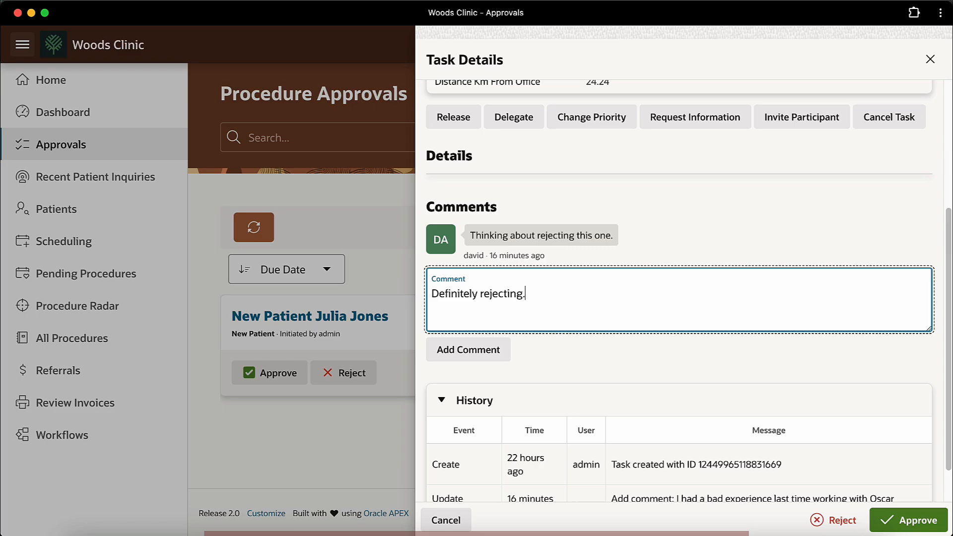
key("Return")
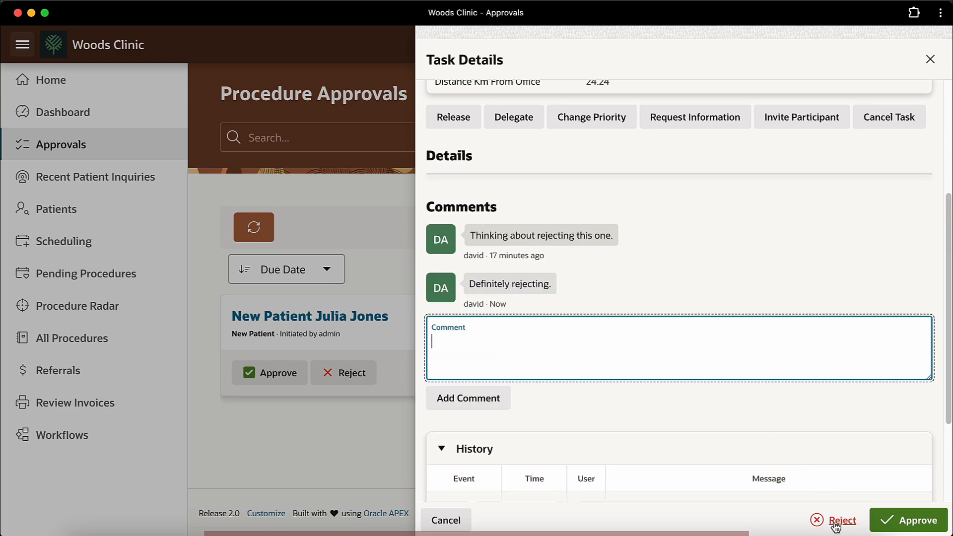
left_click(836, 526)
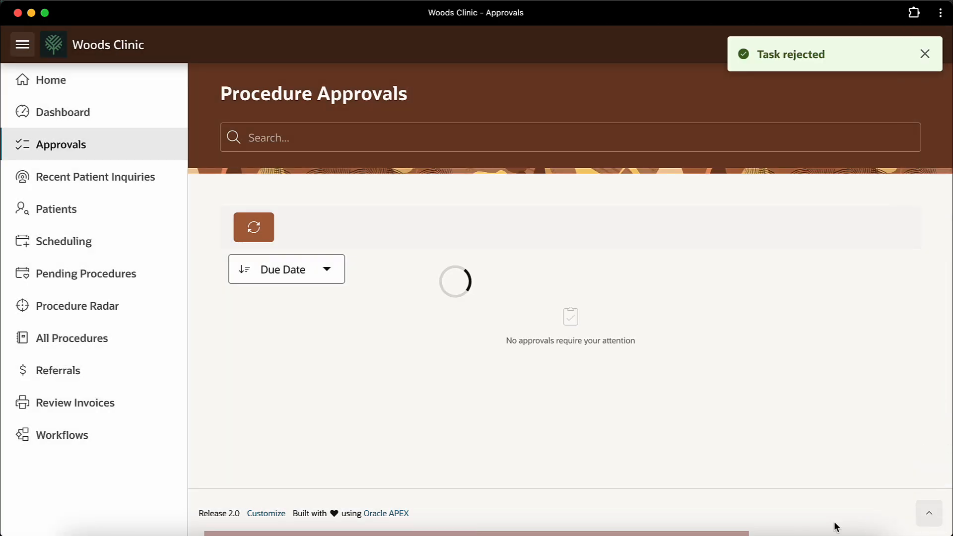
left_click(129, 184)
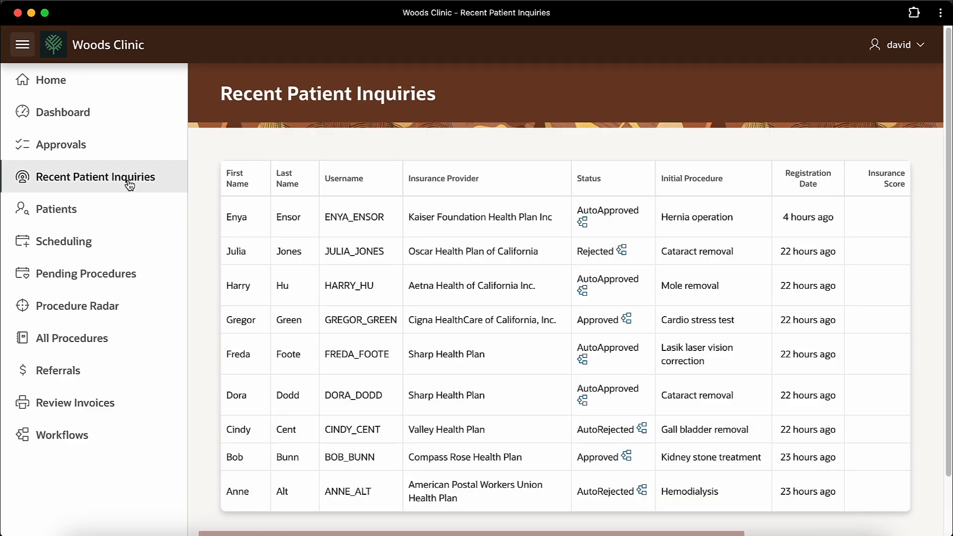
left_click(622, 250)
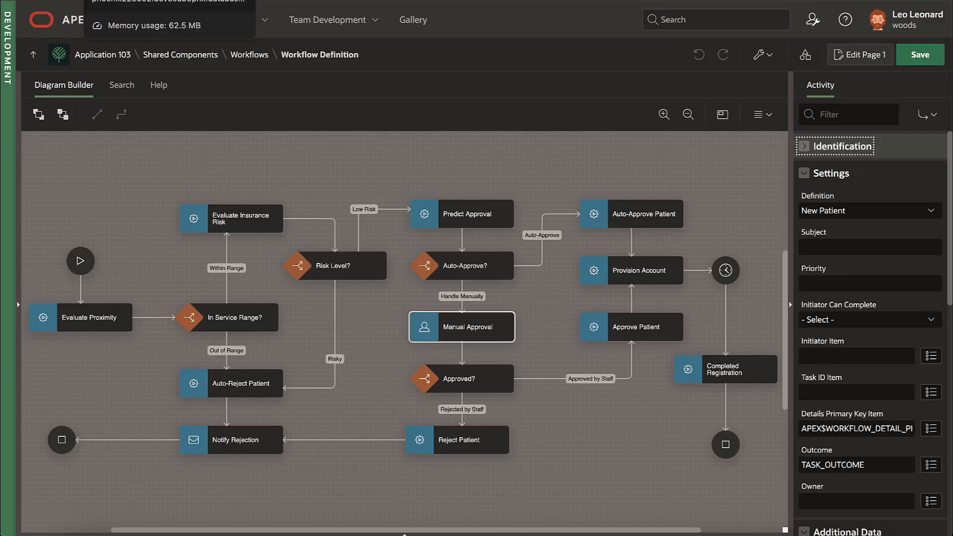
Step: Inspect Manual Approval's TASK_OUTCOME setting and the Rejected by Staff and Approved by Staff branches
left_click(476, 328)
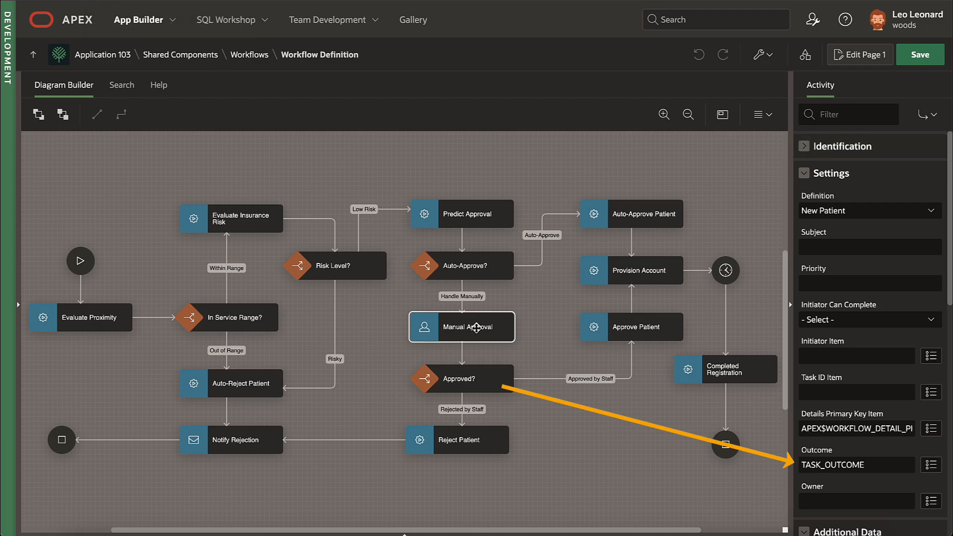
left_click(883, 464)
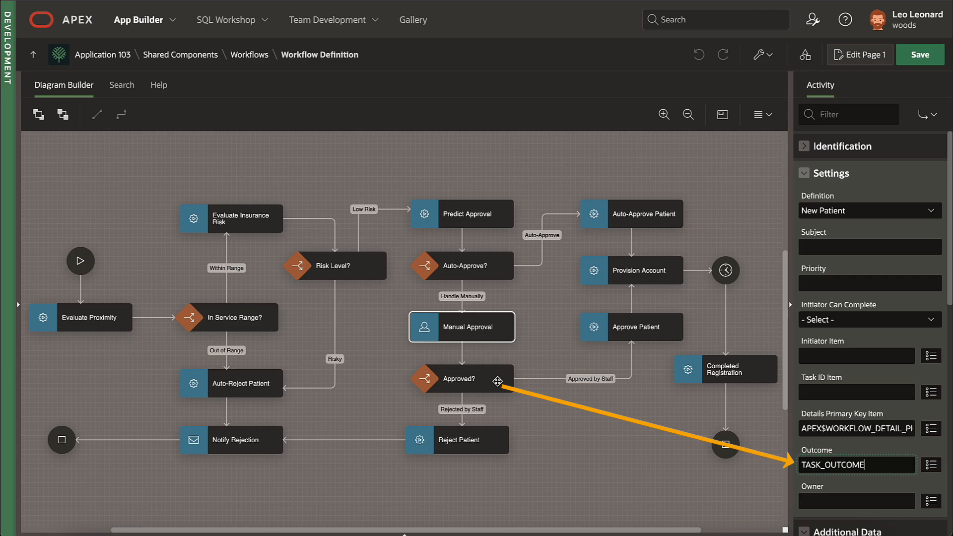
left_click(462, 401)
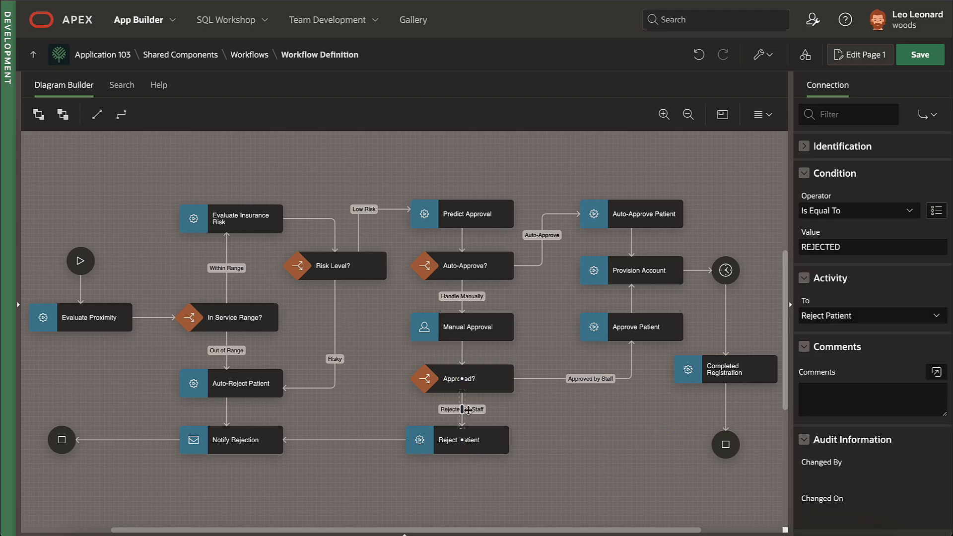
left_click(591, 379)
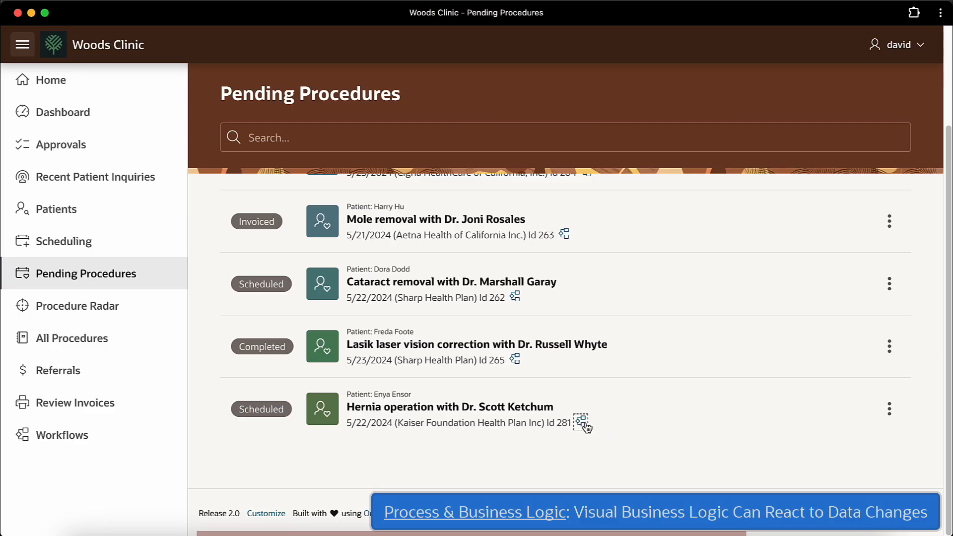
Step: View the procedure lifecycle status for Id 281
left_click(582, 423)
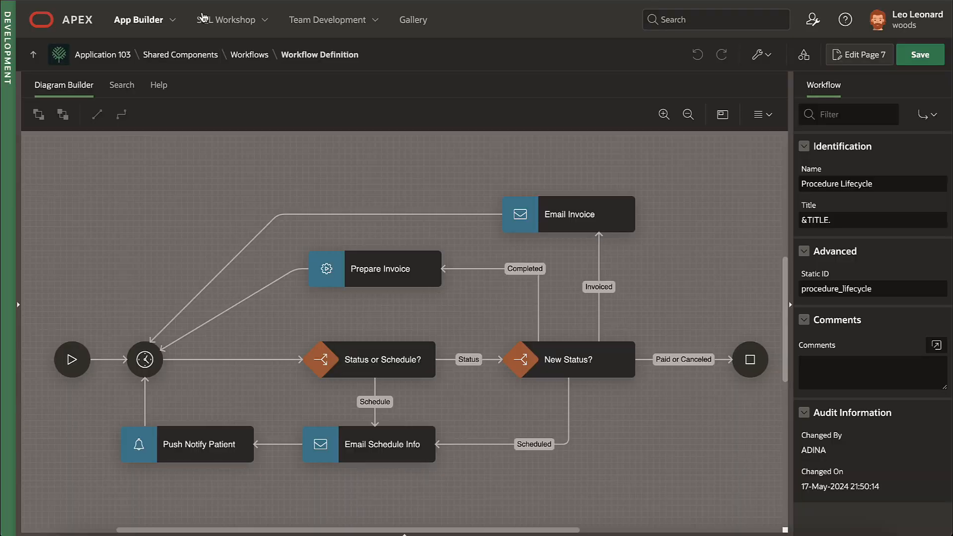
Step: Inspect Prepare Invoice, Email Invoice, Push Notify Patient and Email Schedule Info, including its SQL query
left_click(371, 276)
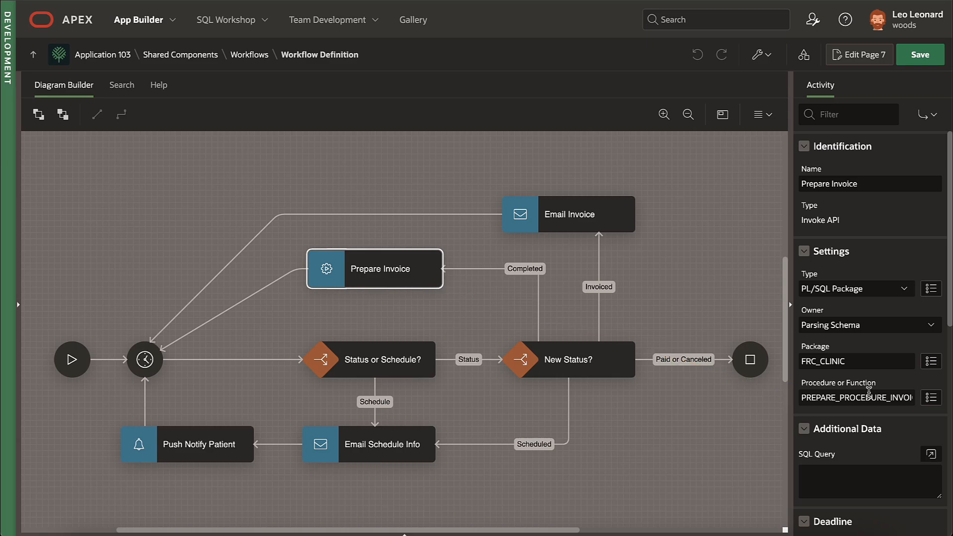
left_click(589, 209)
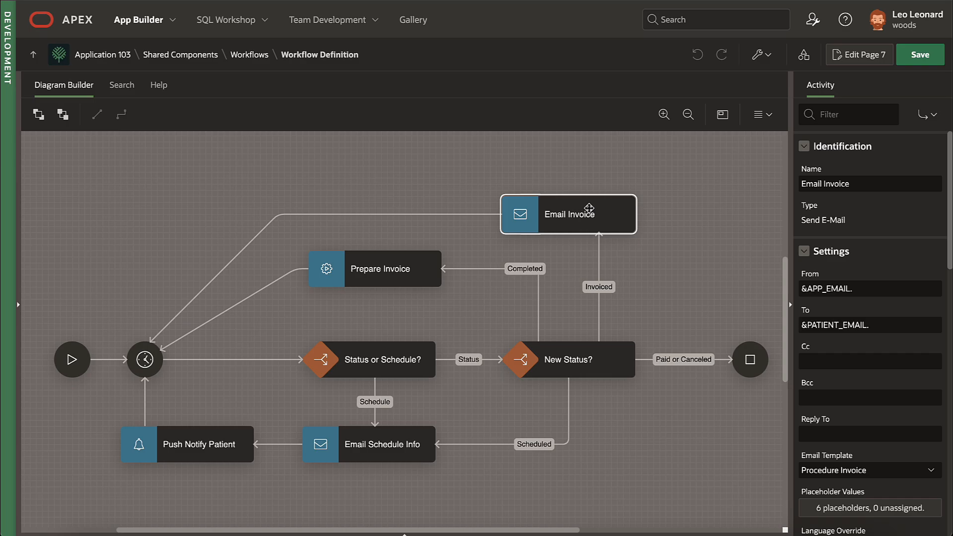
left_click(390, 448)
left_click(217, 448)
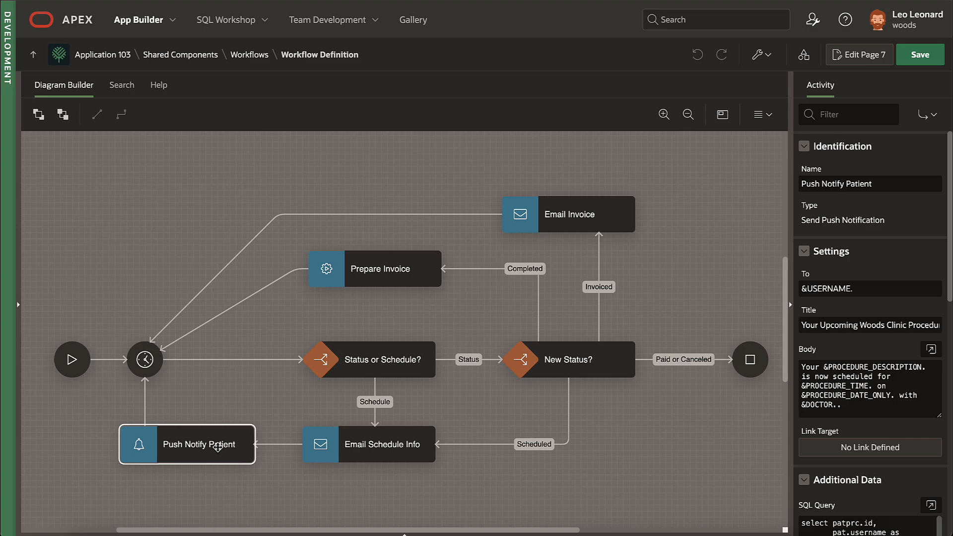
left_click(382, 446)
left_click(931, 448)
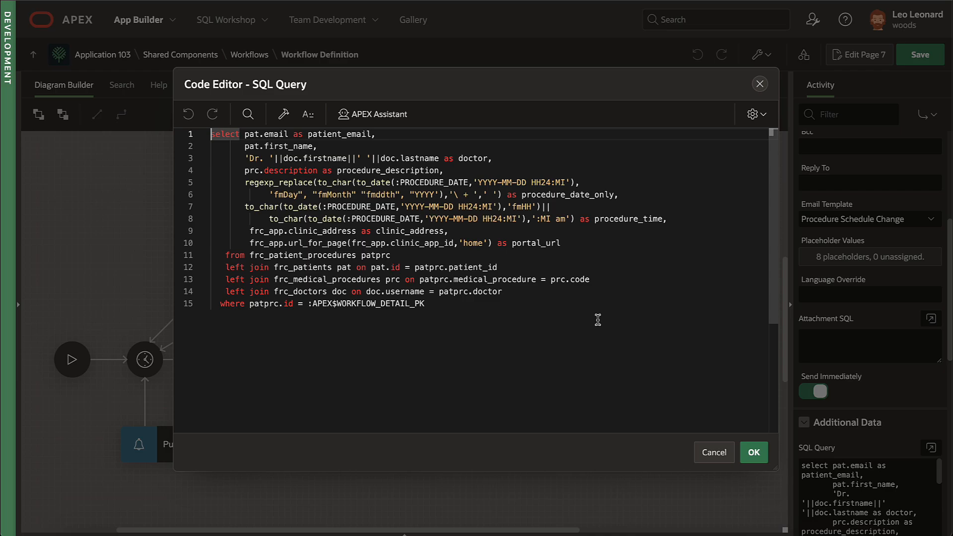
left_click(760, 84)
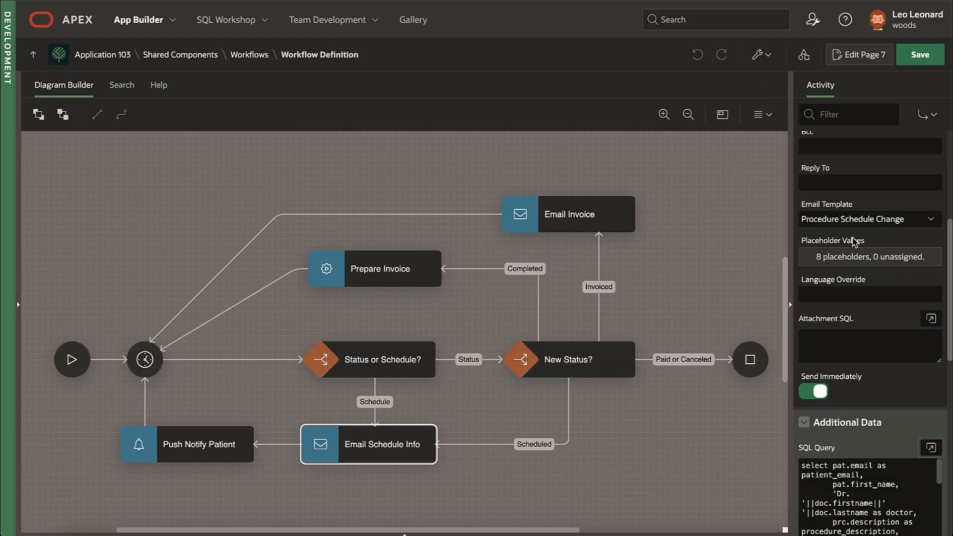
Step: Review the email's 8 placeholder values and the Push Notify Patient SQL query
left_click(877, 267)
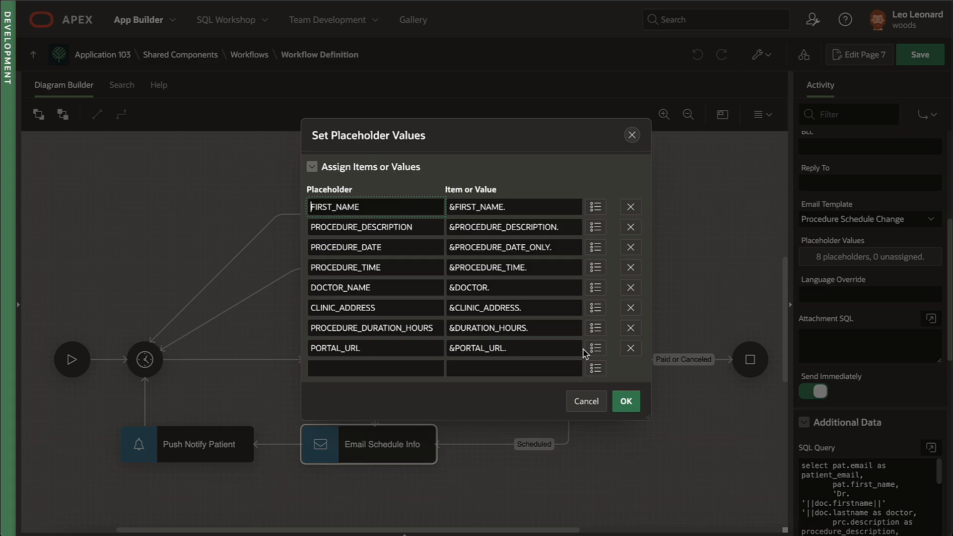
left_click(586, 401)
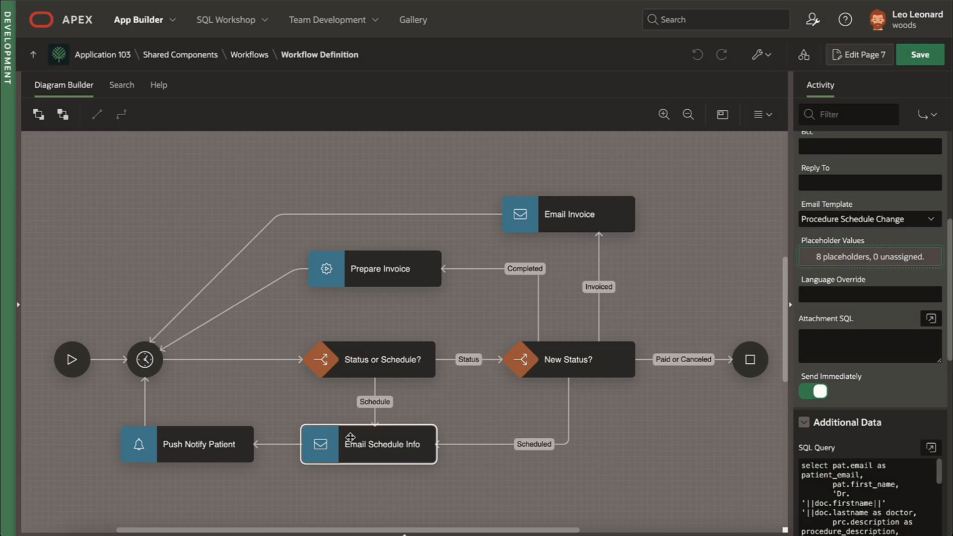
left_click(213, 451)
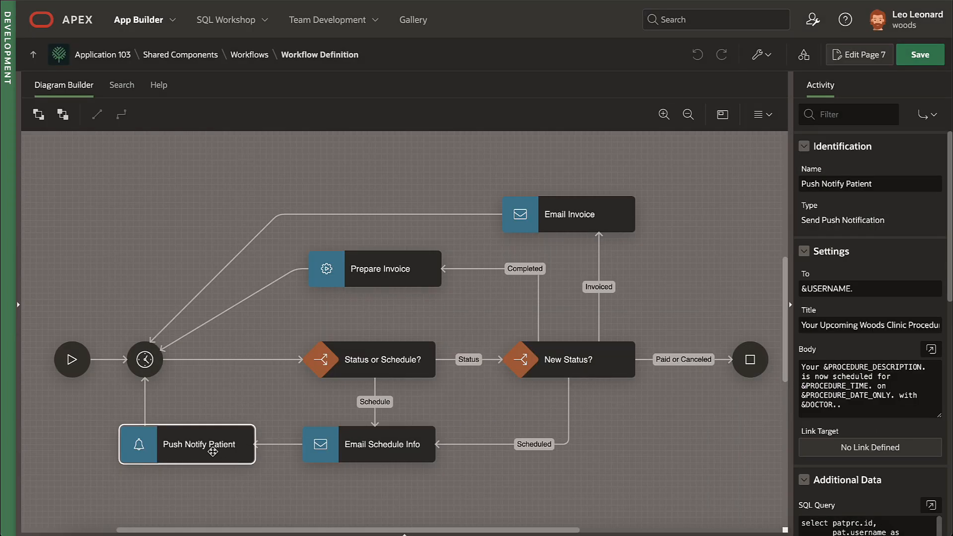
left_click(930, 505)
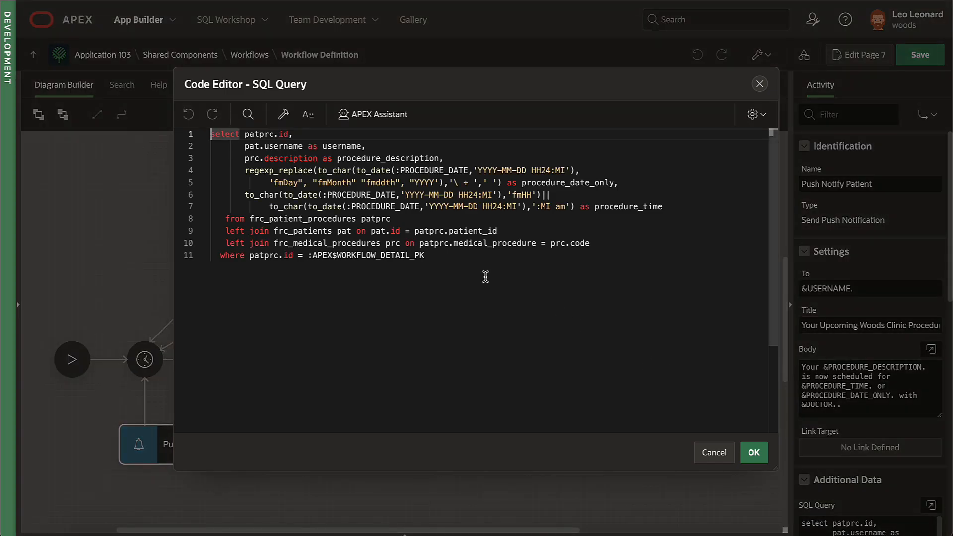
left_click(759, 83)
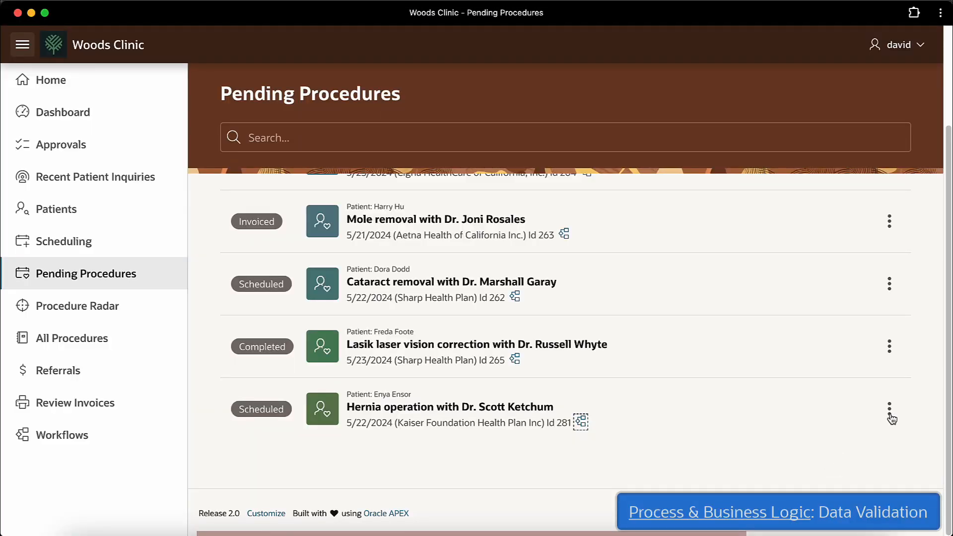
left_click(891, 415)
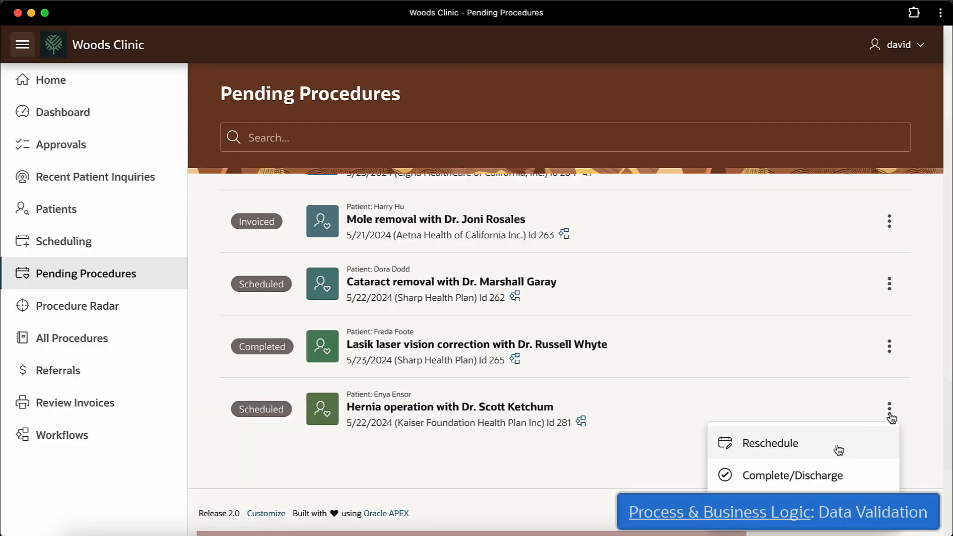
Step: Reschedule the hernia operation to May 23 at 8 PM and apply the change
left_click(836, 442)
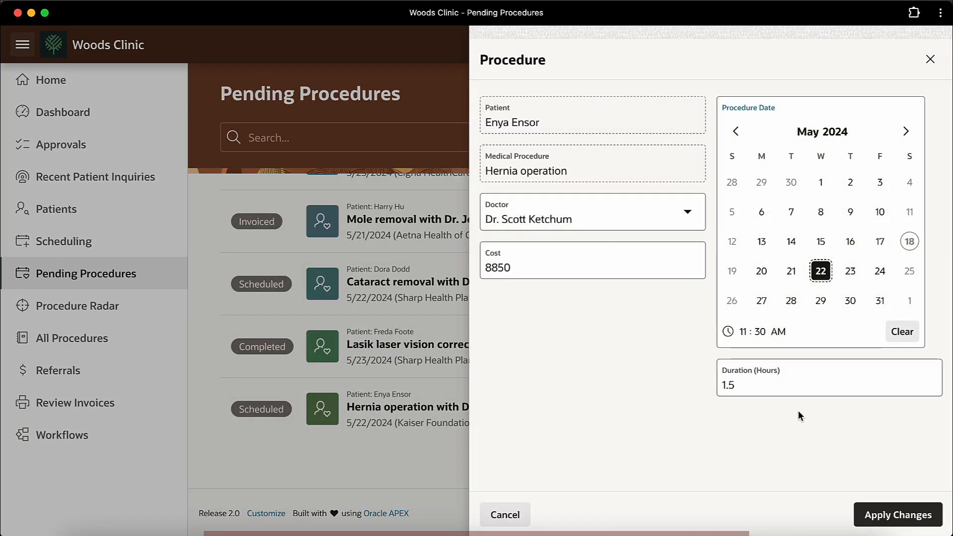
left_click(842, 282)
left_click(742, 332)
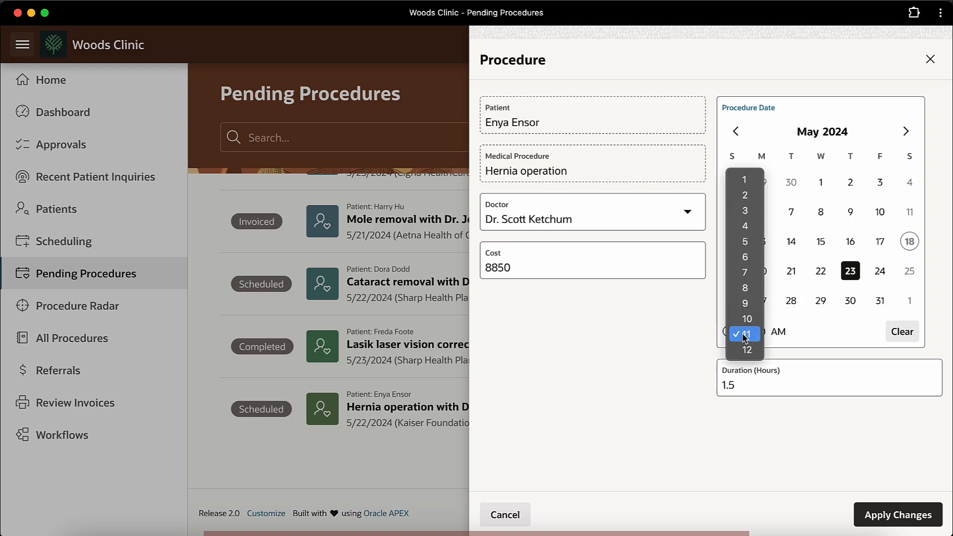
left_click(753, 289)
left_click(779, 331)
left_click(782, 347)
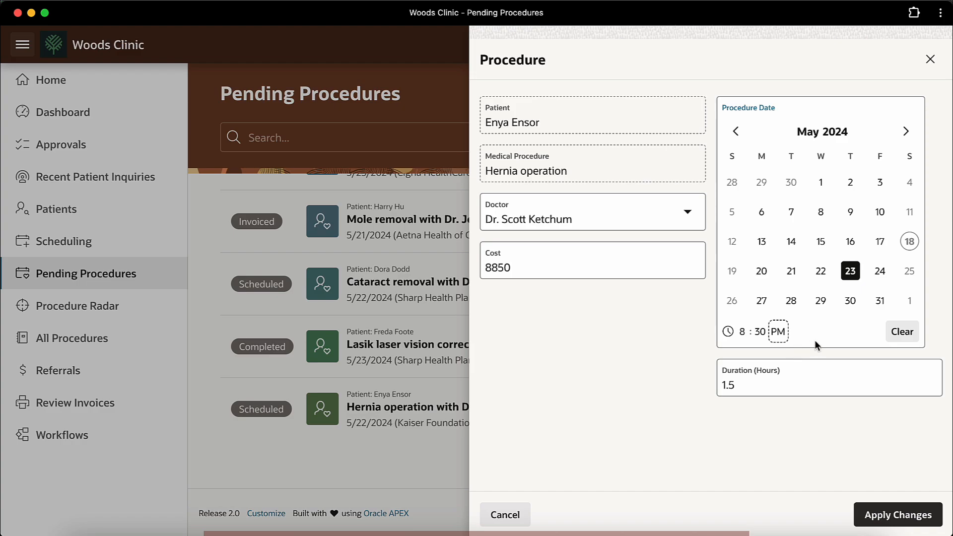
left_click(889, 516)
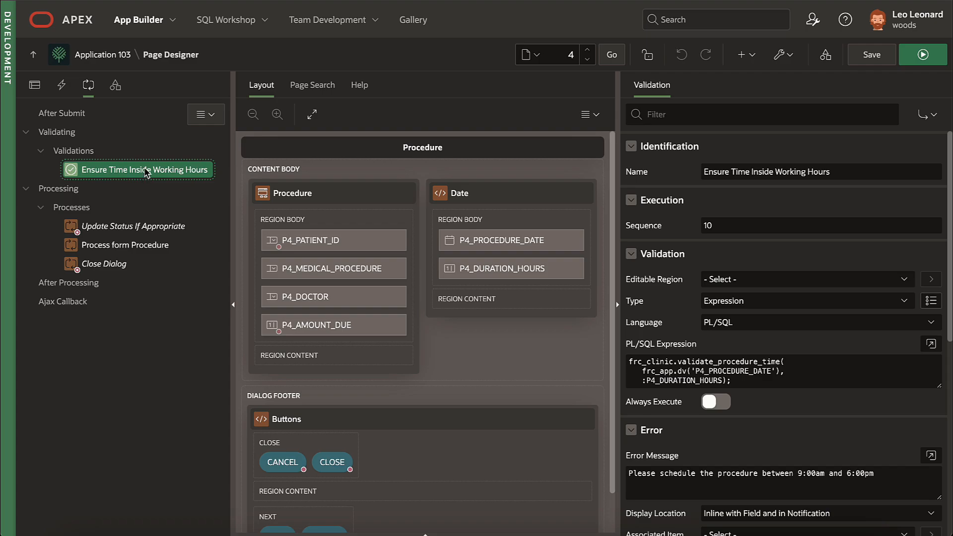
Step: Inspect the validation's PL/SQL expression and the working-hours check in validate_procedure_time in FRC_CLINIC
left_click(738, 379)
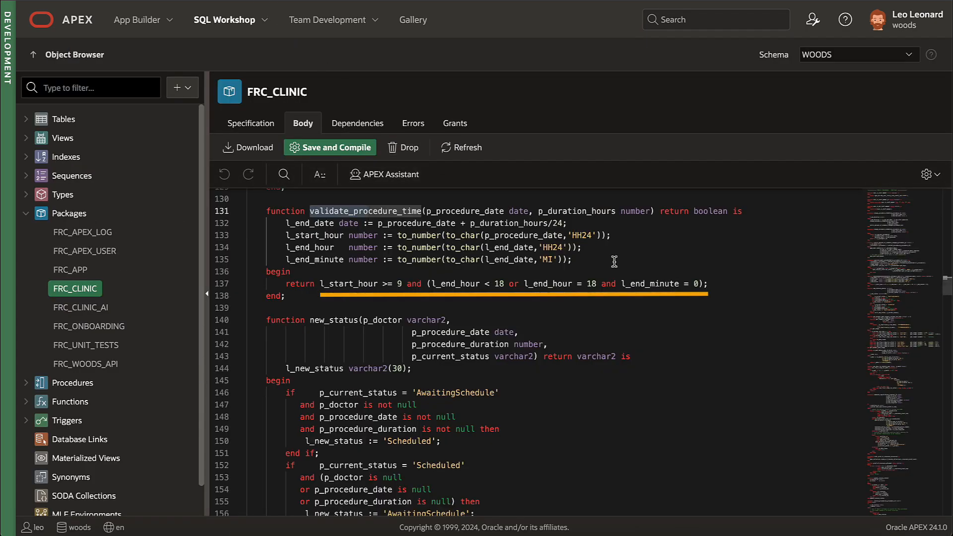
left_click(718, 283)
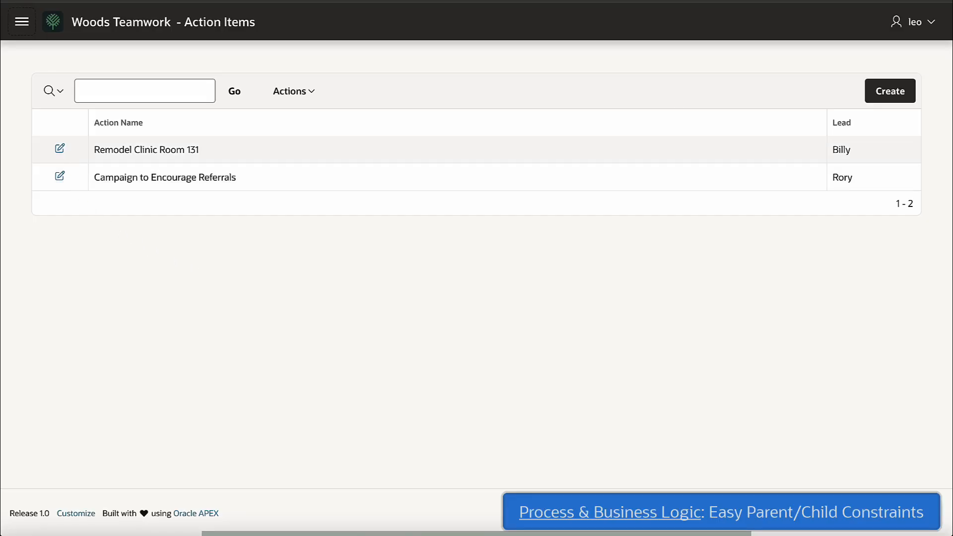
Step: Change Billy's role to Member on Remodel Clinic Room 131 and see the missing Lead error
left_click(60, 149)
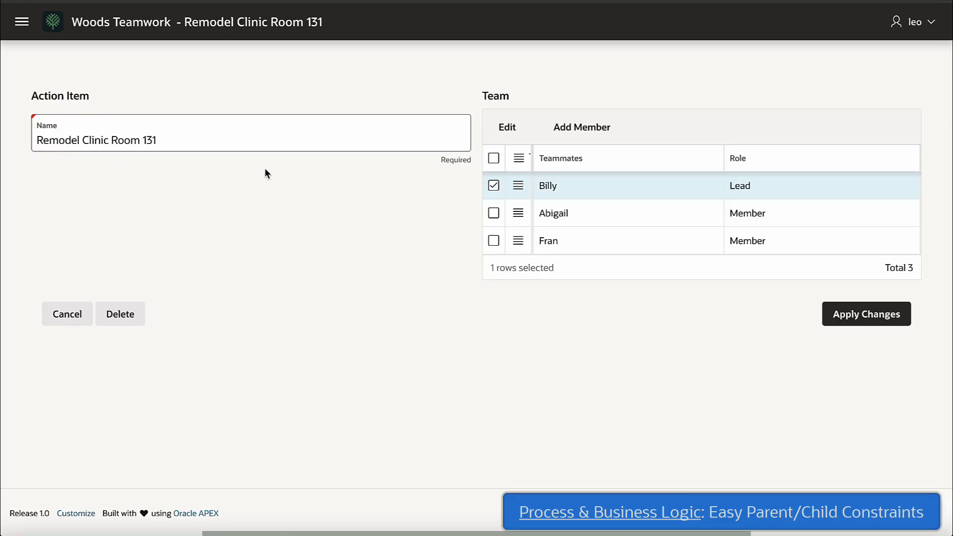
left_click(782, 186)
left_click(789, 187)
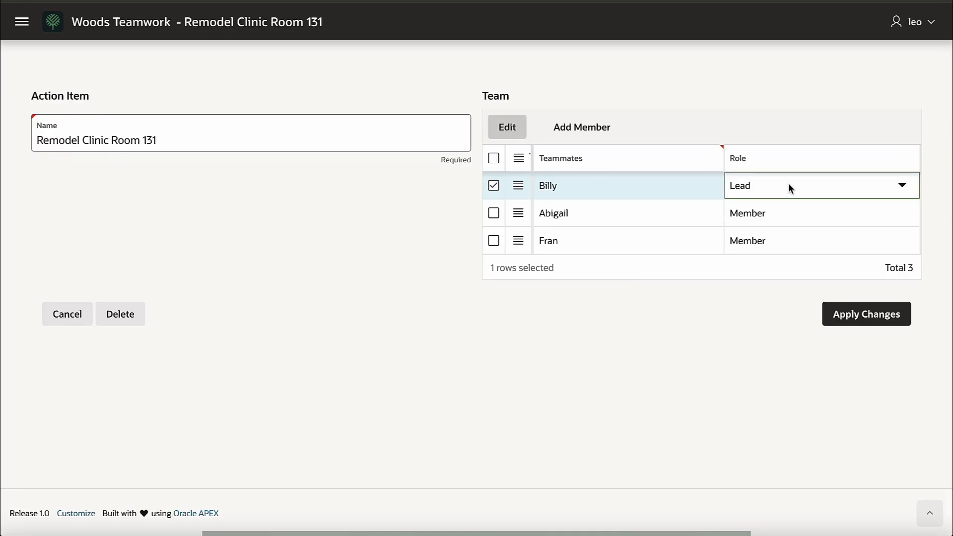
left_click(901, 186)
left_click(892, 199)
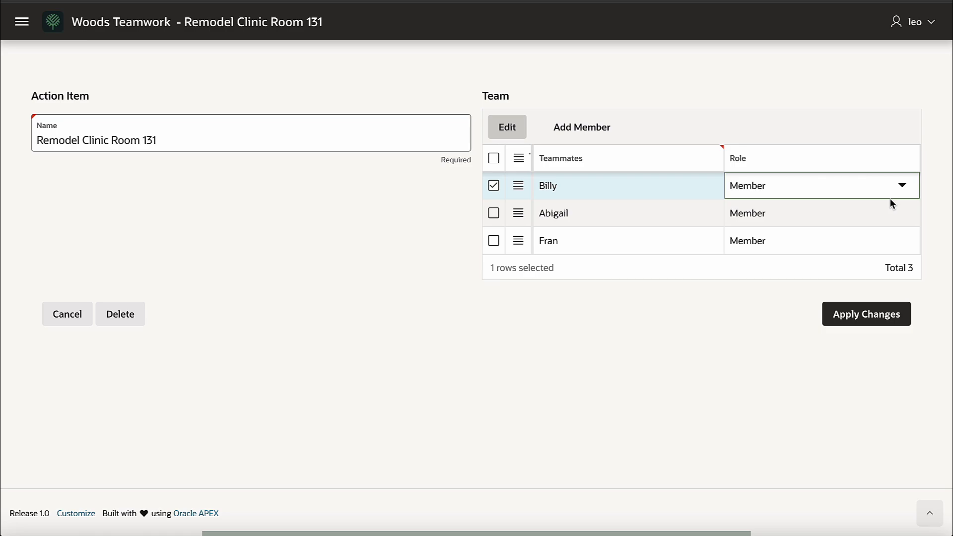
left_click(872, 320)
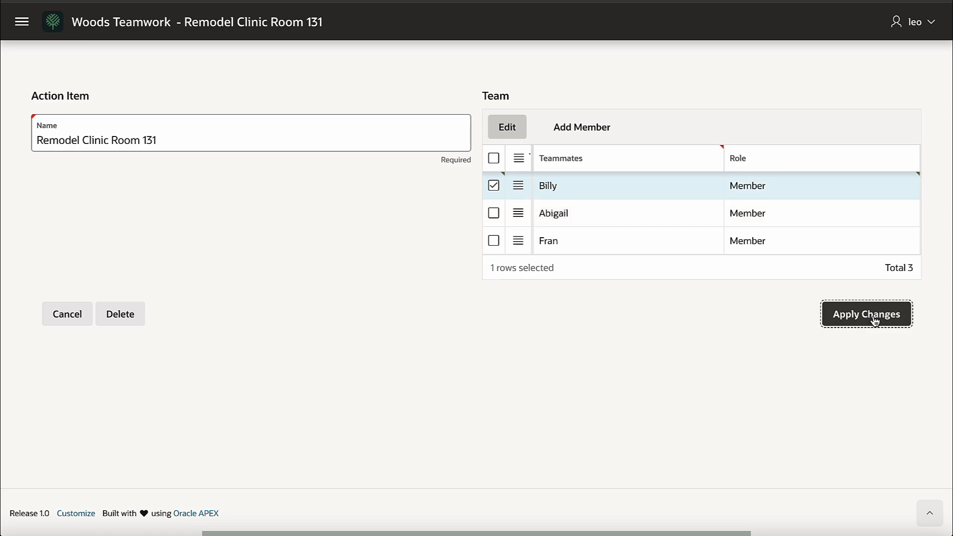
left_click(925, 36)
Step: Restore Billy as Lead, add Fran as a second Lead, and try saving
left_click(794, 186)
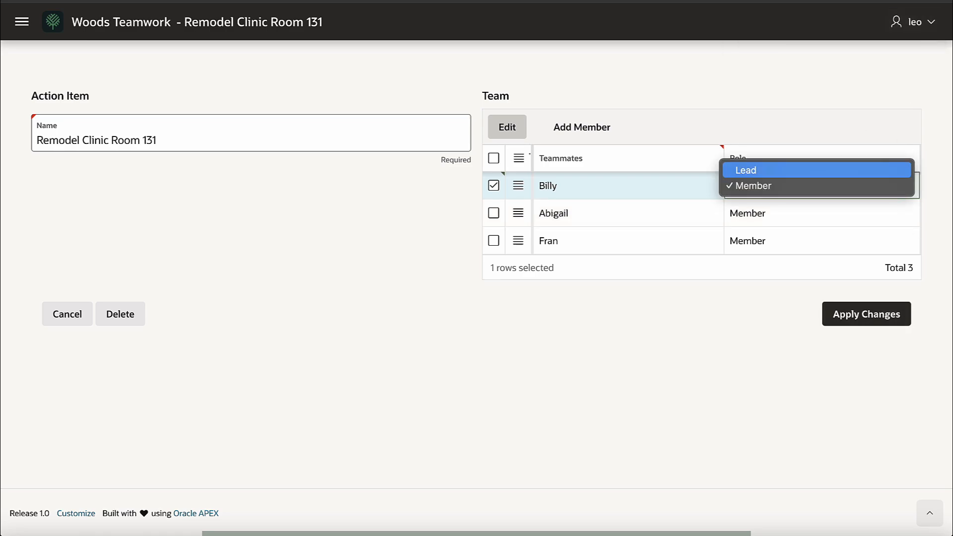
left_click(759, 170)
left_click(575, 134)
left_click(596, 223)
left_click(645, 311)
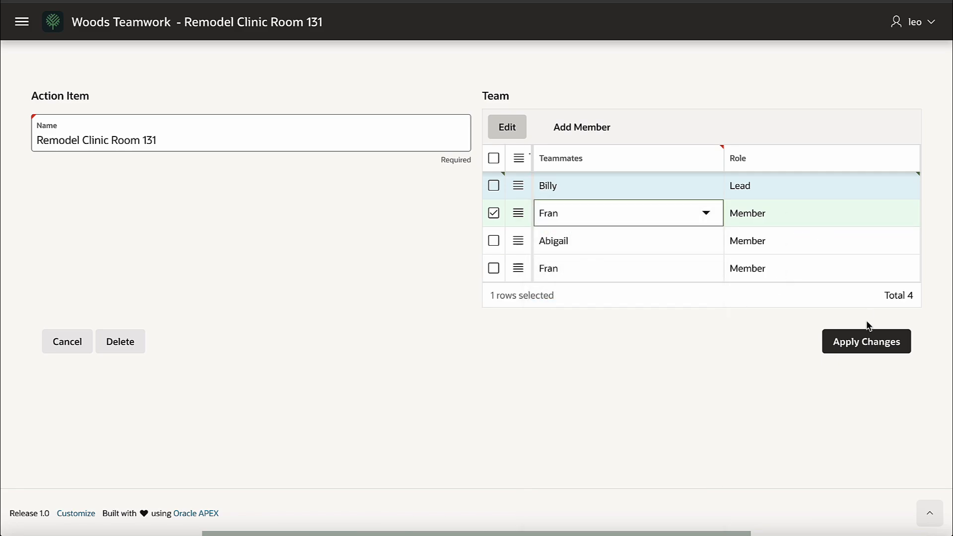
left_click(802, 213)
left_click(804, 195)
left_click(869, 348)
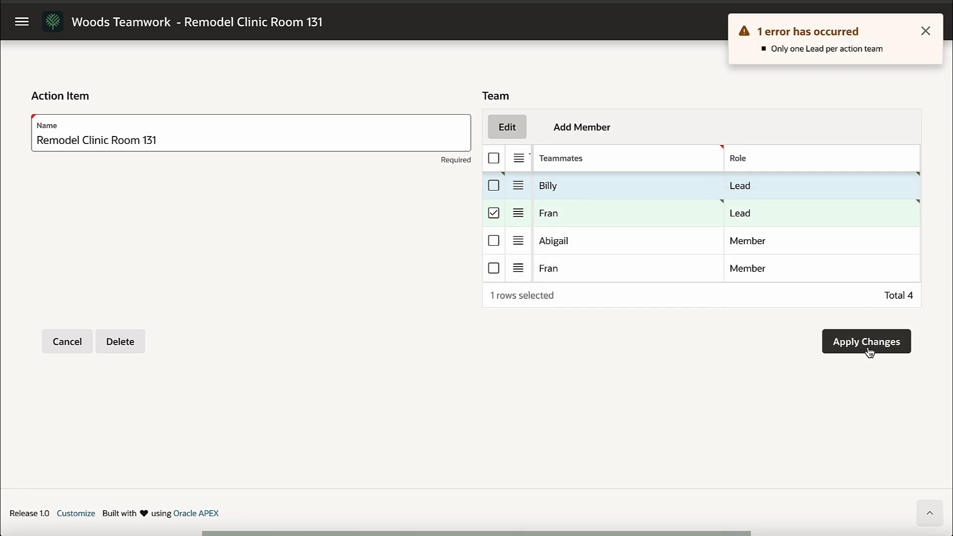
Step: Change the new Fran row to Member and try saving the team again
left_click(763, 213)
left_click(752, 227)
left_click(869, 348)
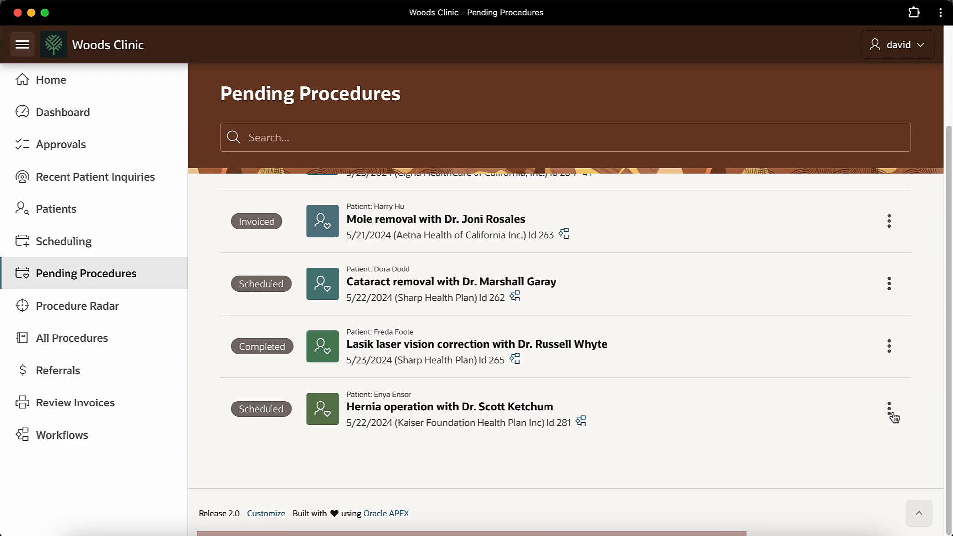
Step: Start completing the hernia operation and recommend that the patient stays hydrated
left_click(889, 410)
left_click(836, 476)
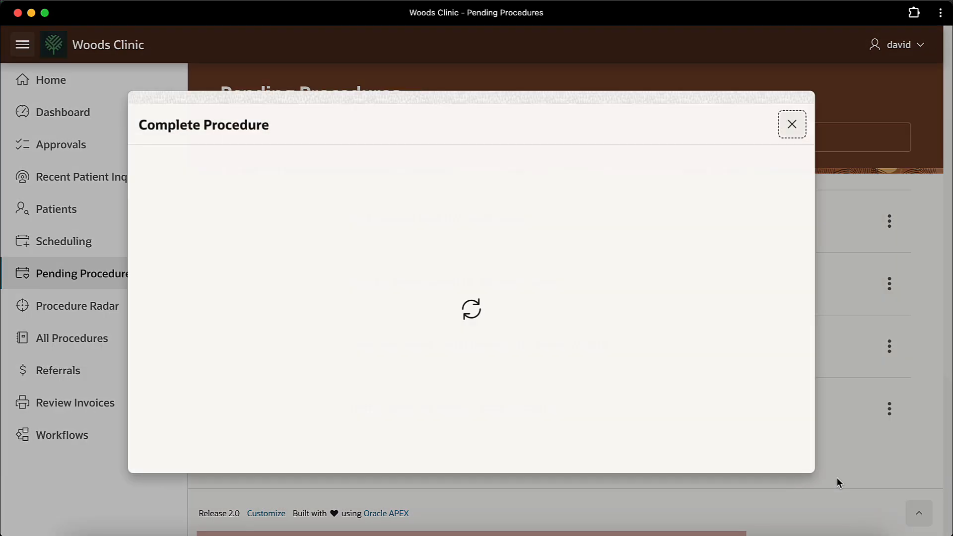
left_click(177, 400)
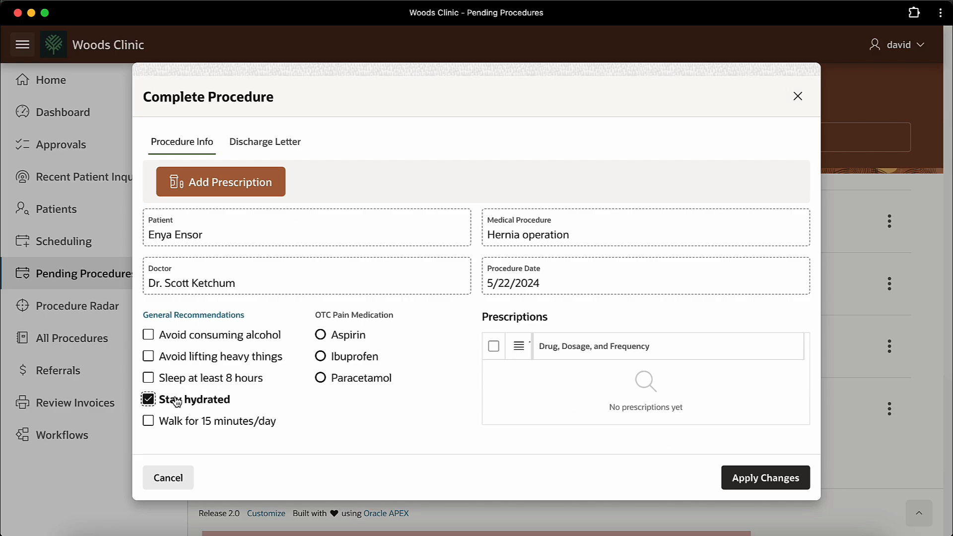
Step: Add prescriptions 'Vicodin, 5mg every 4-6 hours for pain' and 'Amoxicillin, 500mg, three times daily'
left_click(149, 378)
type("Vi")
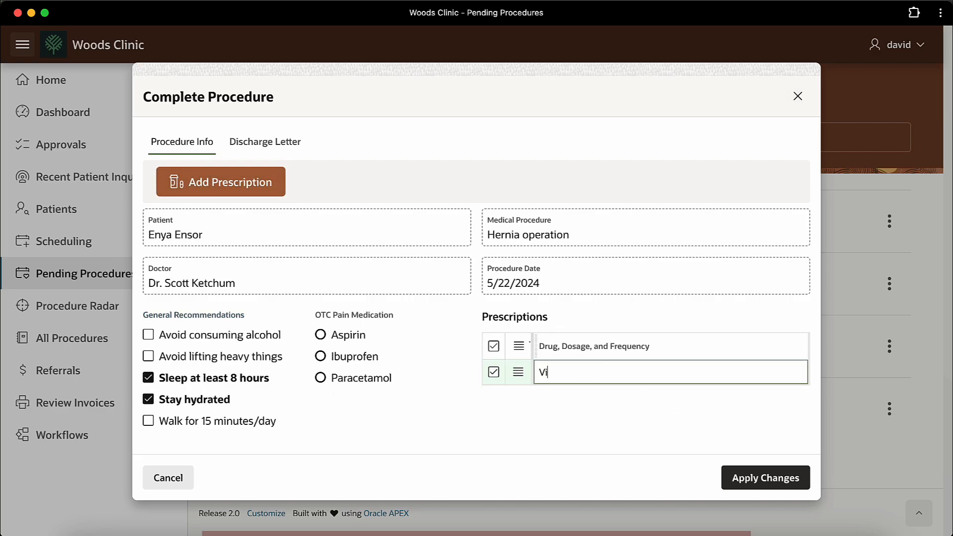
type("codin, 5mg every 4-6 hours for pain")
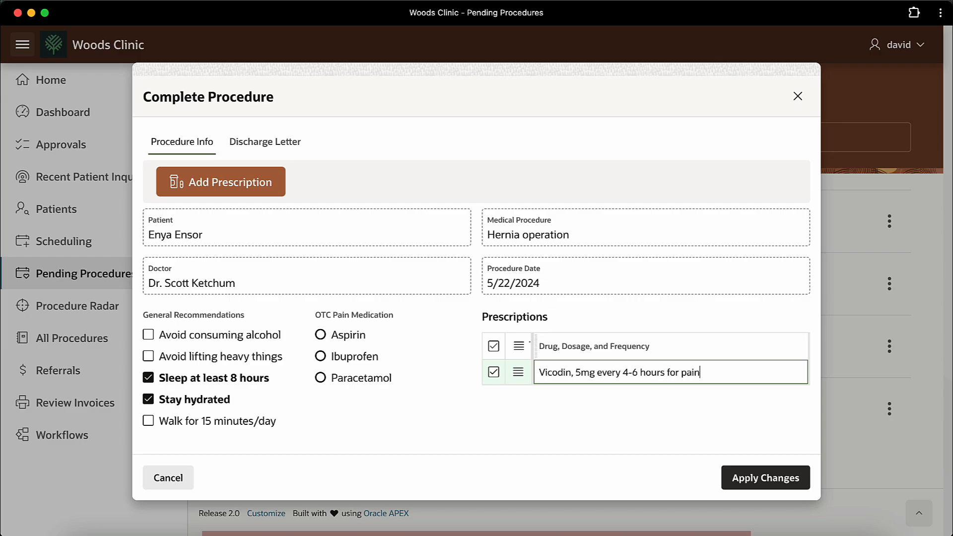
left_click(285, 182)
type("Amoxic")
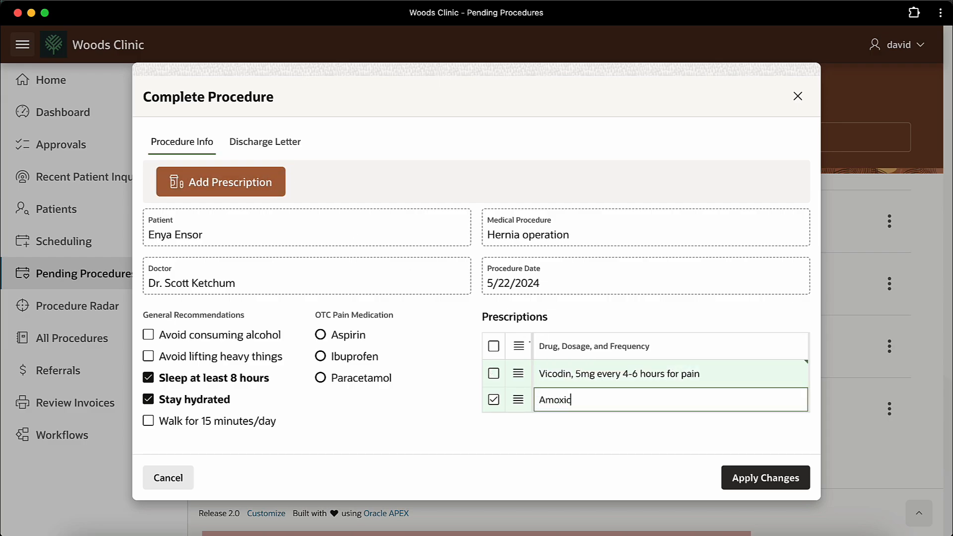
type("illin, 500mg, three times daily")
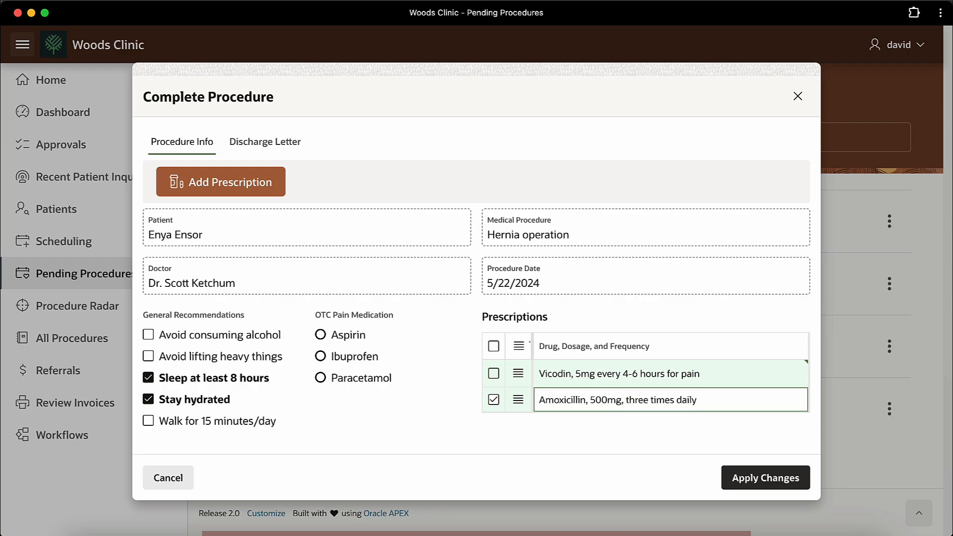
Step: Generate the initial discharge letter and review its rest, hydration, Vicodin and Amoxicillin guidance
left_click(278, 144)
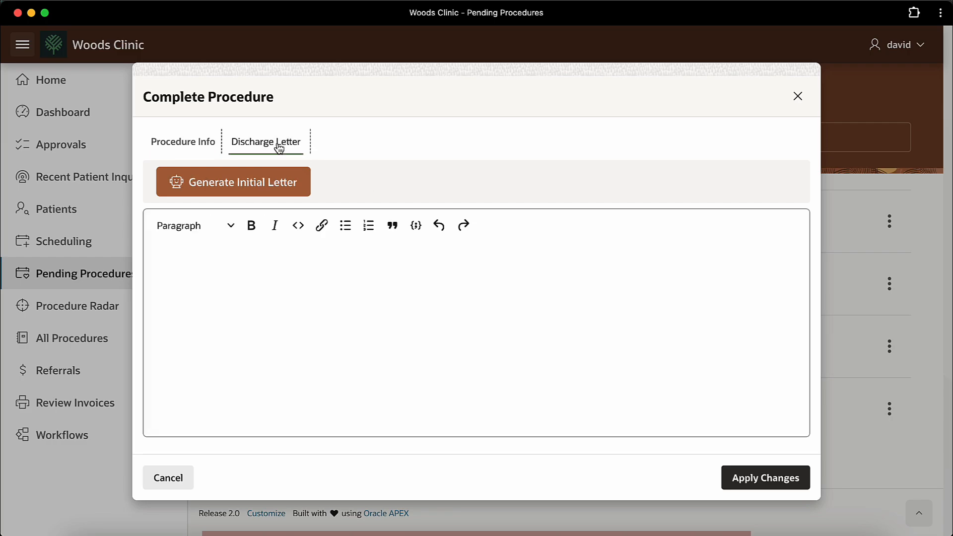
left_click(294, 187)
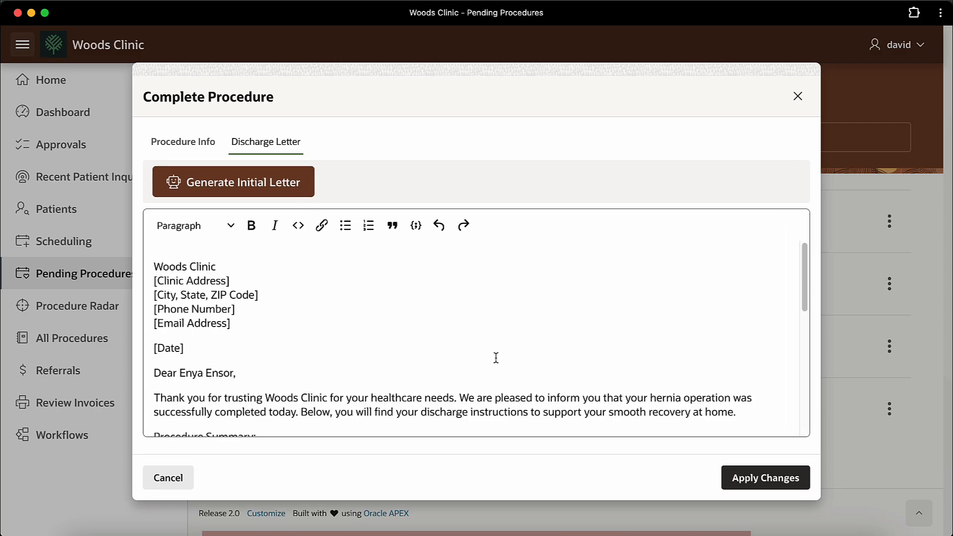
scroll(500, 353, "down", 1)
scroll(499, 353, "down", 3)
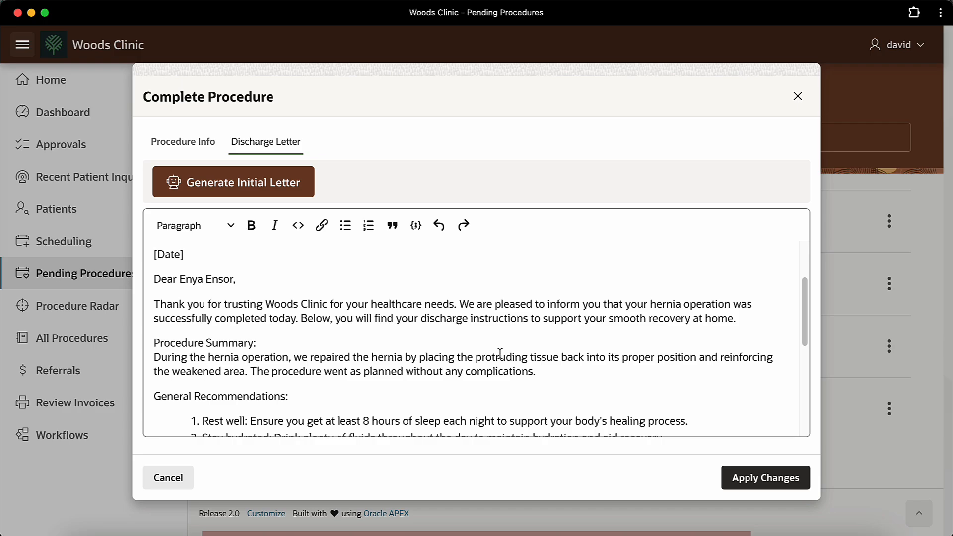
scroll(499, 354, "down", 5)
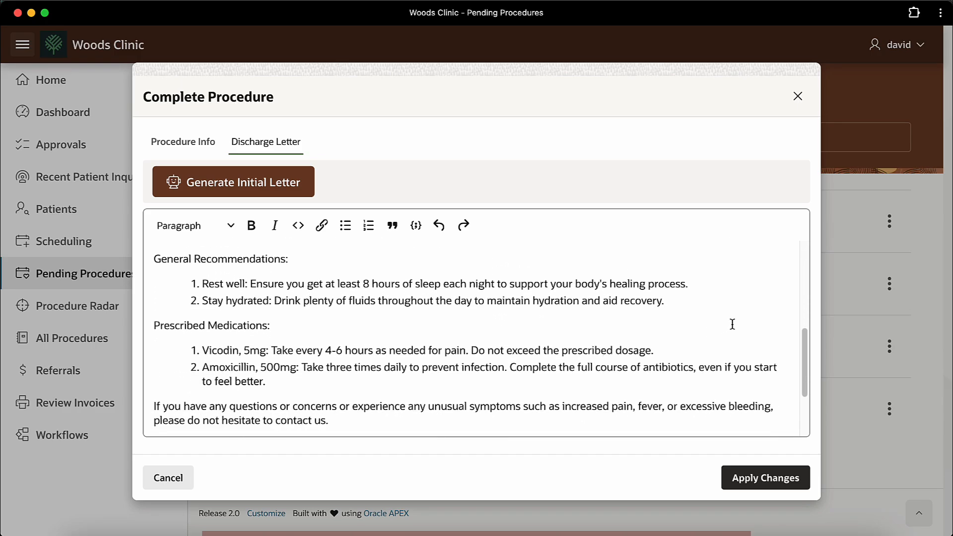
scroll(733, 324, "down", 3)
scroll(732, 324, "up", 10)
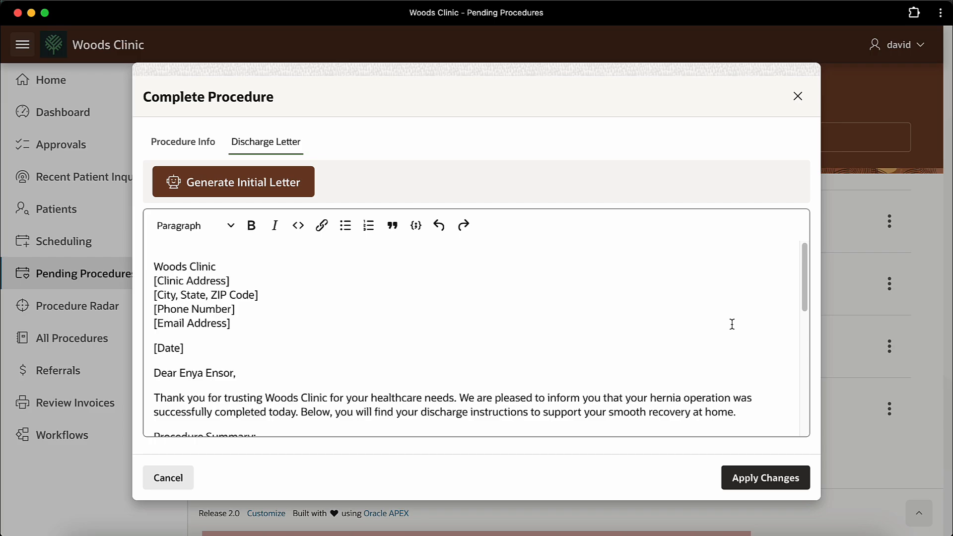
Step: Close the Complete Procedure form and switch letter generation to OCI AI
left_click(799, 97)
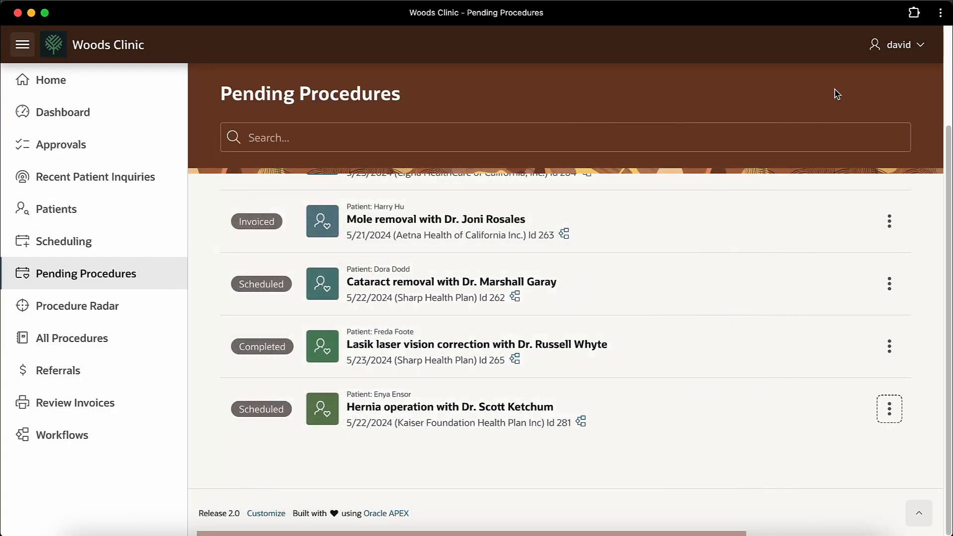
left_click(903, 52)
left_click(858, 114)
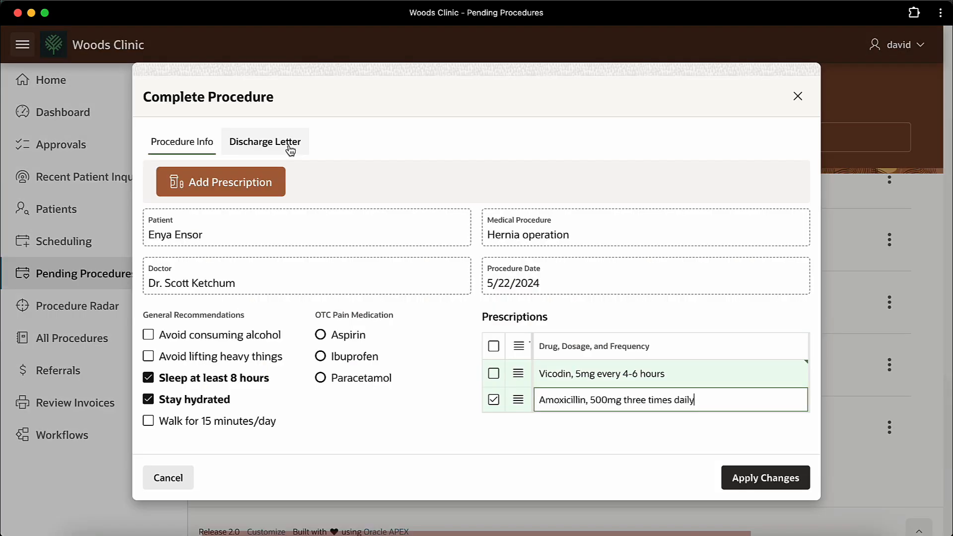
Step: Regenerate the hernia discharge letter with OCI AI and review the result
left_click(292, 149)
left_click(294, 184)
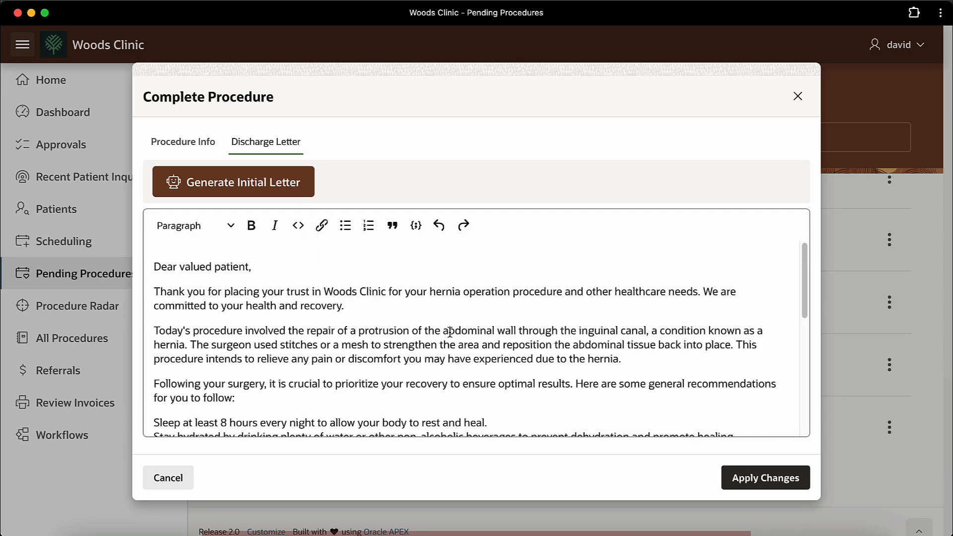
scroll(472, 332, "down", 5)
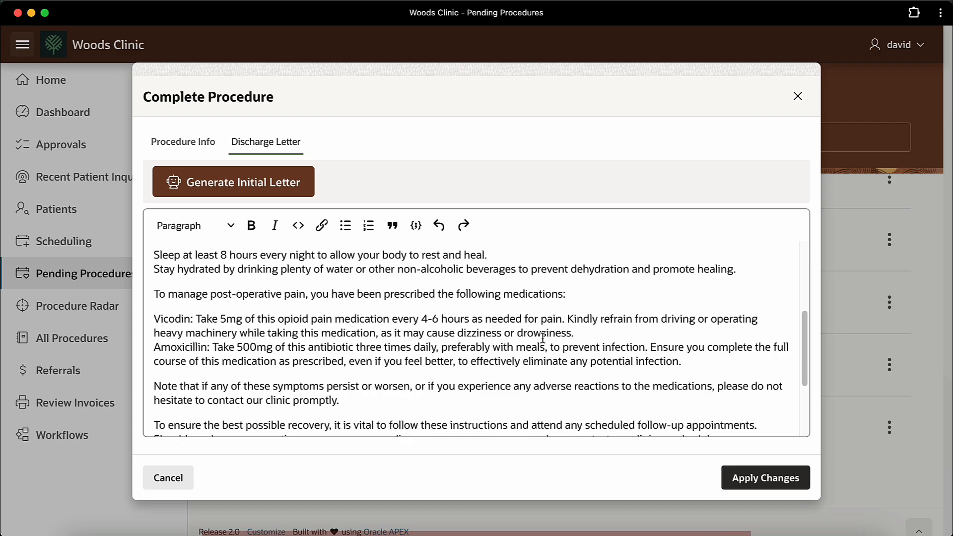
scroll(542, 338, "down", 4)
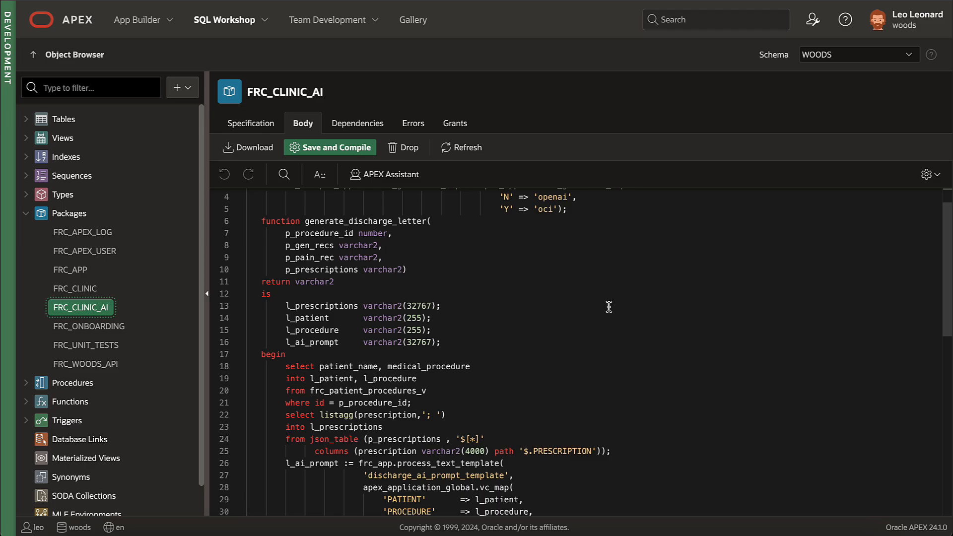
Step: Highlight the apex_ai.generate call on lines 35–37 of the FRC_CLINIC_AI package body
scroll(608, 307, "down", 4)
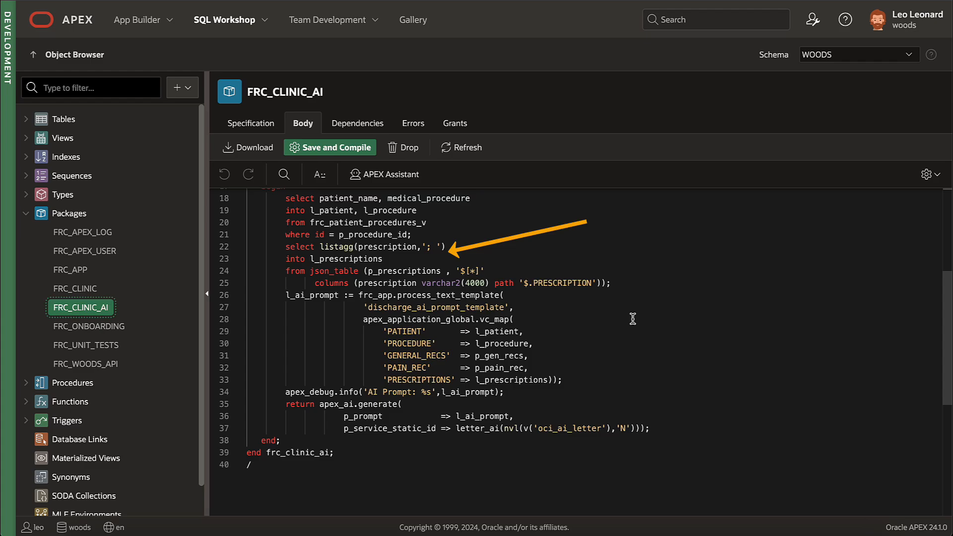
mouse_move(650, 427)
left_mouse_down()
mouse_move(342, 420)
mouse_move(317, 404)
mouse_move(261, 405)
left_mouse_up()
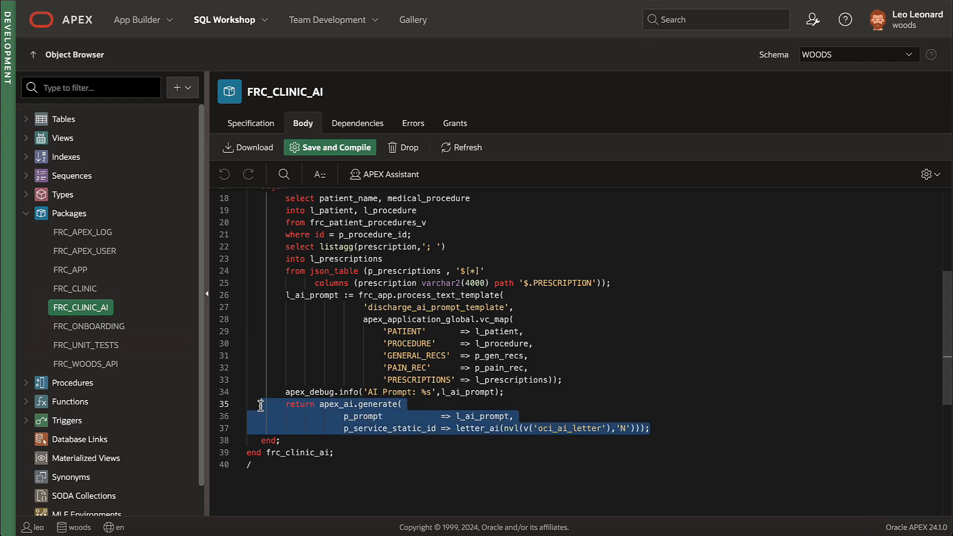
left_click(693, 412)
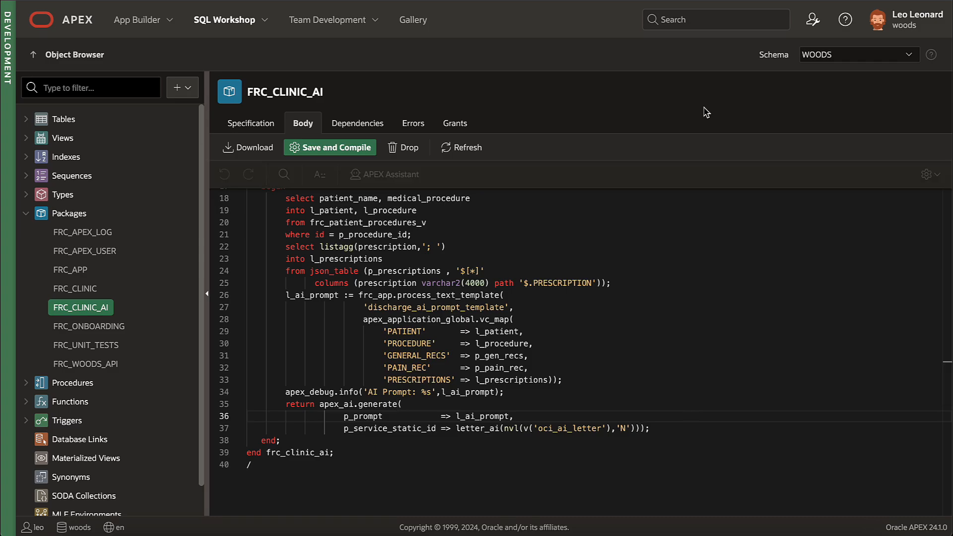
Step: Show the Generative AI Services list from App Builder's Workspace Utilities
left_click(169, 23)
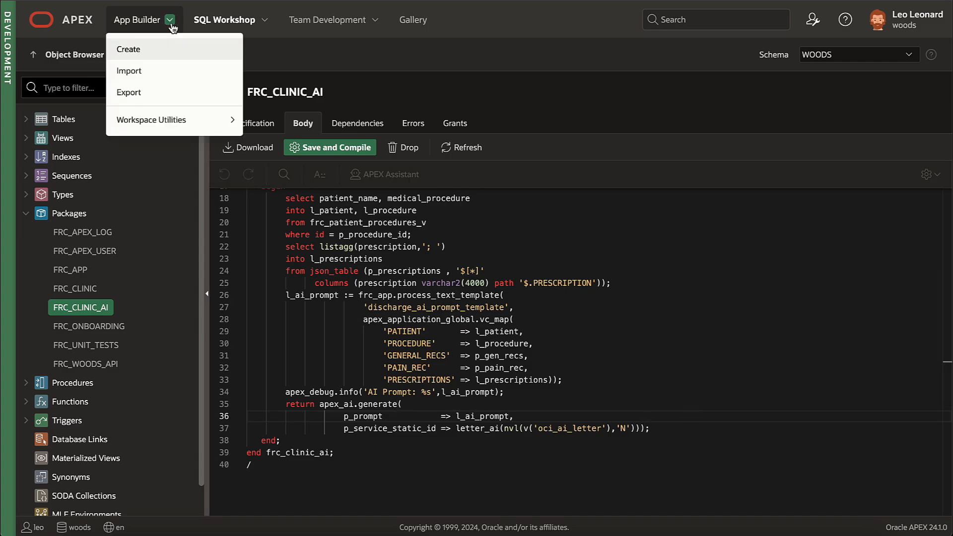
mouse_move(168, 124)
left_click(272, 125)
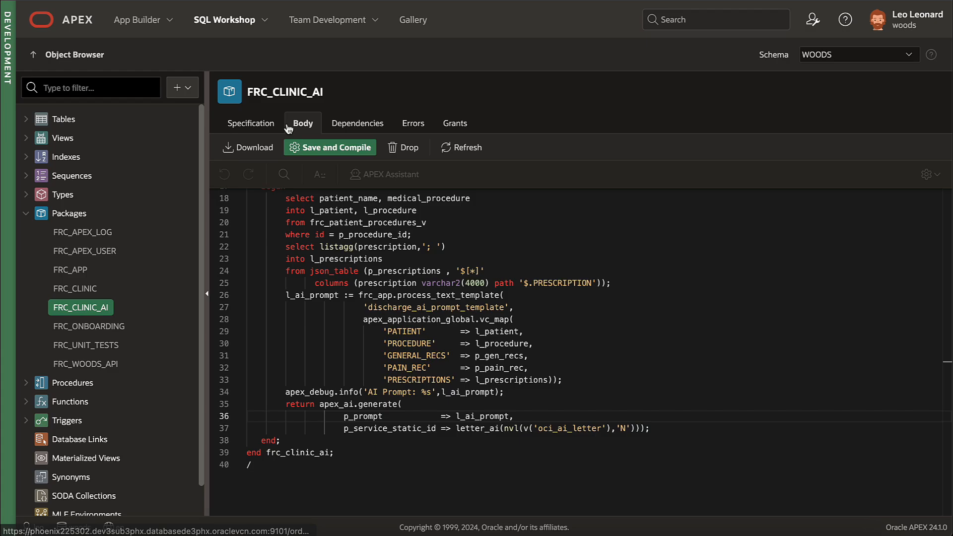
left_click(527, 134)
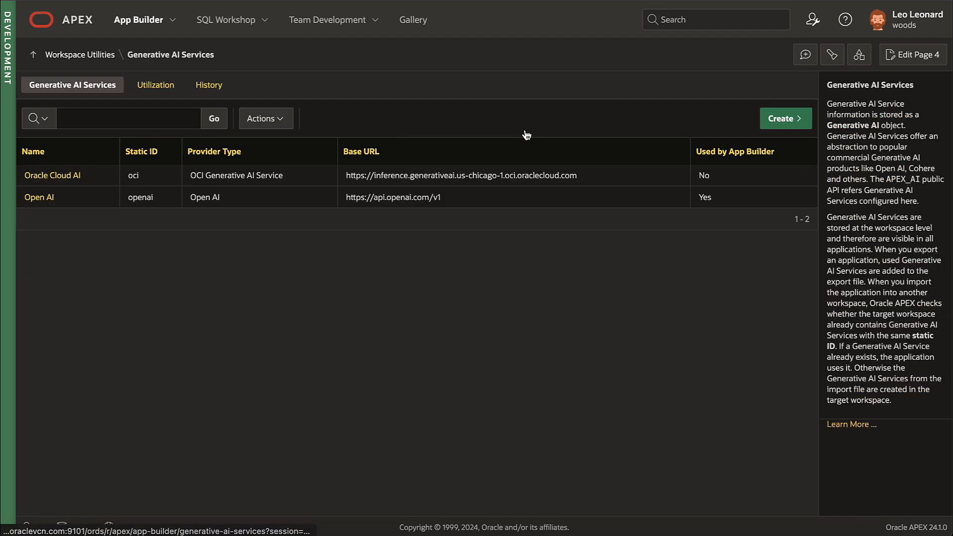
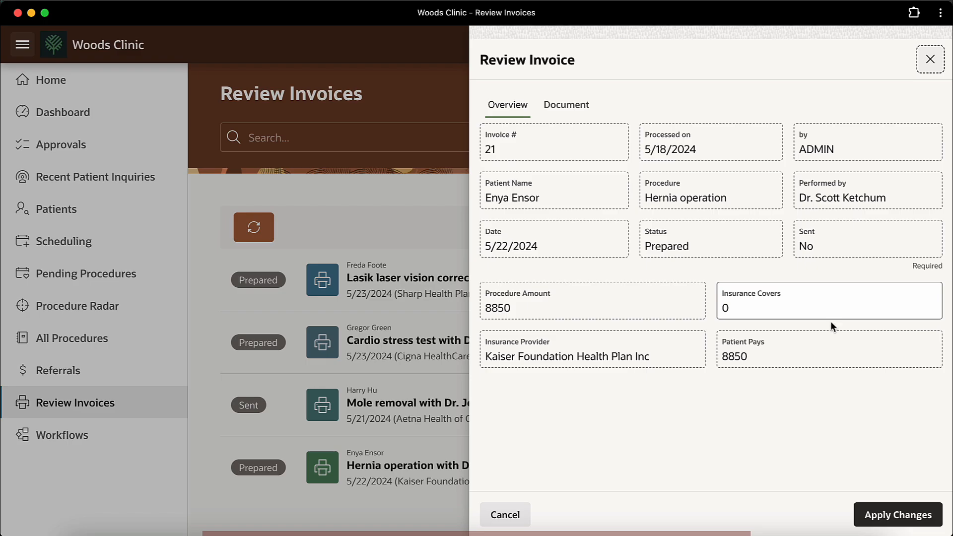
Step: Show the generated PDF document for invoice 21, the Hernia operation invoice, in the Review Invoice drawer
left_click(582, 106)
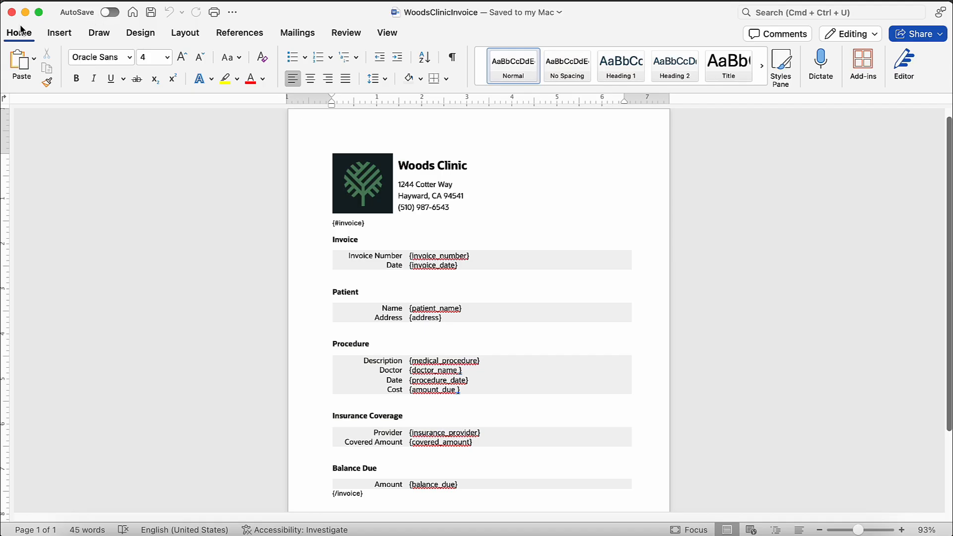
Step: Collapse Word's ribbon and zoom the WoodsClinicInvoice template to about 148% so its placeholders are readable
double_click(22, 32)
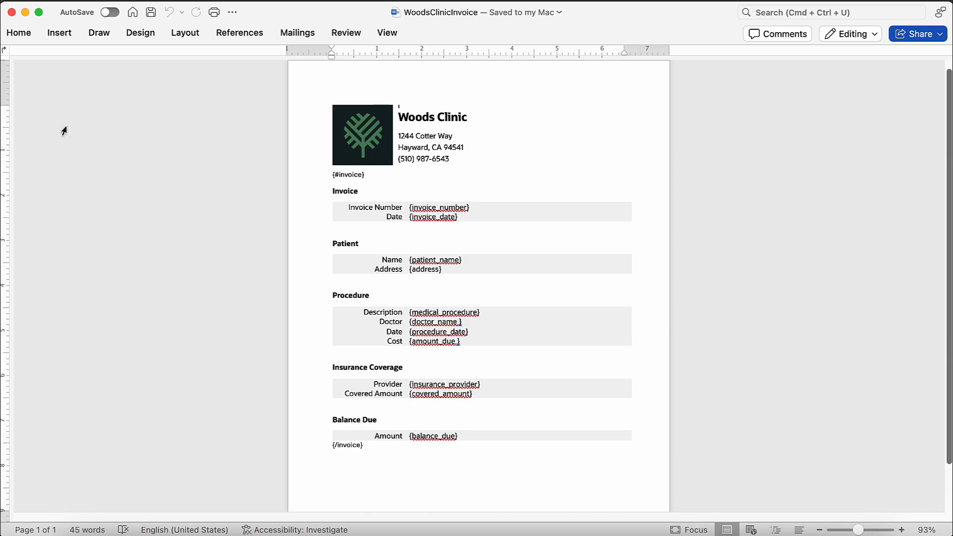
left_click(864, 530)
left_click_drag(864, 530, 867, 520)
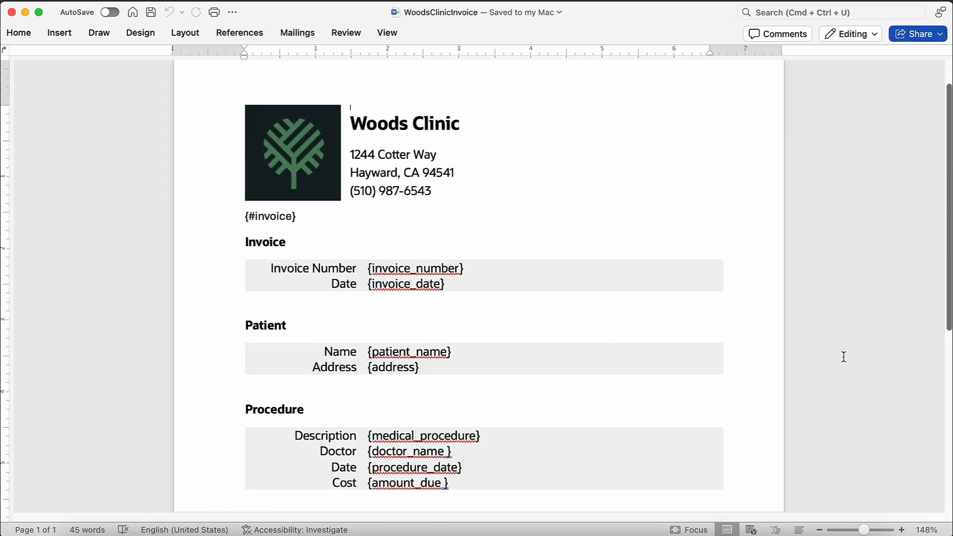
scroll(844, 357, "down", 1)
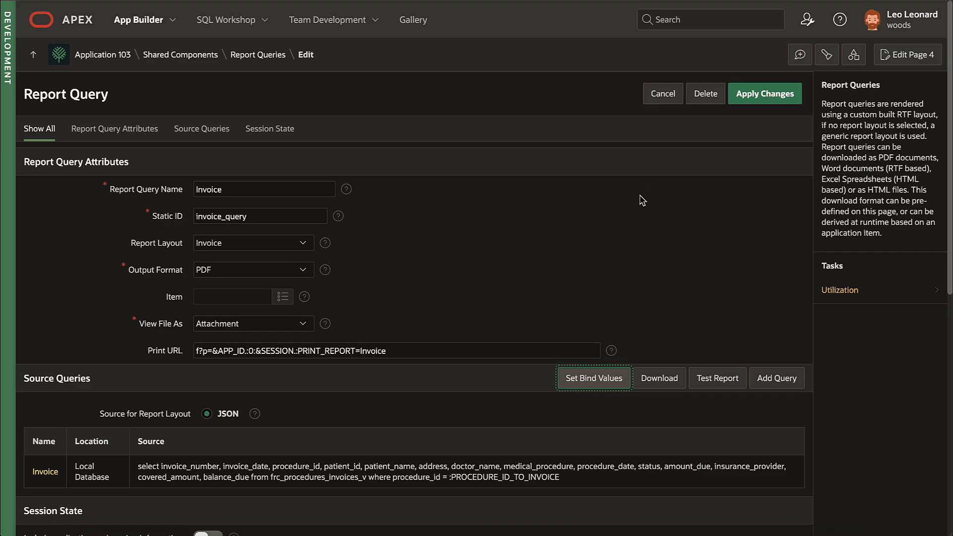
Step: Download the Invoice query's sample data as invoice.json and open it in Emacs from Finder
left_click(660, 382)
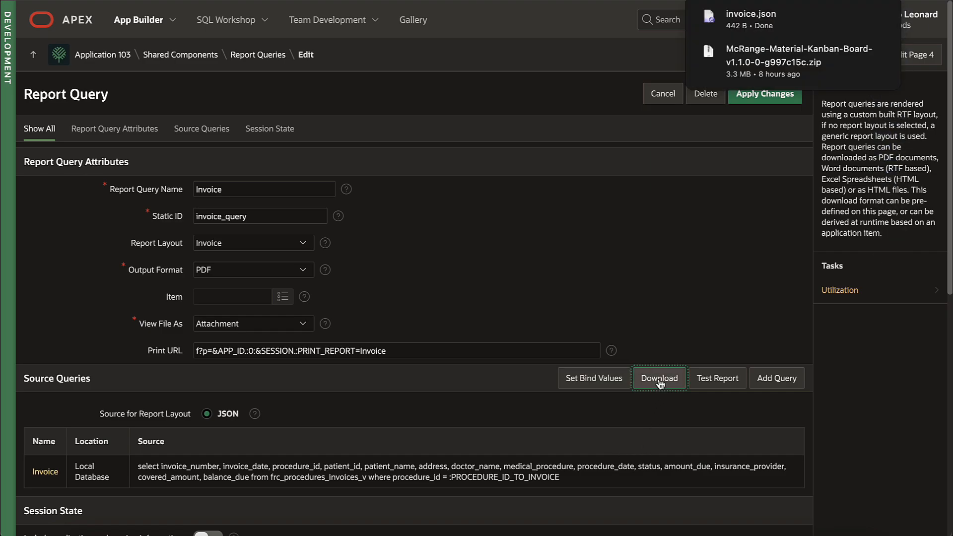
left_click(858, 20)
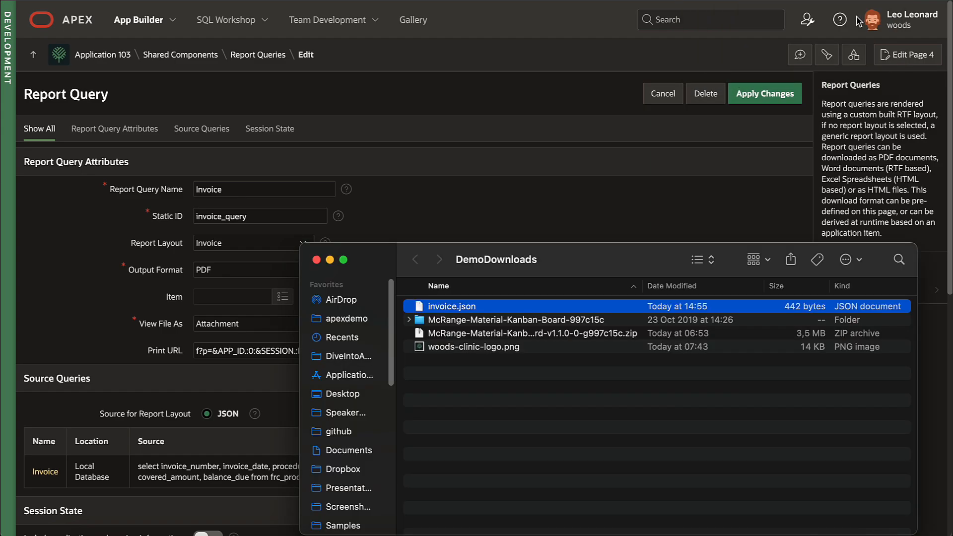
right_click(469, 306)
mouse_move(598, 284)
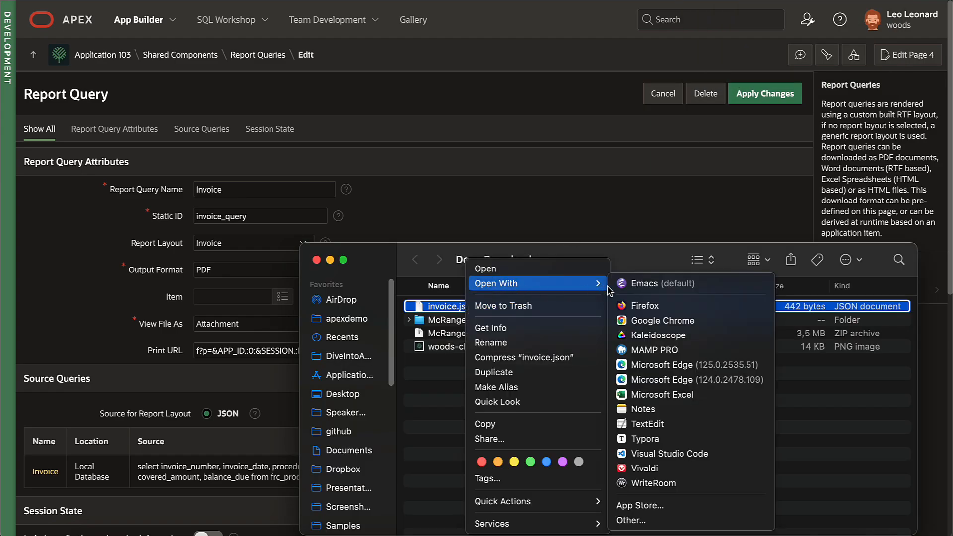
left_click(655, 283)
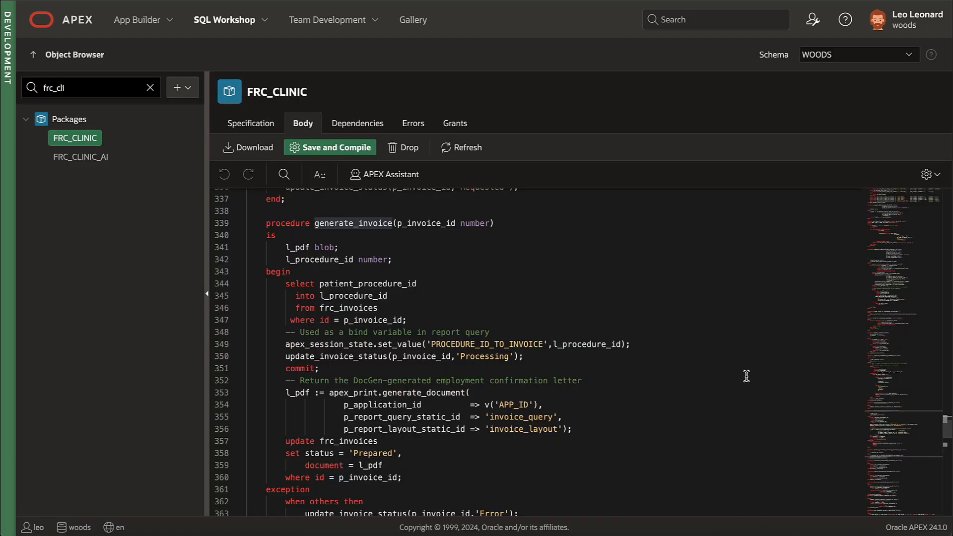
Step: Select lines 353–356, the apex_print.generate_document call in generate_invoice
left_click_drag(597, 430, 228, 397)
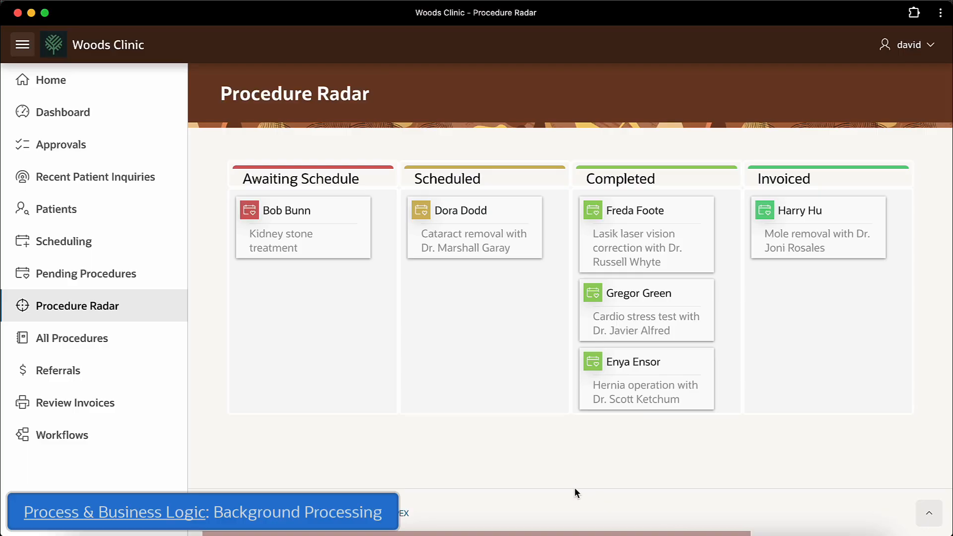
Step: Set the Hernia operation invoice's Insurance Covers to 8800 and apply the changes
left_click(101, 404)
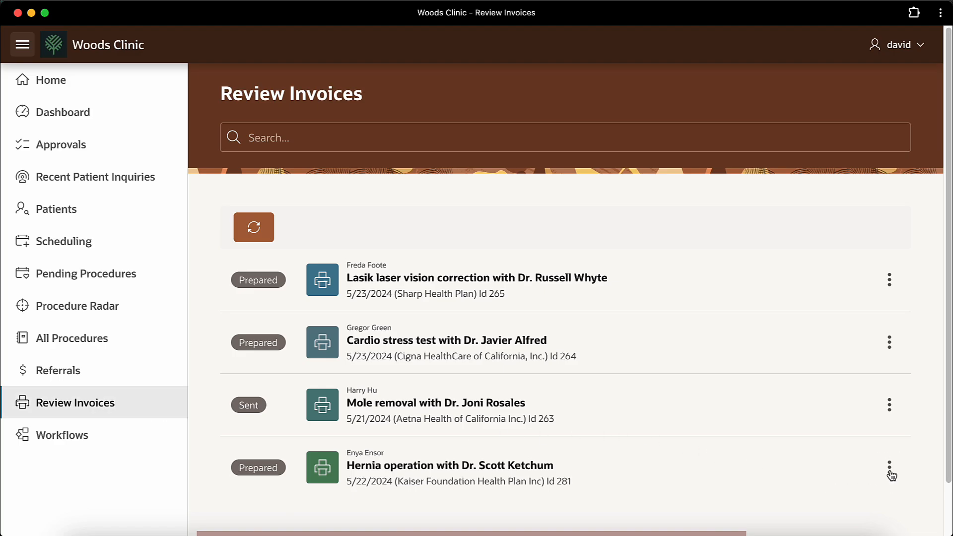
left_click(889, 469)
left_click(830, 345)
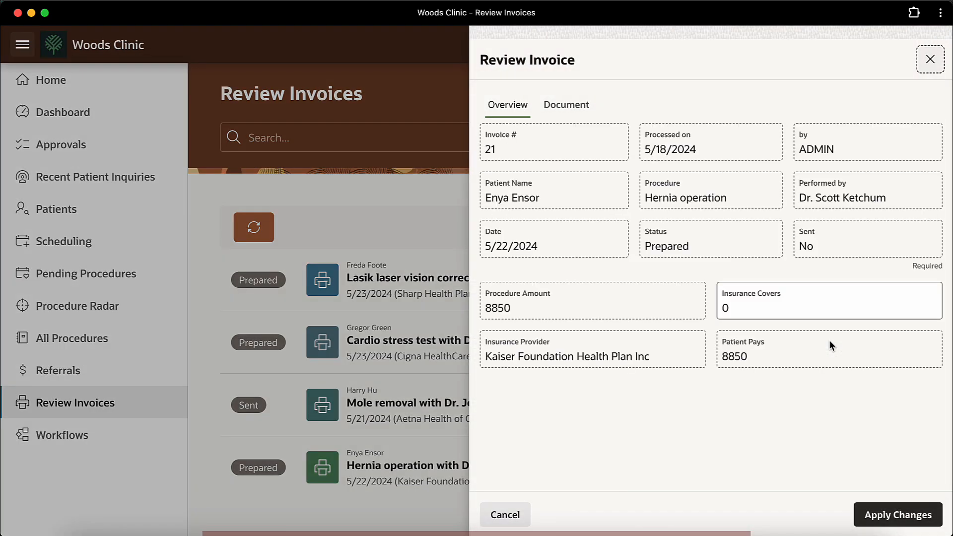
left_click(774, 308)
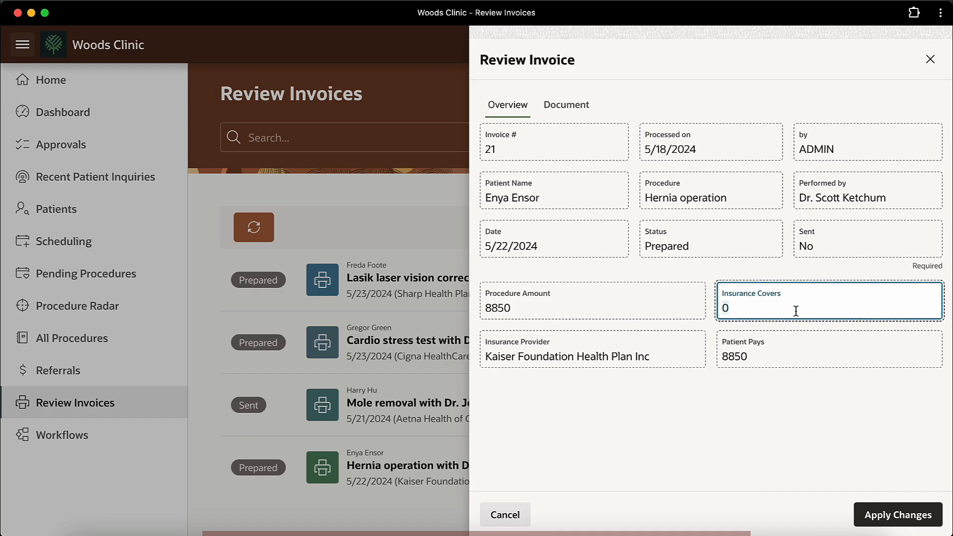
type("8800")
key("Tab")
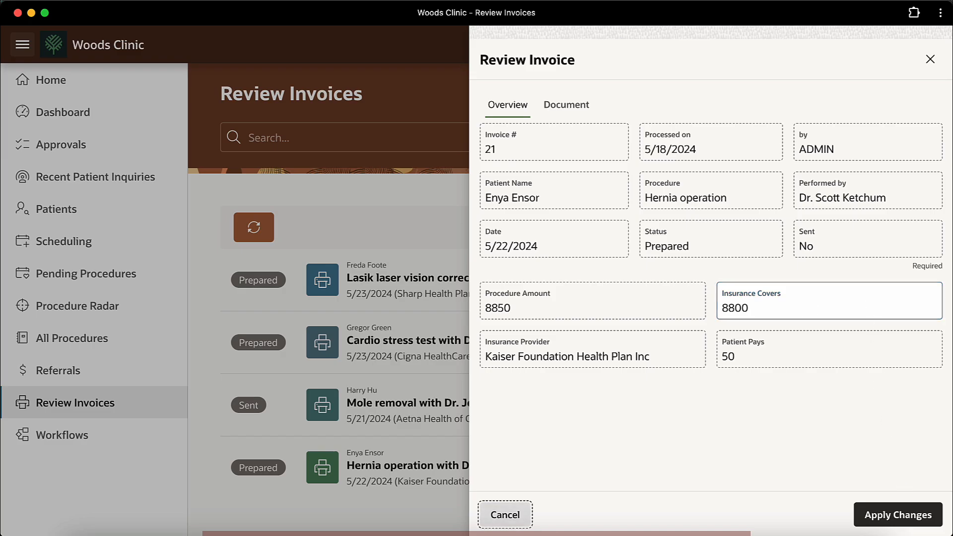
left_click(904, 516)
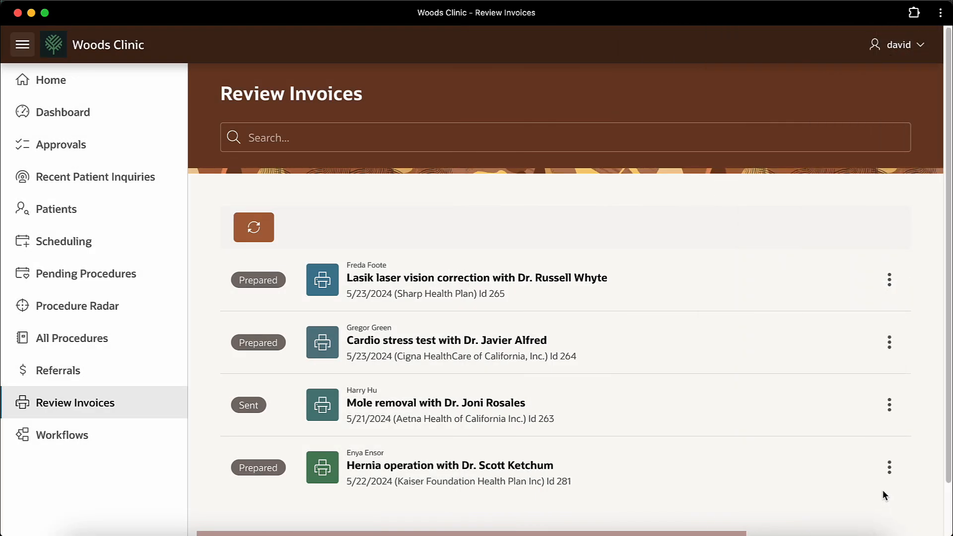
Step: Regenerate the Hernia operation invoice document, then return to the Review Invoices list
left_click(889, 467)
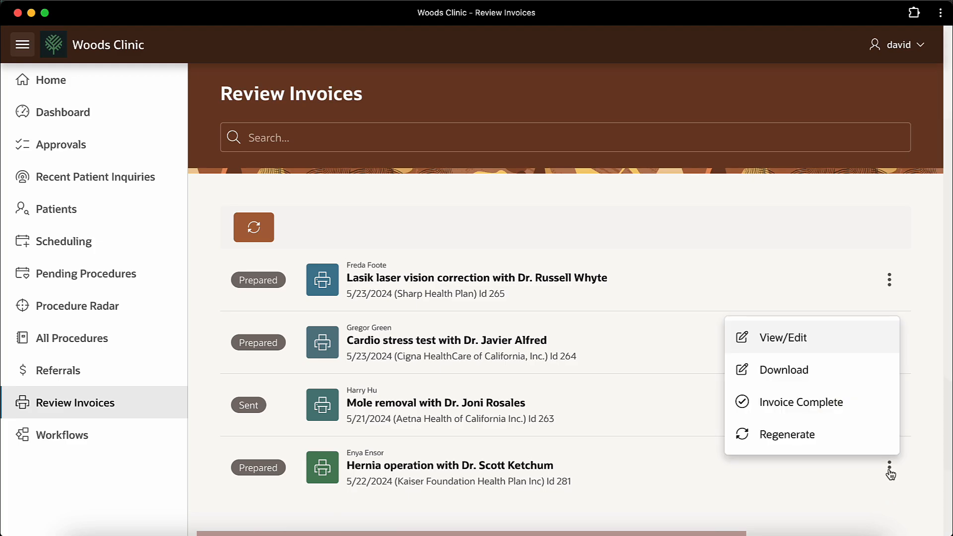
left_click(820, 436)
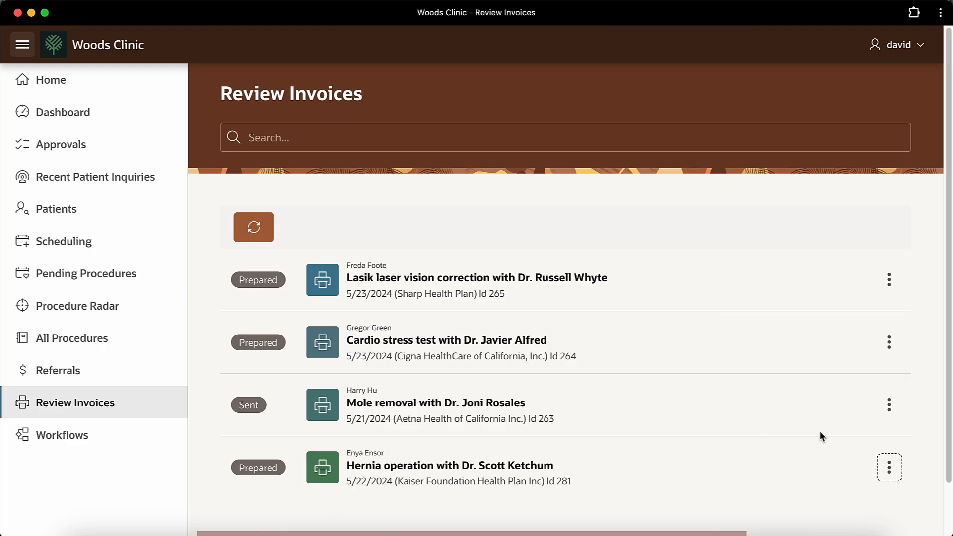
left_click(53, 121)
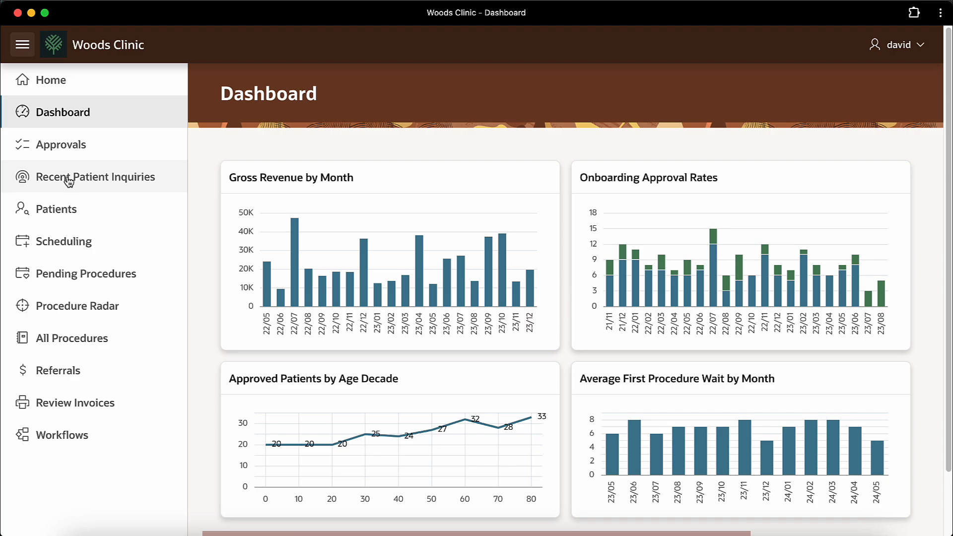
left_click(73, 275)
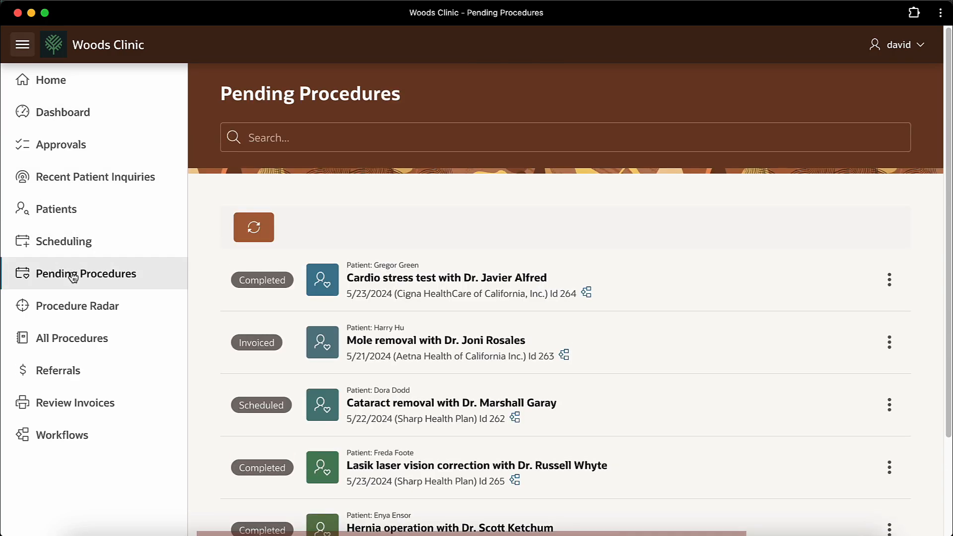
left_click(90, 407)
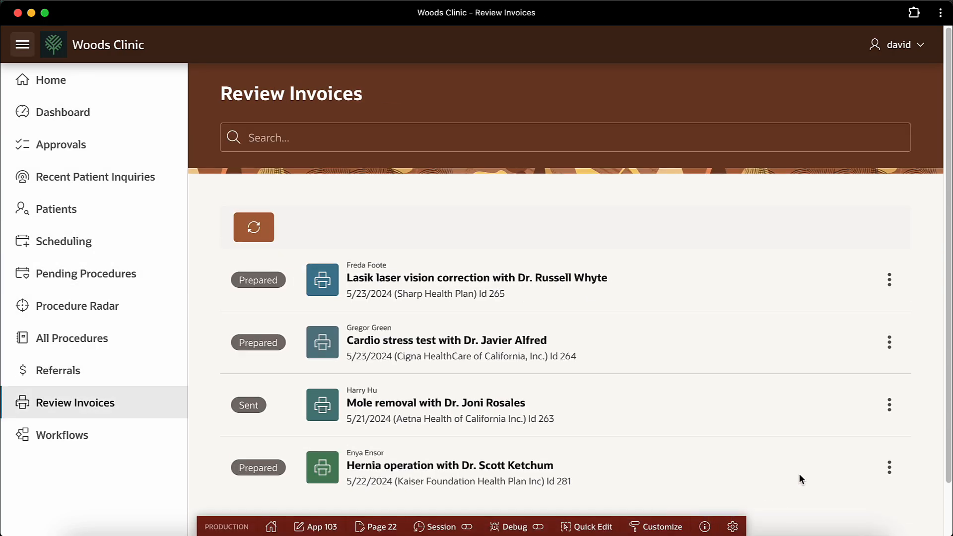
Step: Open the Hernia operation invoice's details and review the regenerated invoice PDF
left_click(888, 470)
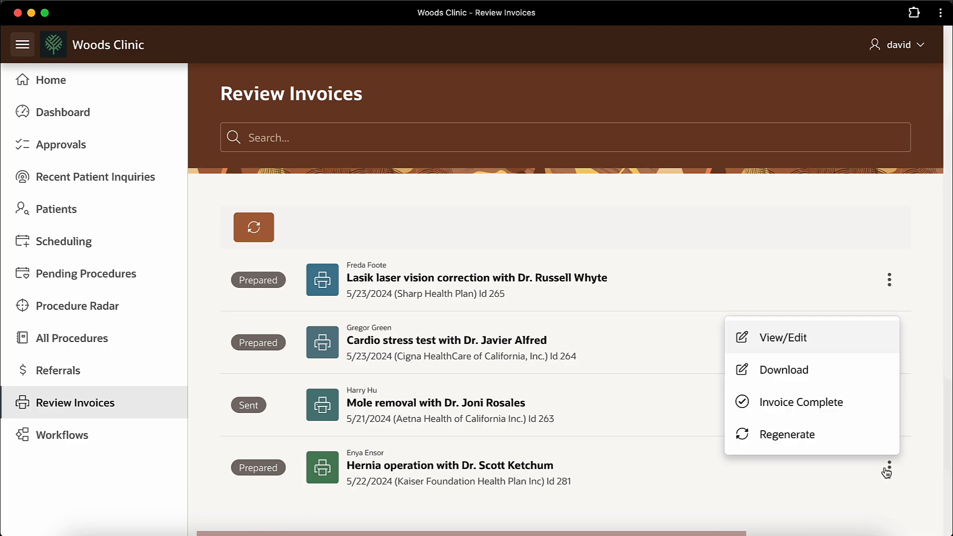
left_click(839, 341)
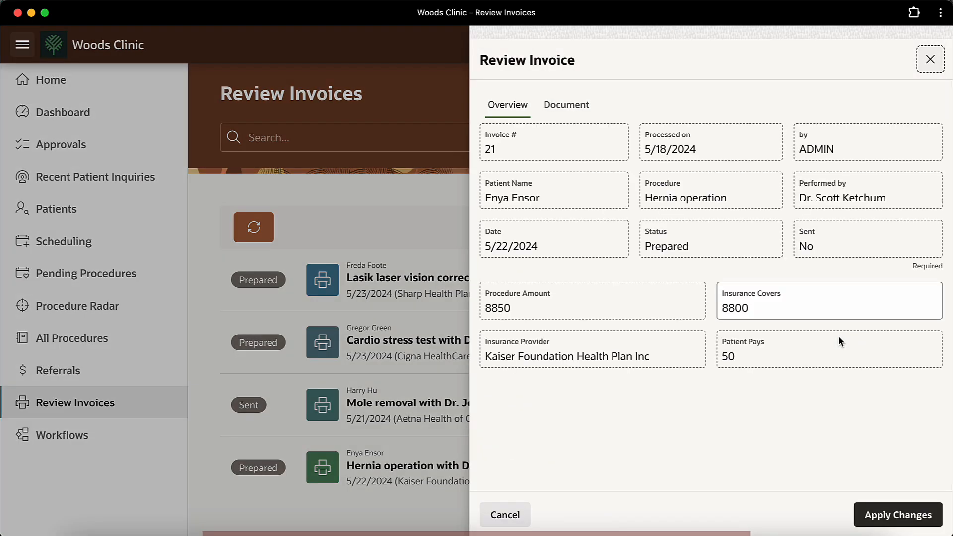
left_click(569, 103)
scroll(785, 250, "down", 4)
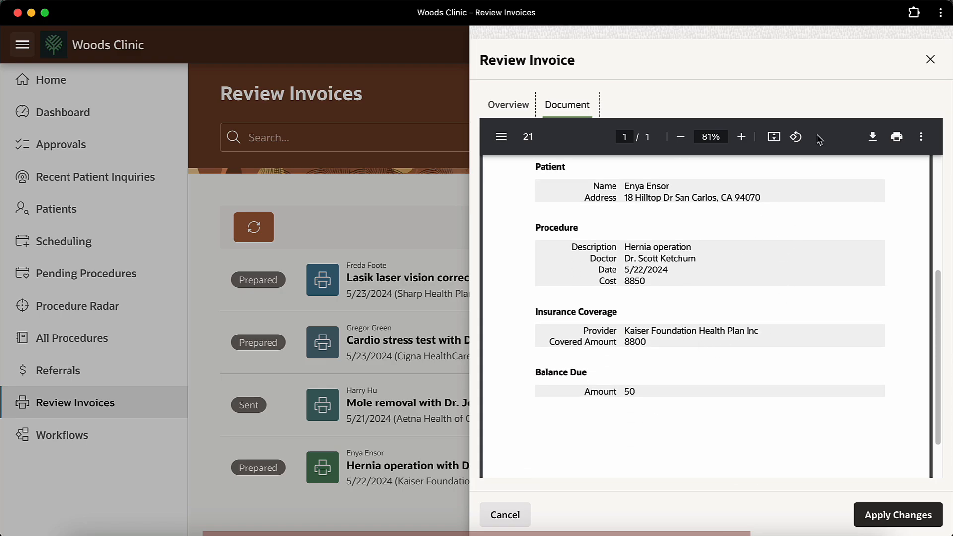
left_click(930, 59)
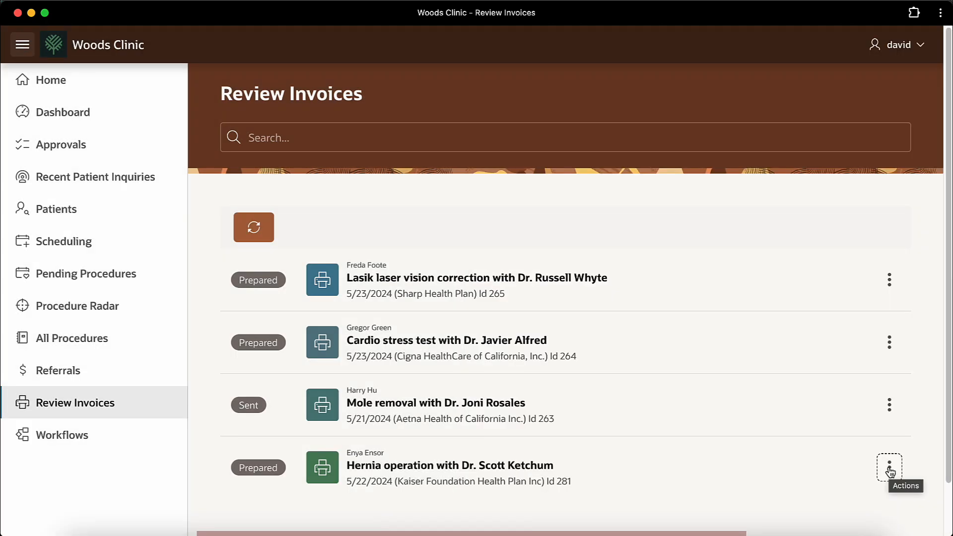
Step: Mark the Hernia operation invoice complete so its status changes from Prepared to Sent
left_click(889, 469)
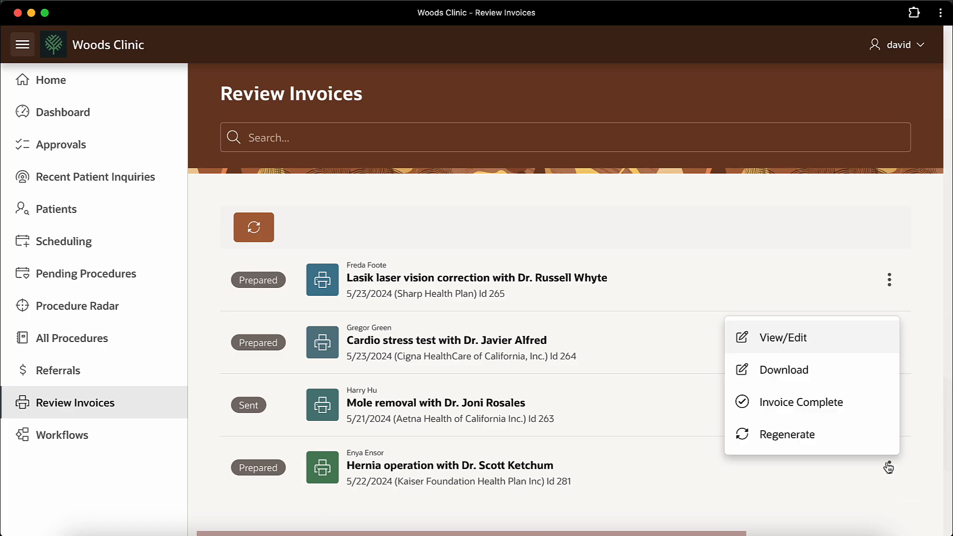
left_click(862, 410)
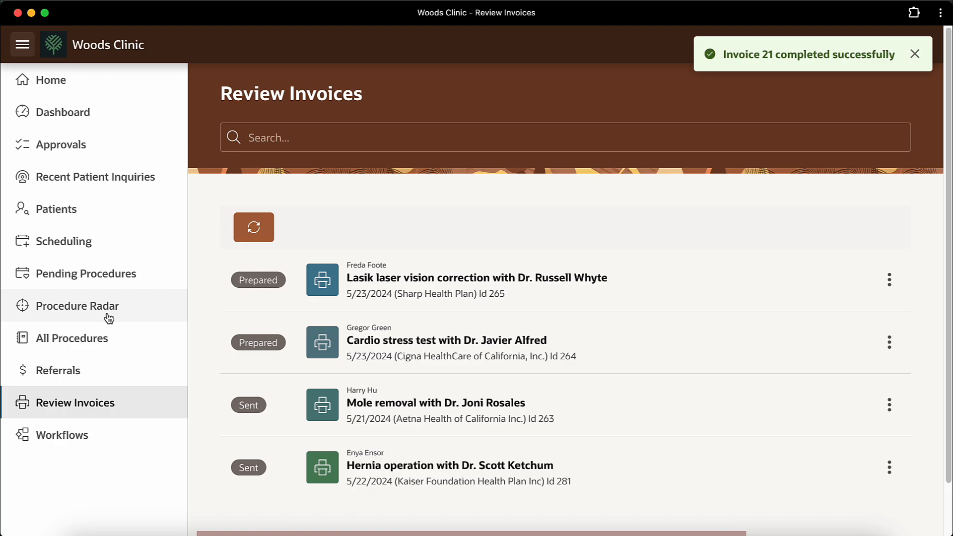
left_click(59, 314)
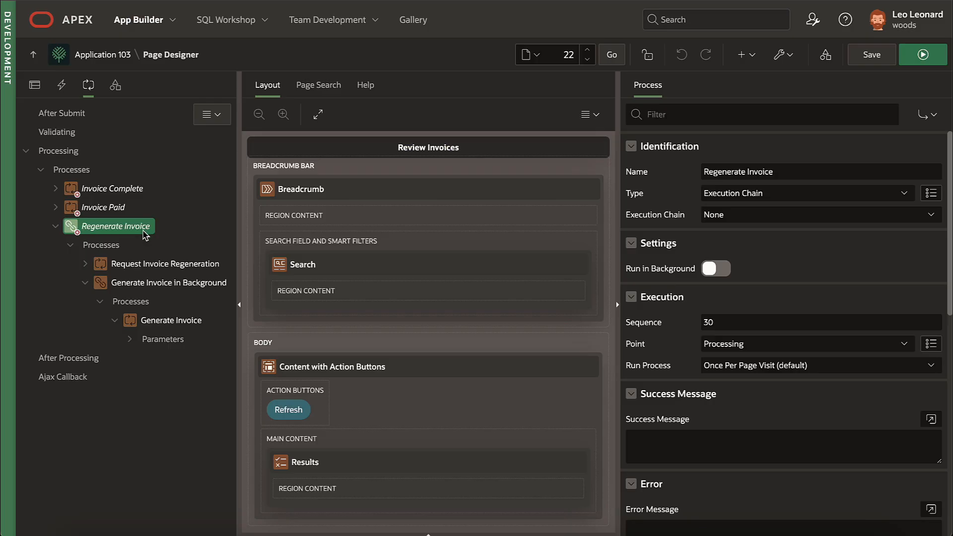
Step: Inspect the Generate Invoice in Background process and its Generate Invoice step calling FRC_CLINIC.GENERATE_INVOICE
left_click(140, 287)
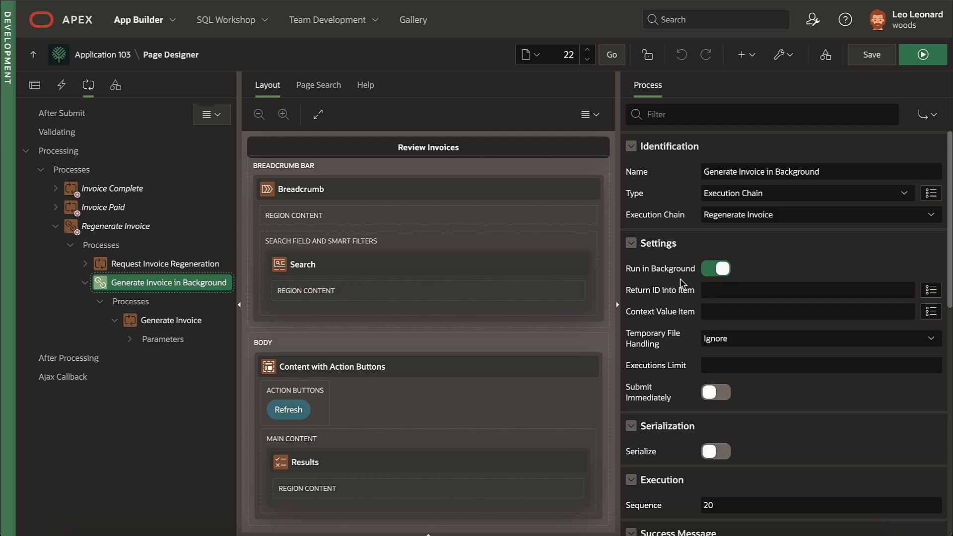
left_click(167, 321)
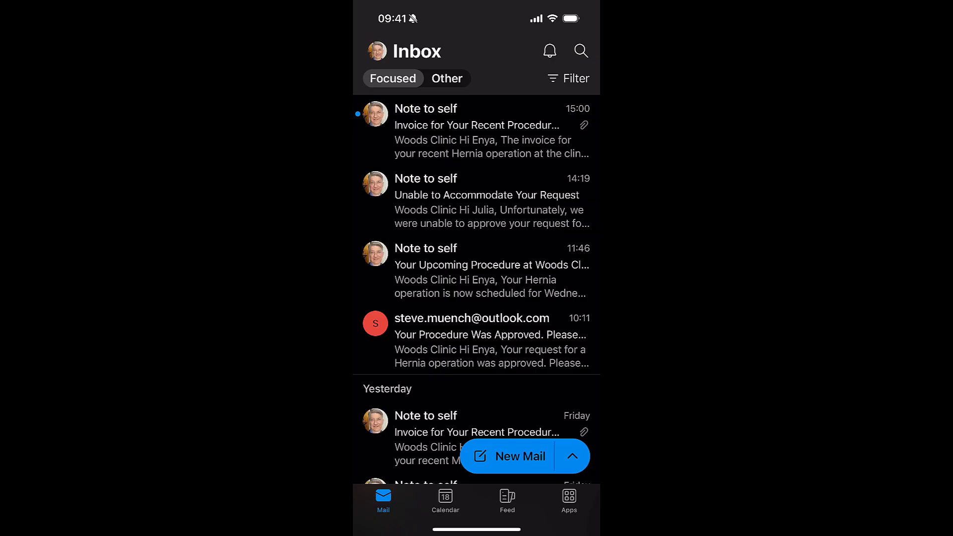
Step: Open the newest Woods Clinic invoice email and view its attached Invoice21 PDF
left_click(476, 132)
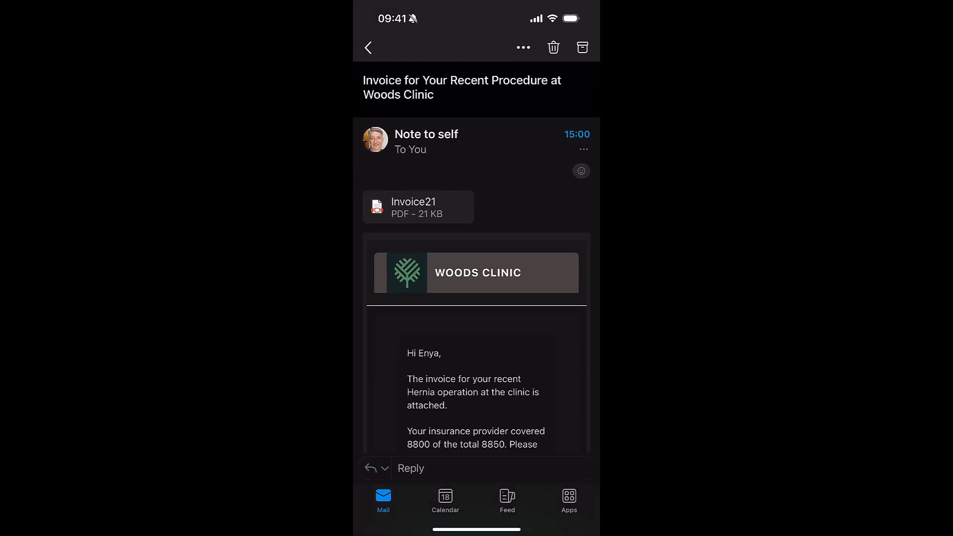
left_click(418, 207)
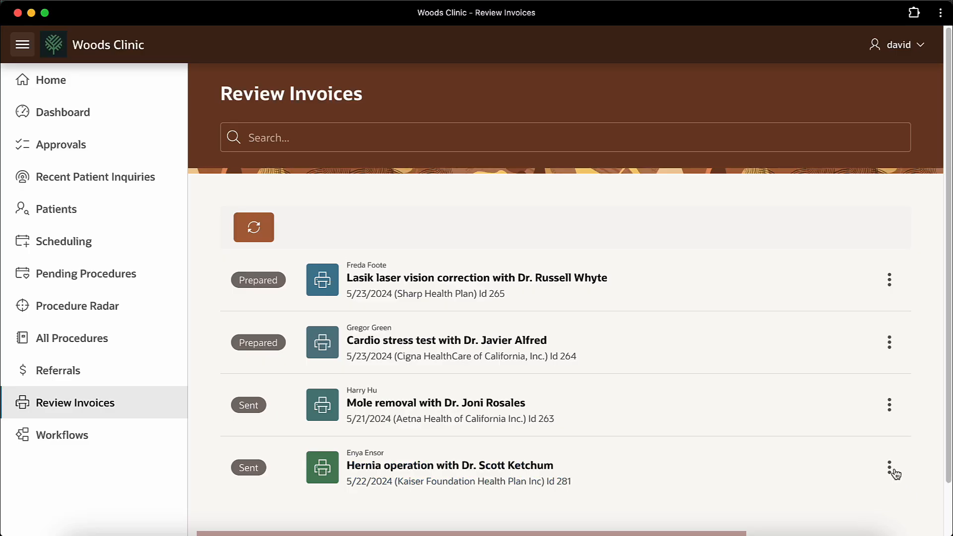
Step: Mark the Hernia operation invoice as paid from its Actions menu
left_click(890, 469)
left_click(845, 440)
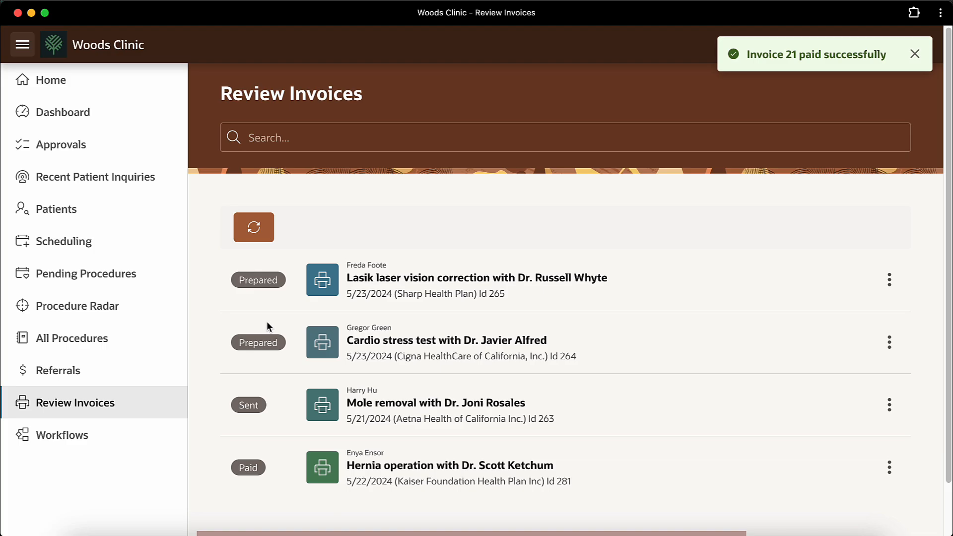
left_click(119, 307)
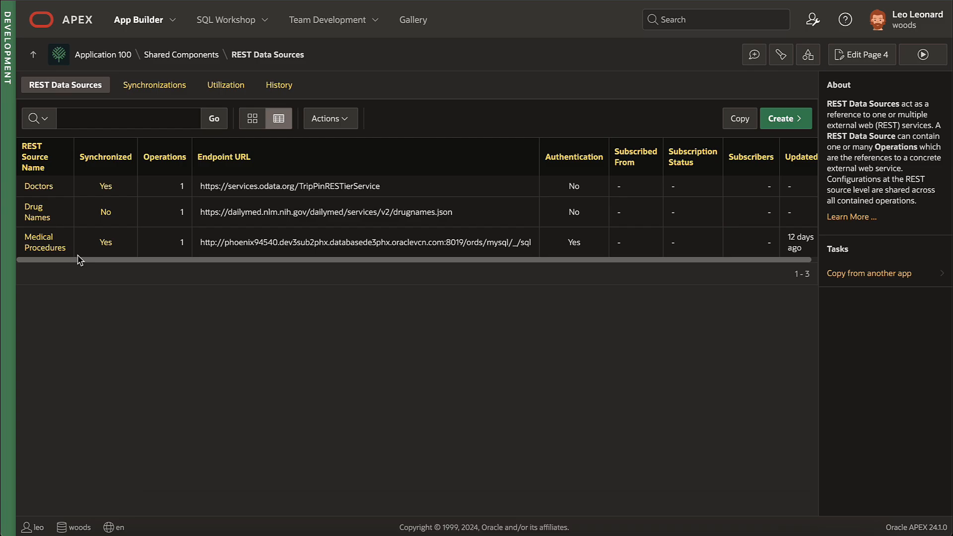
Step: Run the Medical Procedures data source's fetch operation test, returning 10 procedure rows
left_click(49, 244)
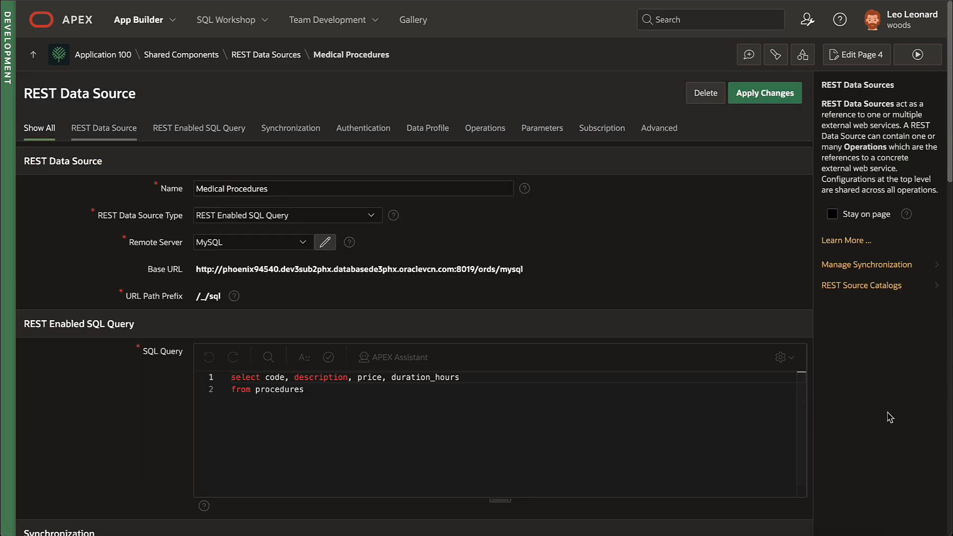
scroll(890, 417, "down", 9)
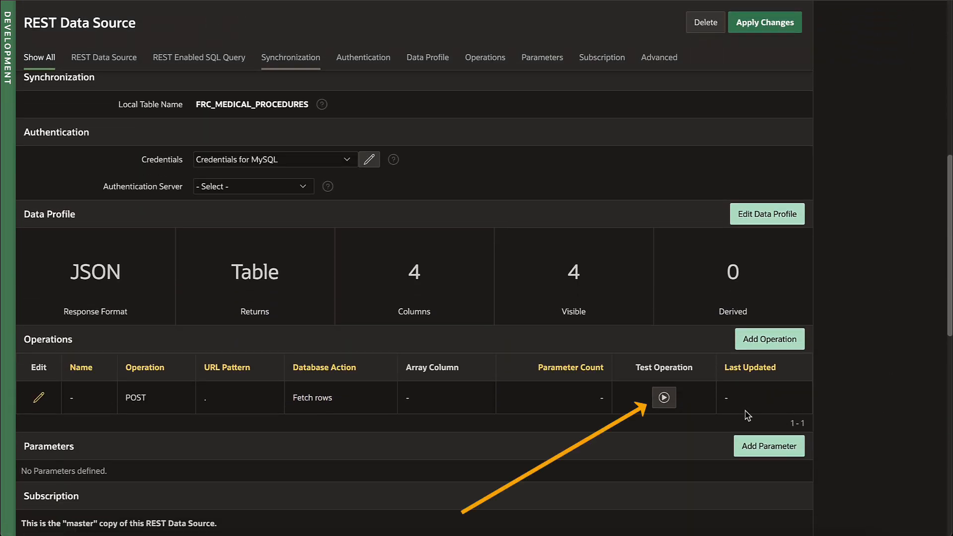
left_click(664, 397)
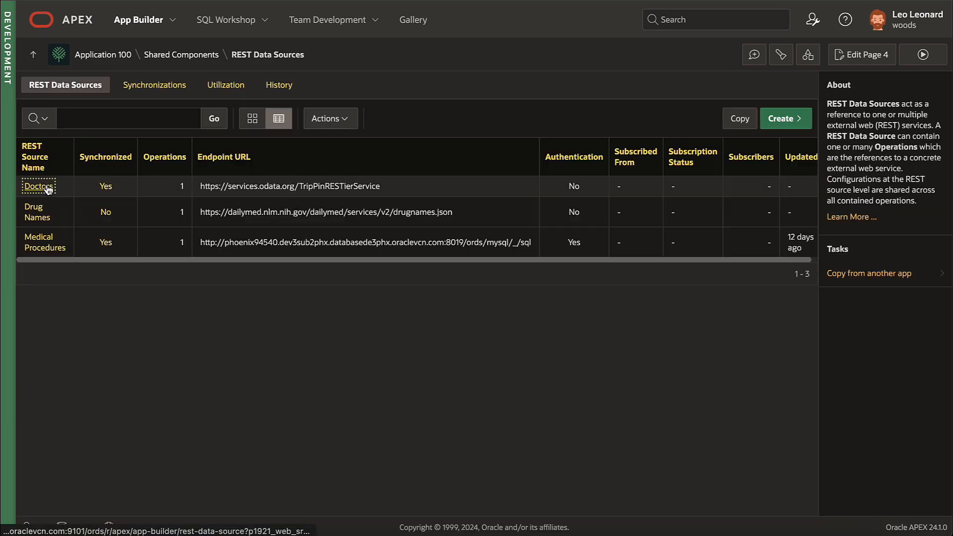
Step: Test the Doctors REST data source's fetch operation and return to the data source list
left_click(47, 189)
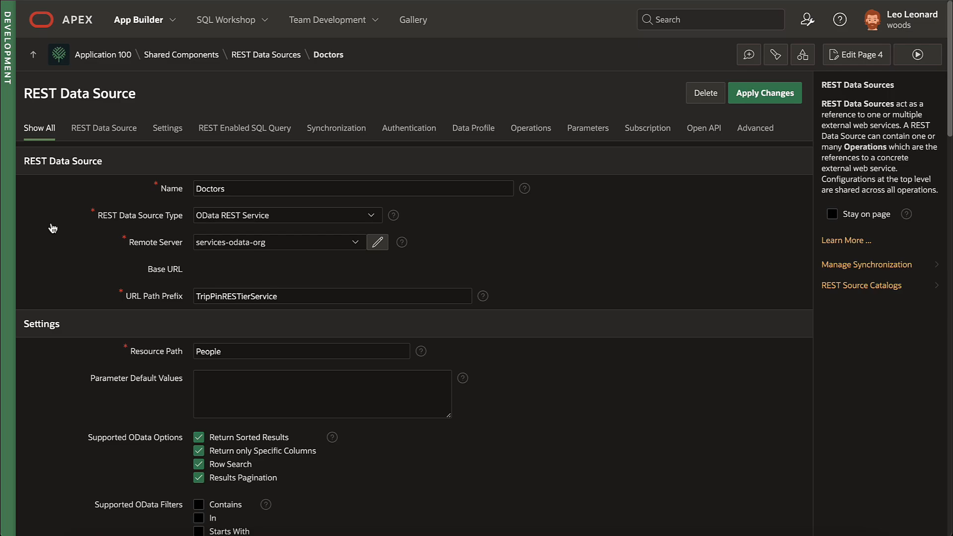
scroll(51, 225, "down", 7)
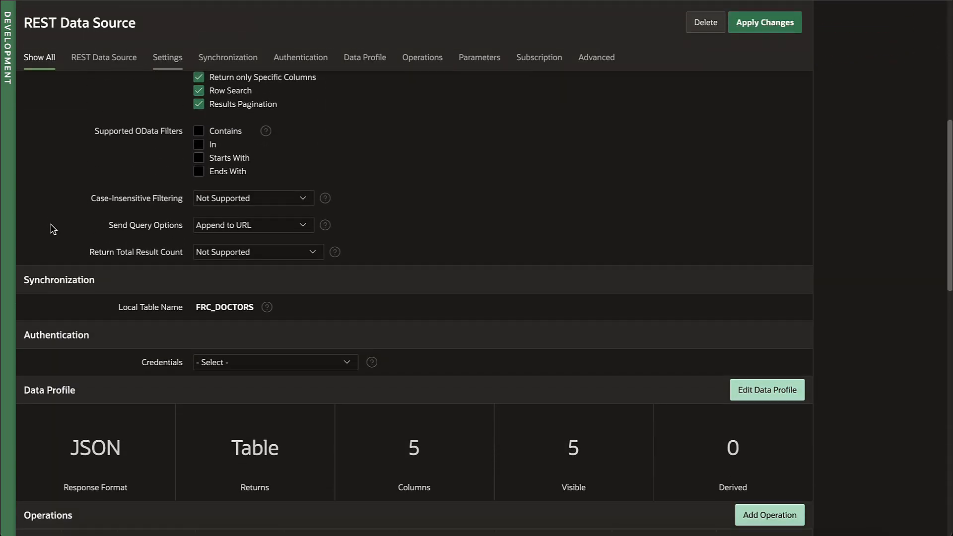
scroll(51, 226, "down", 6)
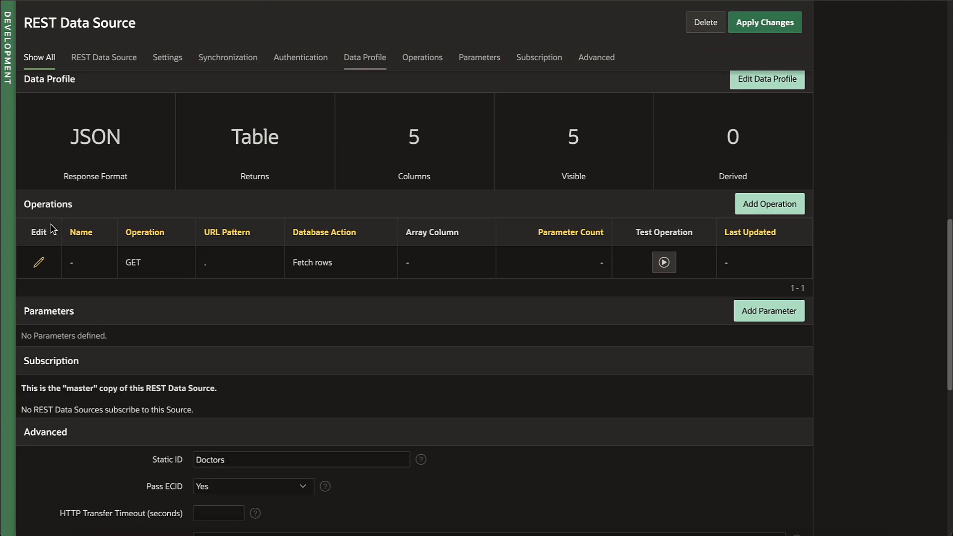
left_click(665, 263)
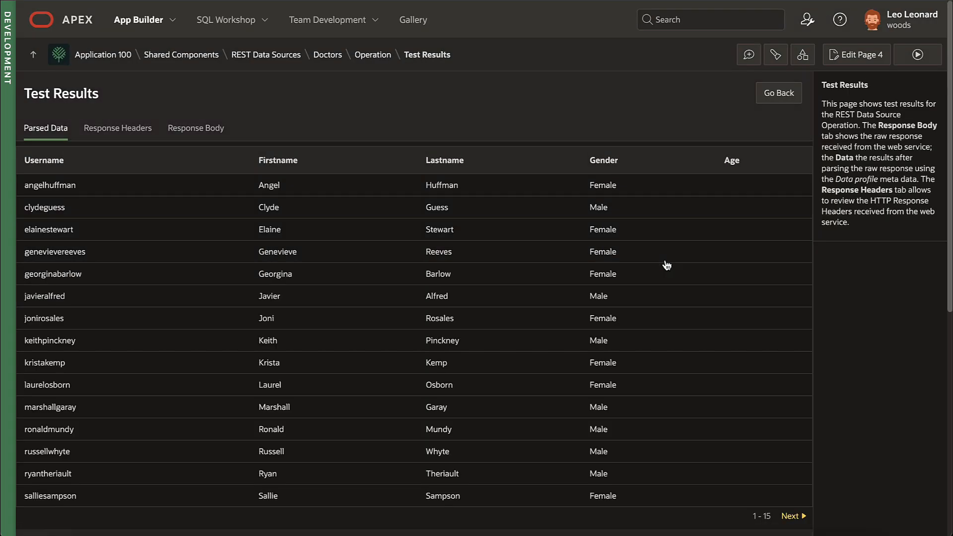
left_click(267, 54)
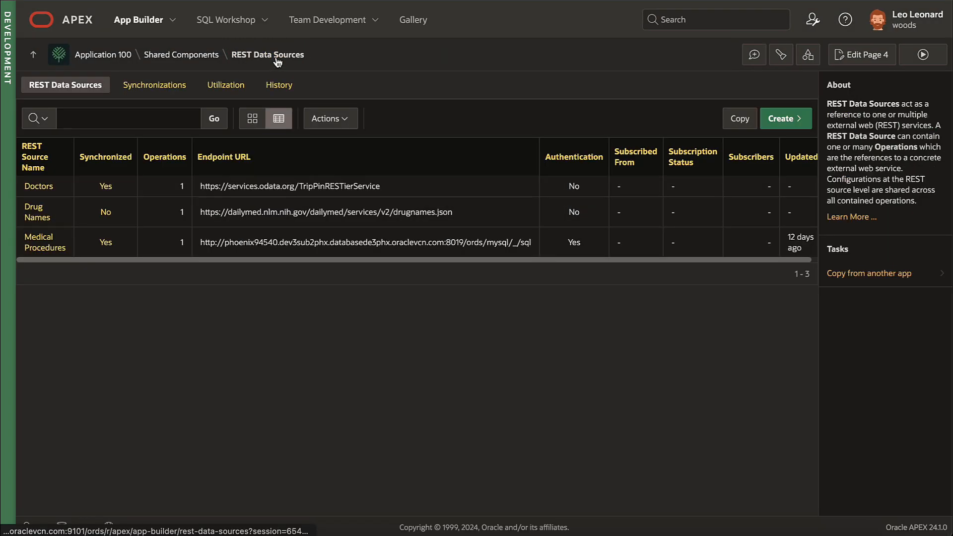
Step: Test the Drug Names fetch operation and page forward through rows 16-30 and beyond
left_click(37, 212)
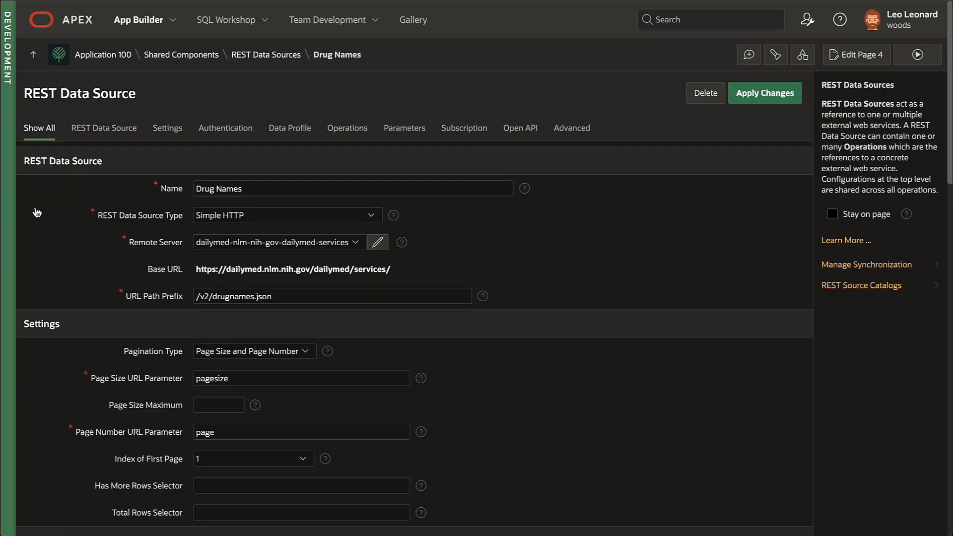
scroll(48, 231, "down", 5)
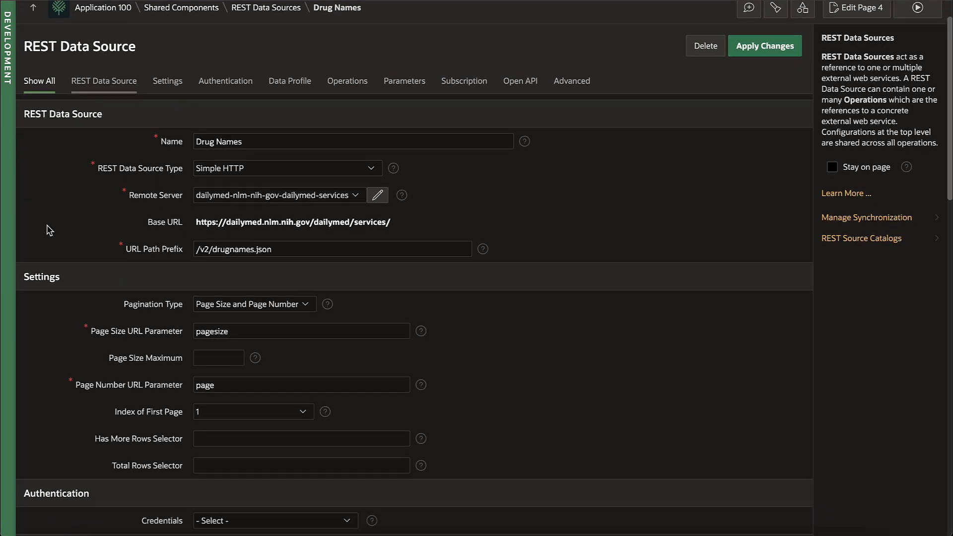
scroll(48, 231, "down", 2)
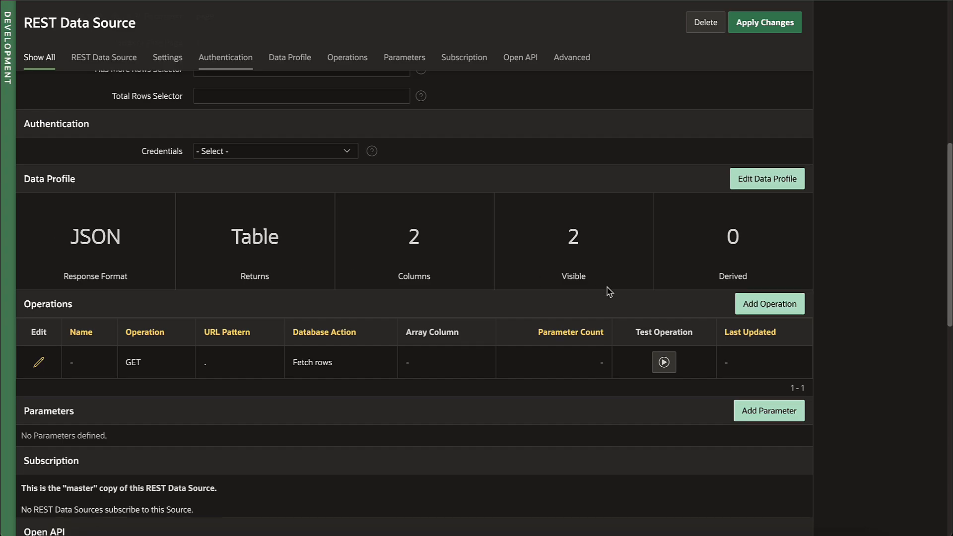
left_click(664, 363)
left_click(789, 516)
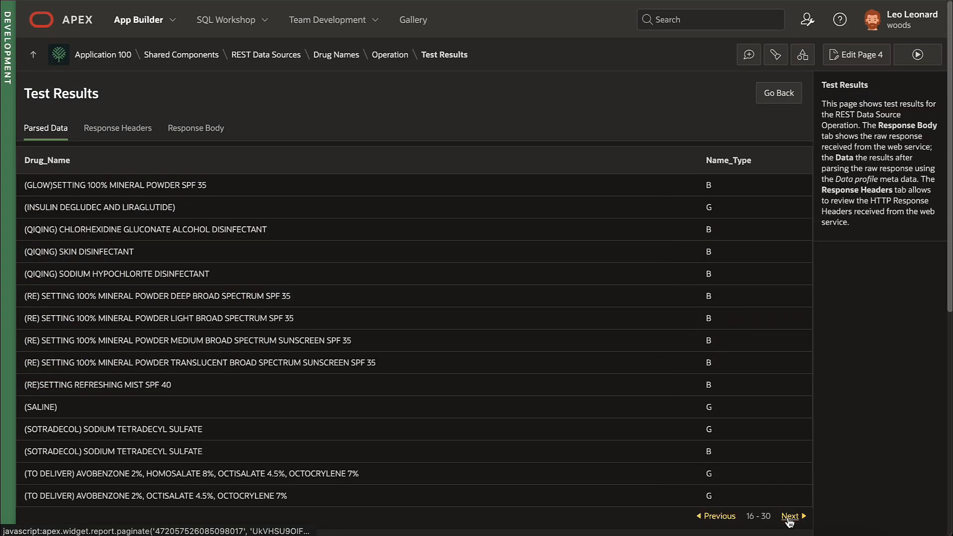
left_click(789, 517)
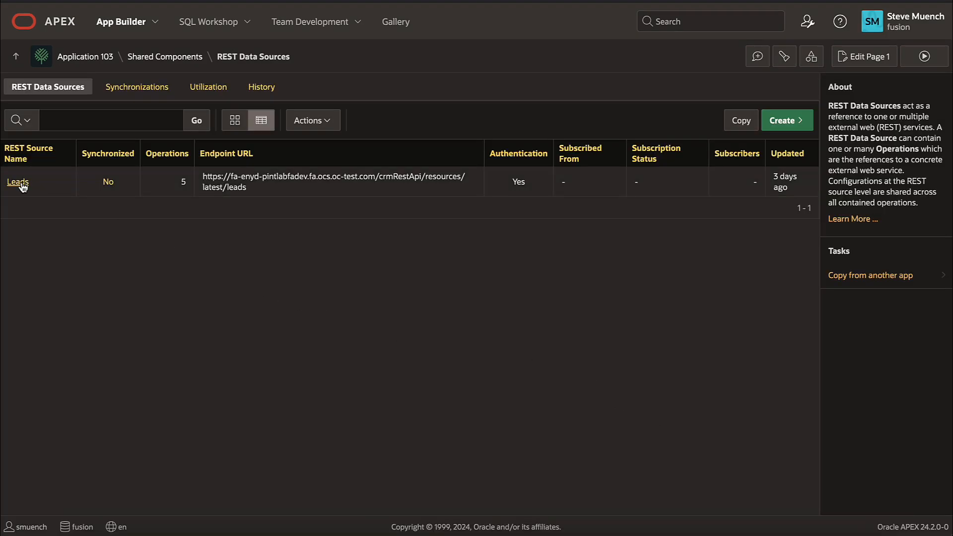
Step: From the Leads REST data source, start a new interactive report page named Leads
left_click(20, 184)
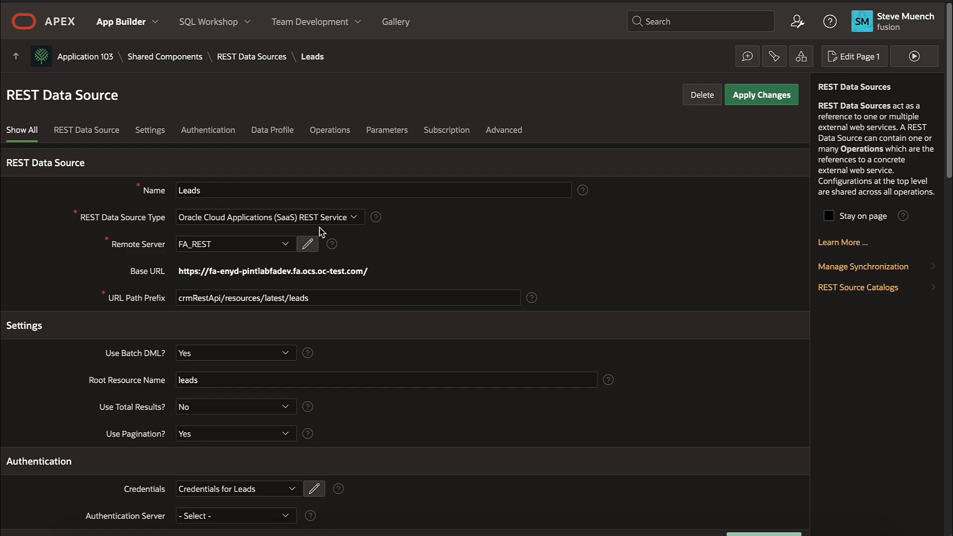
scroll(445, 246, "down", 5)
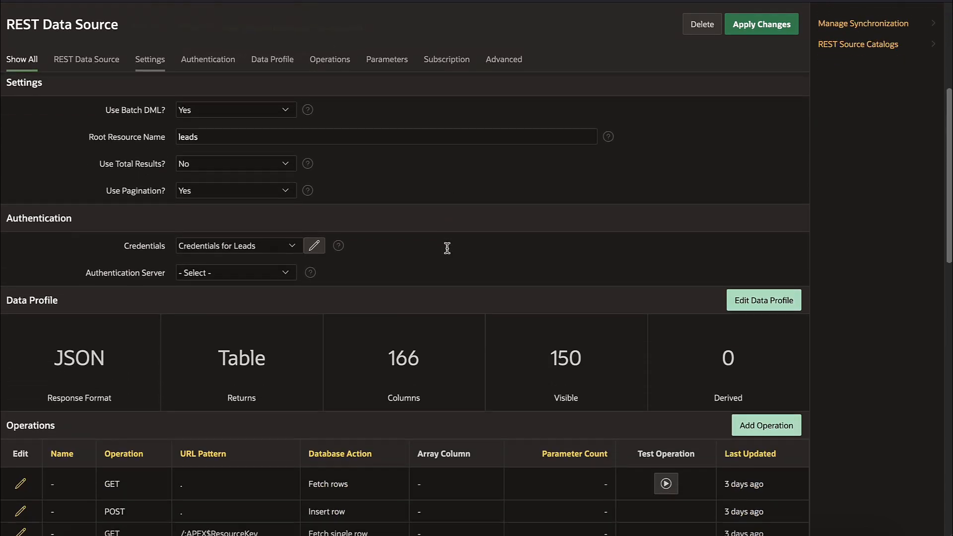
scroll(472, 347, "down", 2)
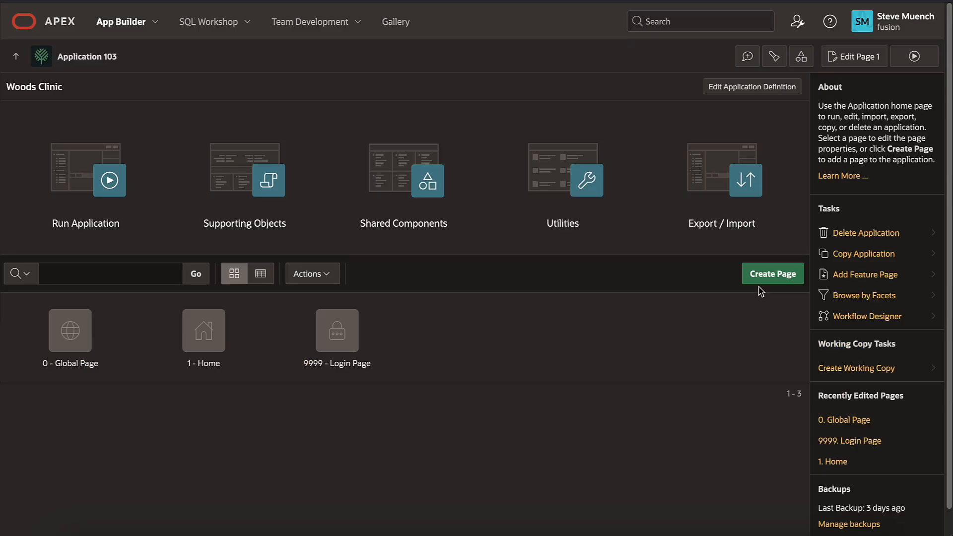
left_click(766, 274)
left_click(457, 350)
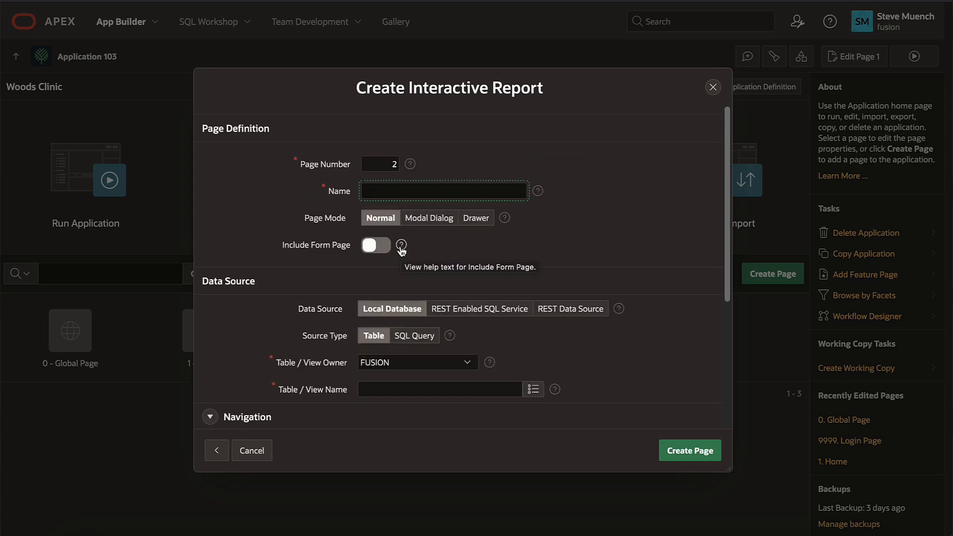
type("Leads")
Step: Add a Lead form page, source it from the Leads REST source with primary key APEX$RESOURCEKEY, and create
left_click(376, 245)
left_click(395, 298)
type("Le")
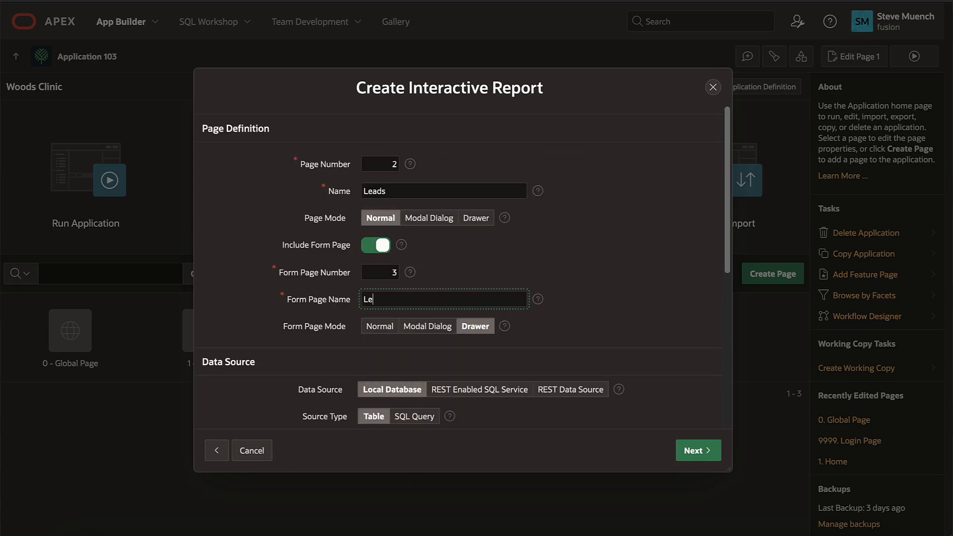
type("ad")
left_click(576, 391)
left_click(467, 416)
left_click(440, 427)
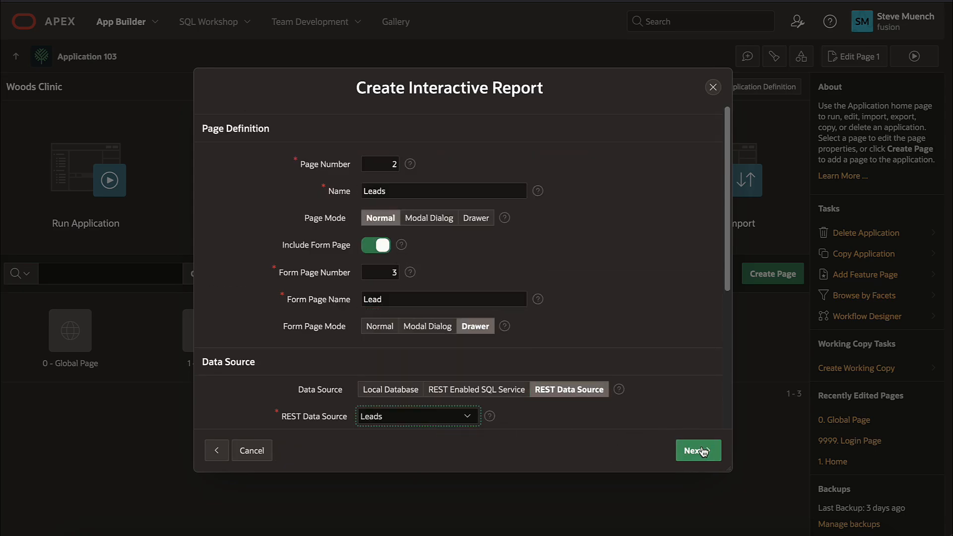
left_click(699, 450)
left_click(427, 156)
left_click(397, 179)
left_click(690, 450)
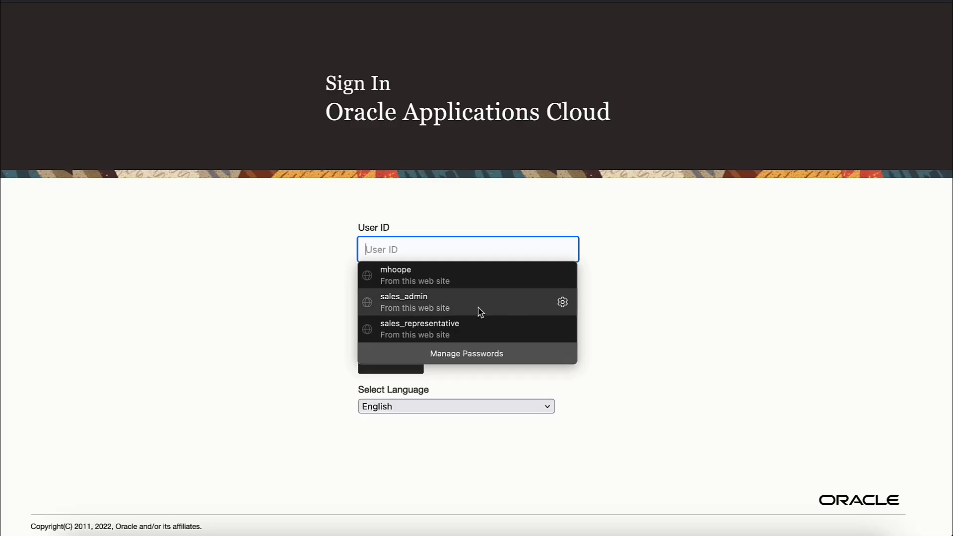
Step: Sign in to Oracle Applications Cloud using the saved user account from autofill
left_click(439, 276)
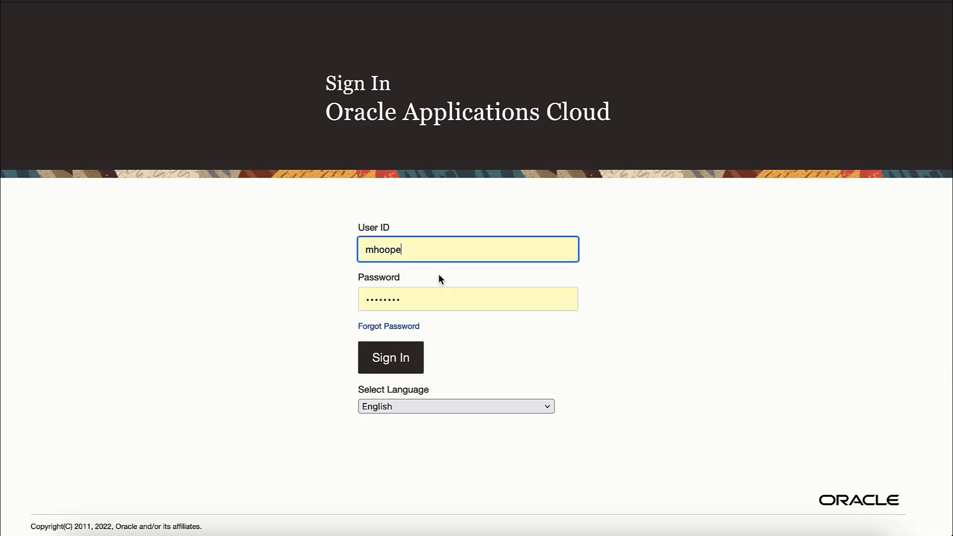
left_click(401, 360)
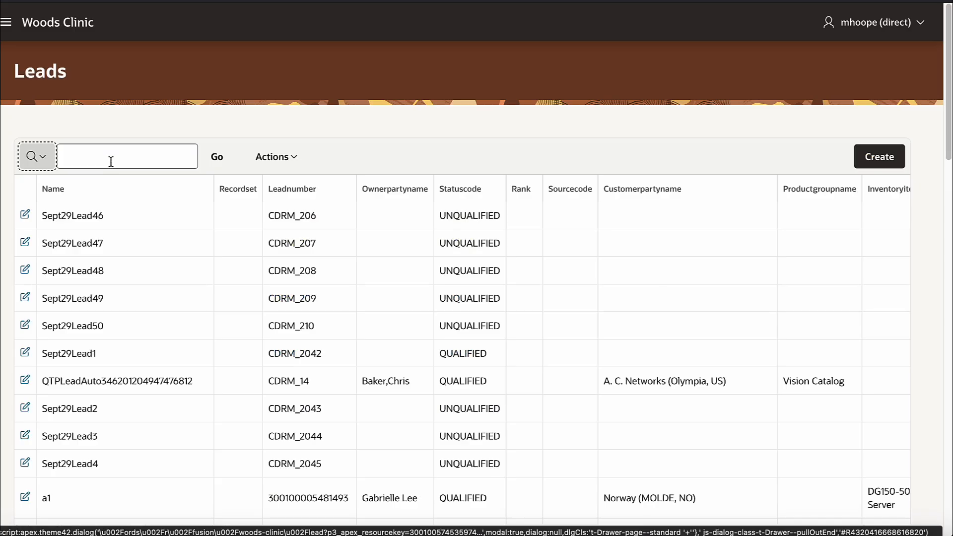
left_click(108, 157)
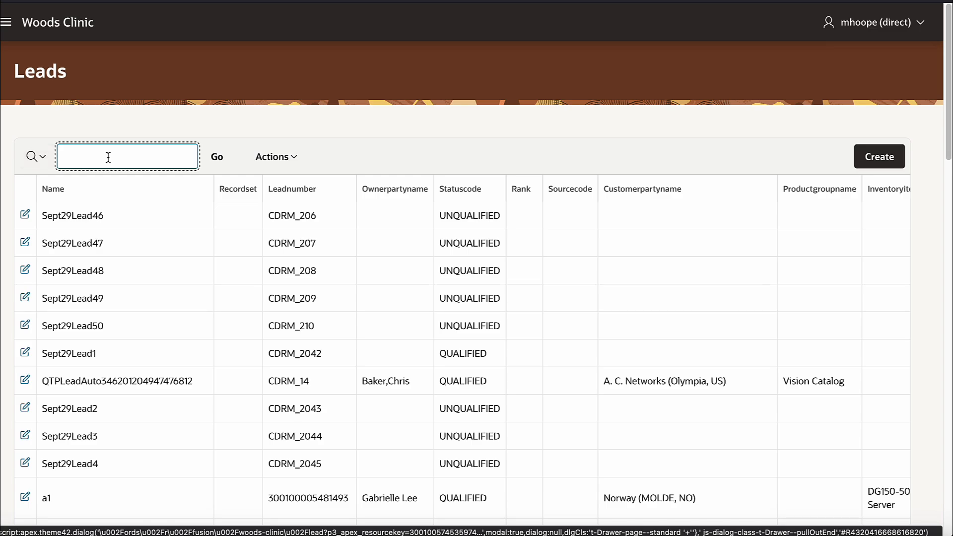
Step: Filter Leads by 'vision' and change the first lead's status code from QUALIFIEDUN to QUALIFIED
type("vision")
key("Return")
left_click(25, 257)
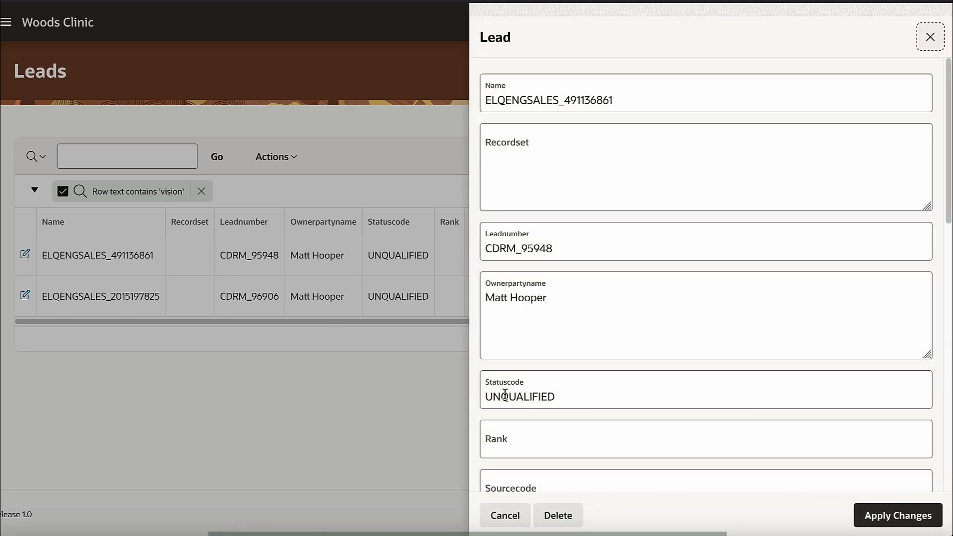
left_click(505, 394)
key("BackSpace")
key("BackSpace")
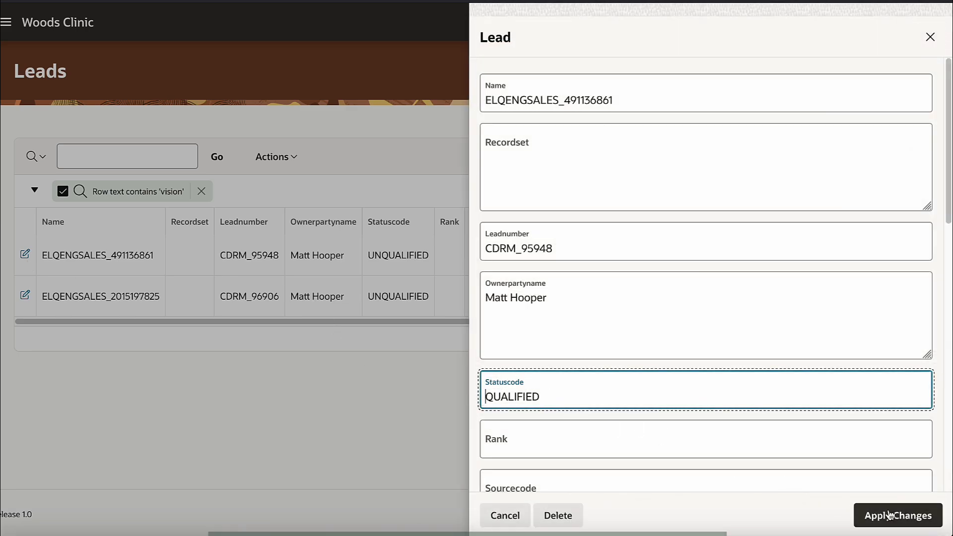
left_click(888, 514)
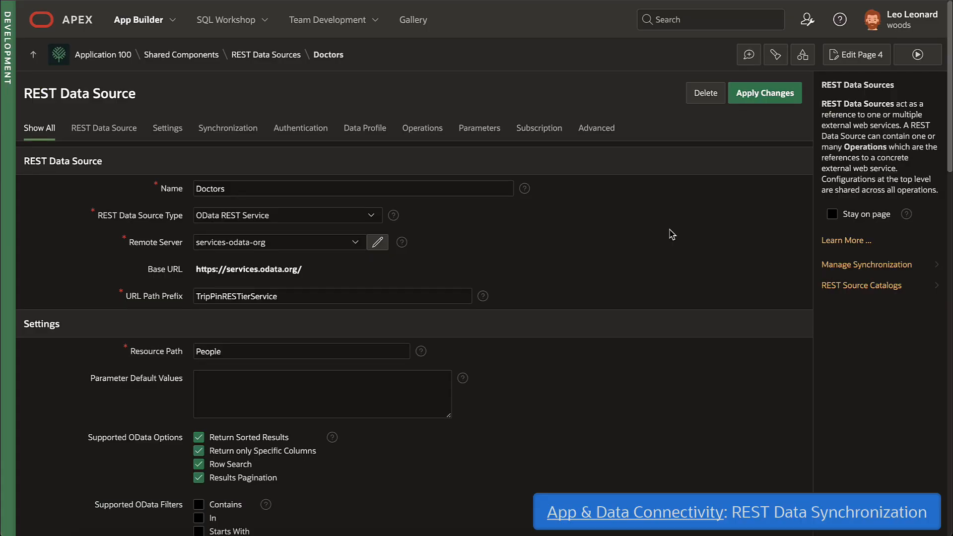
Step: Review the Doctors synchronization settings and its schedule Interval Builder, closing it without setting an interval
left_click(843, 268)
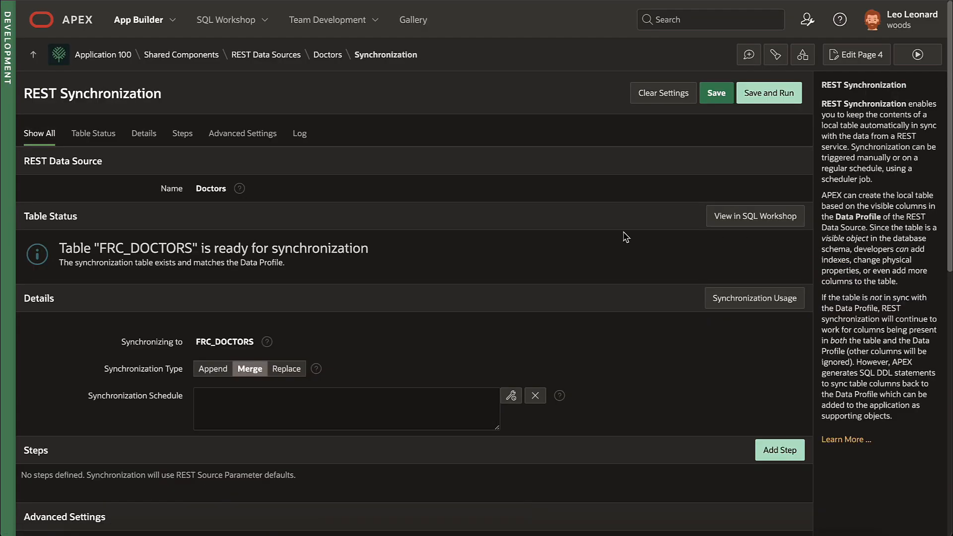
left_click(512, 396)
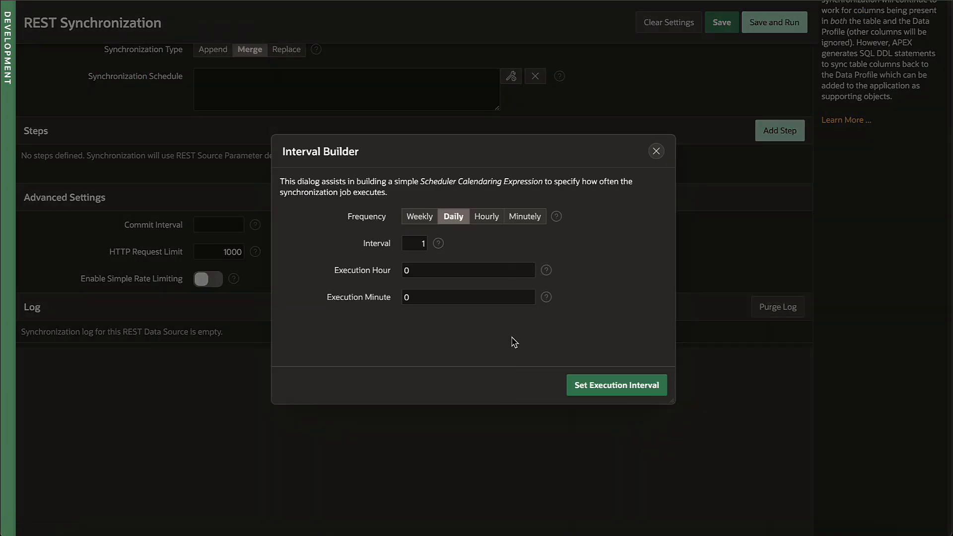
left_click(655, 151)
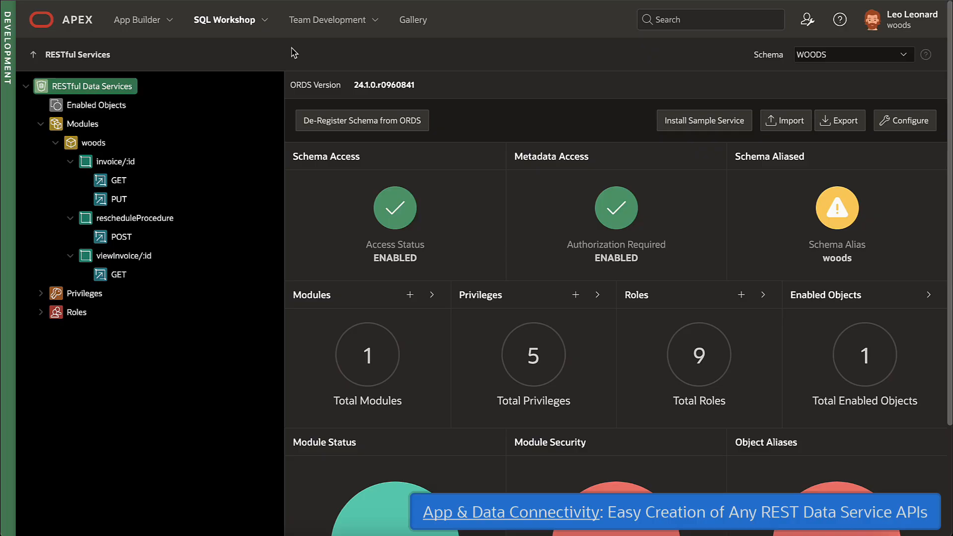
Step: Browse the REST-enabled objects and the AutoREST object type options, keeping Table
left_click(126, 110)
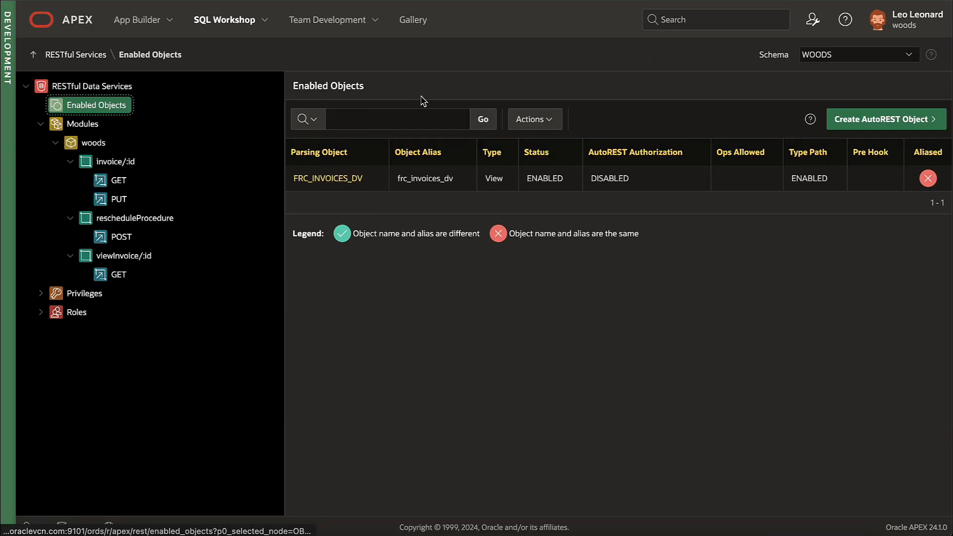
left_click(872, 119)
left_click(568, 116)
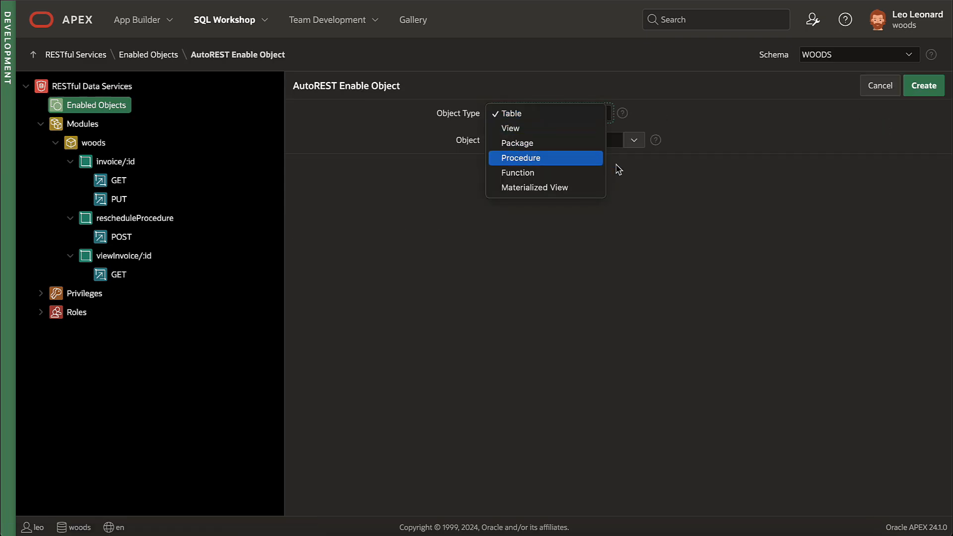
left_click(702, 175)
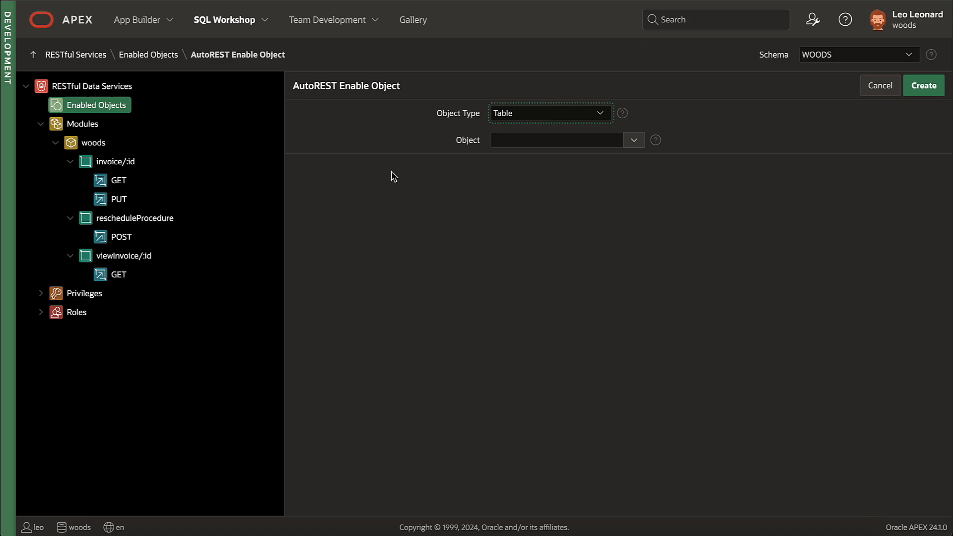
Step: View the viewInvoice/:id GET handler, then highlight rescheduleProcedure POST's frc_reschedule_procedure call
left_click(122, 273)
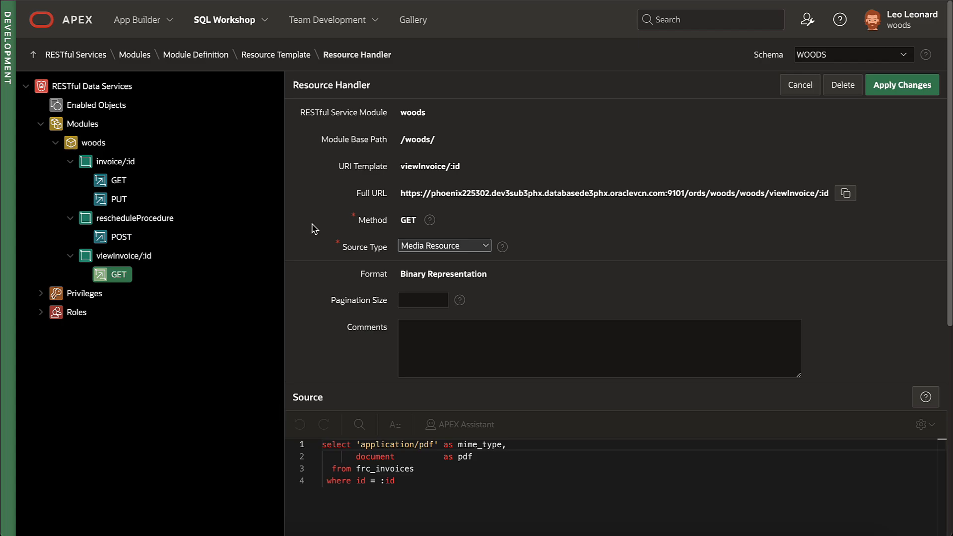
left_click(125, 237)
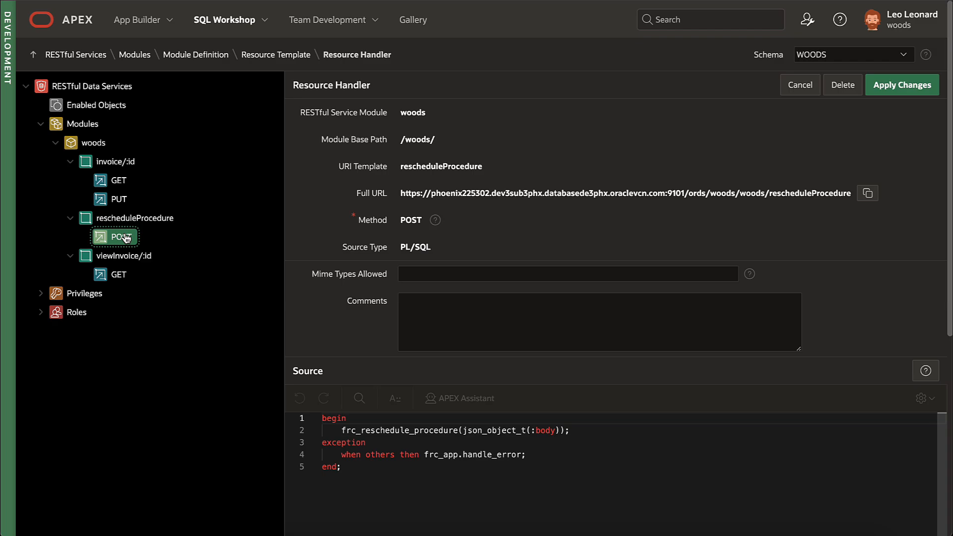
double_click(411, 430)
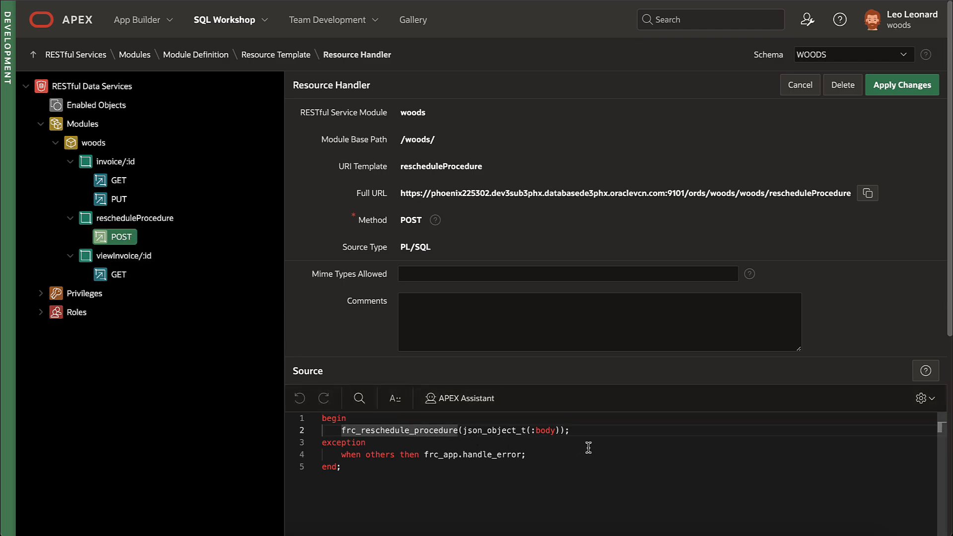